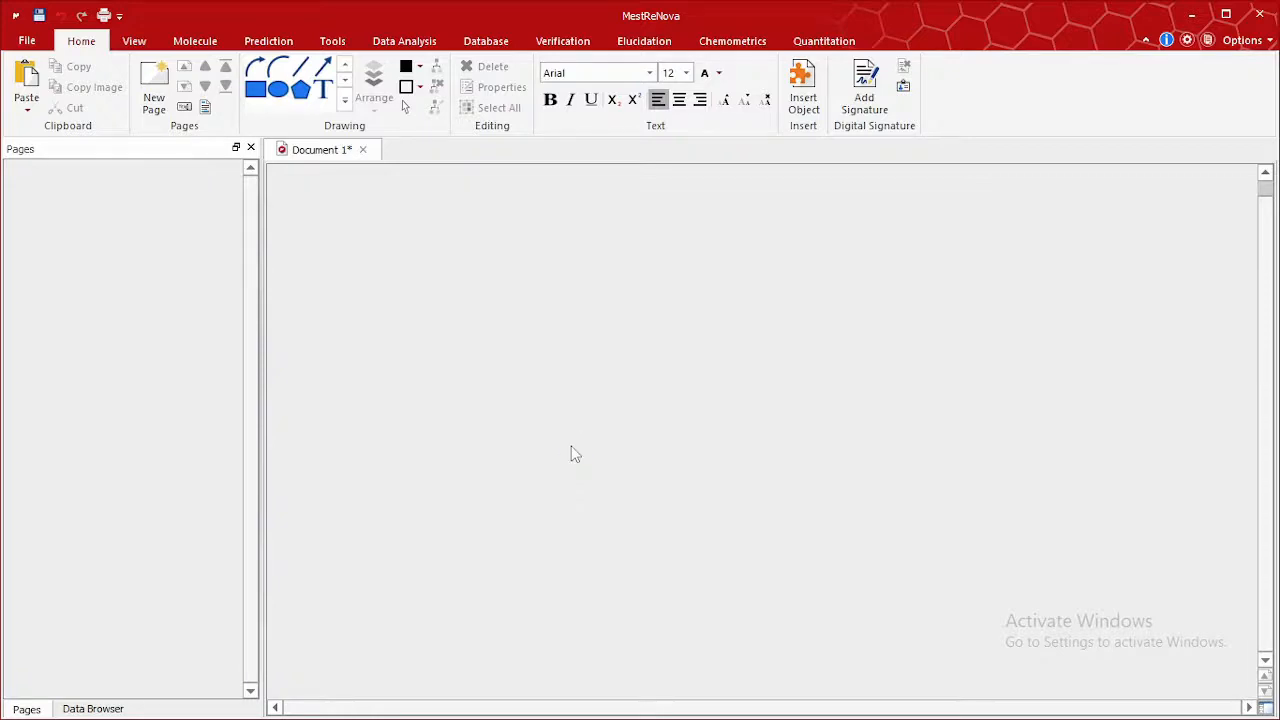
Step: Open the fid file from the Phase Correction FID folder on the Desktop
key(ctrl+o)
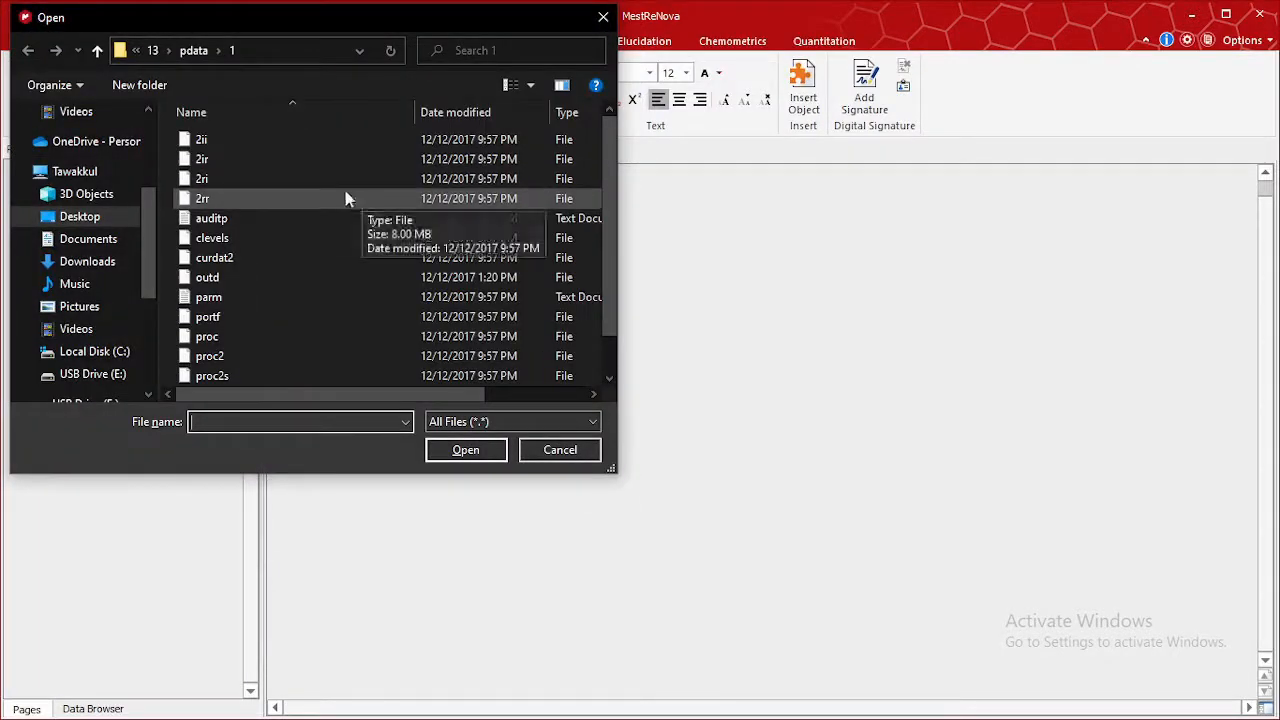
click(153, 51)
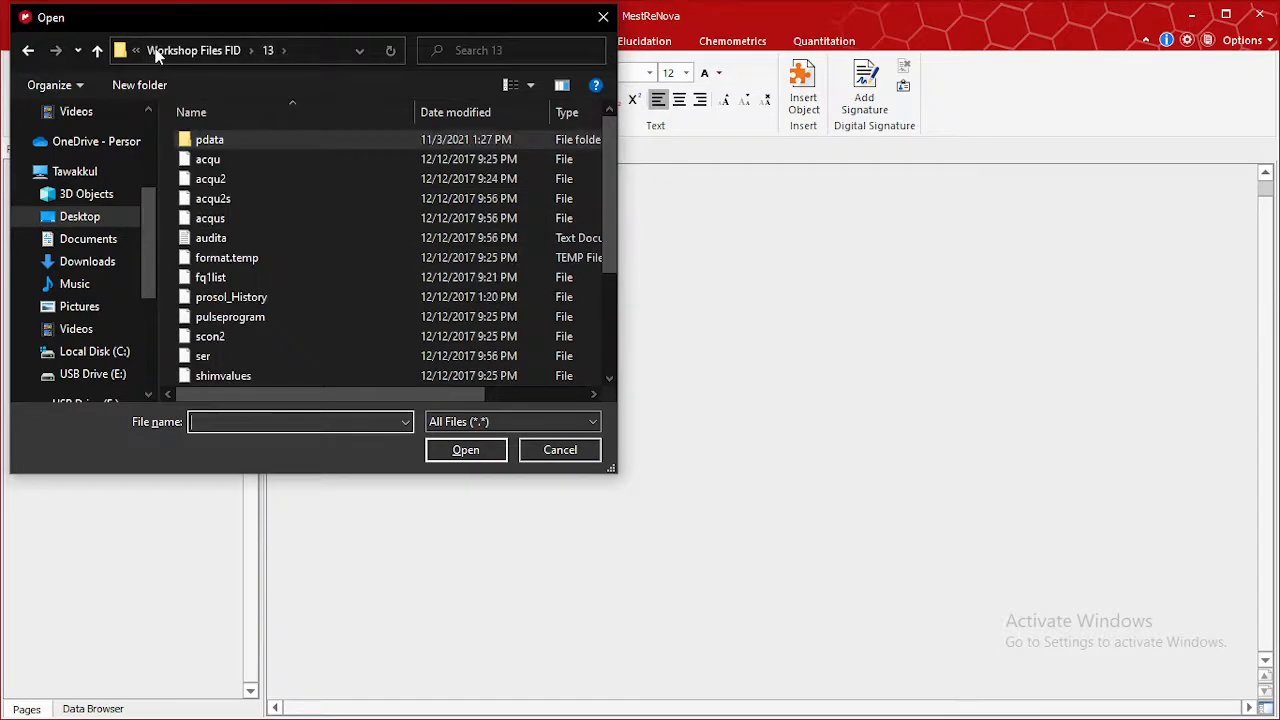
click(155, 52)
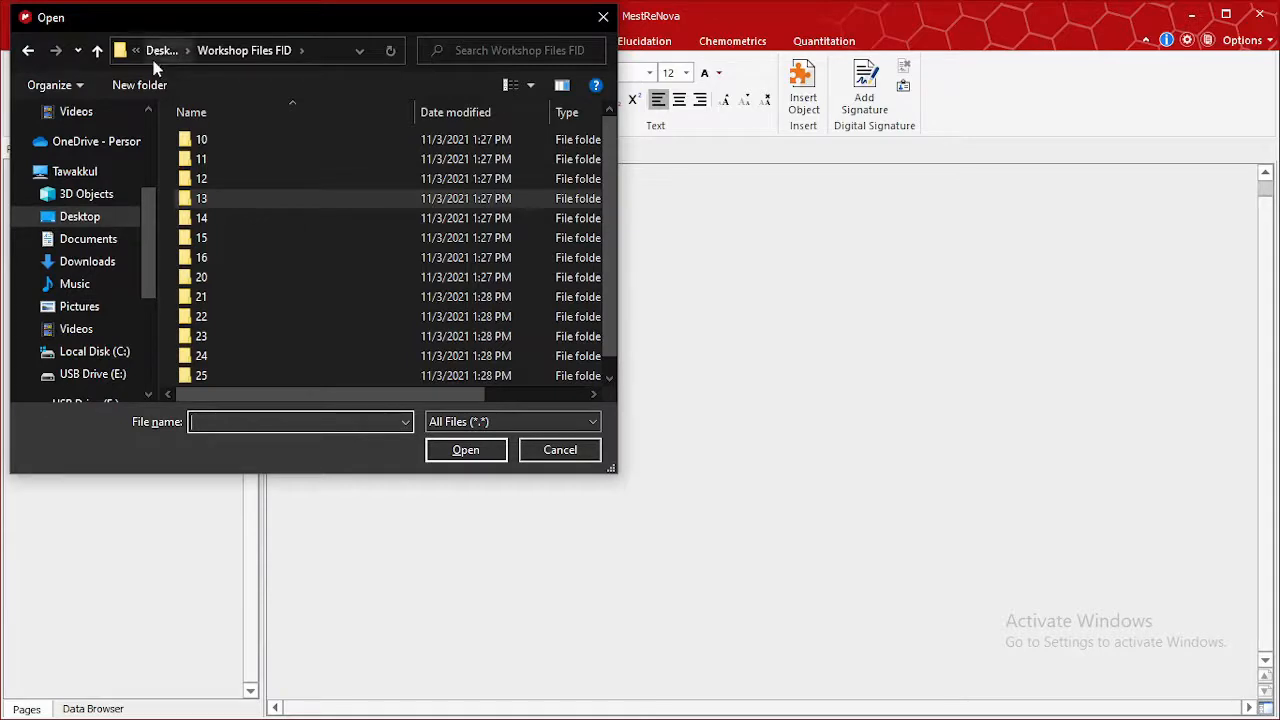
click(157, 51)
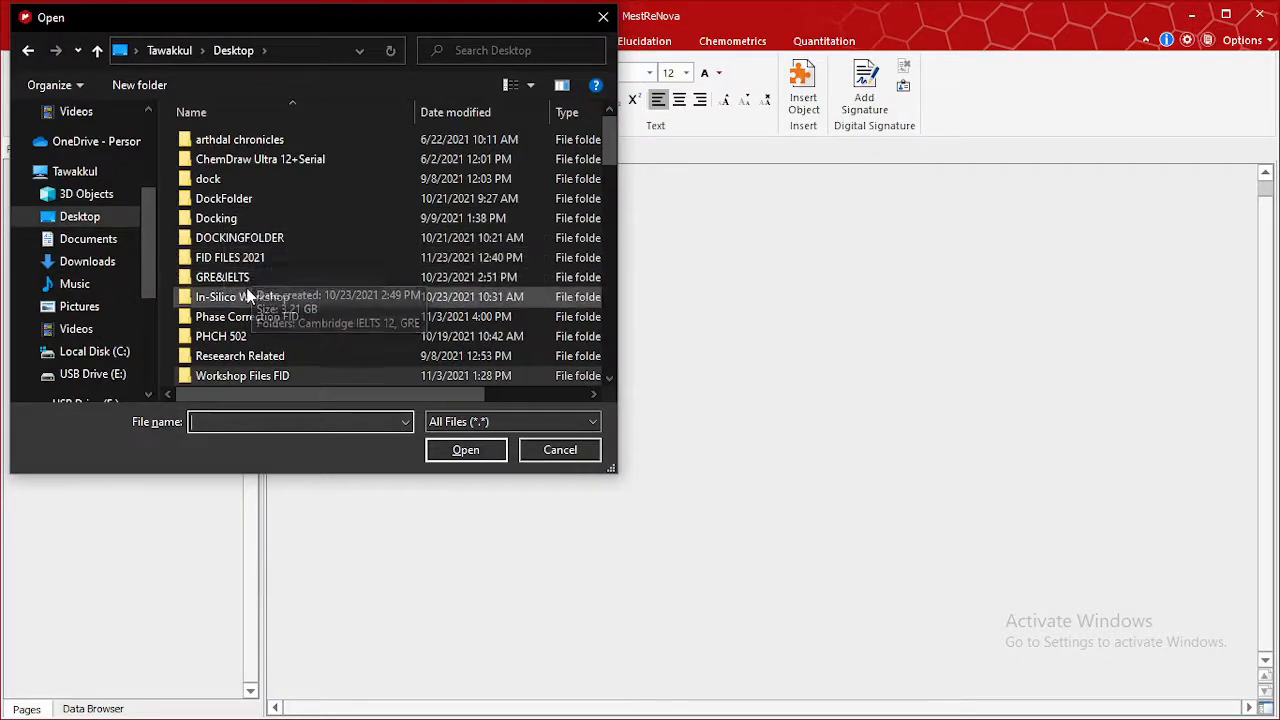
double_click(237, 324)
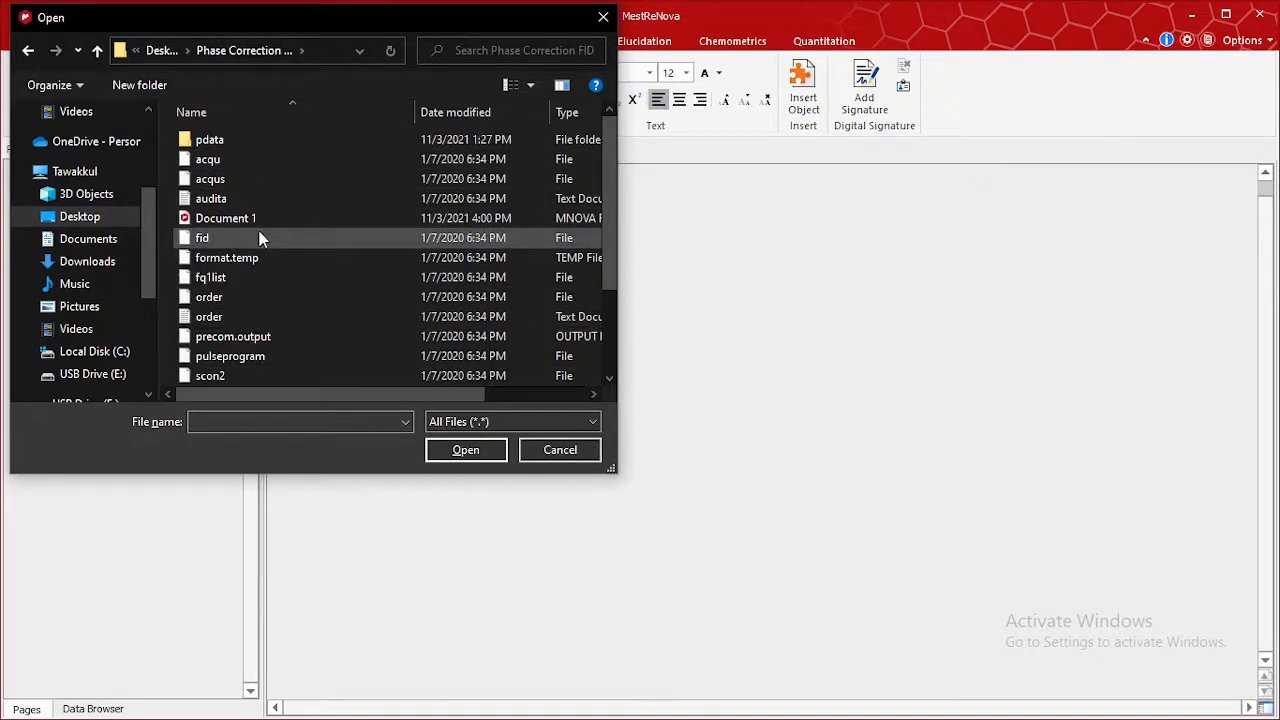
click(259, 238)
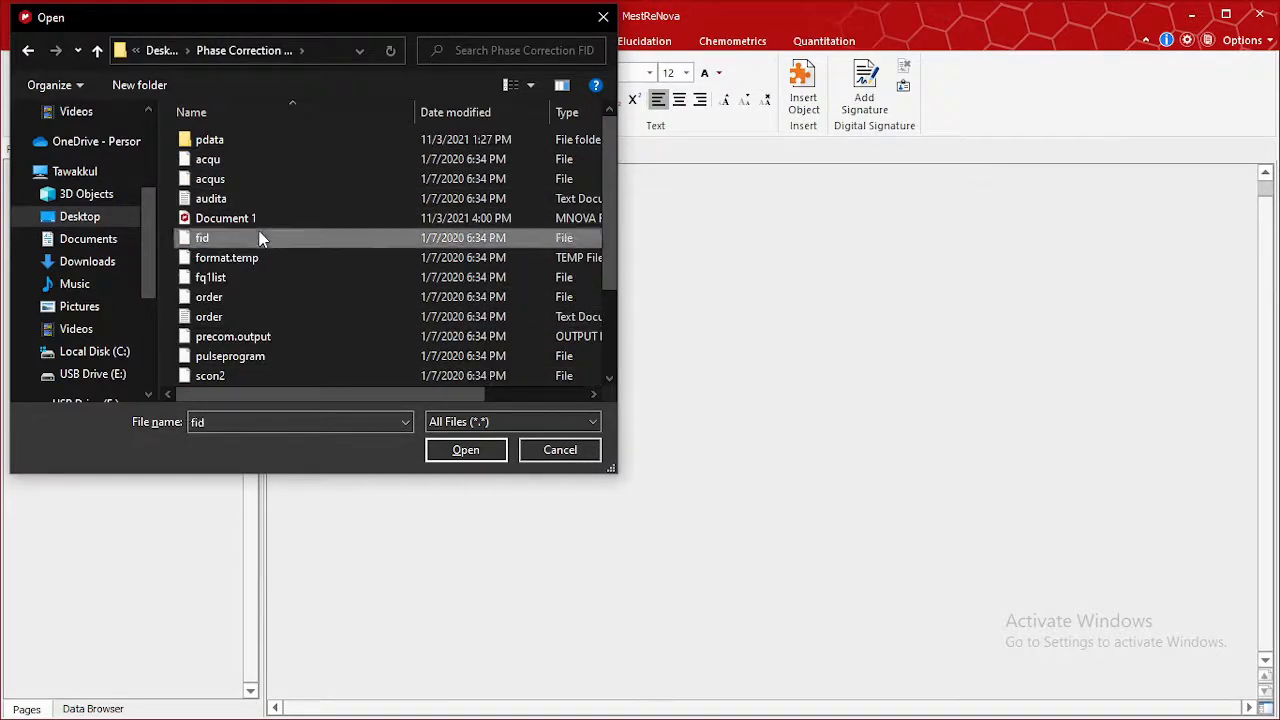
click(465, 450)
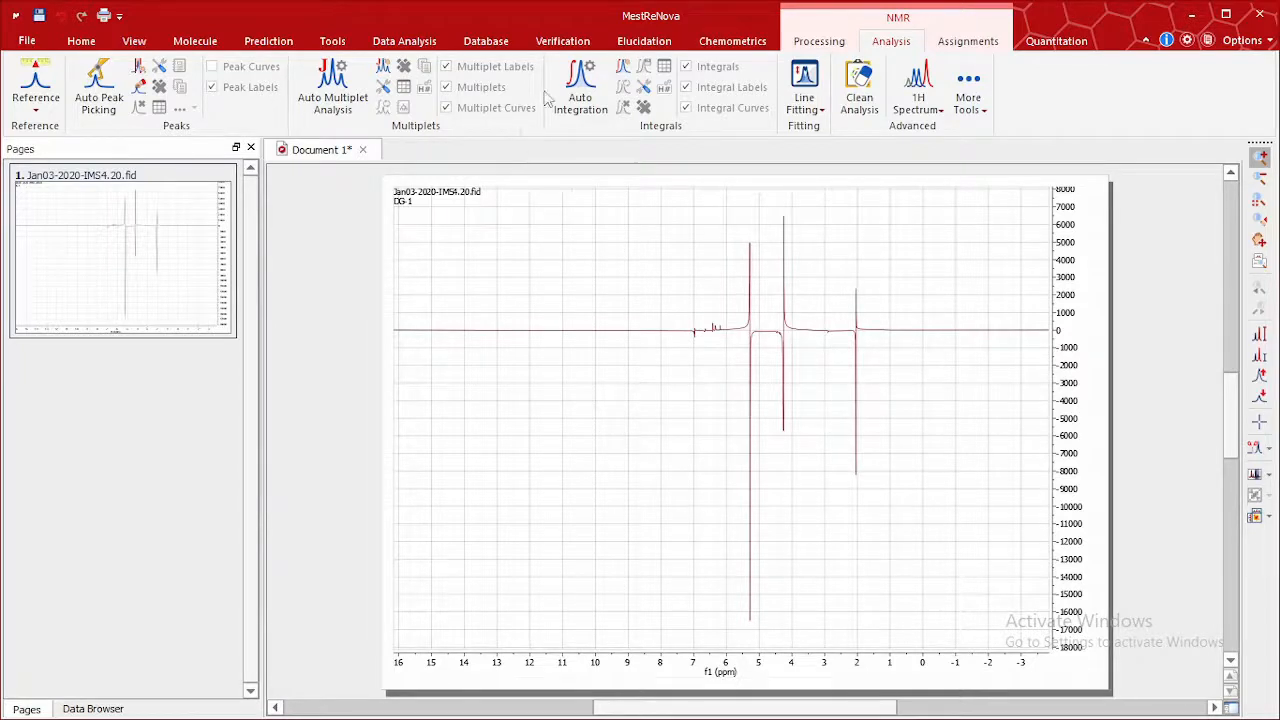
Step: Apply the Magnitude phase correction to the spectrum
click(824, 42)
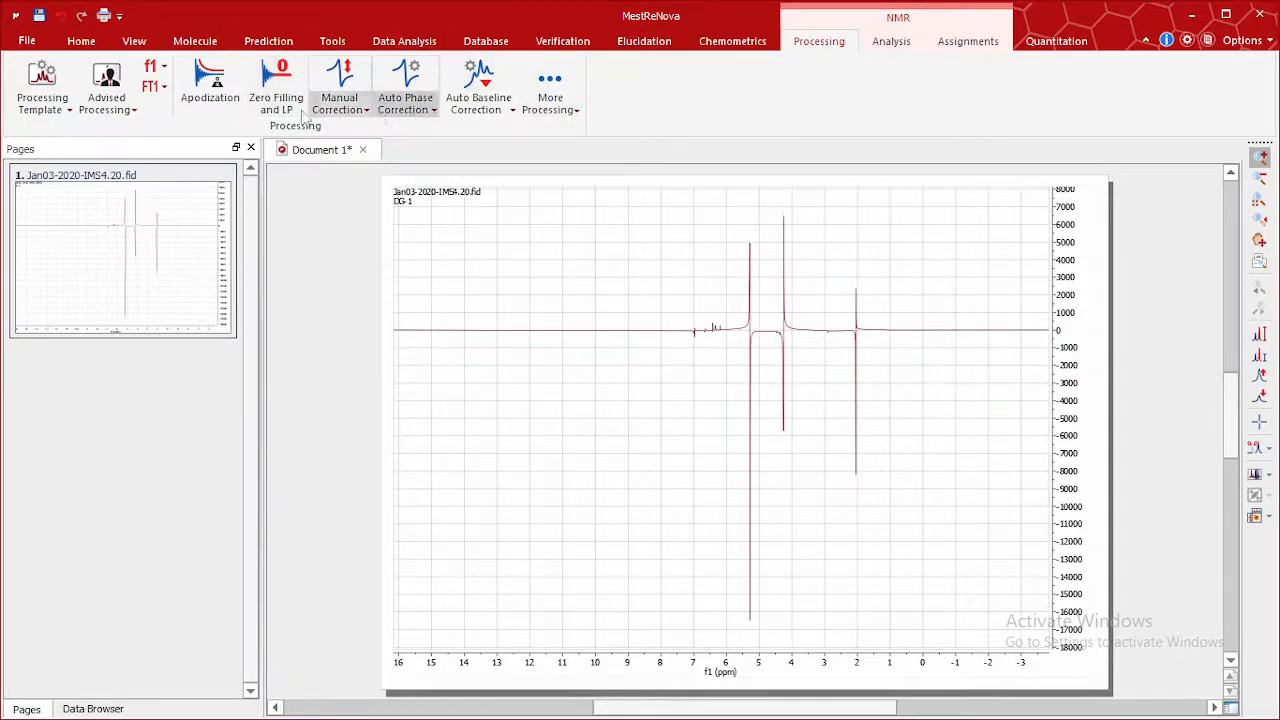
click(369, 114)
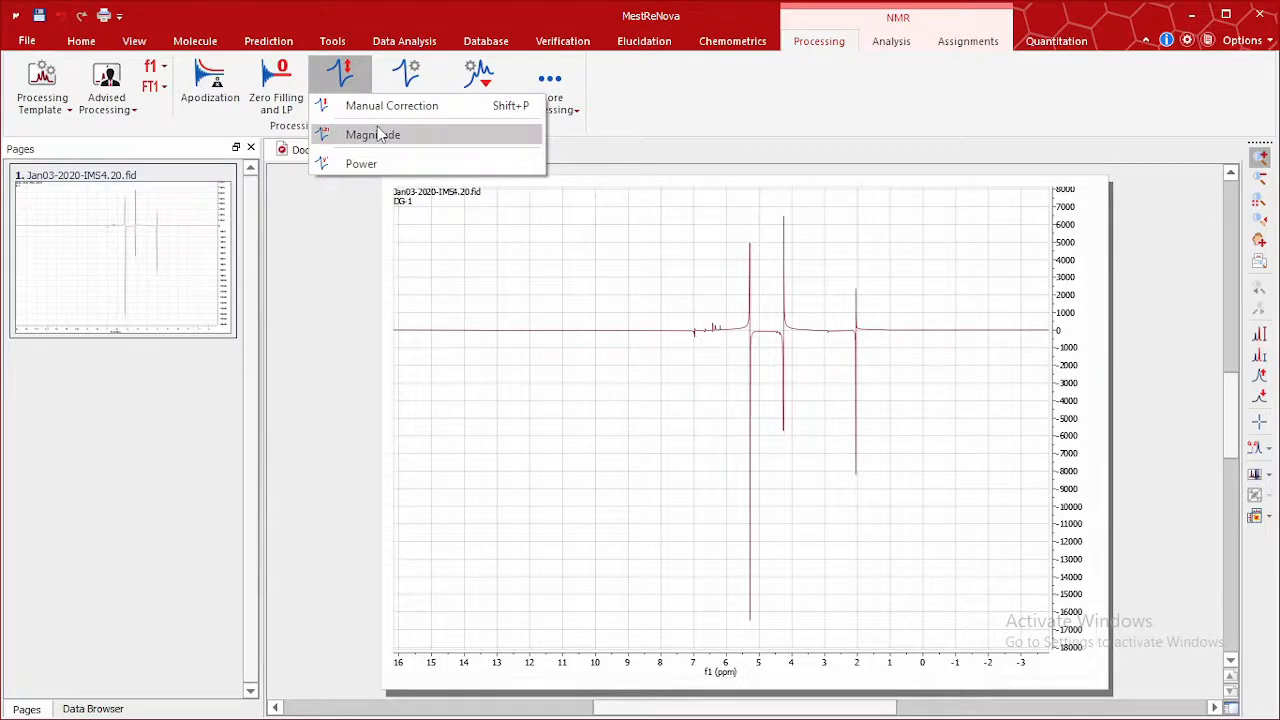
click(377, 134)
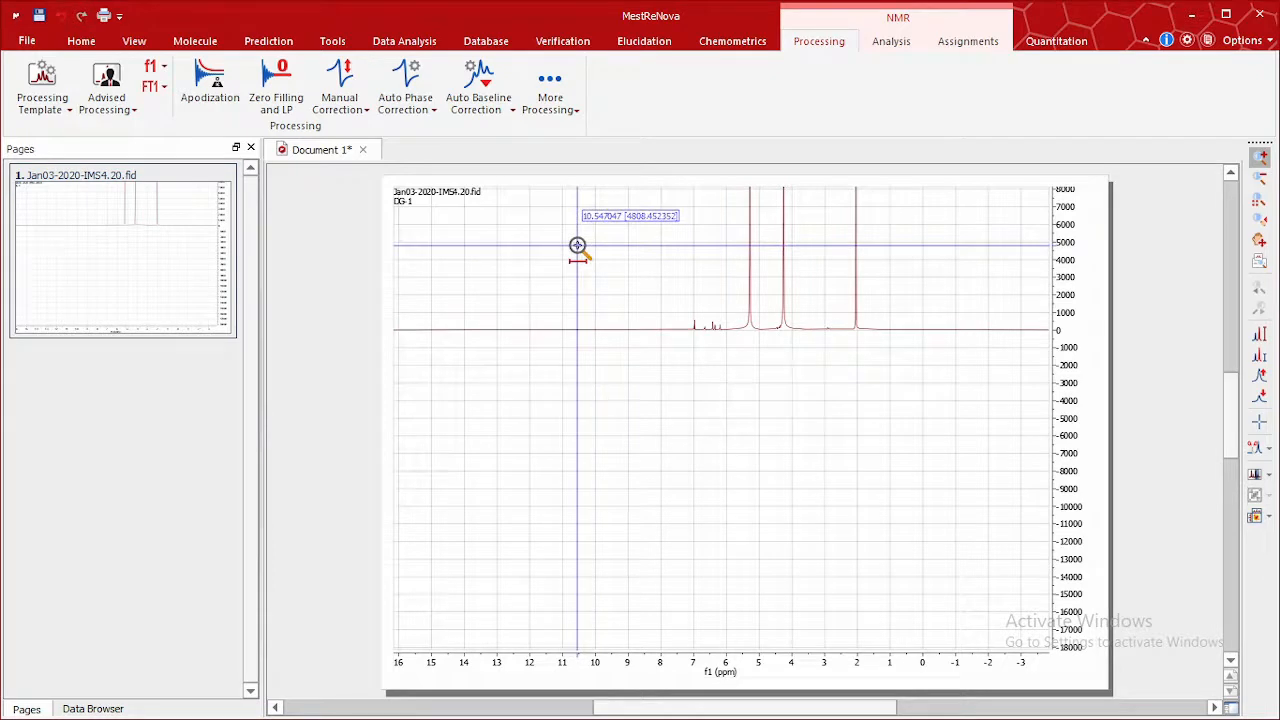
Step: Fit the spectrum's vertical scale to the highest compound peak and check the peaks at different intensities
click(134, 41)
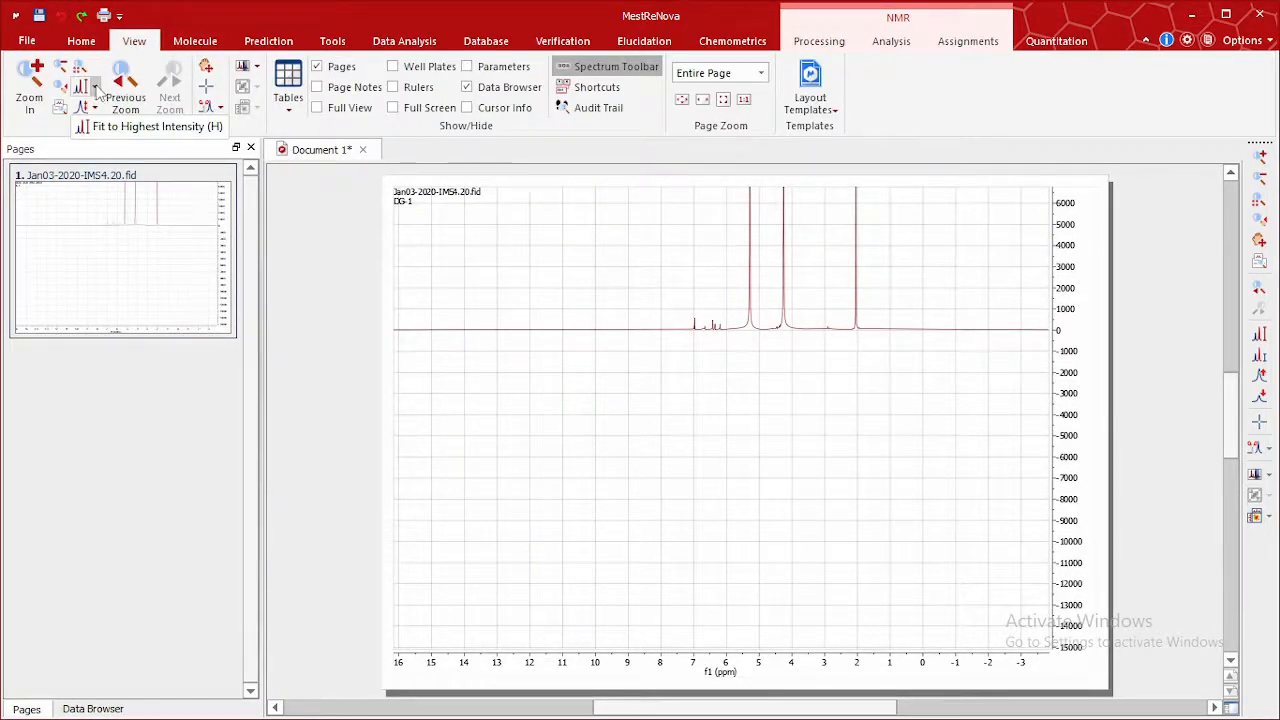
click(96, 88)
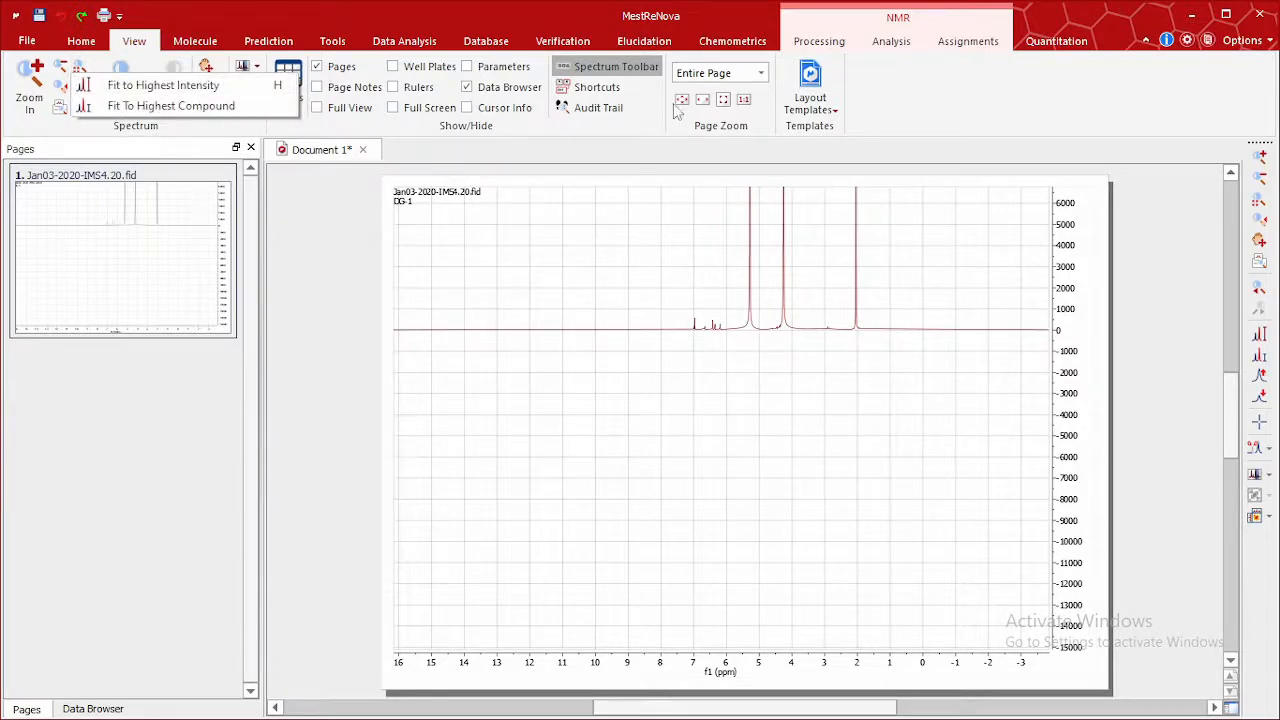
click(975, 100)
click(819, 41)
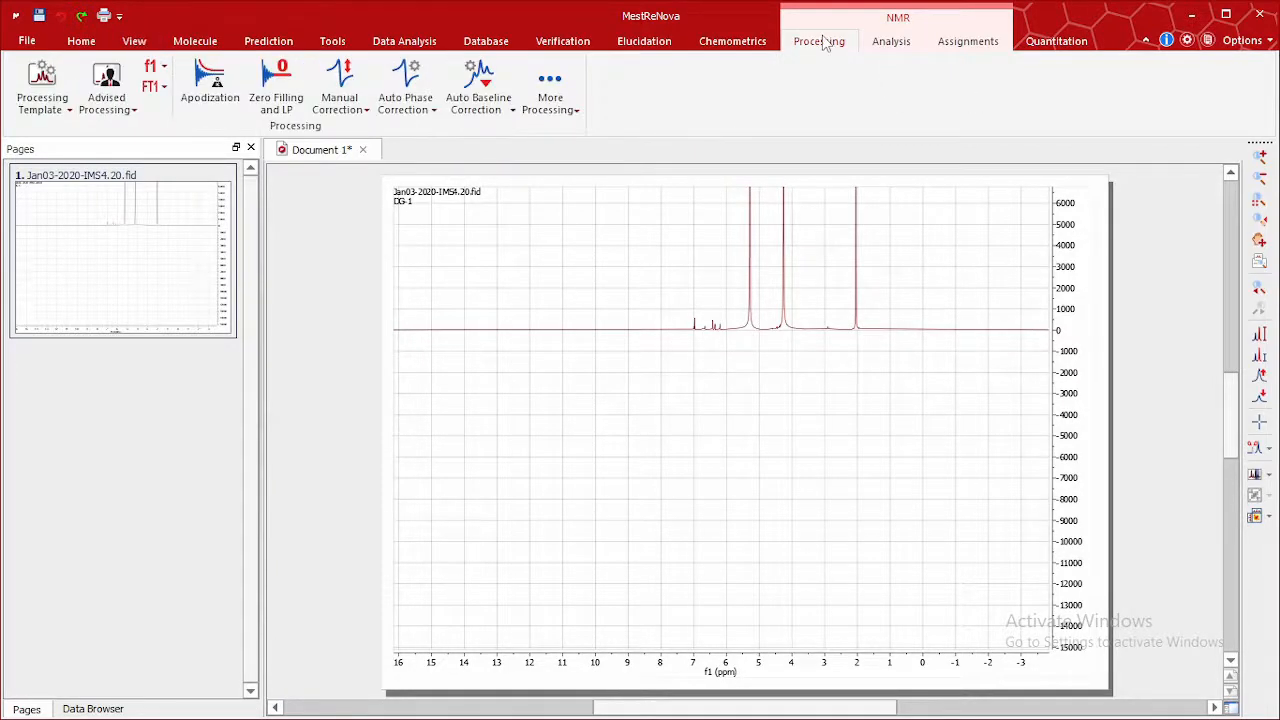
click(135, 41)
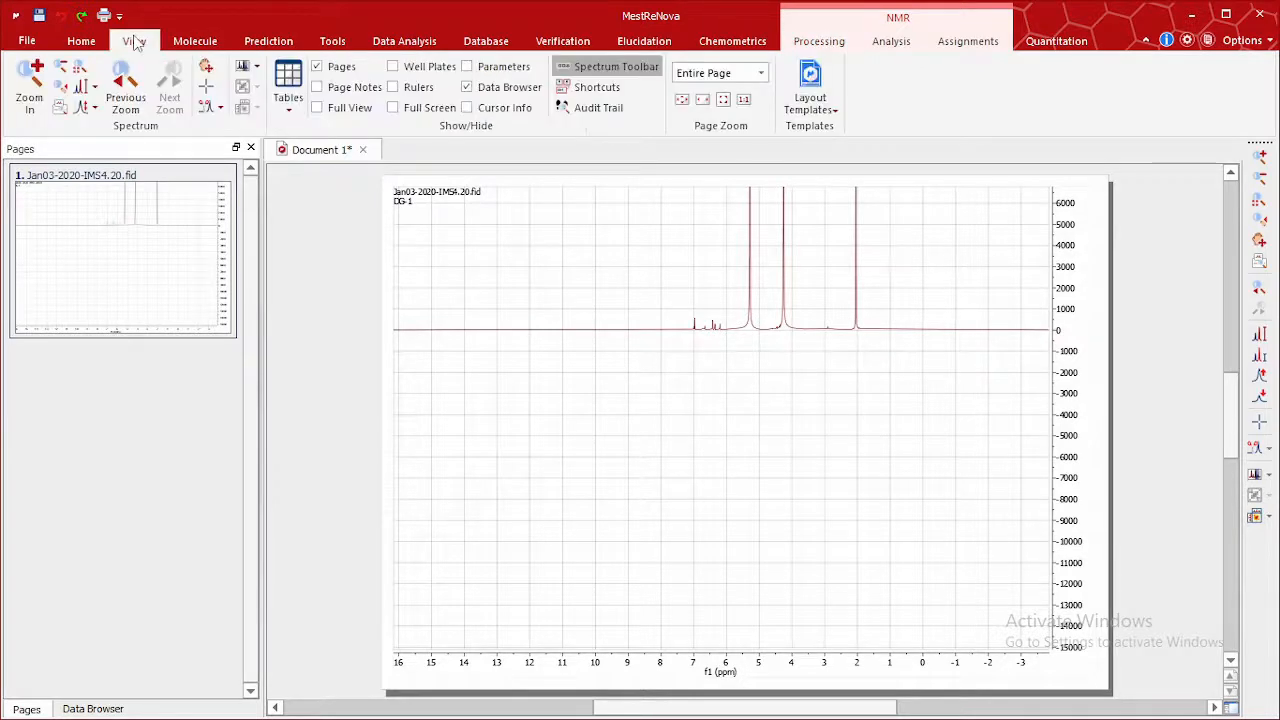
click(96, 90)
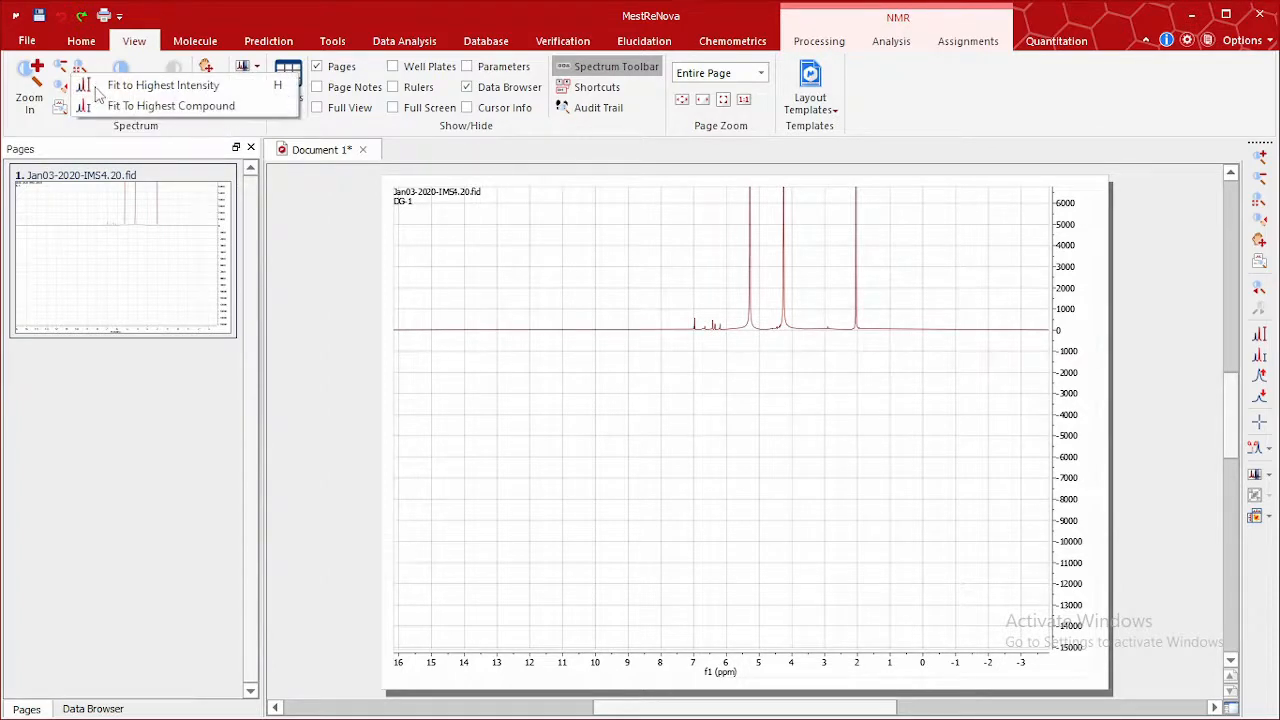
click(183, 107)
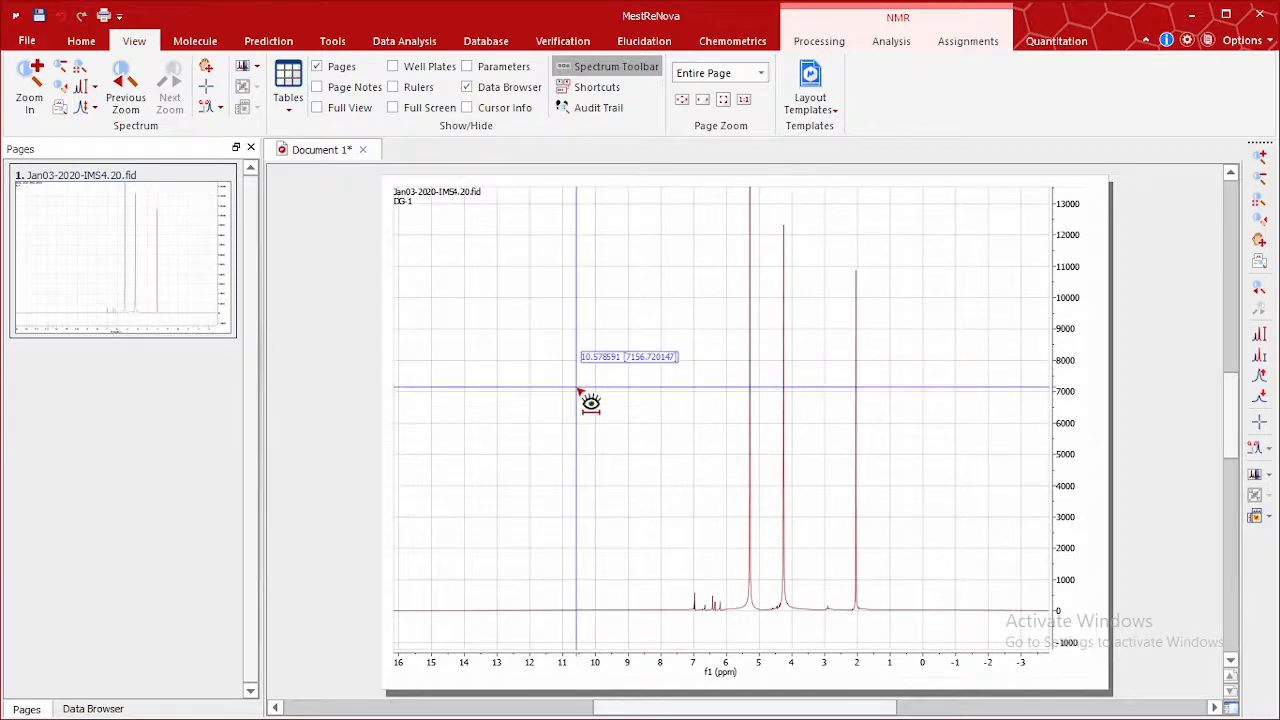
scroll(578, 391, down, 5)
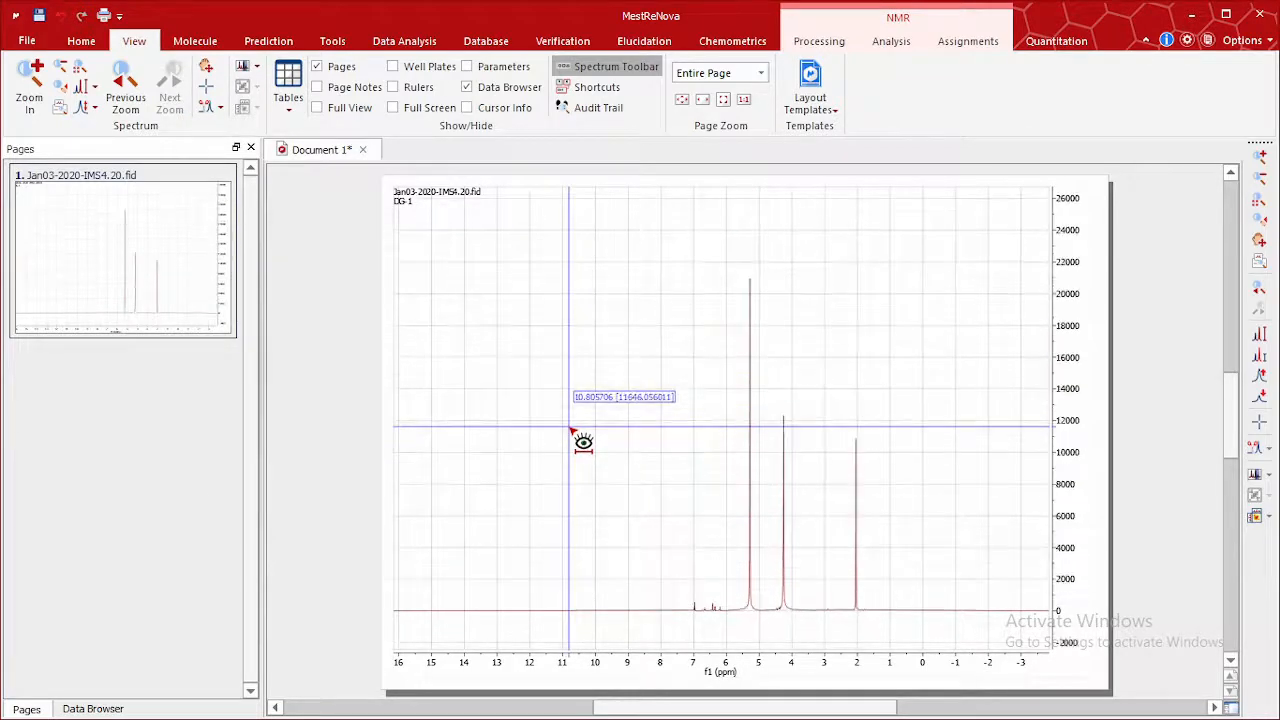
scroll(572, 430, up, 5)
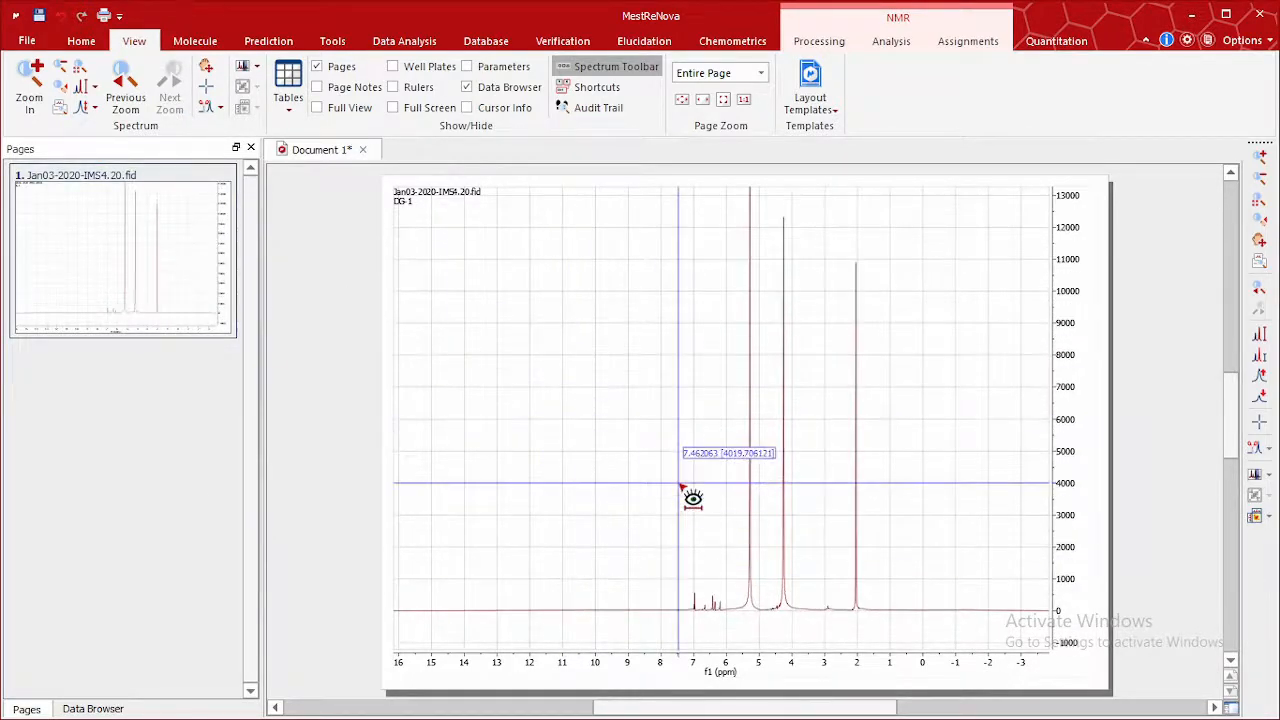
Step: Fit the spectrum to its highest intensity and enlarge the peaks to check the baseline
click(93, 88)
click(148, 86)
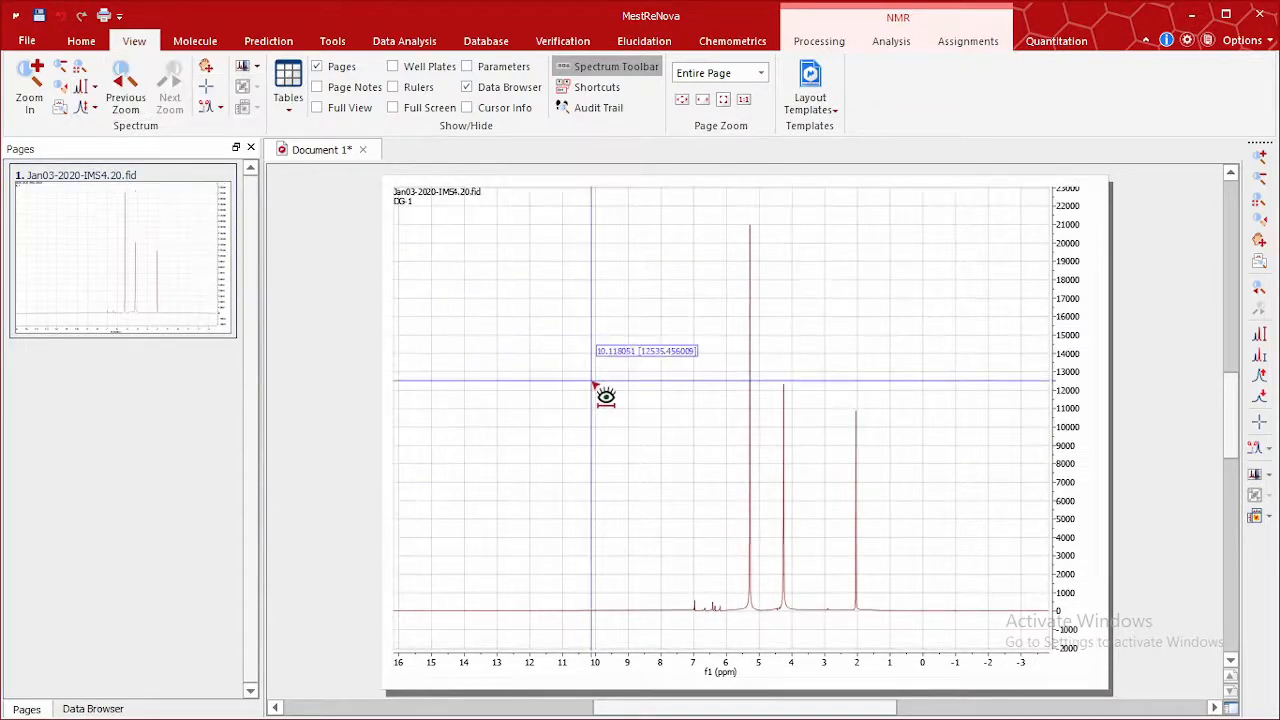
scroll(593, 385, up, 4)
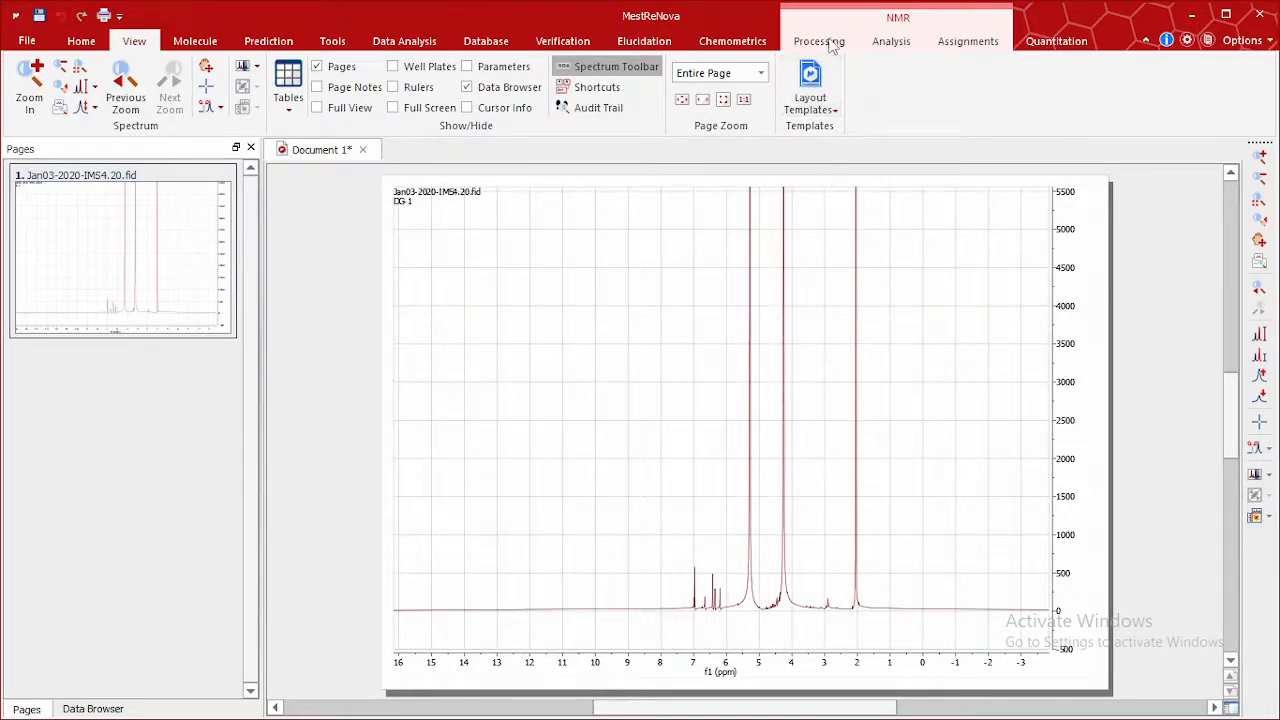
Step: Apply a baseline correction with the Polynomial Fit method, polynomial order 3, and check the baseline
click(900, 45)
click(819, 46)
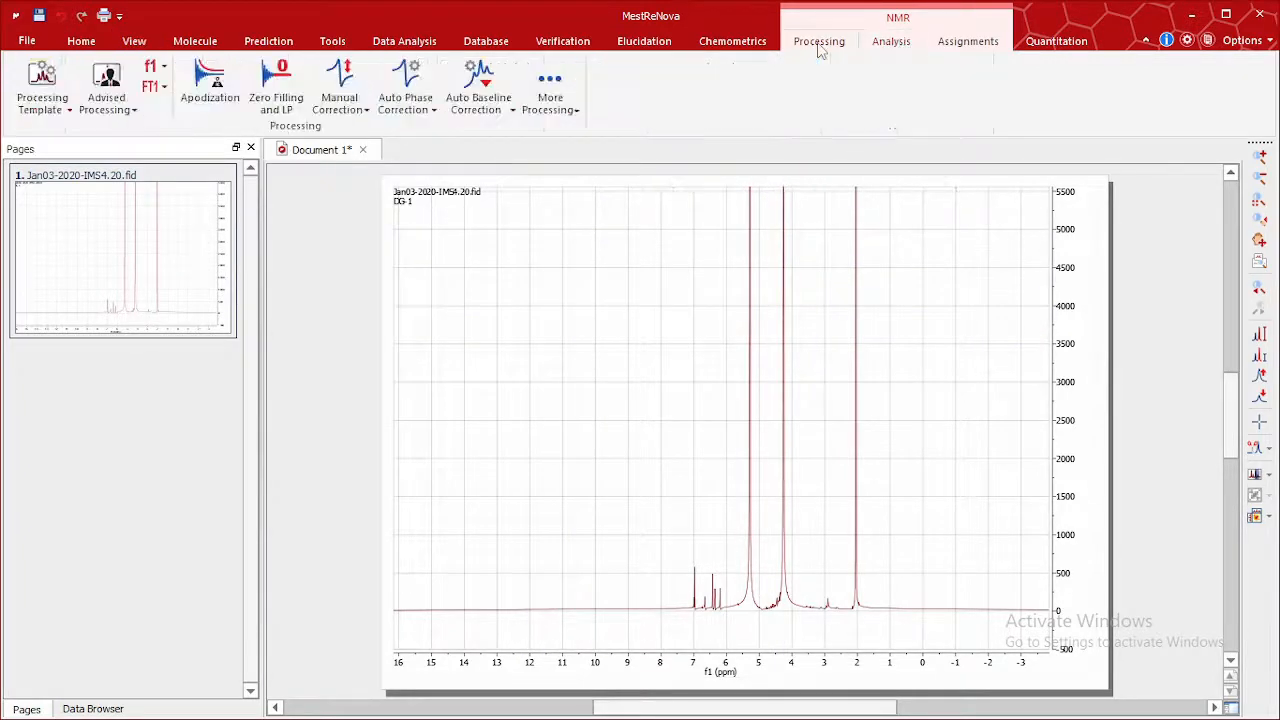
click(512, 111)
click(508, 107)
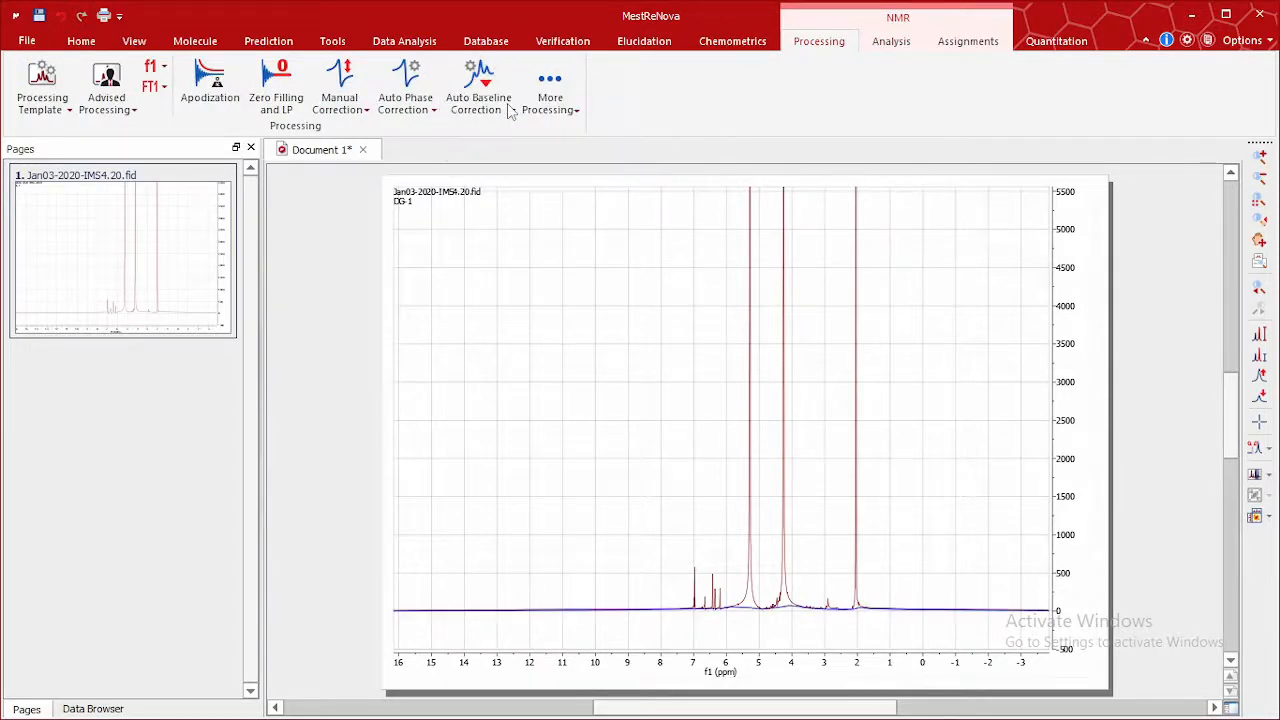
click(746, 196)
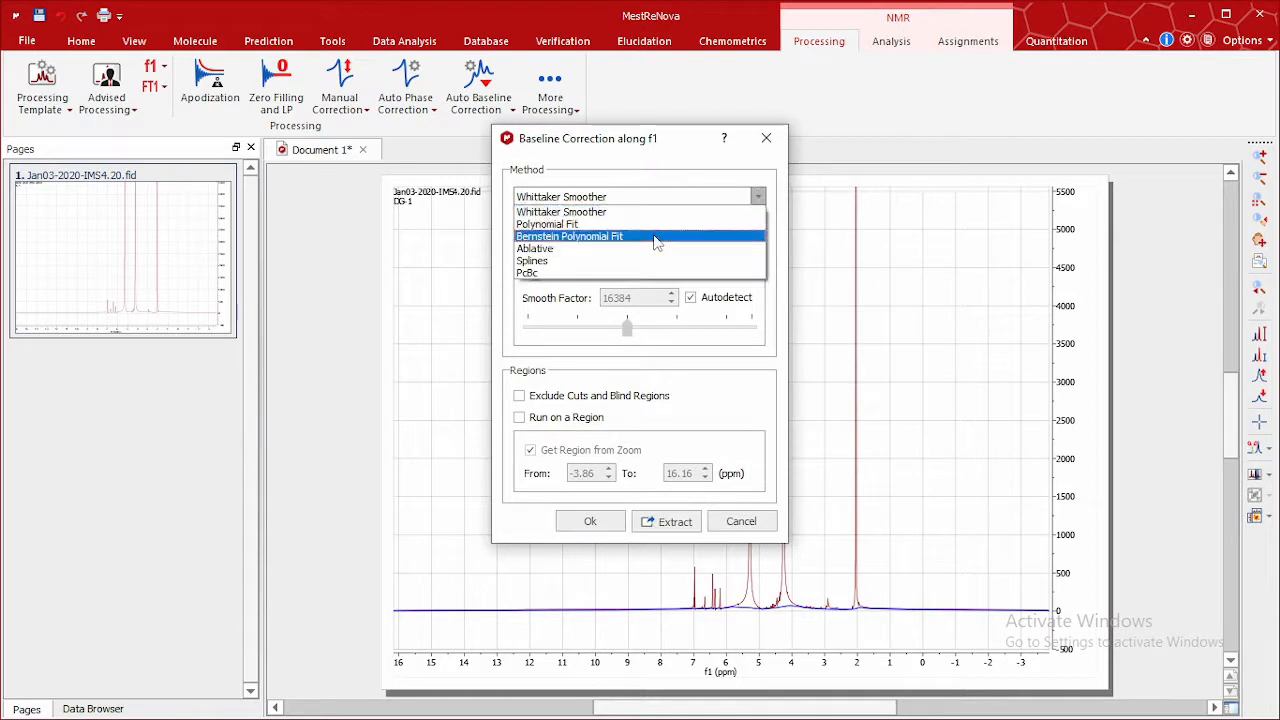
click(656, 224)
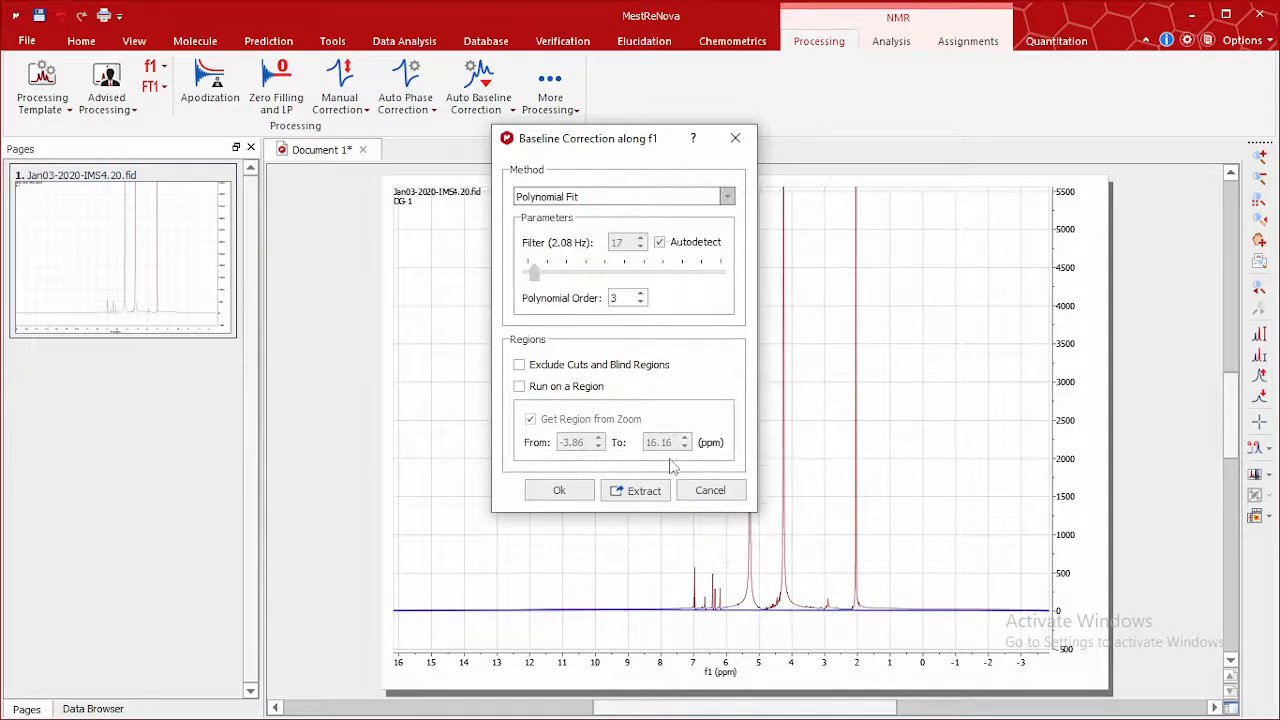
click(556, 490)
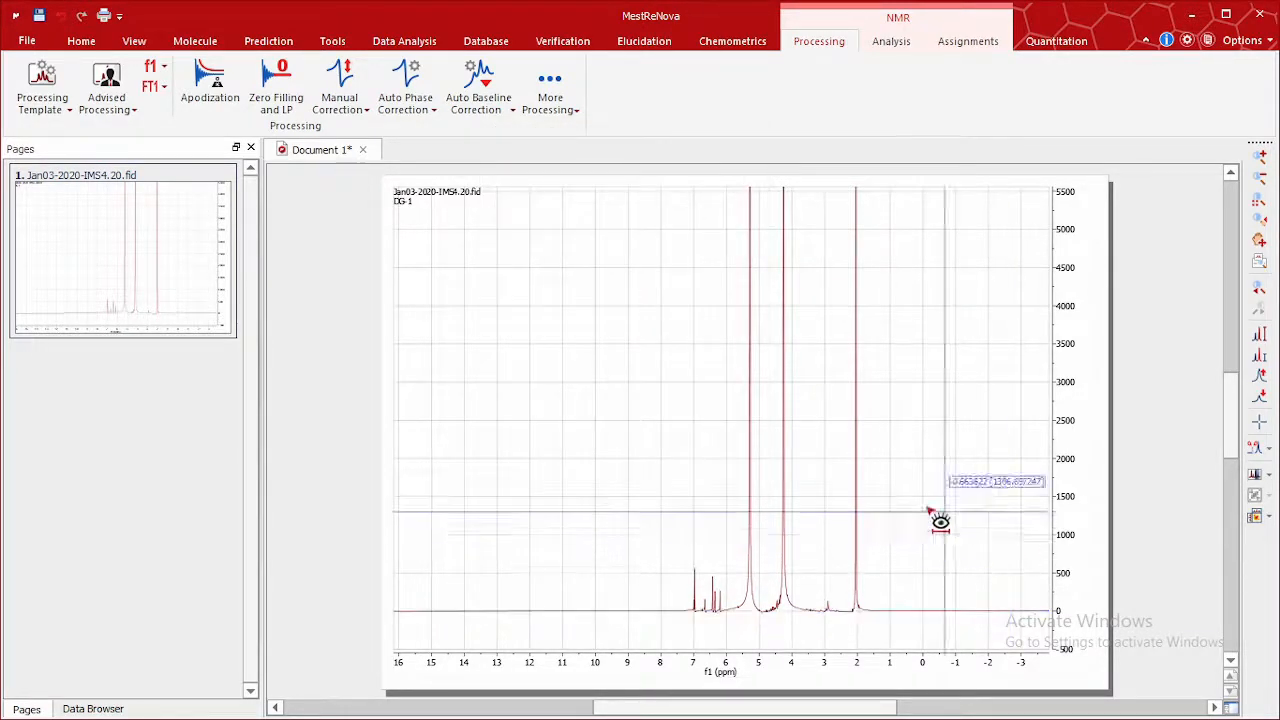
scroll(934, 508, up, 3)
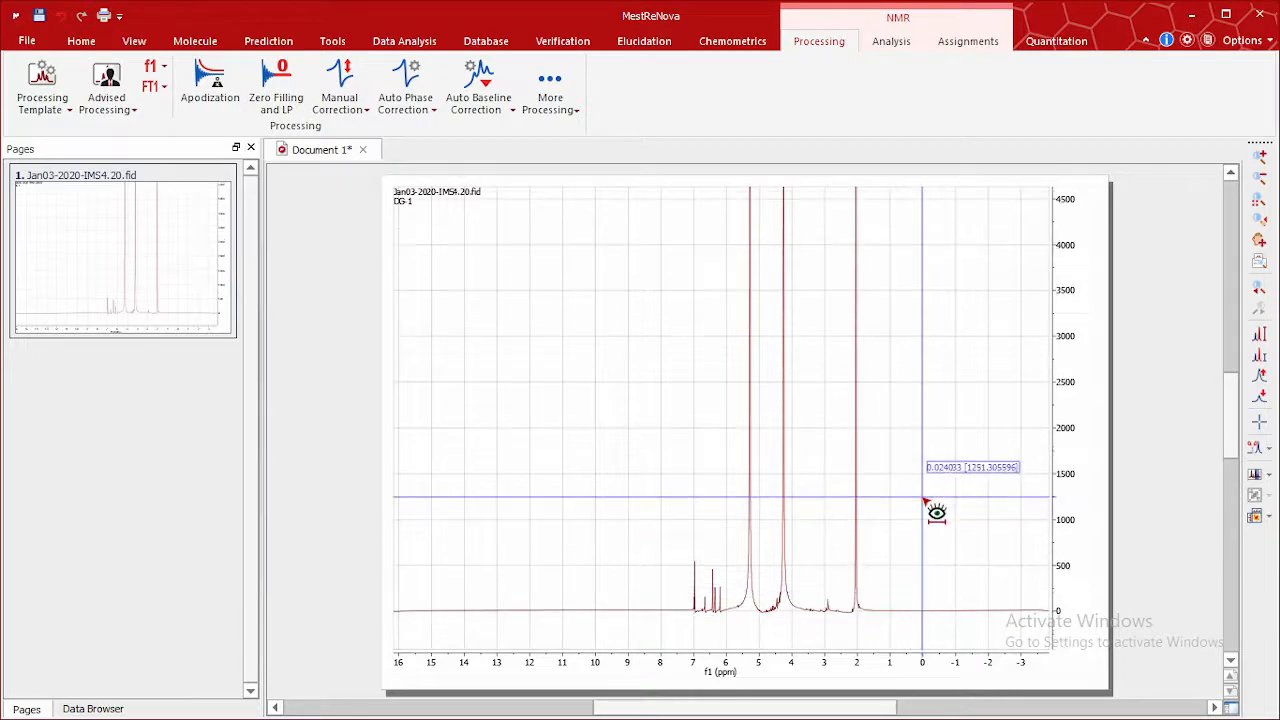
scroll(936, 512, down, 3)
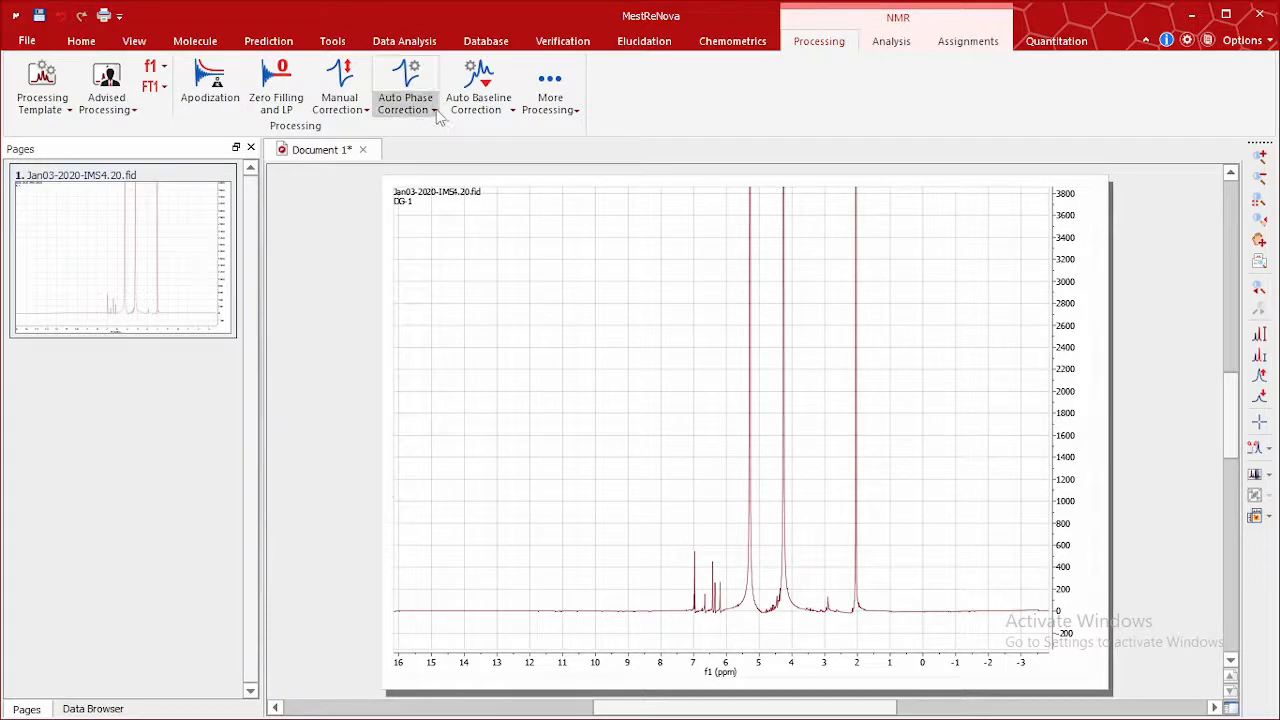
Step: Change the baseline correction to the Whittaker Smoother method with autodetected filter and smooth factor, and check the baseline
click(511, 116)
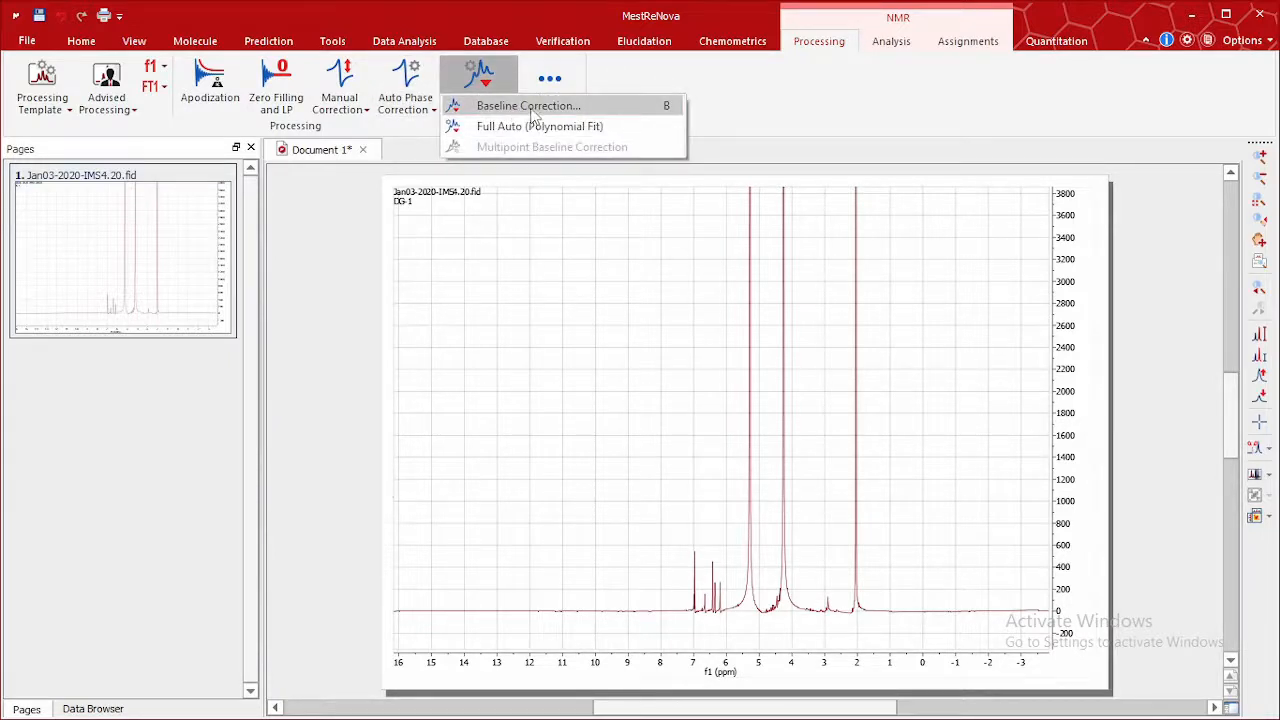
click(530, 112)
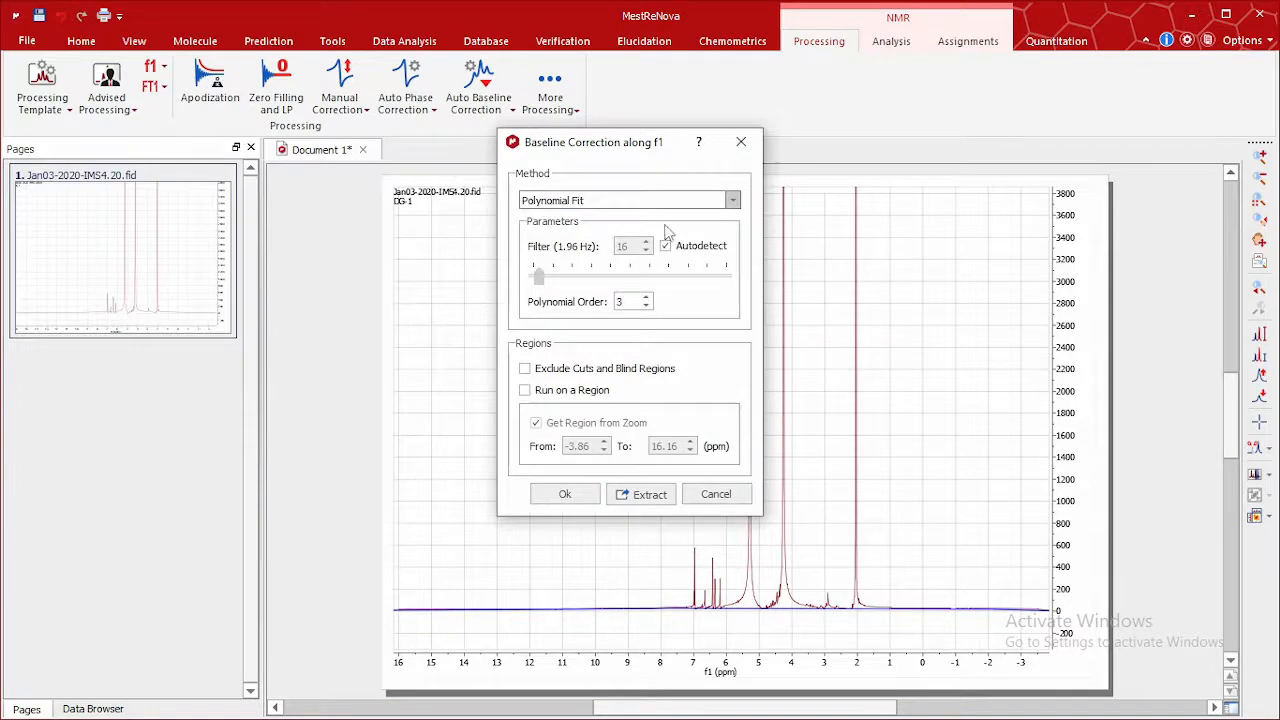
click(733, 200)
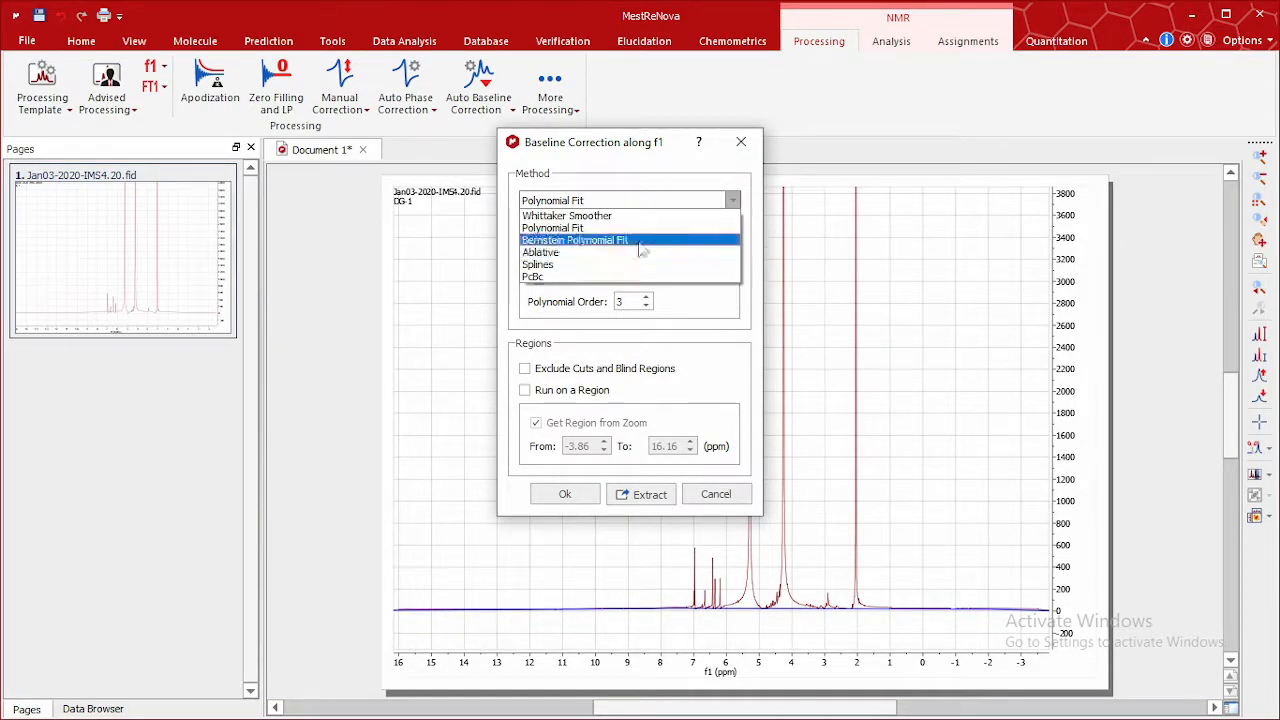
click(630, 215)
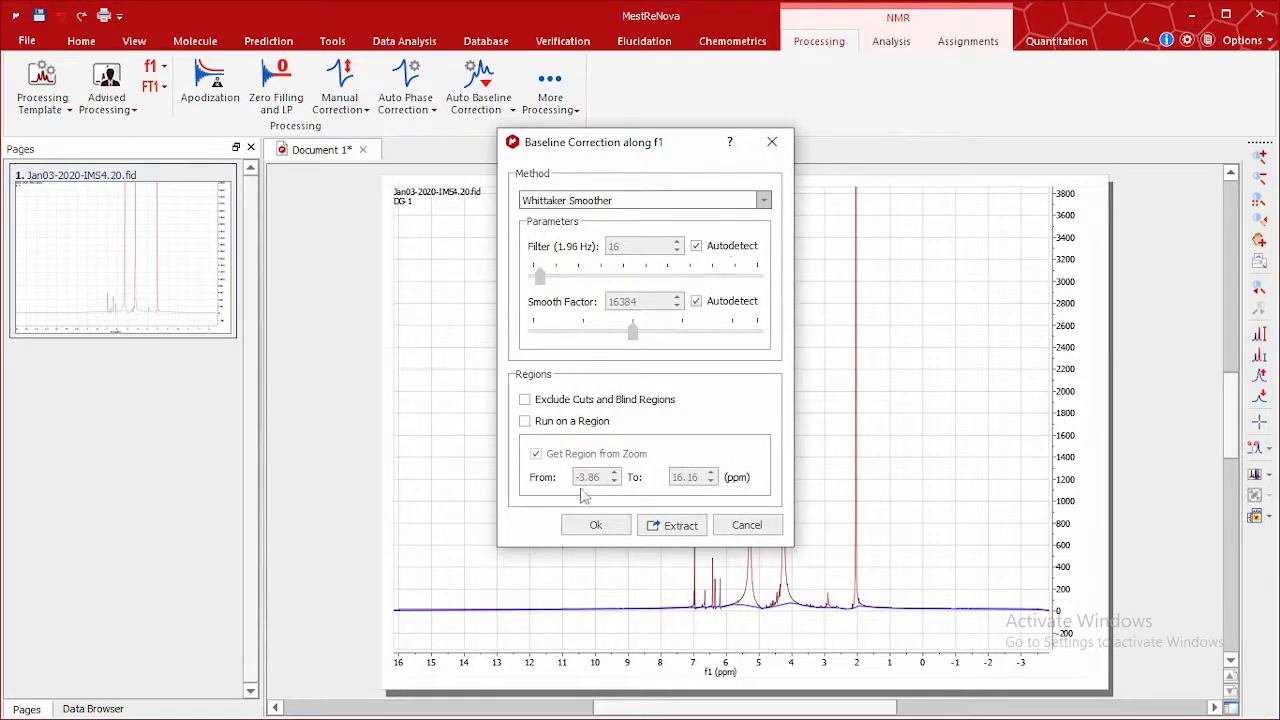
click(597, 526)
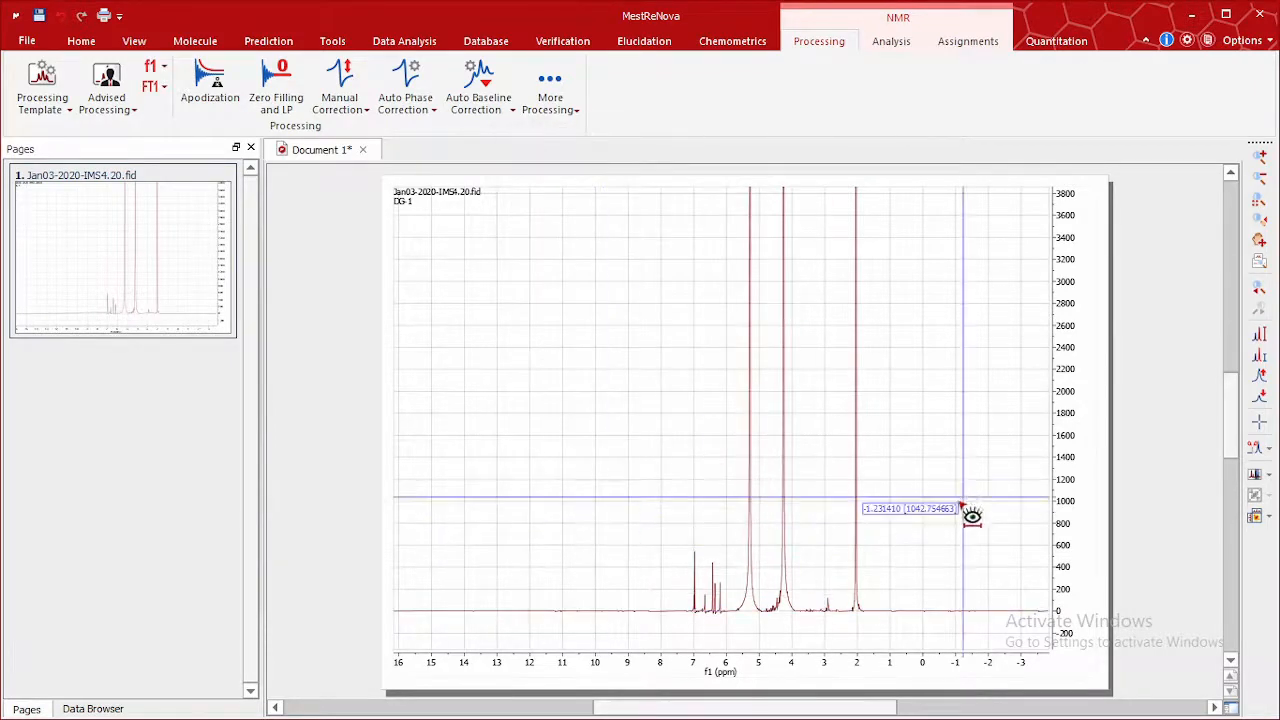
scroll(950, 525, up, 2)
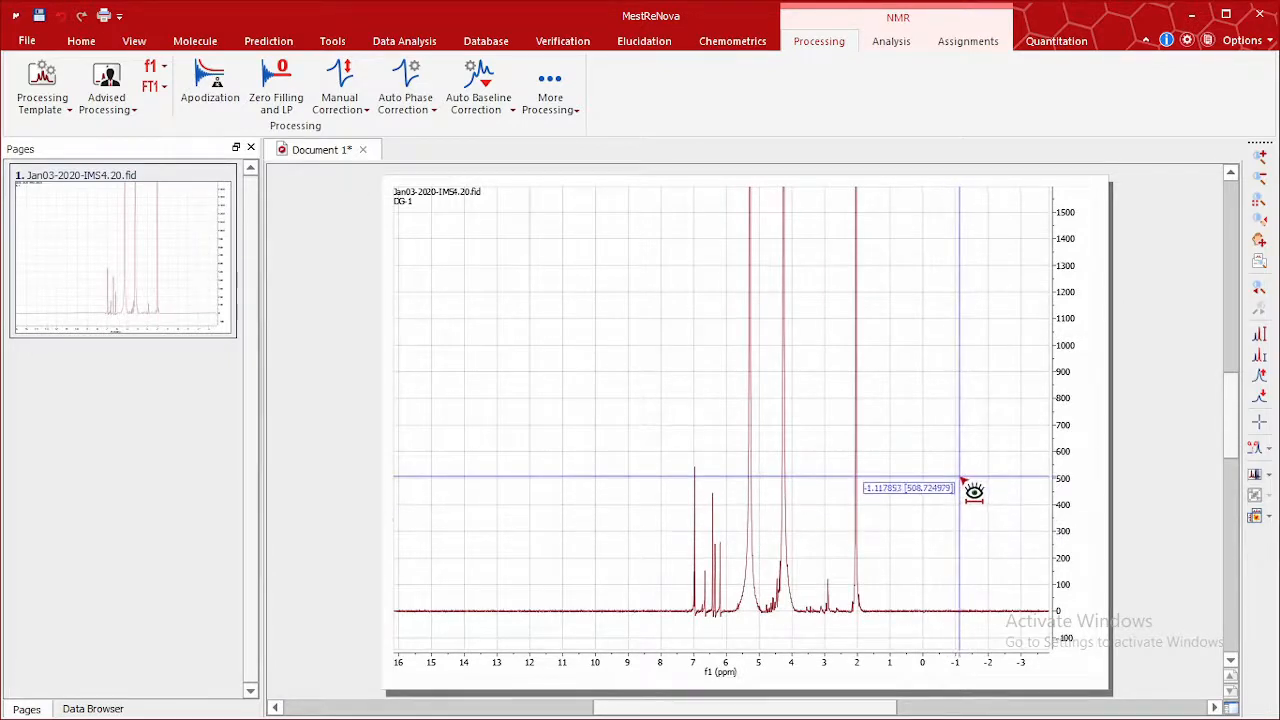
scroll(962, 482, down, 2)
scroll(962, 482, down, 1)
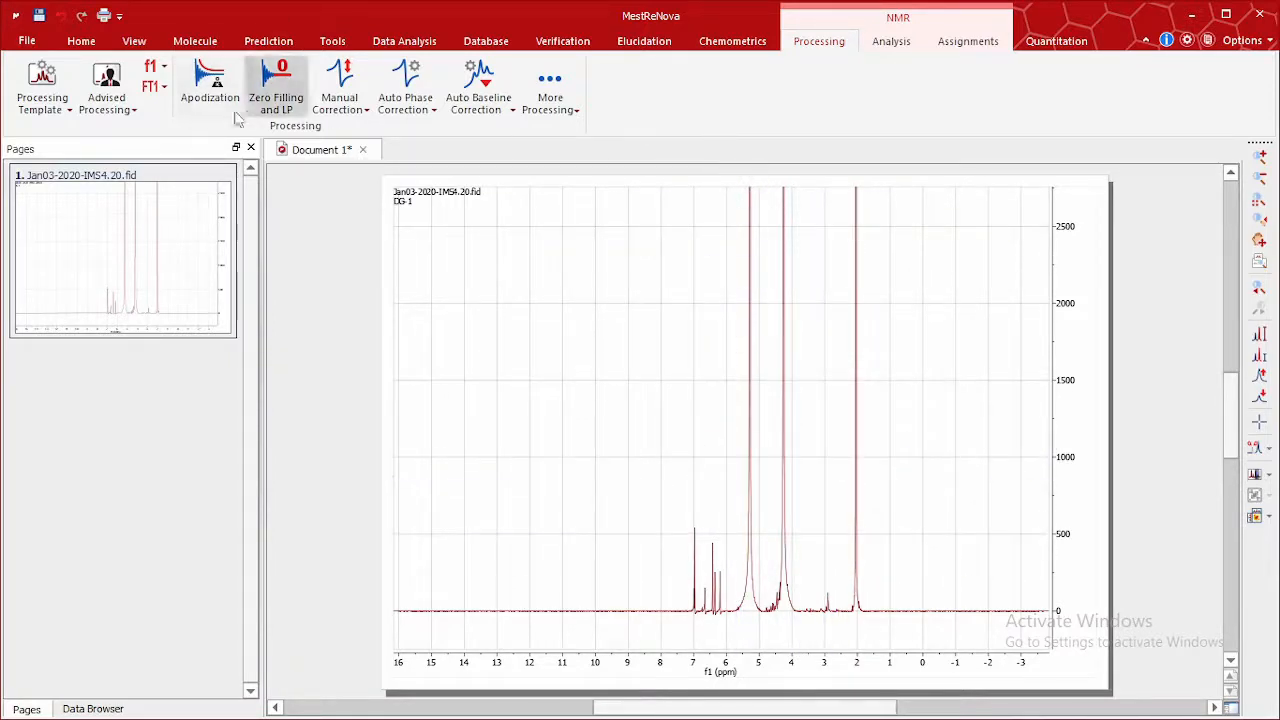
Step: Zoom in horizontally on the spectrum's peak region from about 9.7 to -0.3 ppm and lower the peak intensity slightly
click(136, 44)
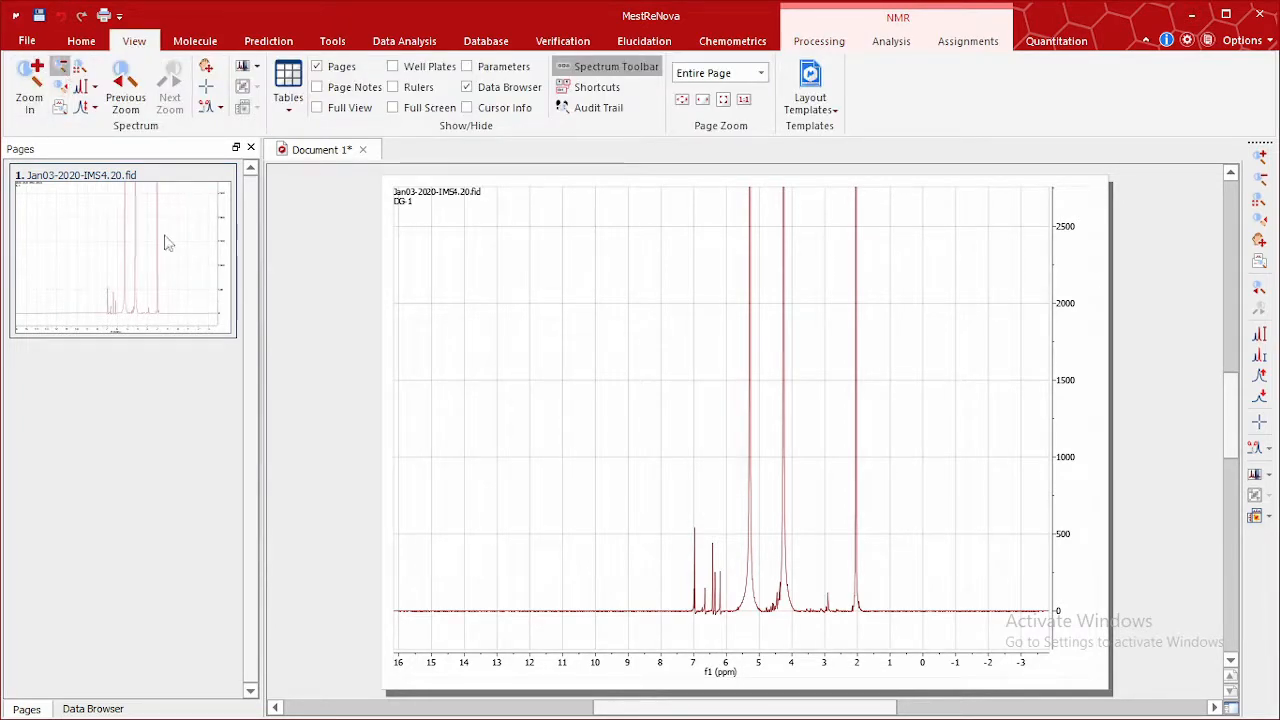
click(30, 84)
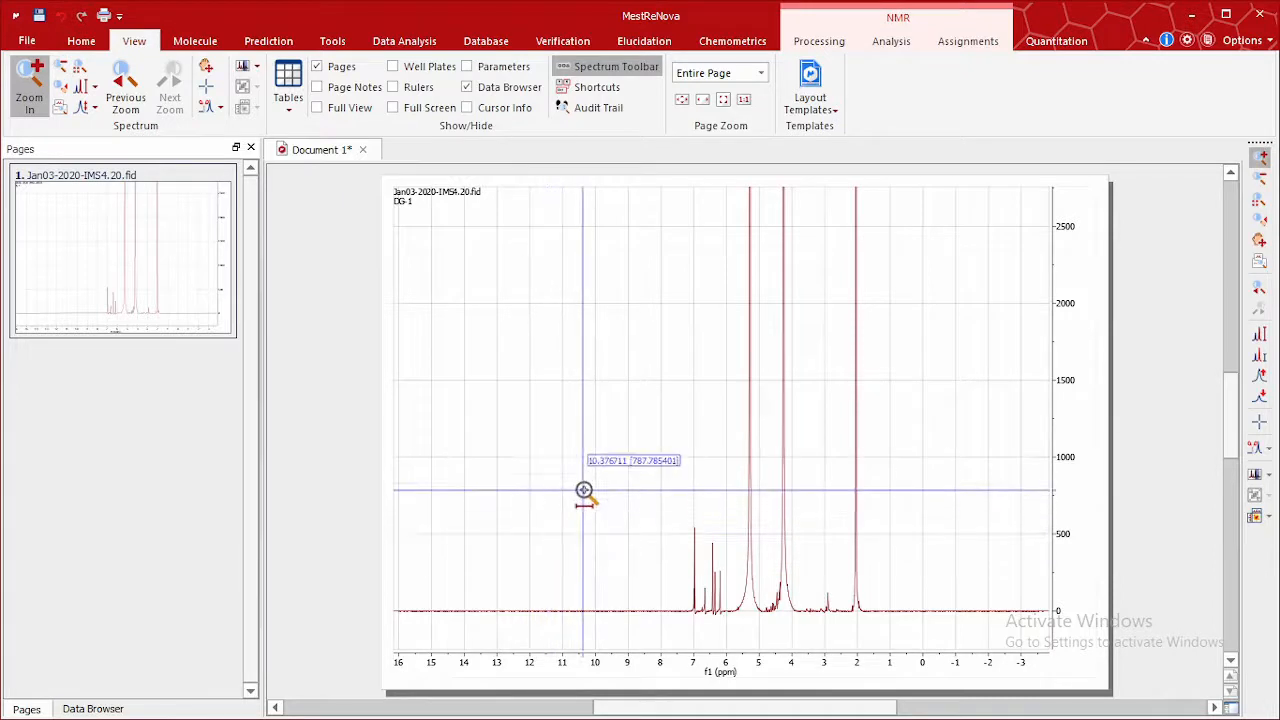
drag(606, 480, 935, 493)
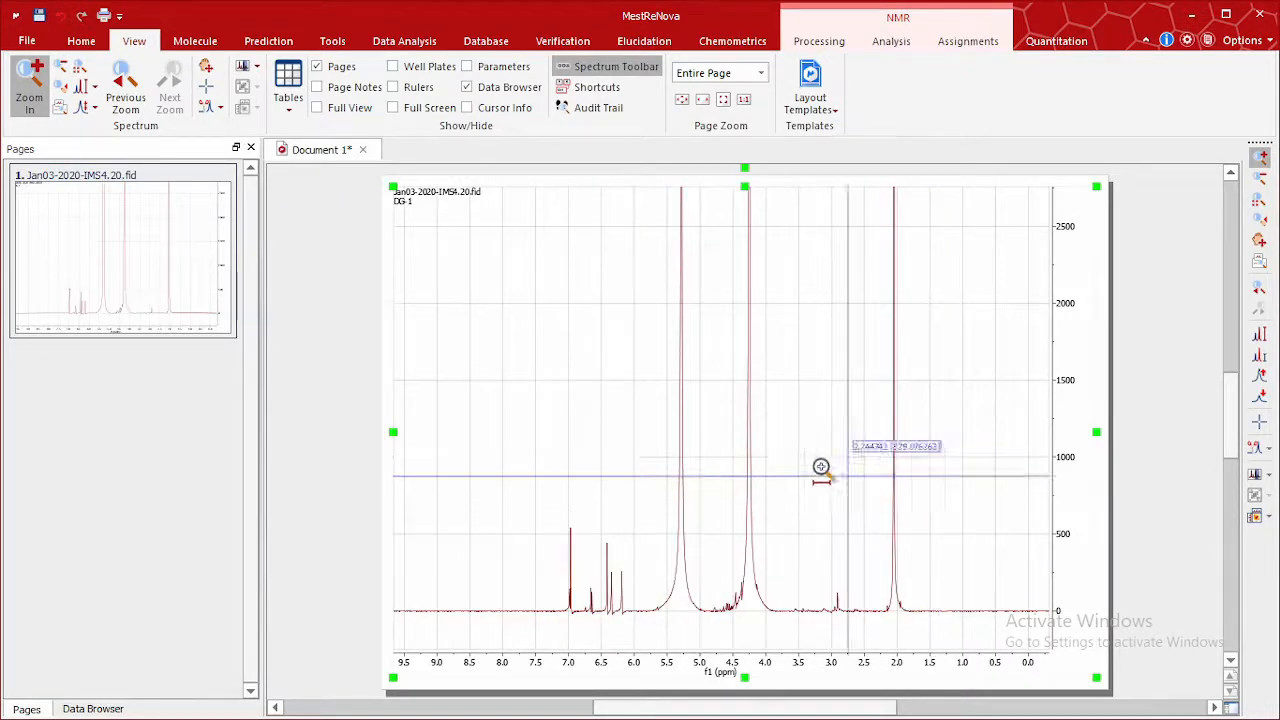
scroll(597, 388, down, 1)
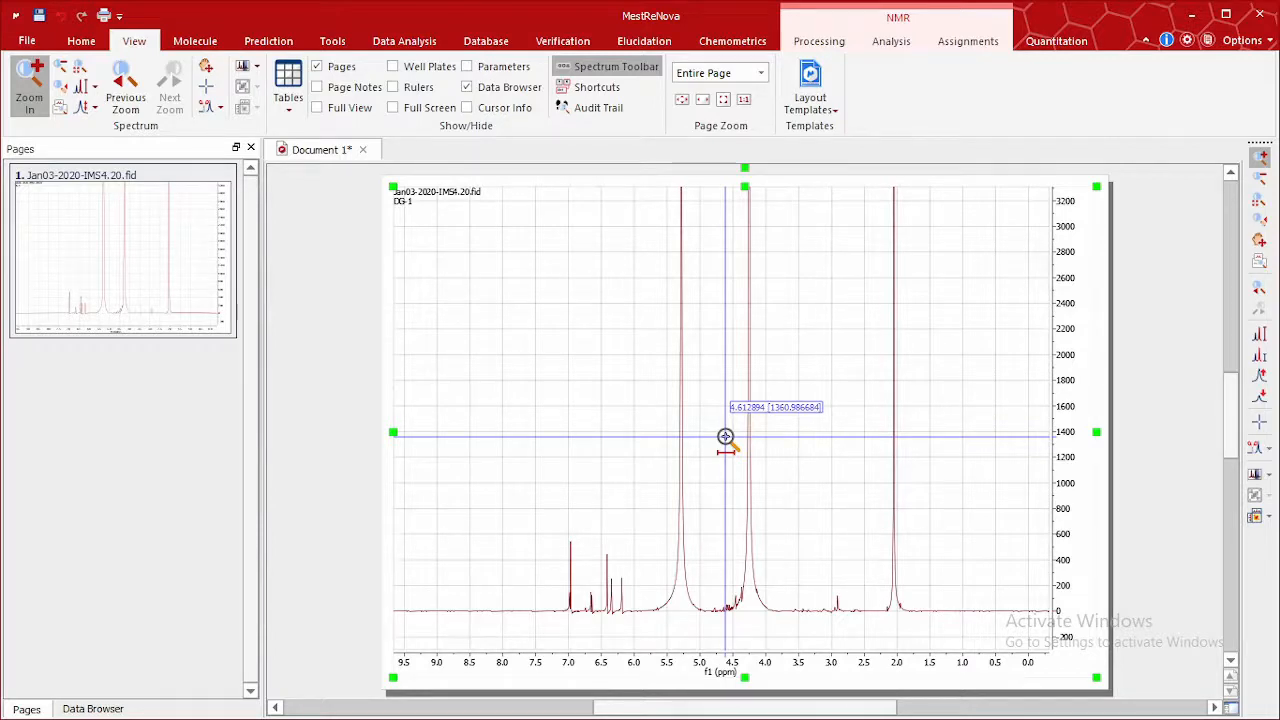
Step: Open the fid file from folder 10 of Workshop Files FID on the Desktop
key(ctrl+o)
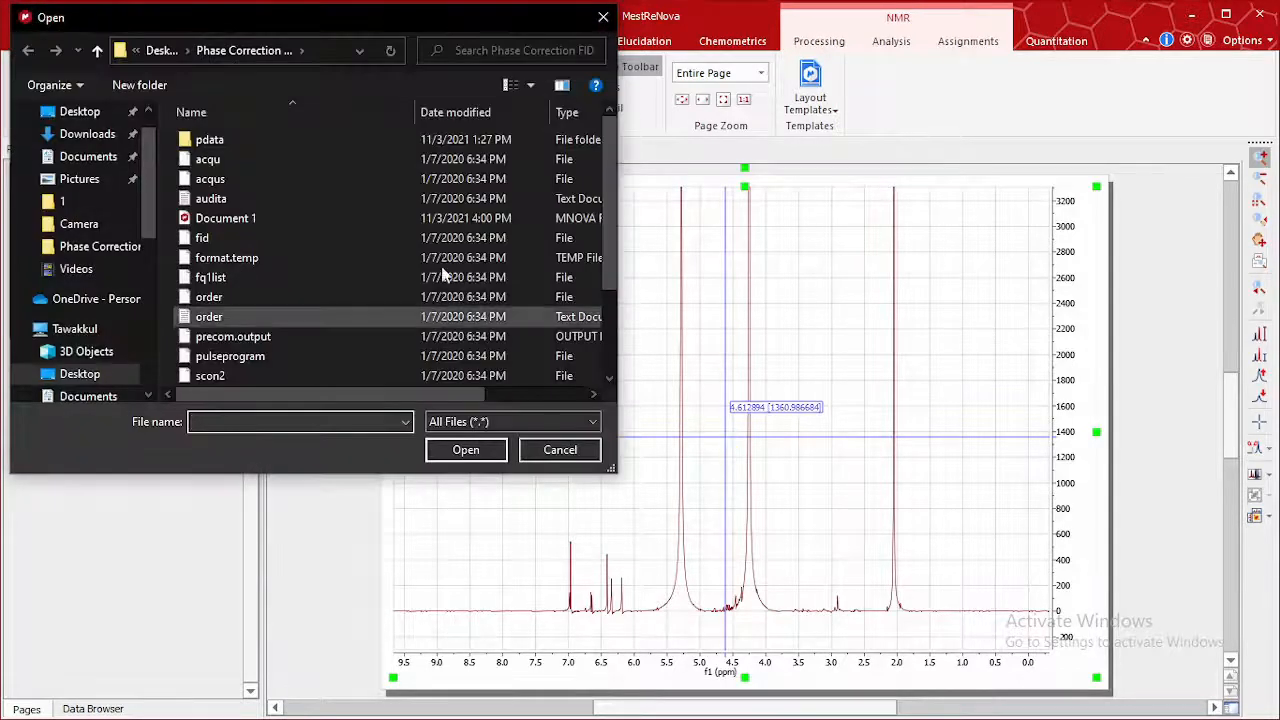
click(162, 50)
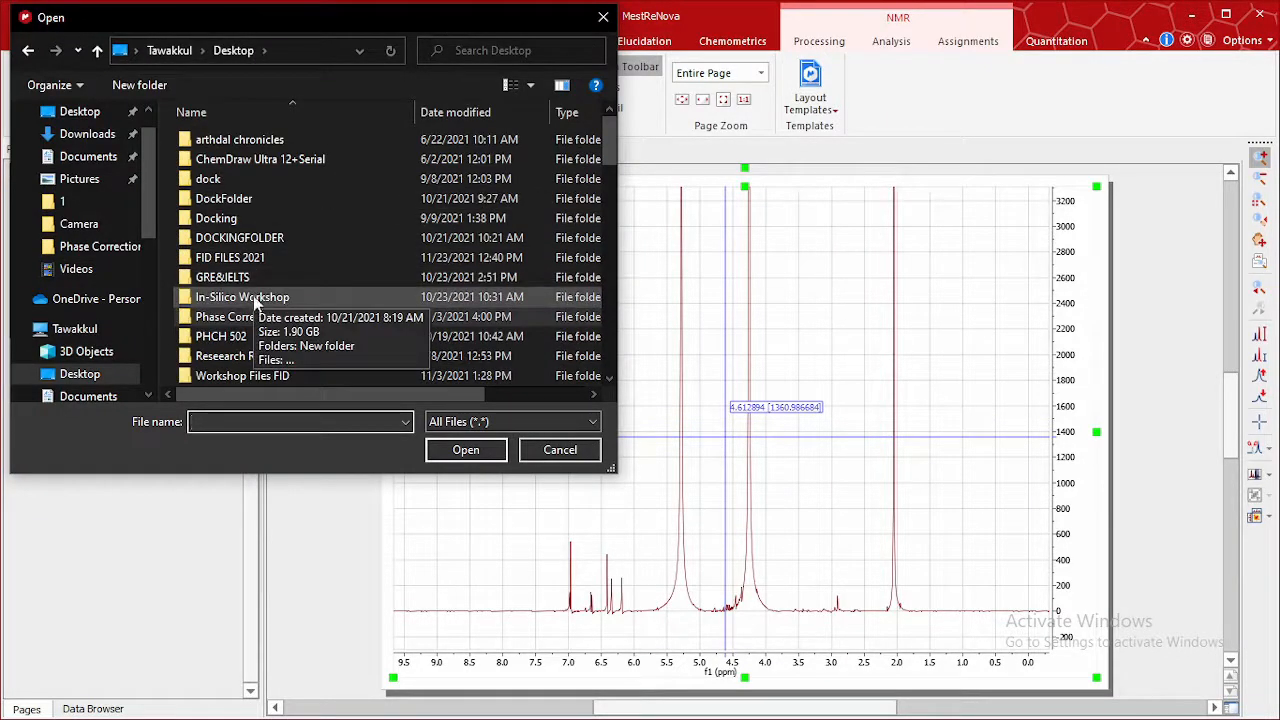
double_click(243, 375)
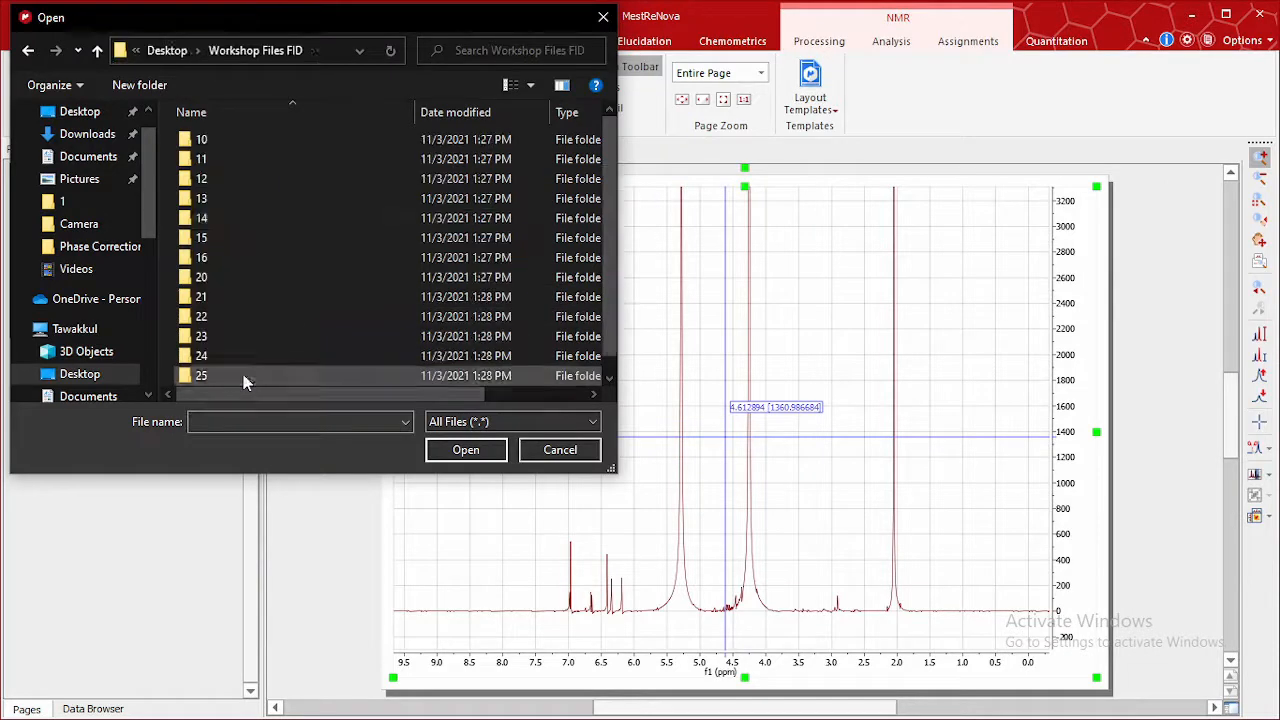
double_click(247, 138)
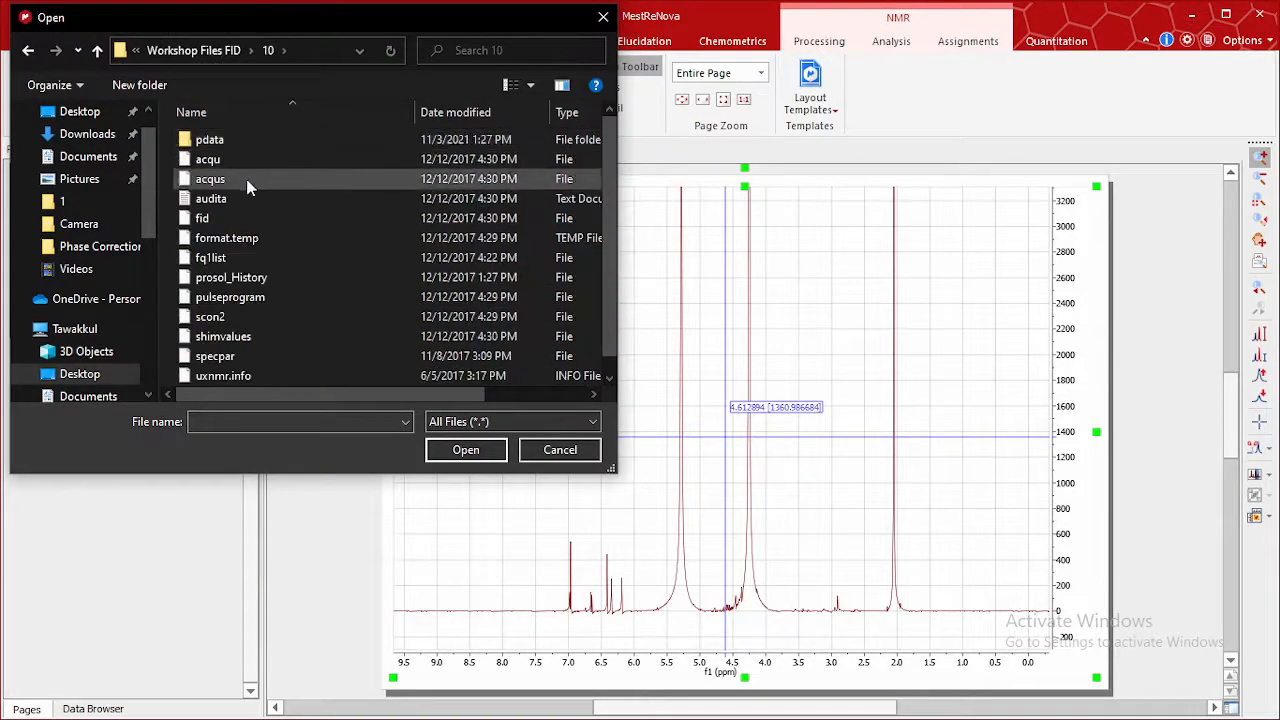
double_click(247, 218)
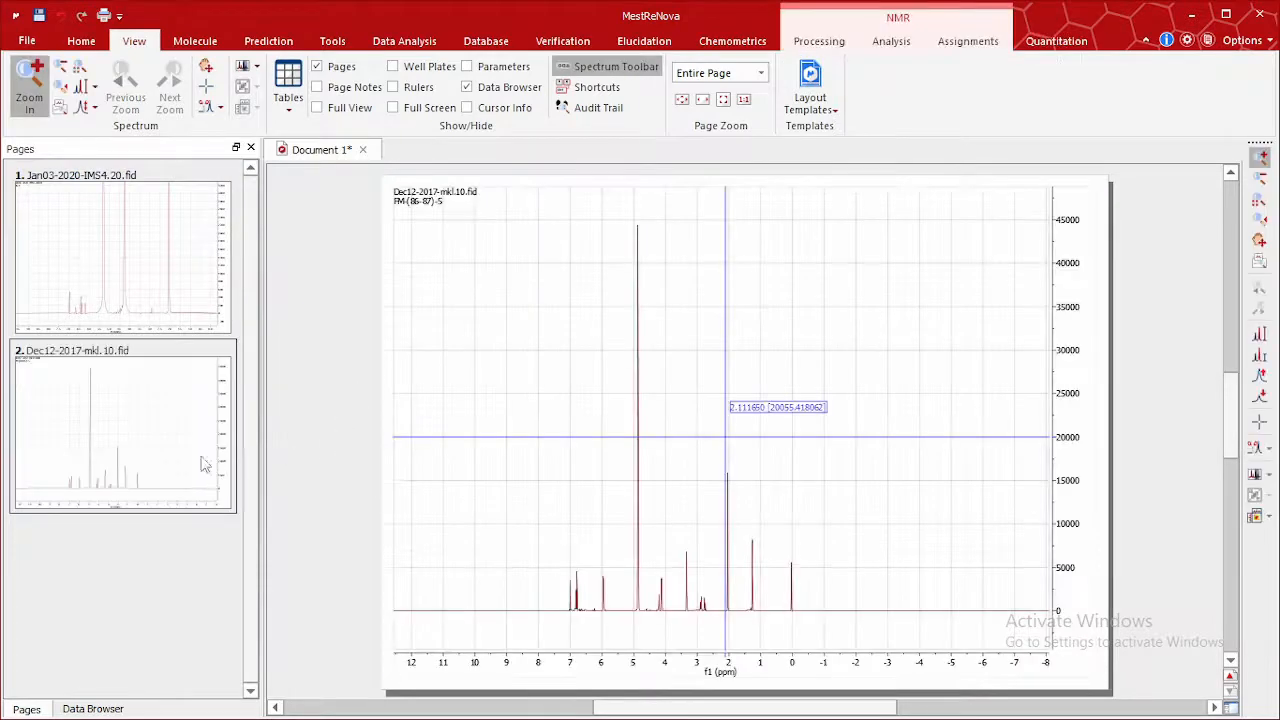
Step: Zoom in horizontally on the second spectrum's peak region from about 10 to -1 ppm
scroll(741, 462, up, 5)
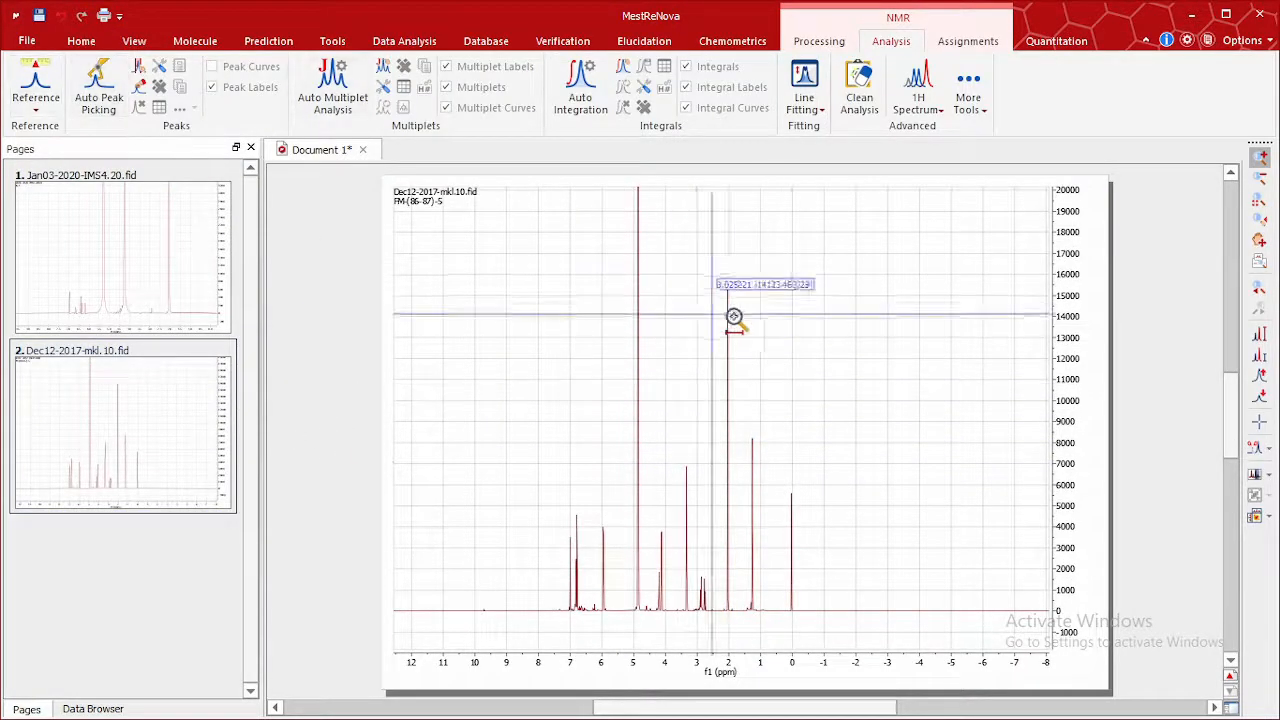
scroll(838, 213, down, 2)
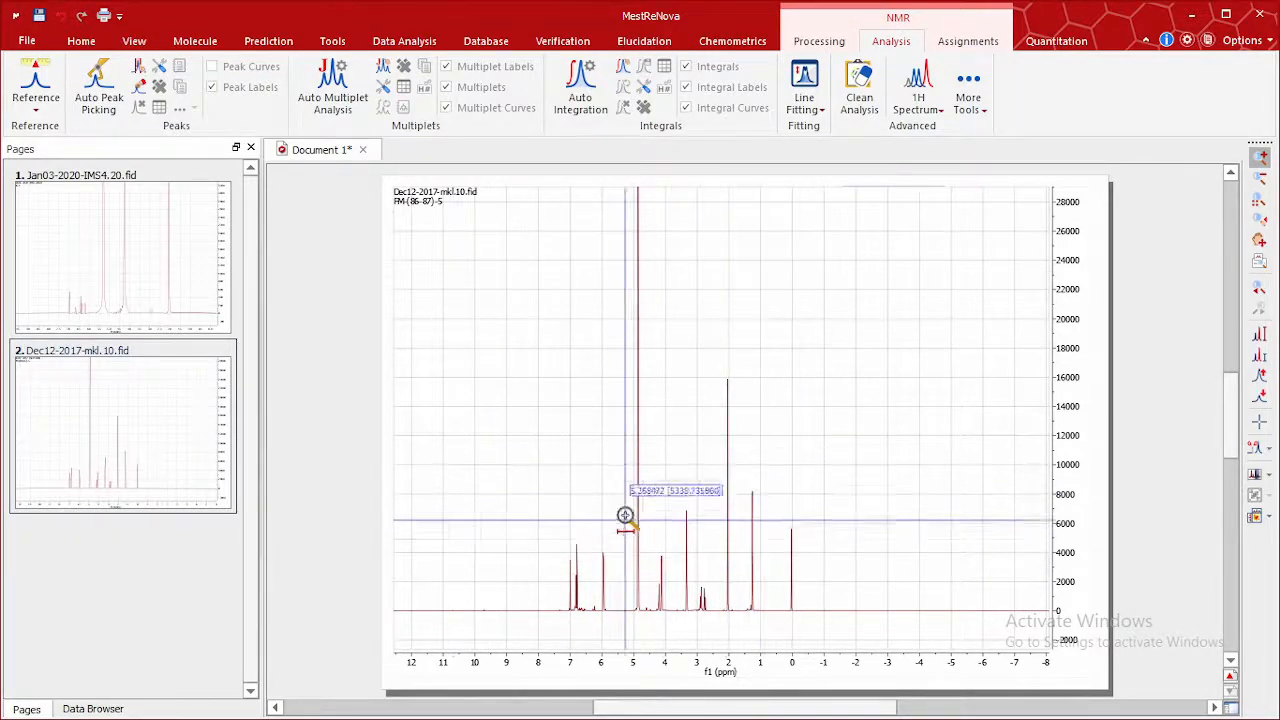
click(134, 41)
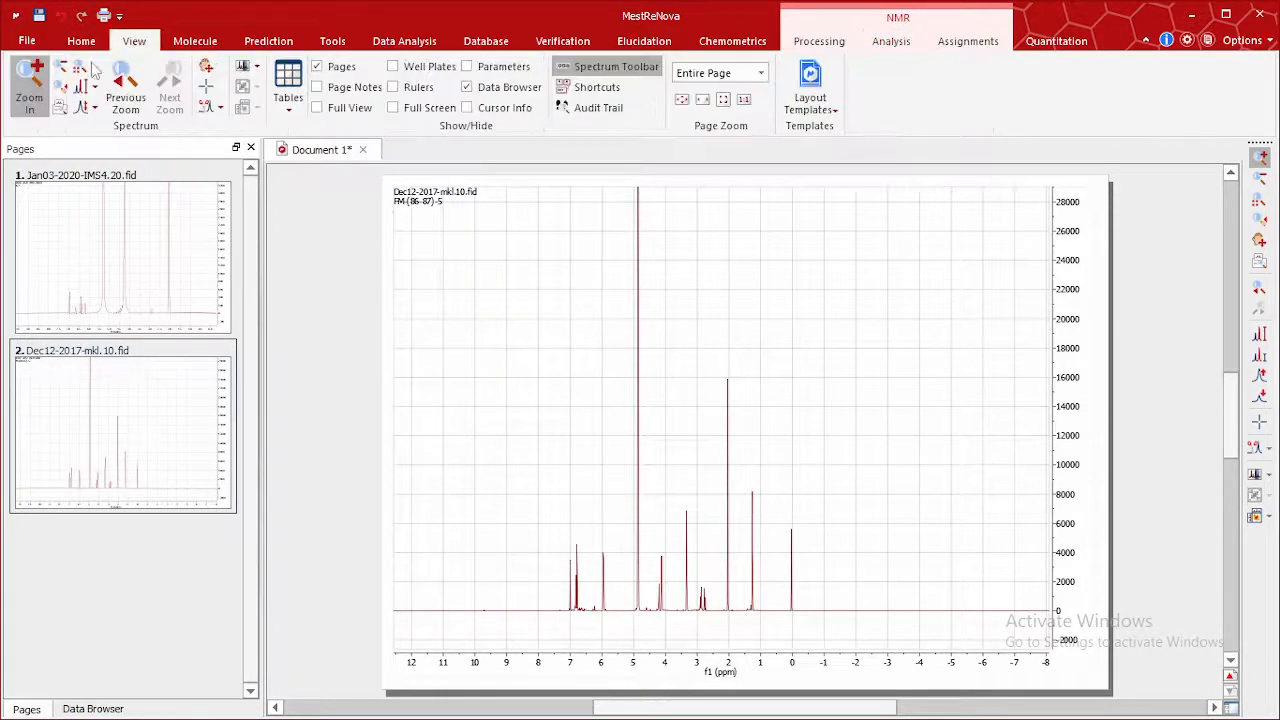
click(35, 75)
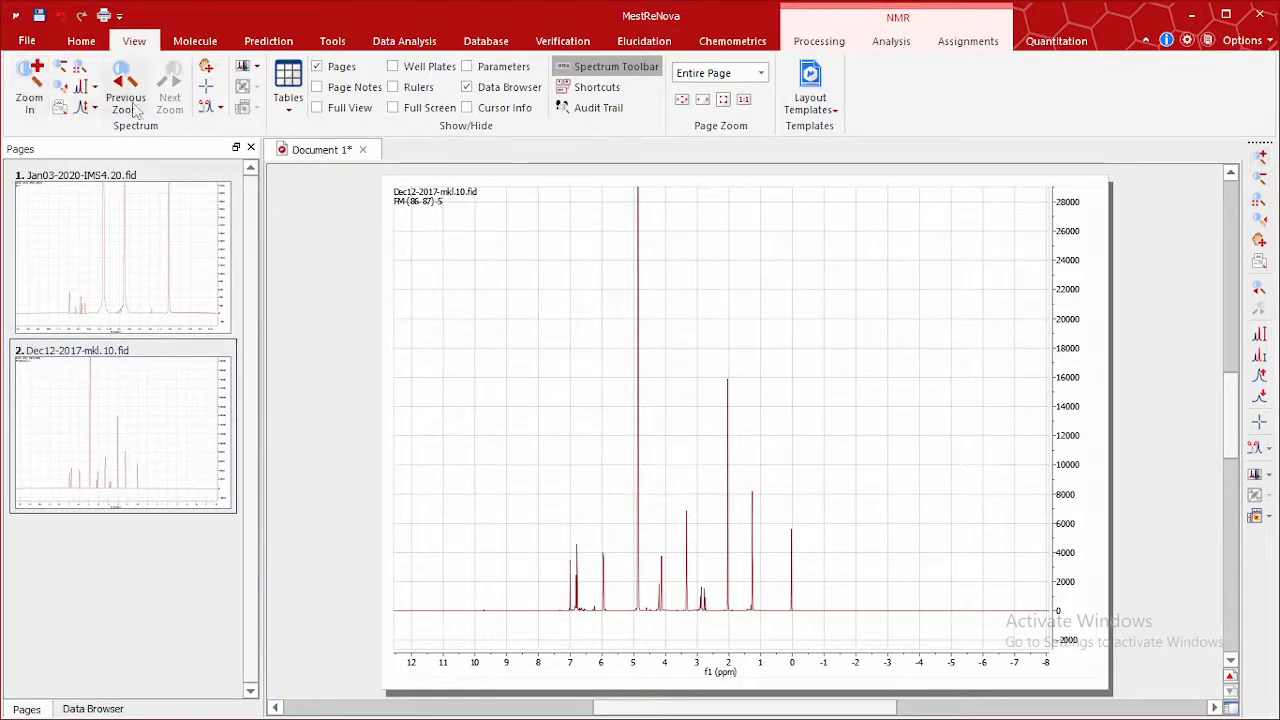
click(35, 82)
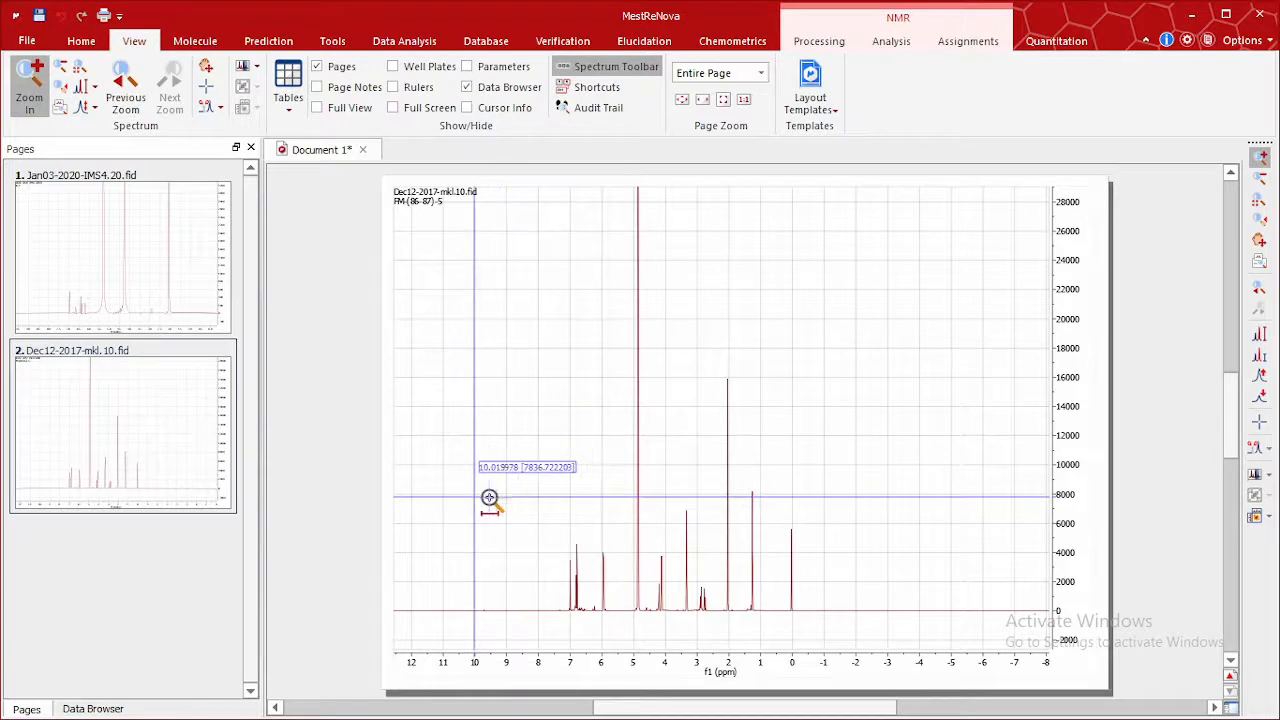
drag(489, 497, 823, 534)
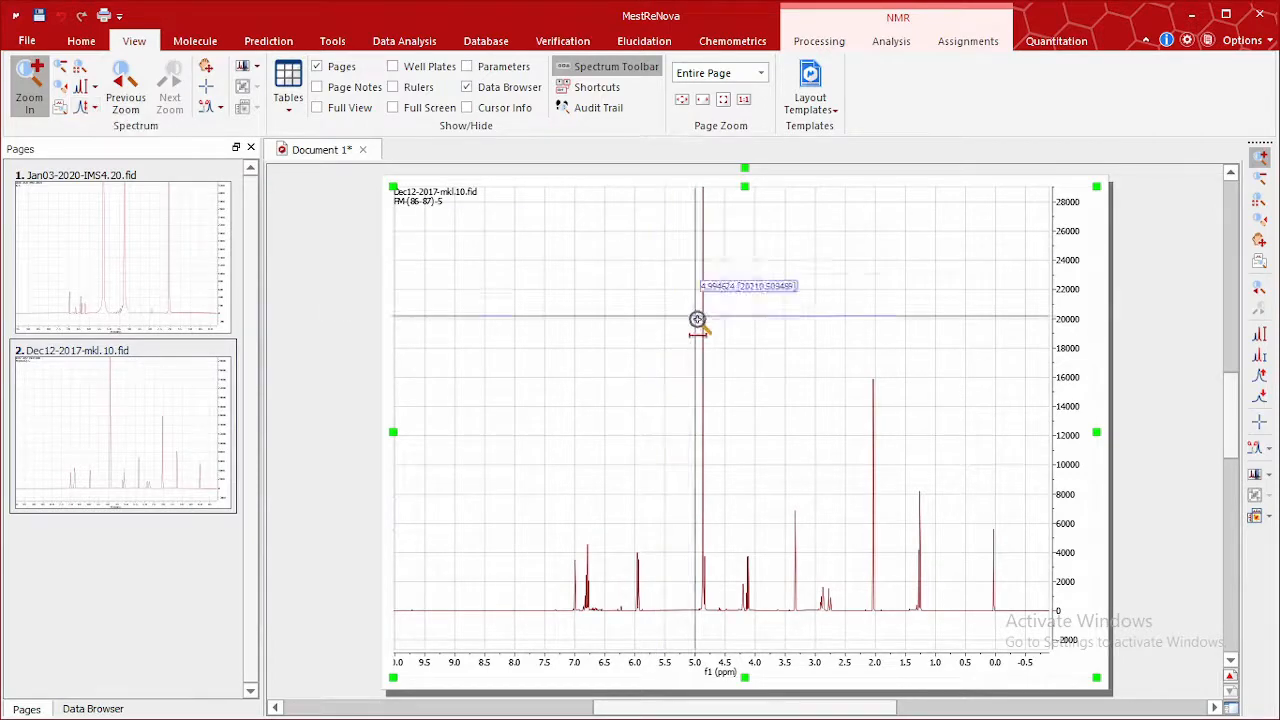
Step: Examine the second spectrum's peaks and baseline at higher and lower vertical intensities
scroll(849, 348, up, 3)
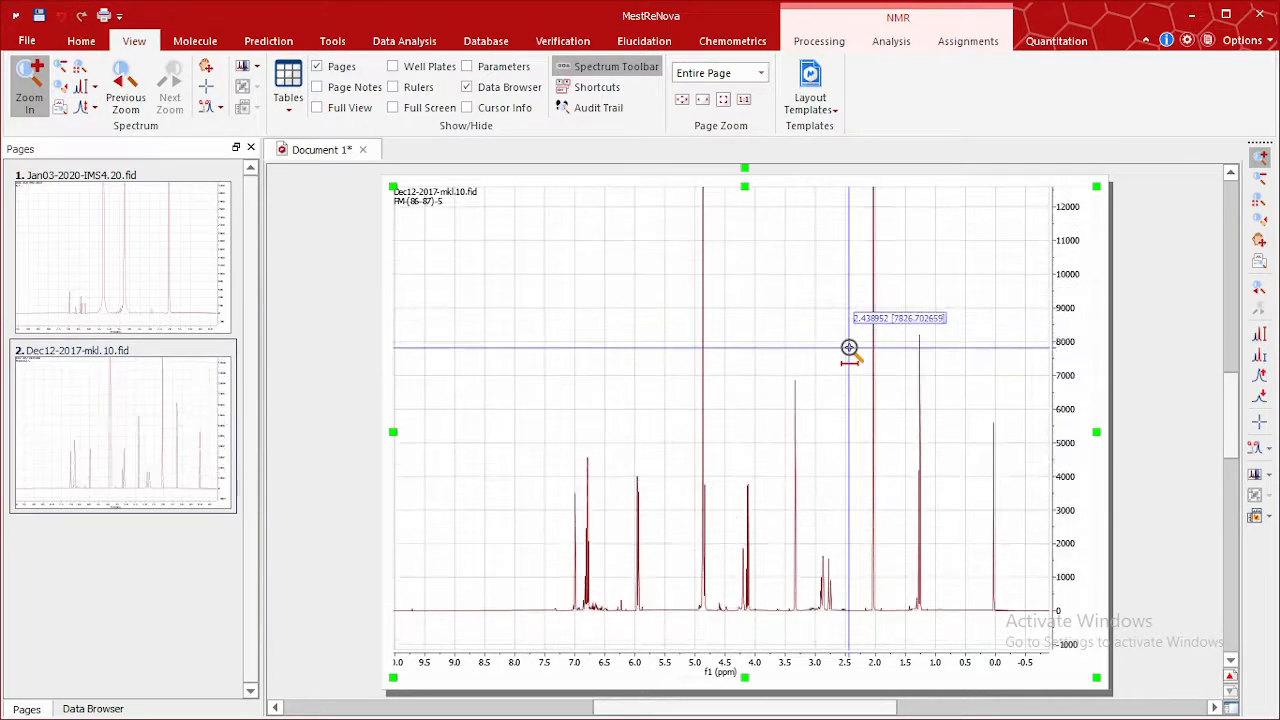
scroll(849, 348, up, 6)
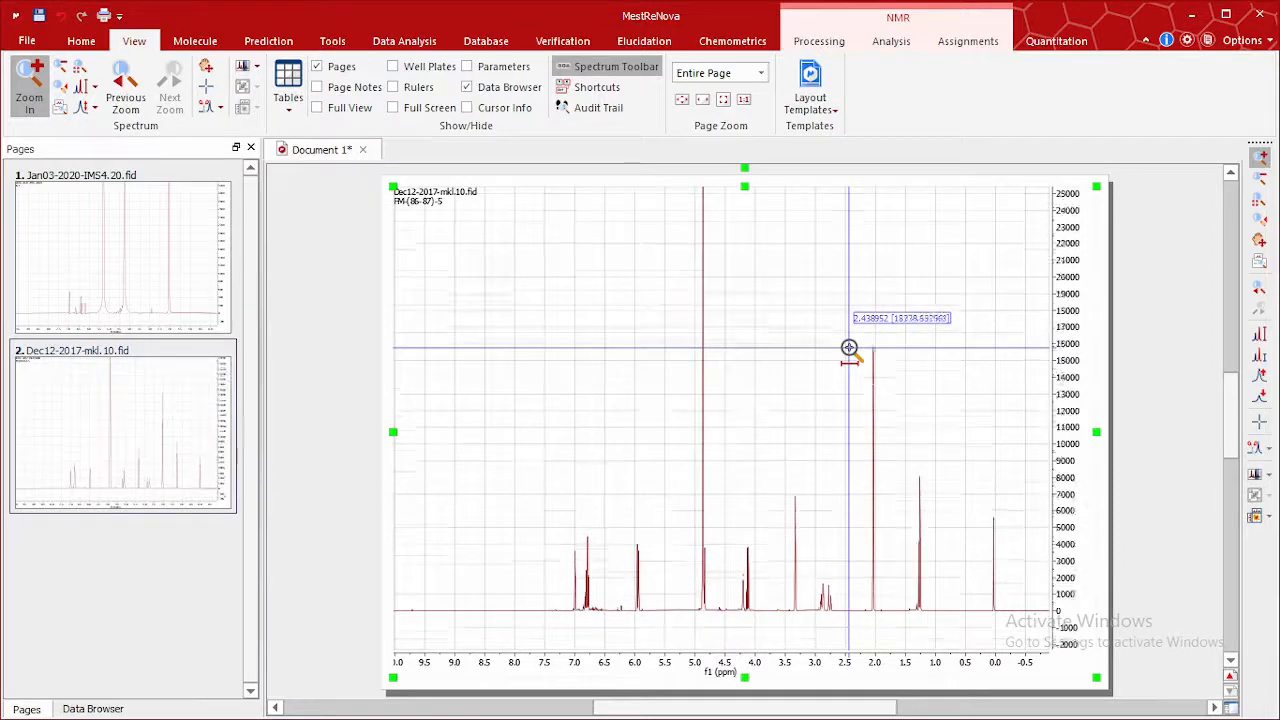
scroll(849, 348, up, 5)
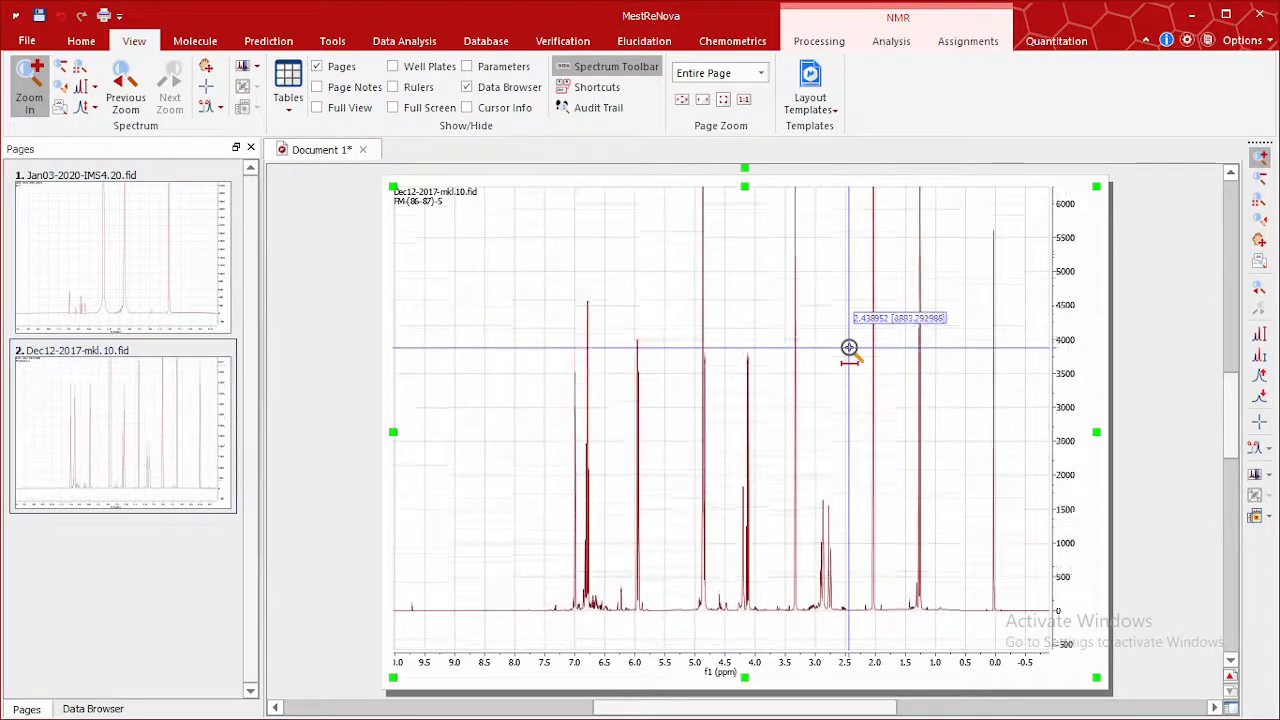
scroll(849, 348, down, 4)
scroll(849, 348, down, 5)
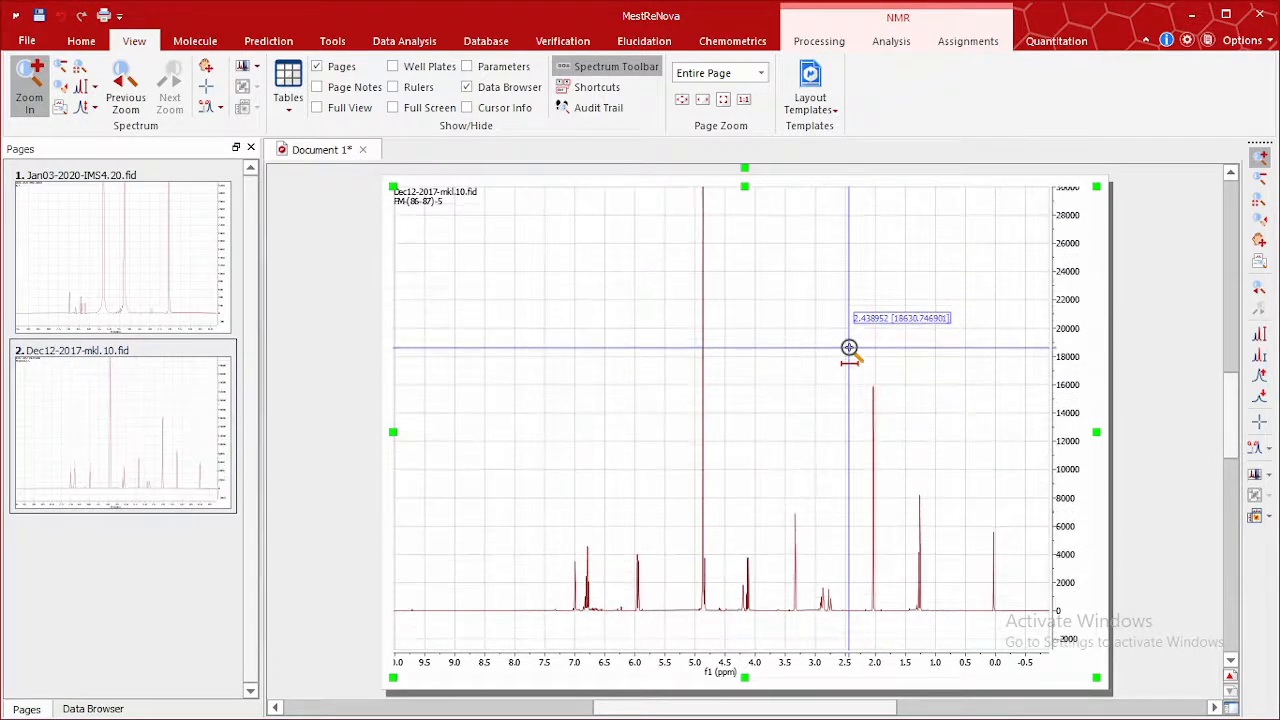
scroll(849, 348, up, 3)
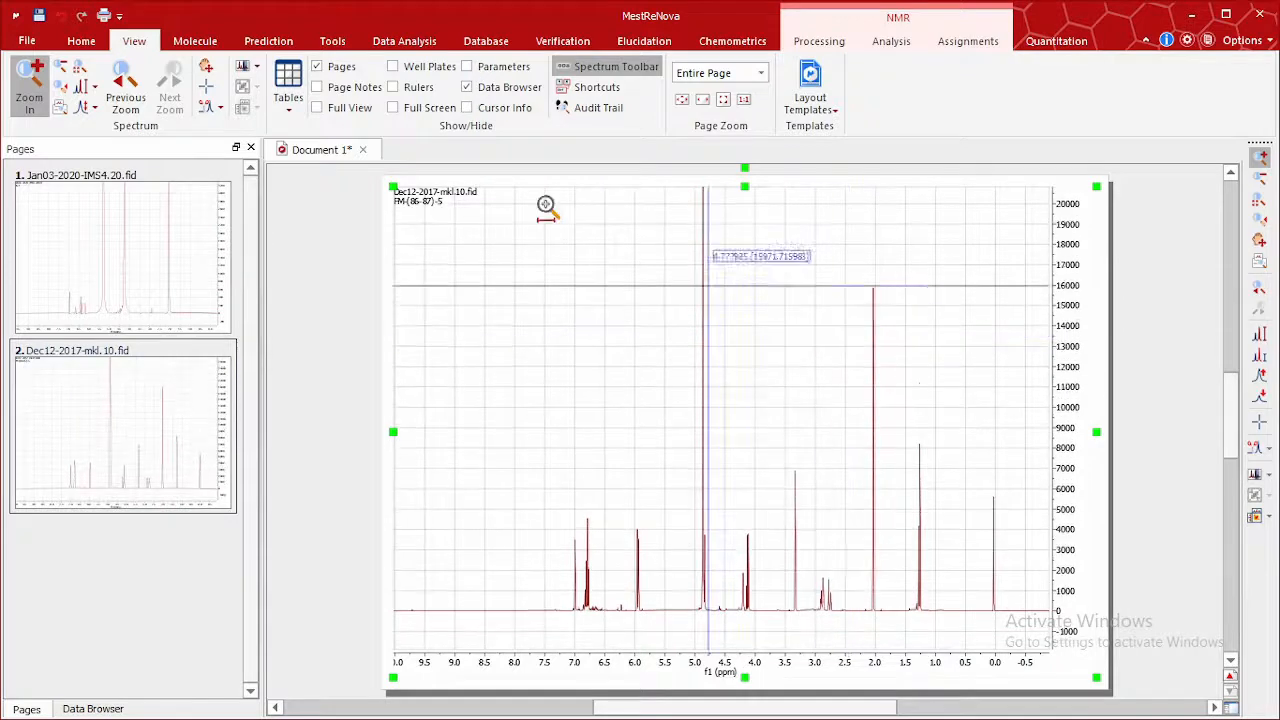
Step: Increase the second spectrum's peak intensity by three increments with the Increase command
click(96, 110)
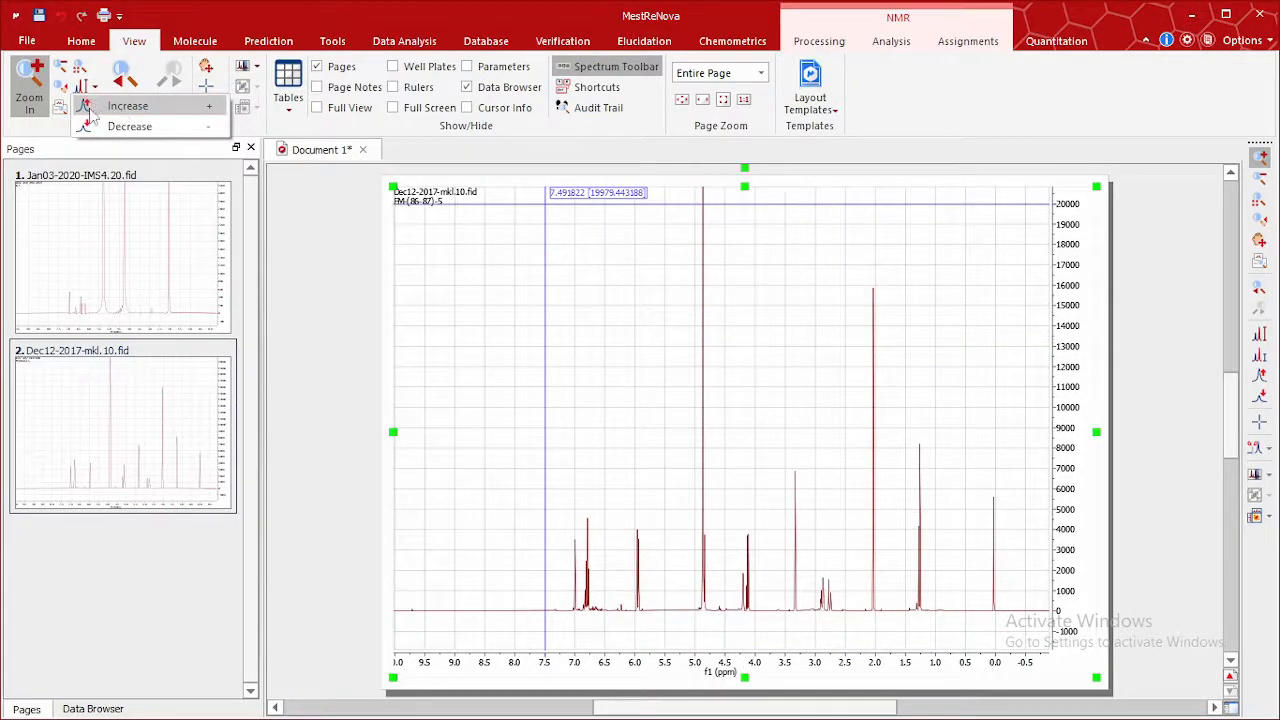
click(174, 148)
click(96, 109)
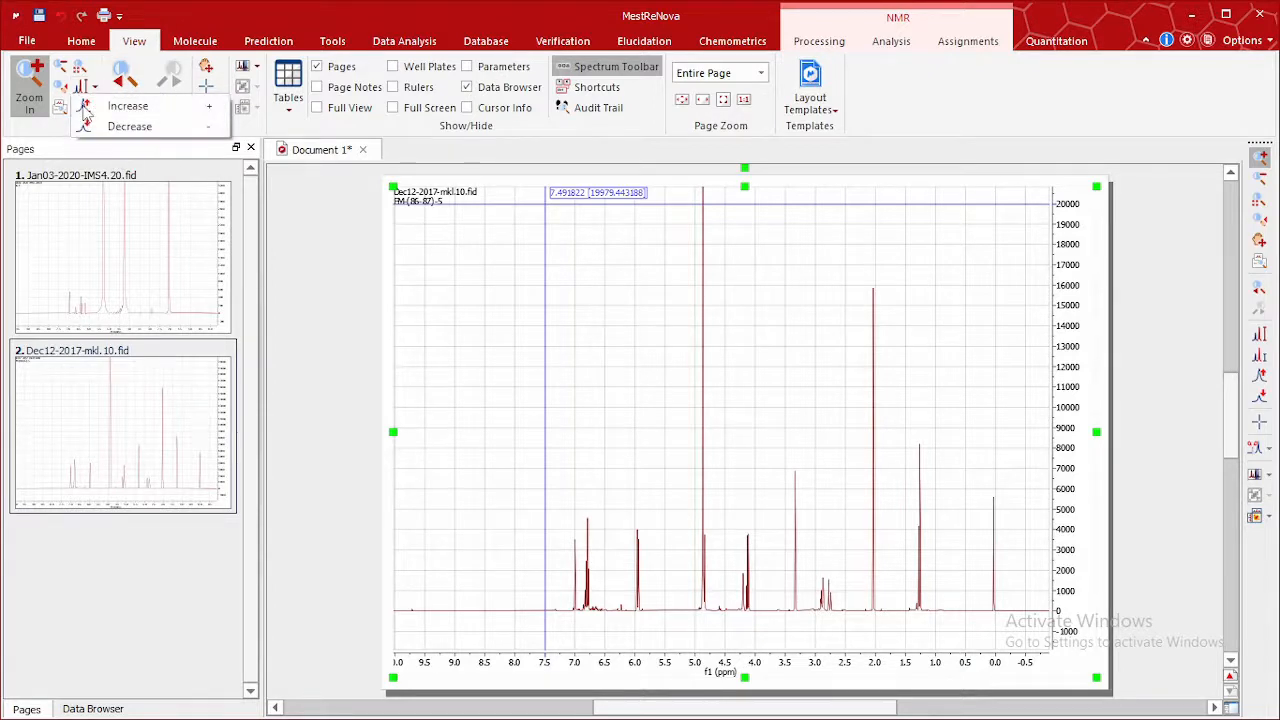
click(157, 106)
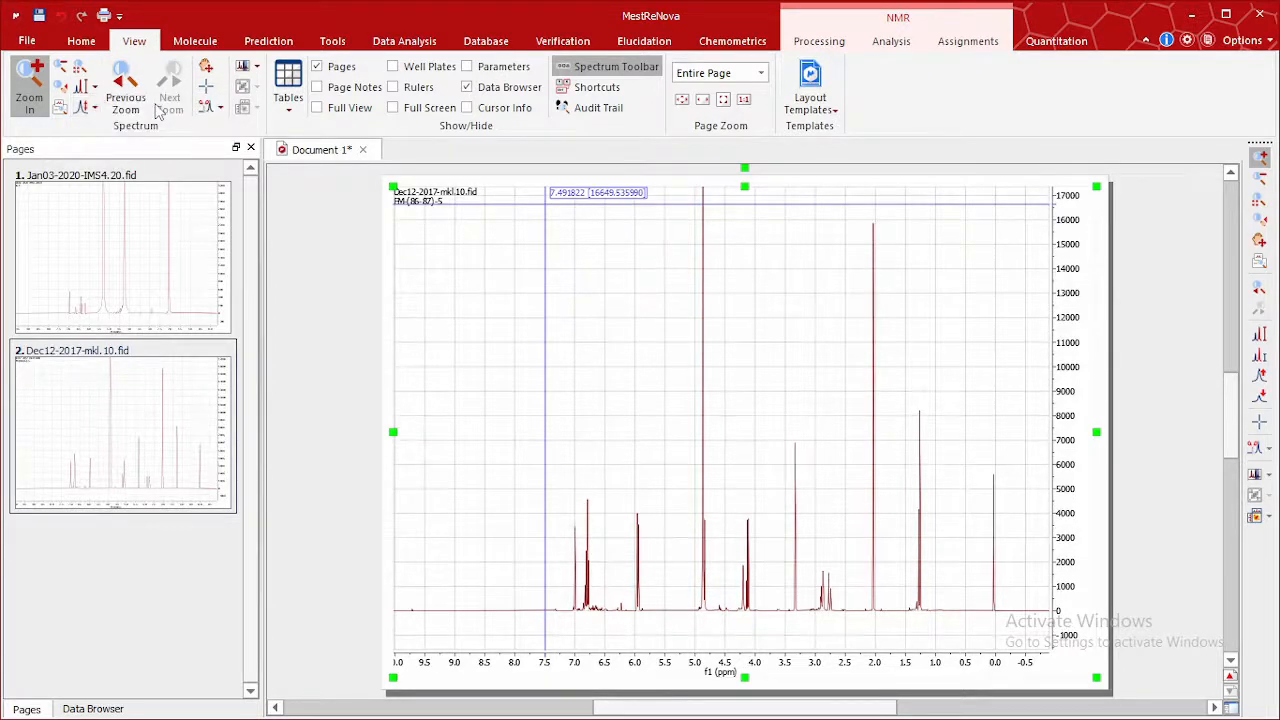
click(96, 109)
click(112, 108)
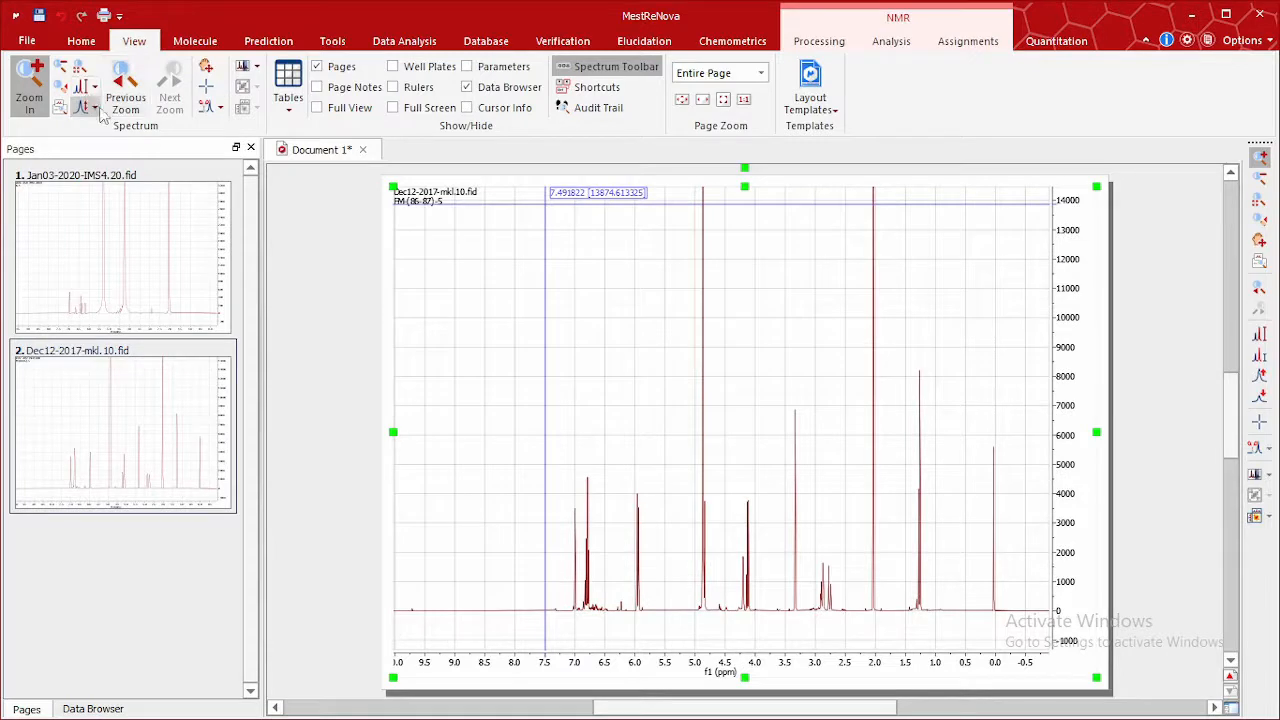
click(96, 109)
click(102, 106)
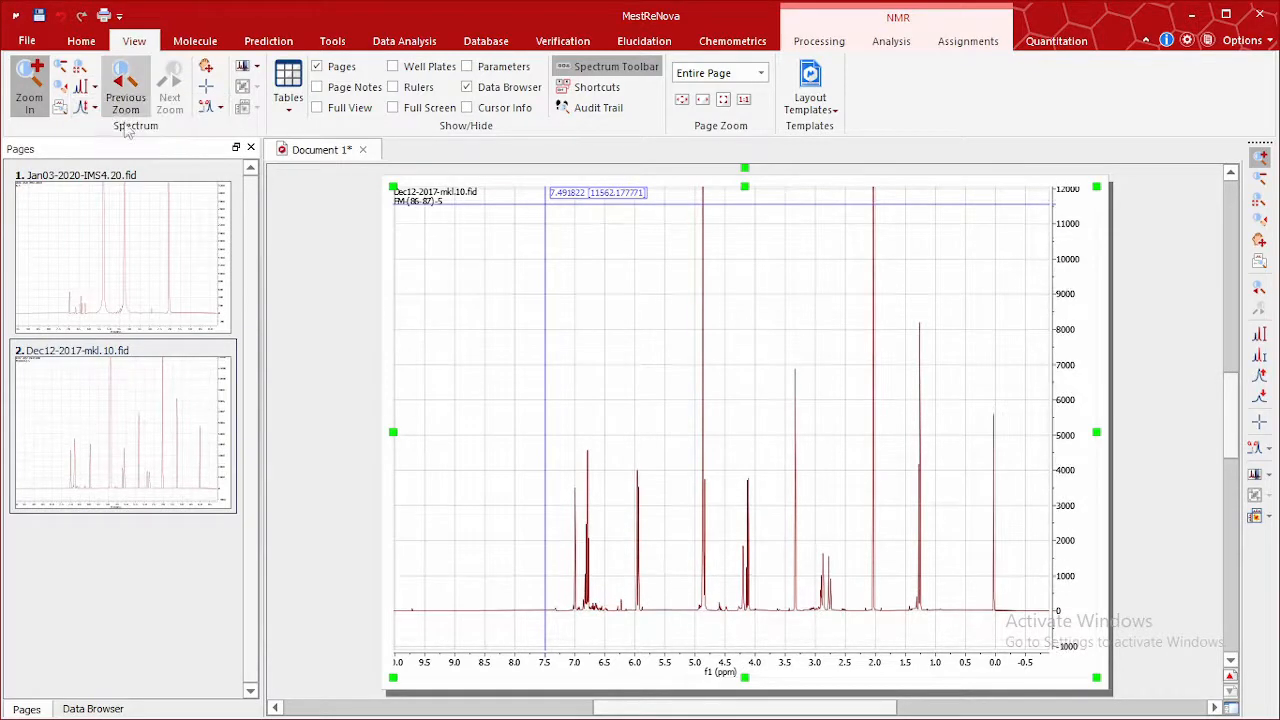
Step: Decrease the second spectrum's peak intensity in increments until the vertical scale extends to about 36000
click(120, 126)
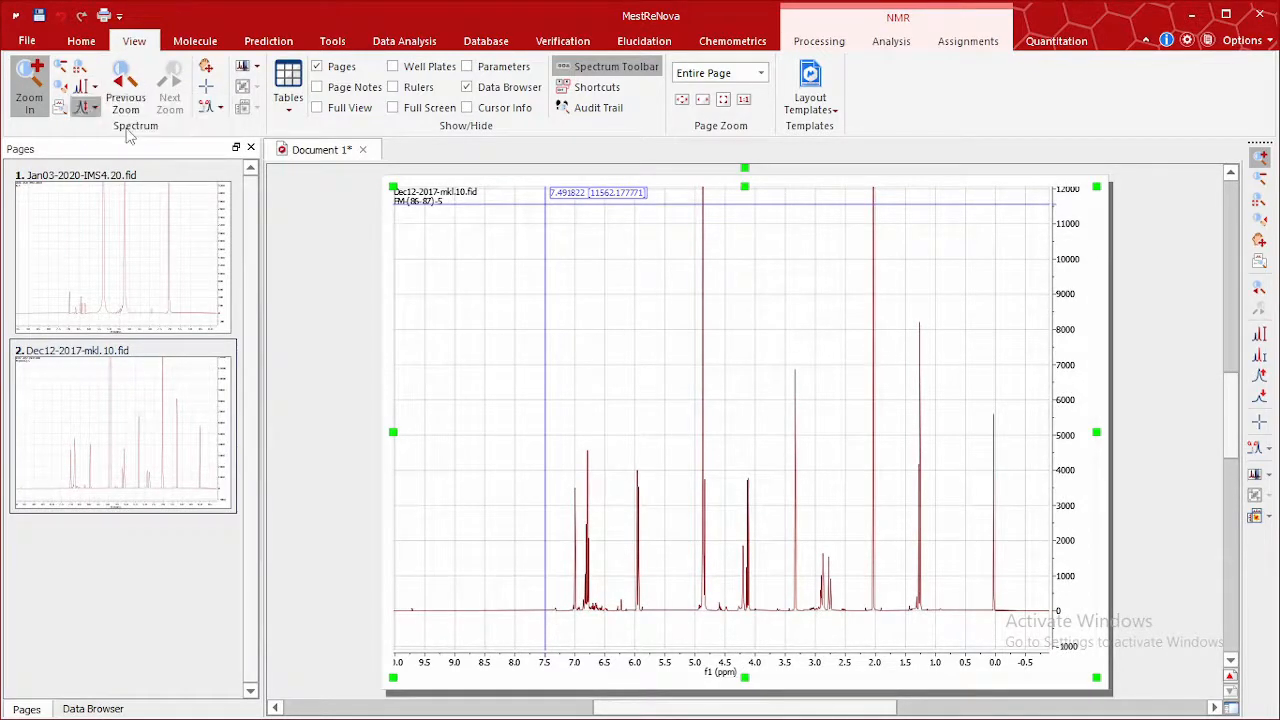
click(97, 109)
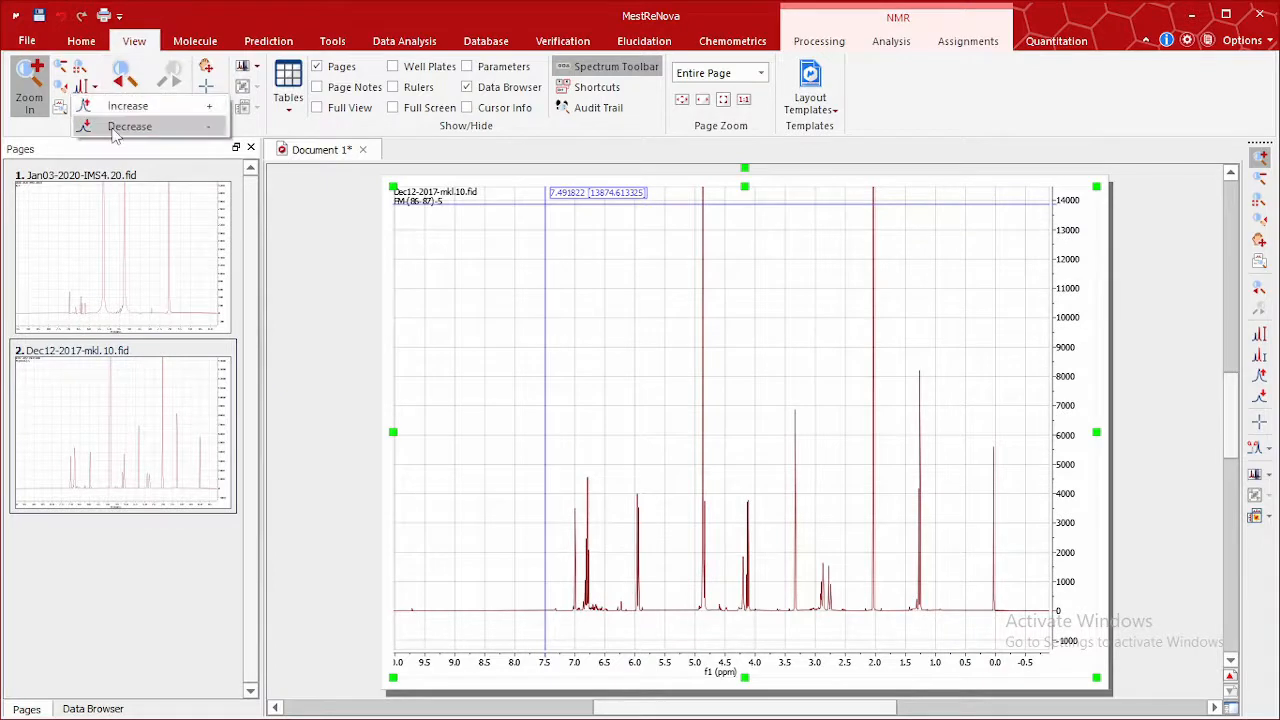
click(120, 126)
click(96, 110)
click(120, 126)
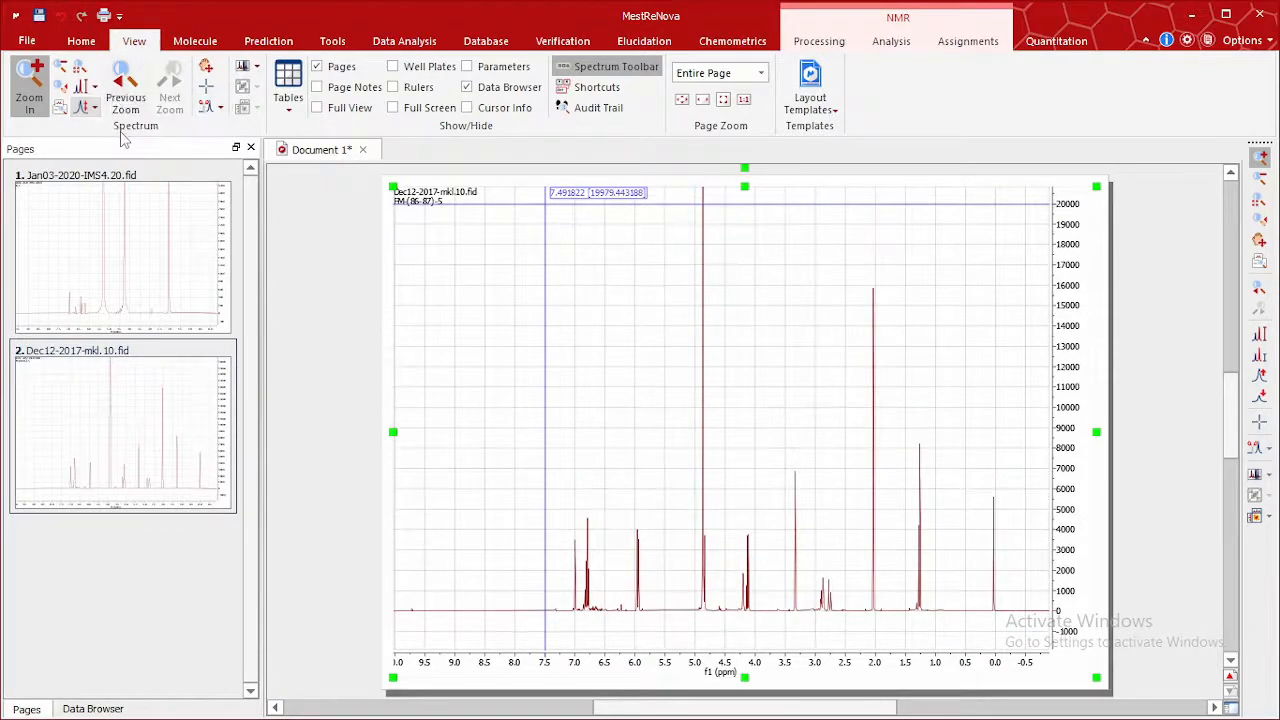
click(96, 110)
click(118, 126)
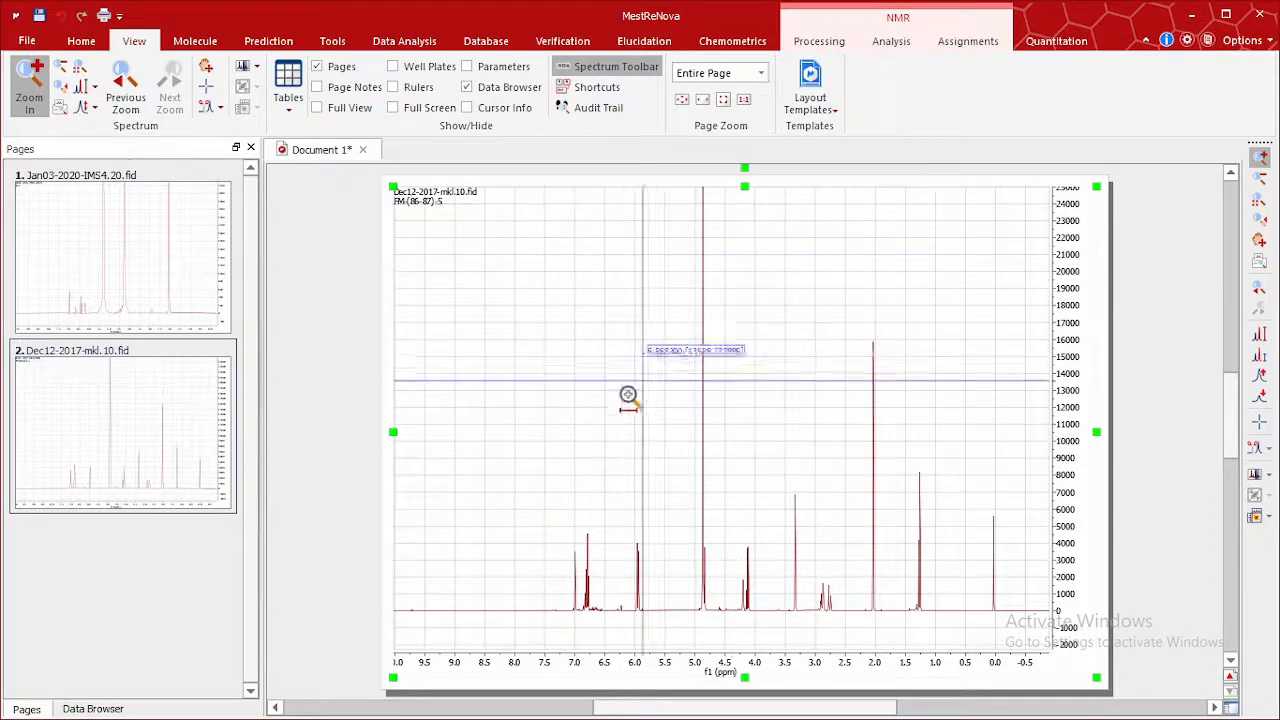
click(96, 110)
click(120, 130)
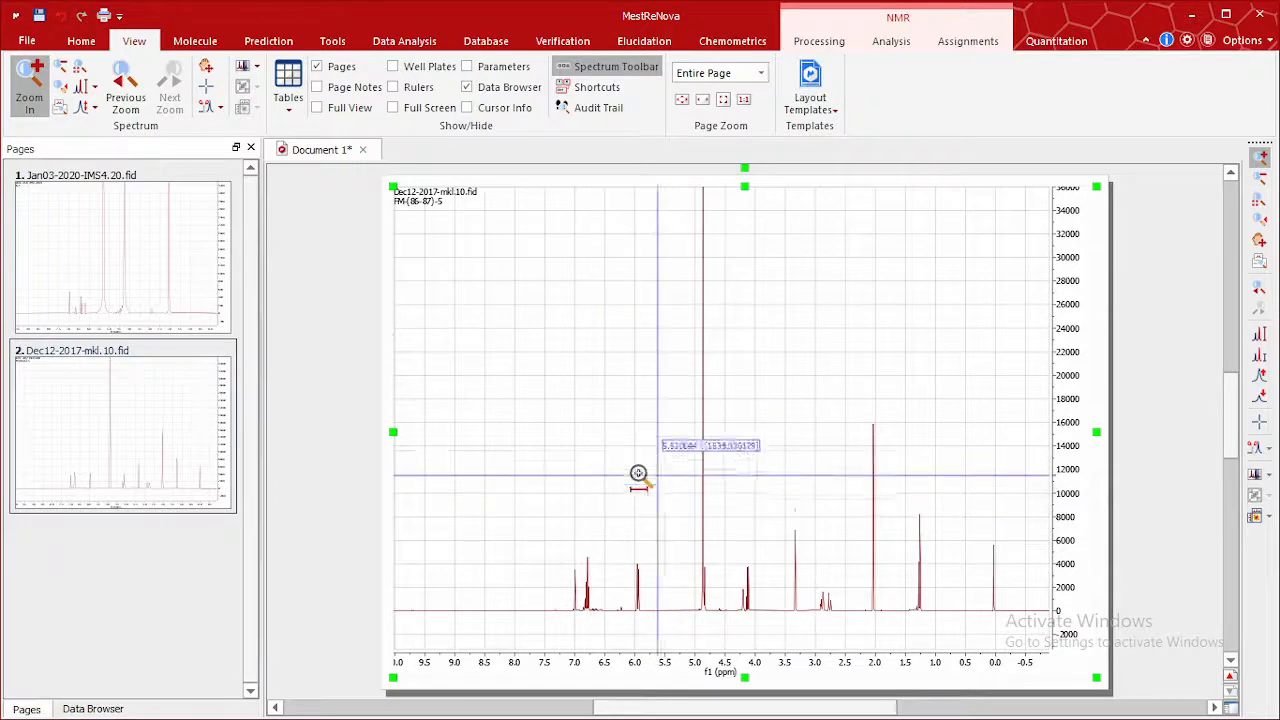
Step: Try automatic peak picking on the second spectrum and view the labelled peaks at different intensities
click(887, 46)
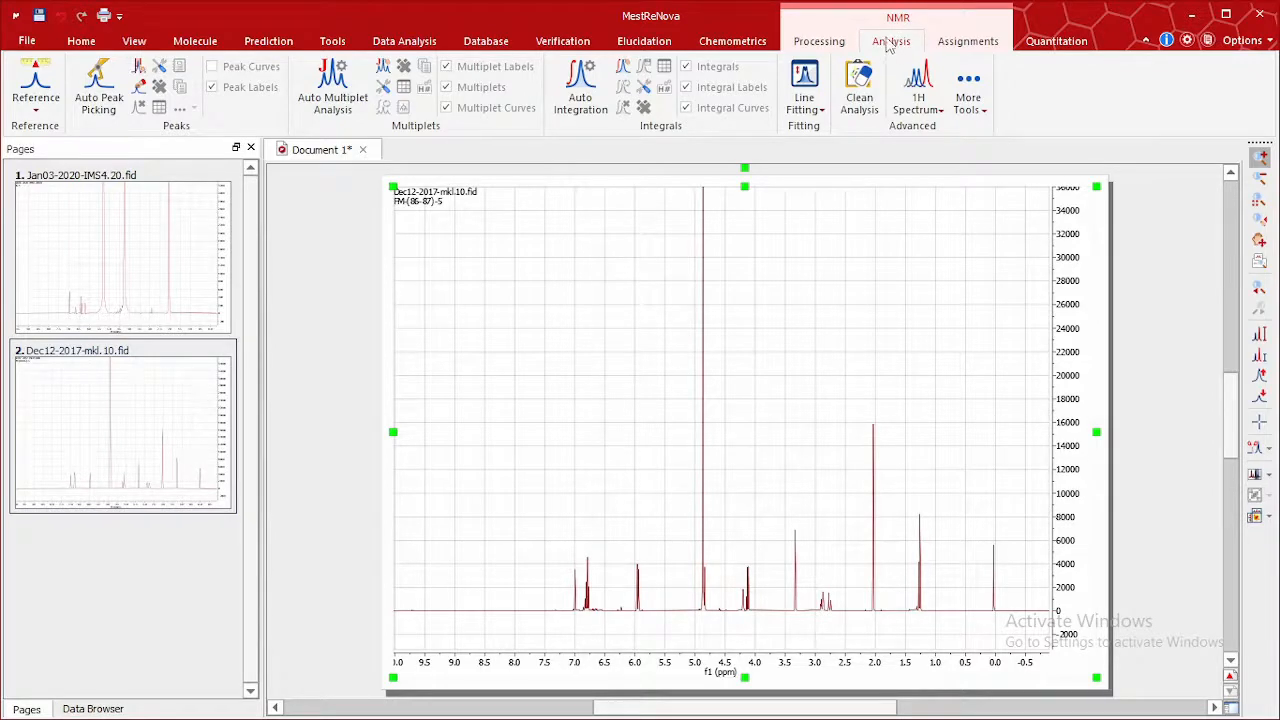
click(100, 90)
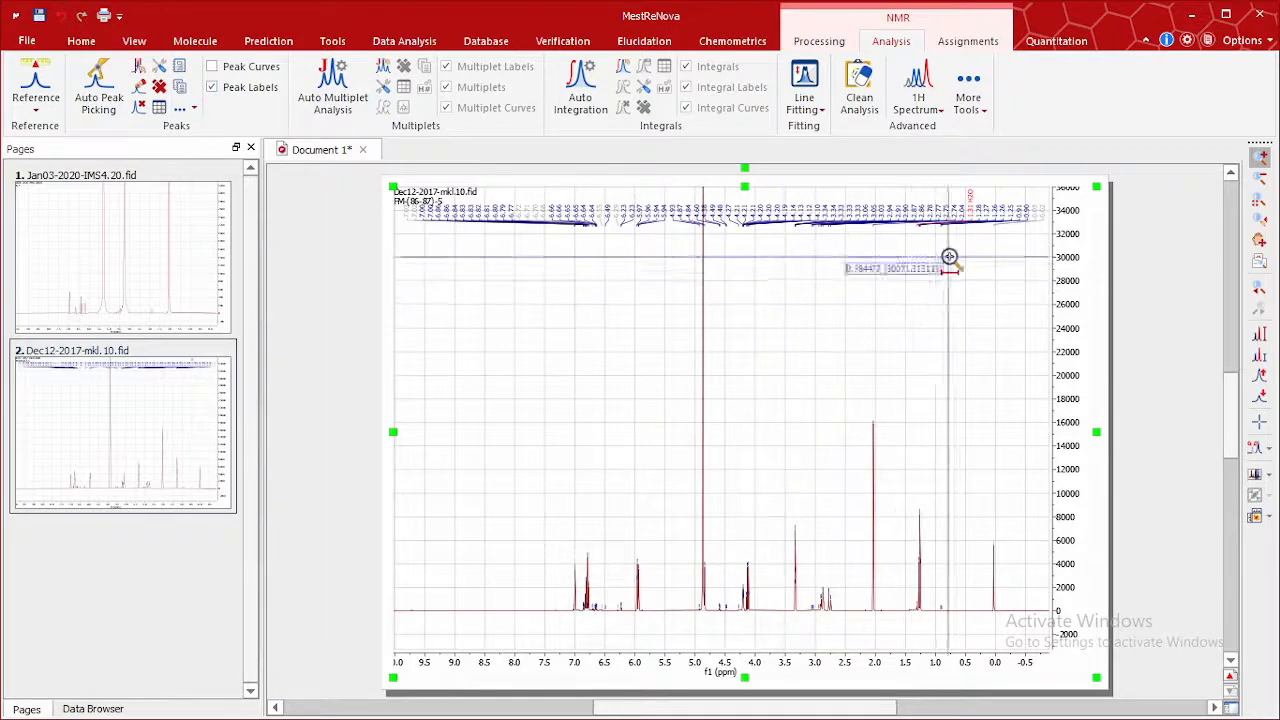
scroll(654, 357, up, 4)
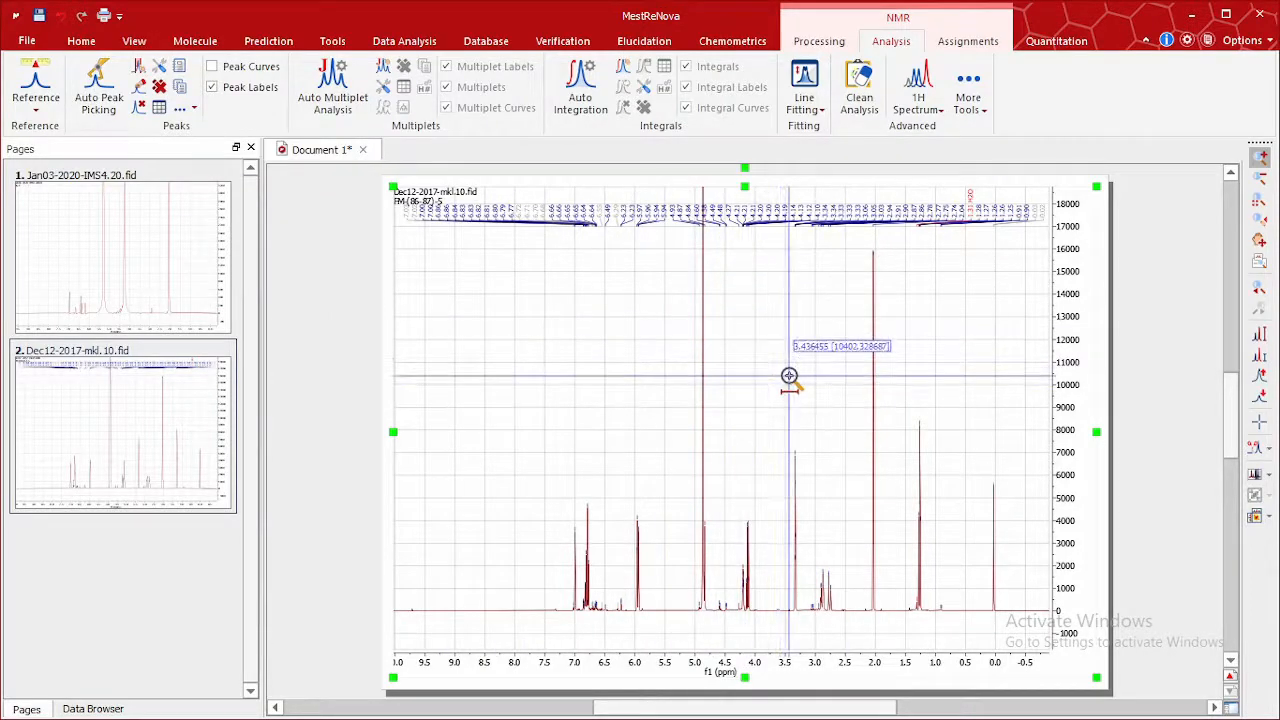
scroll(789, 376, up, 1)
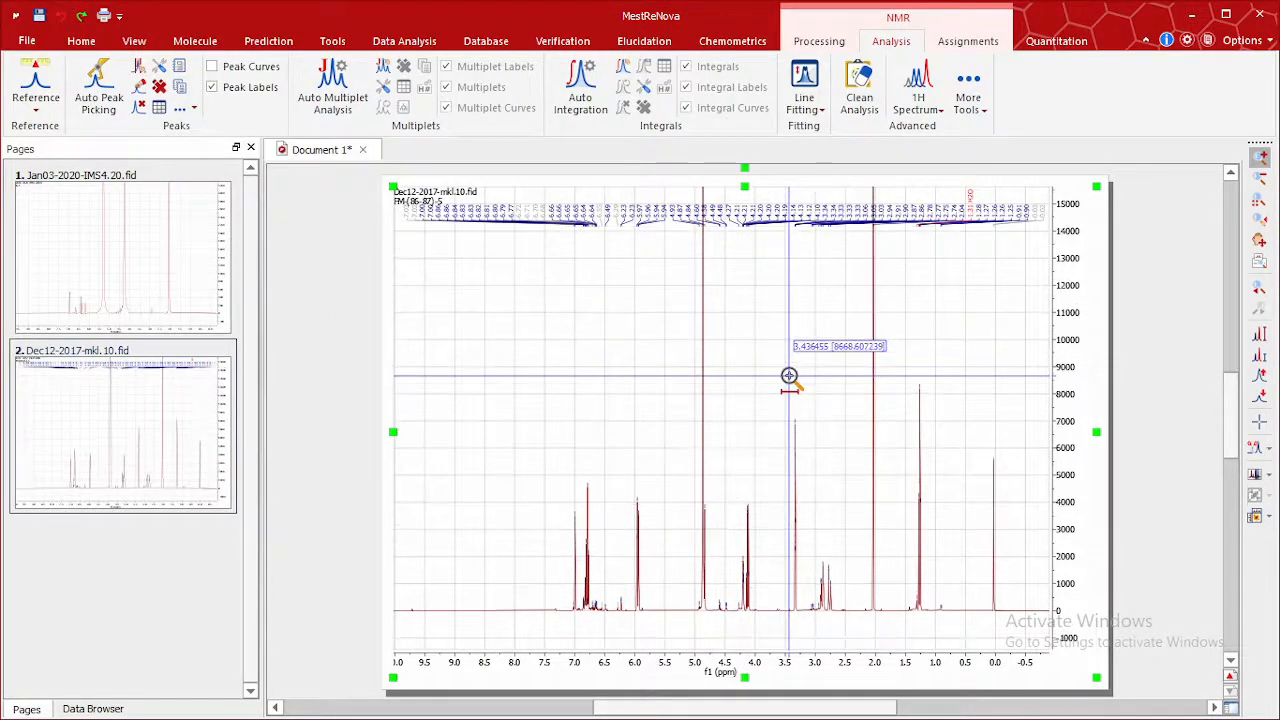
scroll(789, 376, down, 2)
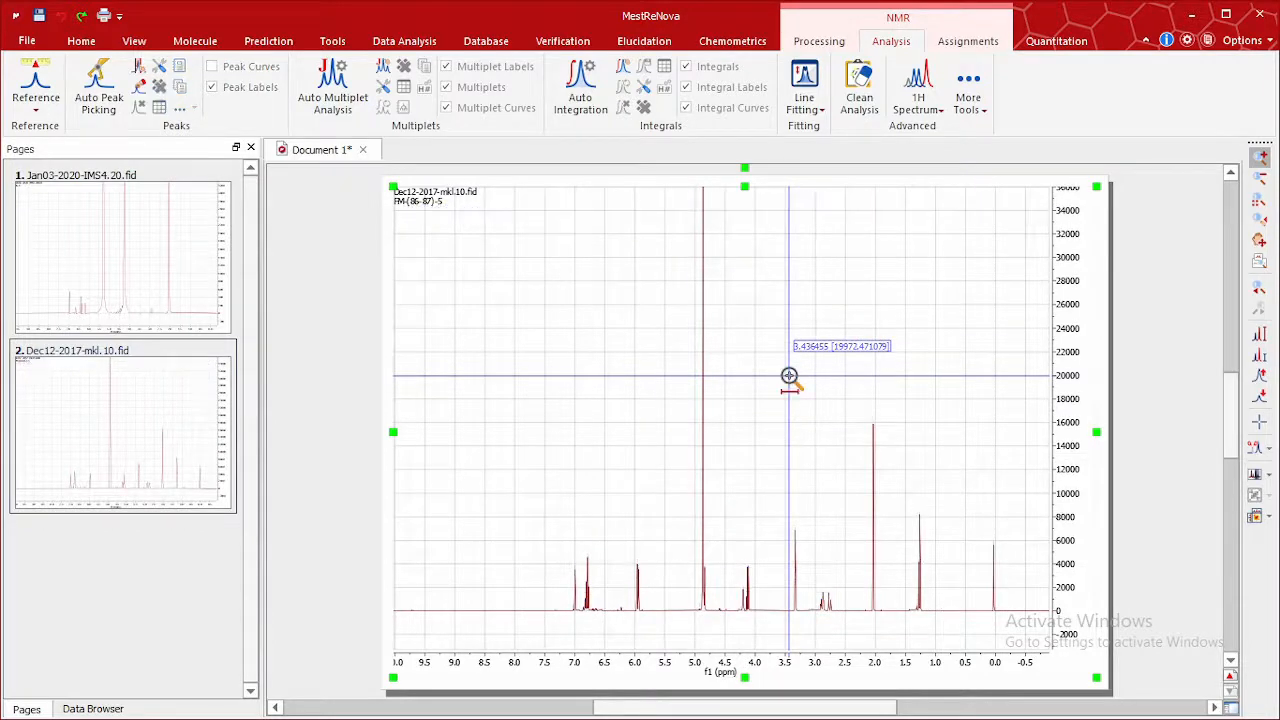
Step: Increase the second spectrum's intensity and zoom into the region from about 7.5 to 5.5 ppm
scroll(600, 368, down, 3)
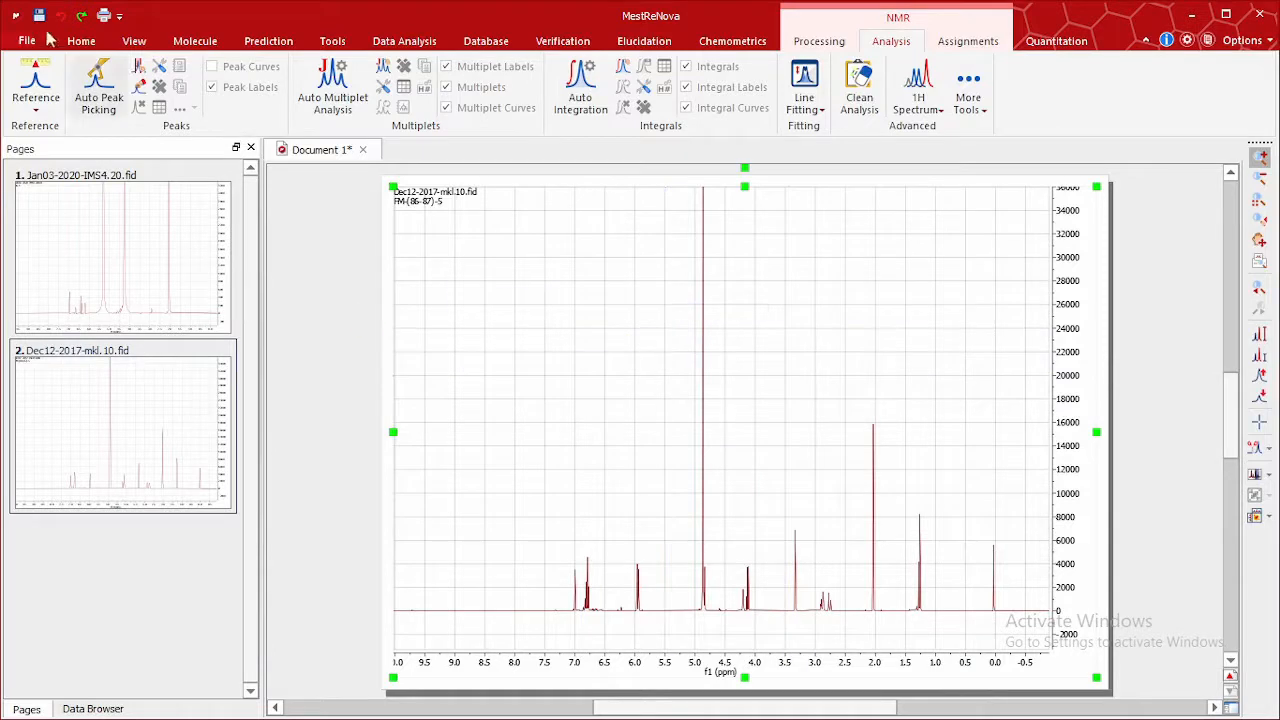
click(138, 68)
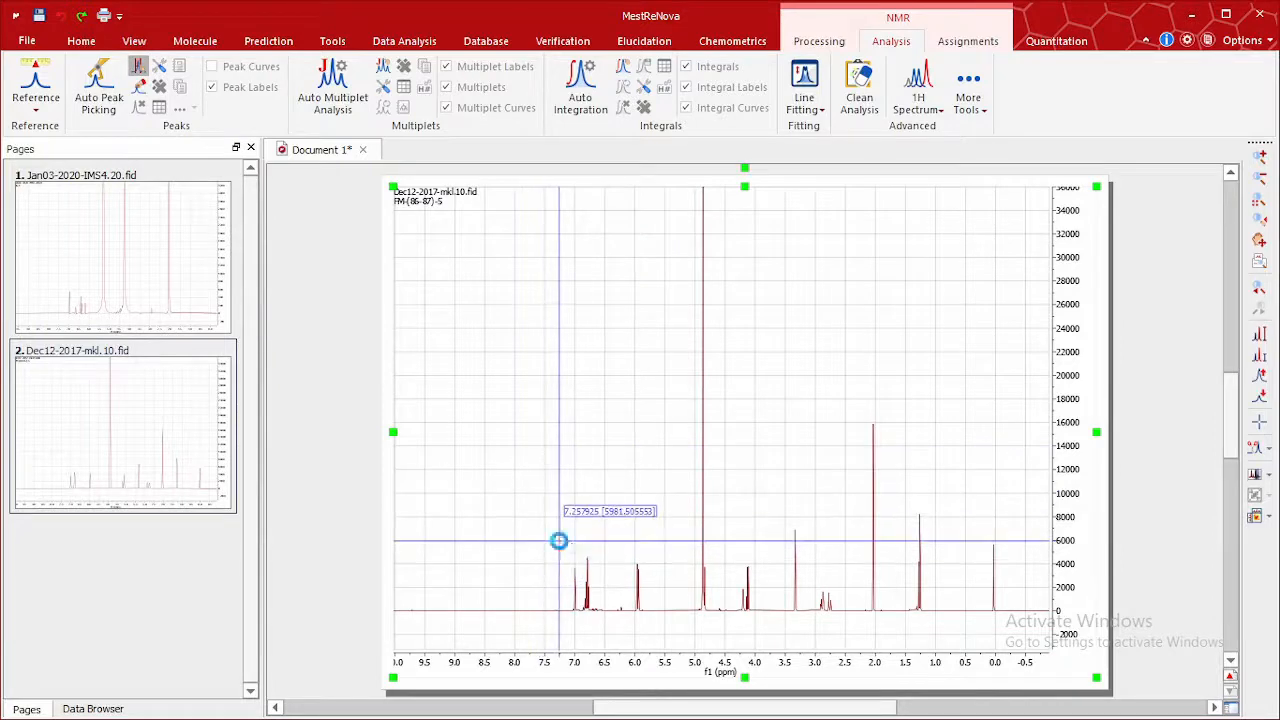
scroll(558, 540, up, 5)
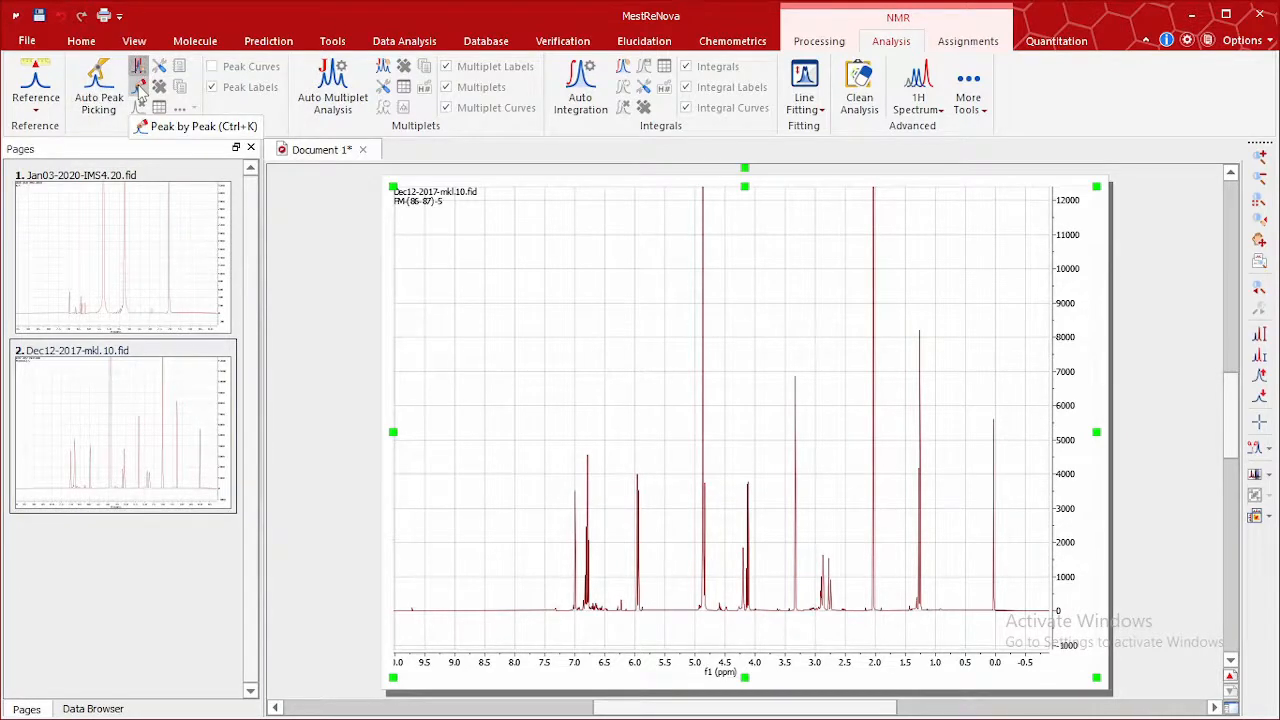
click(138, 70)
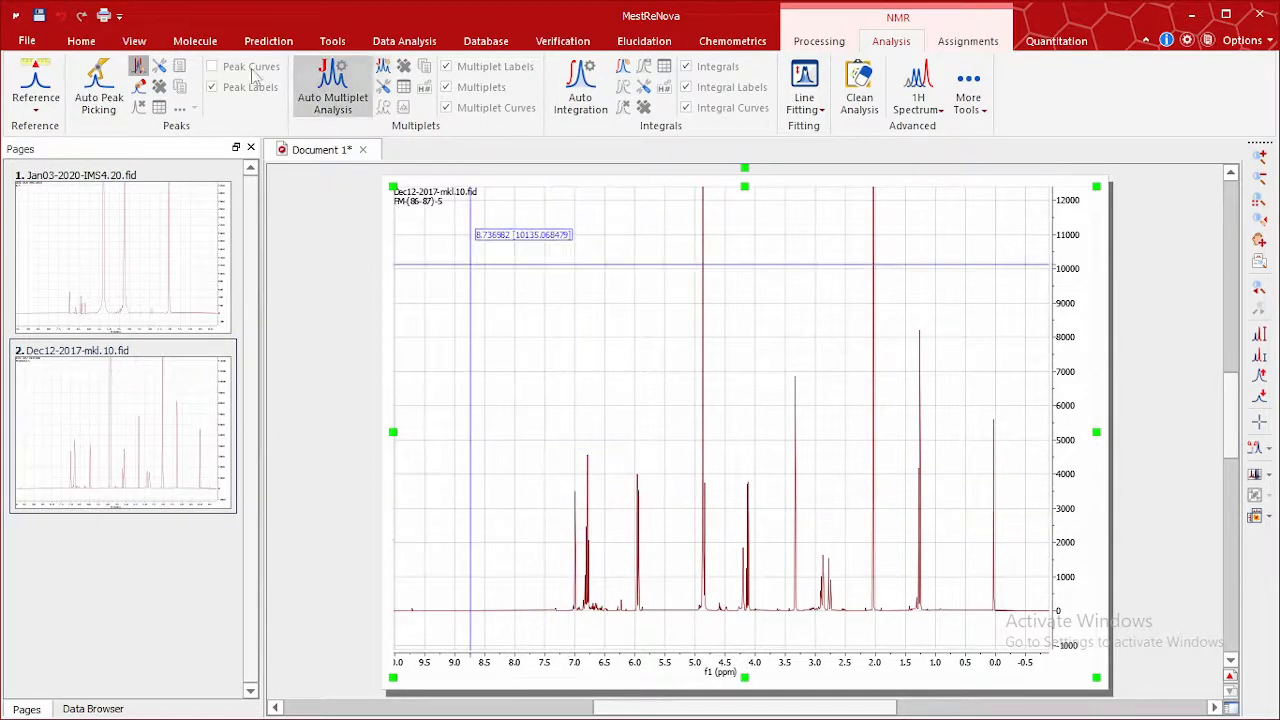
click(134, 41)
click(28, 88)
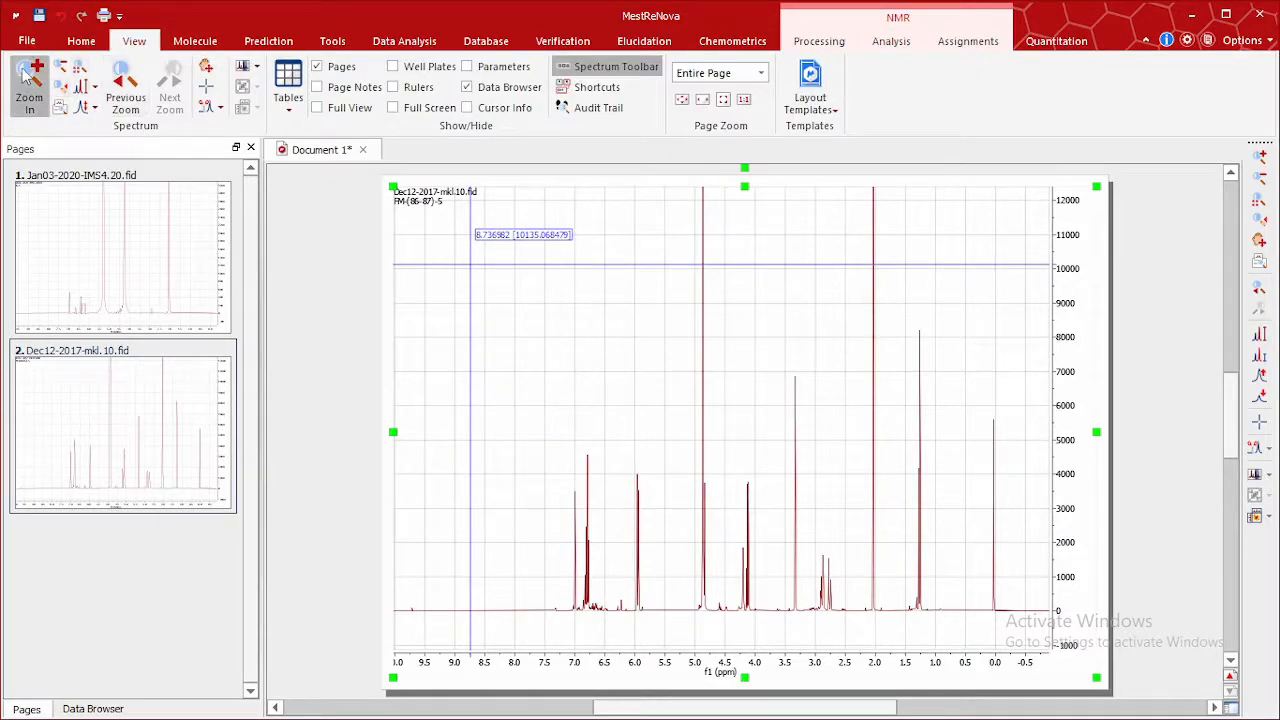
drag(502, 466, 949, 491)
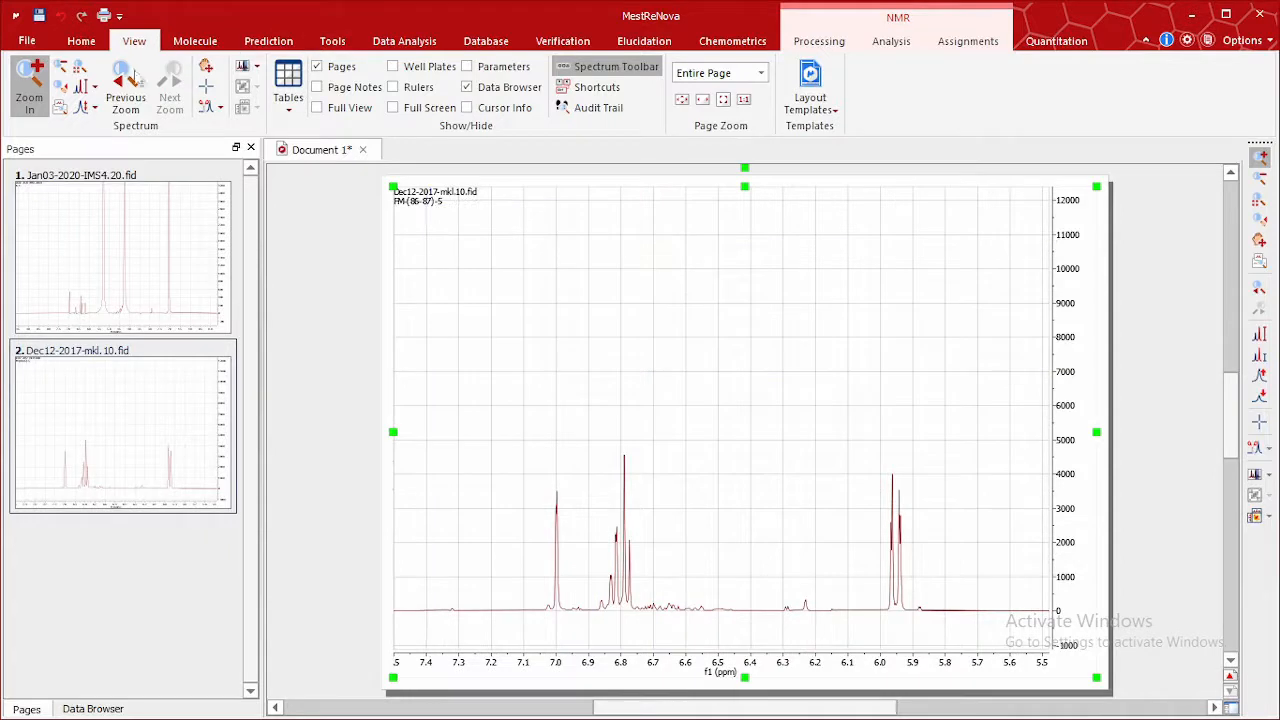
Step: Pick the signal near 7.0 ppm manually by marking a narrow threshold region around it
click(891, 41)
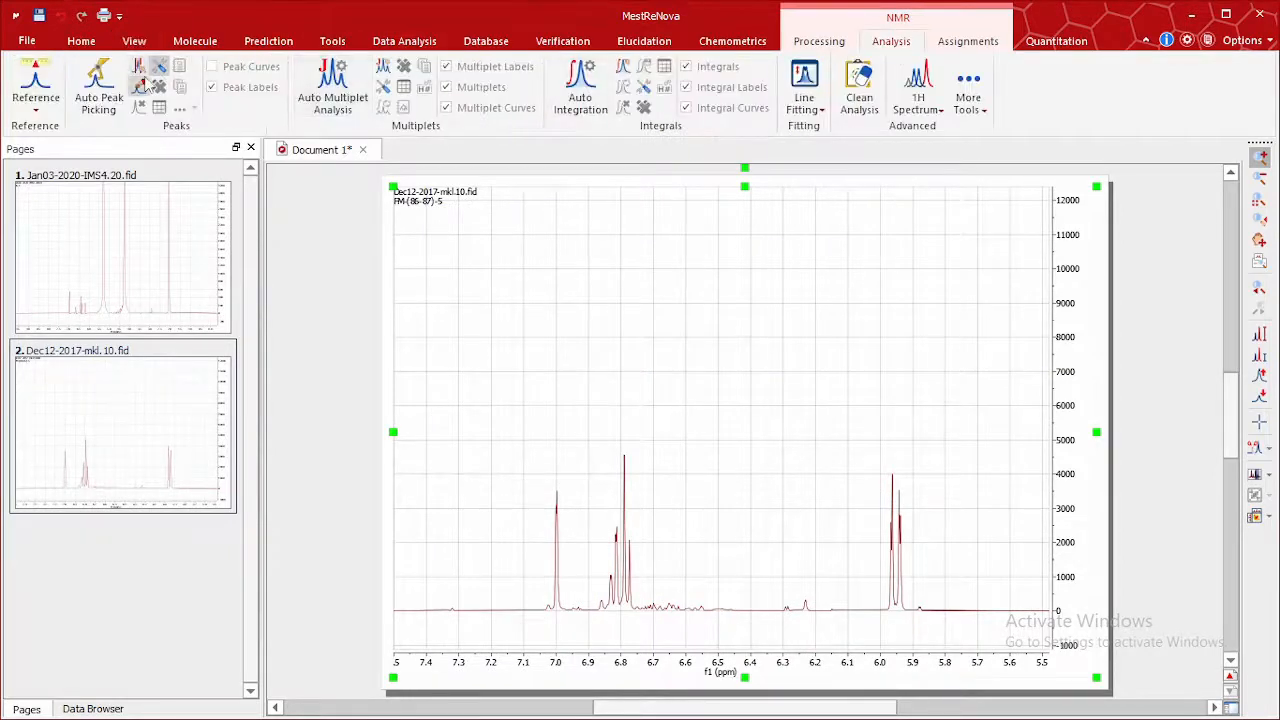
click(138, 66)
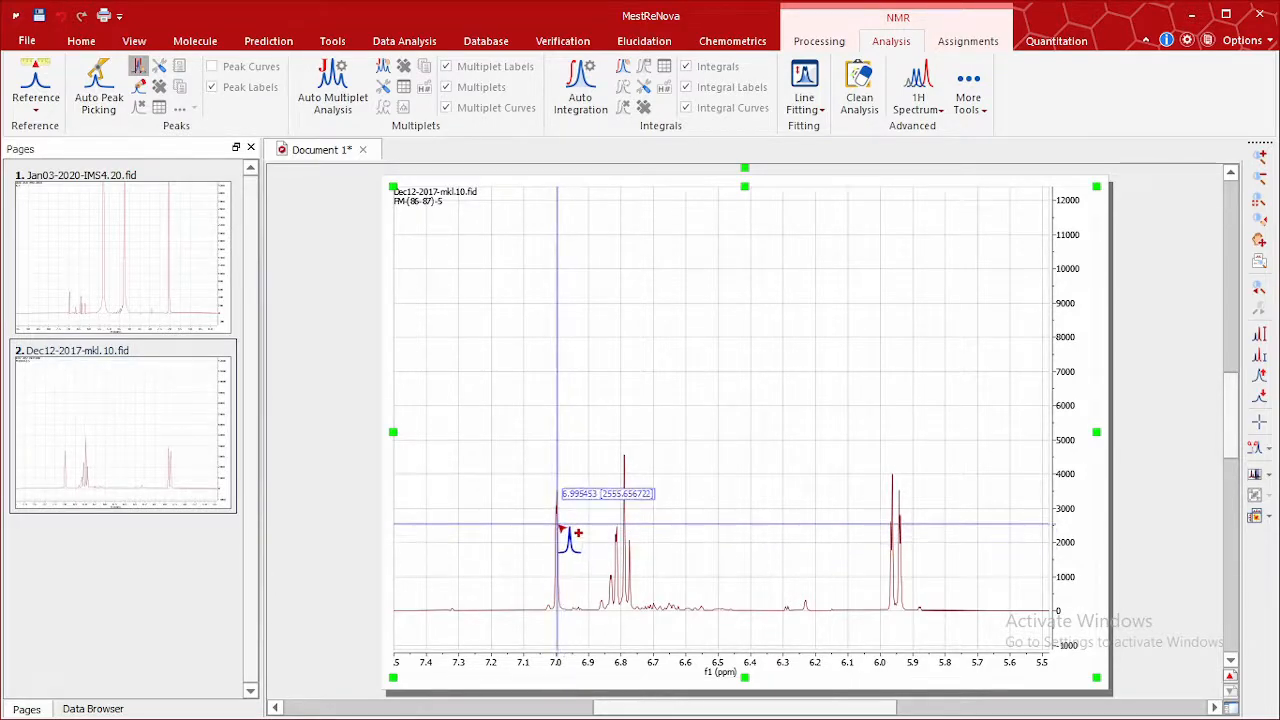
drag(562, 528, 551, 552)
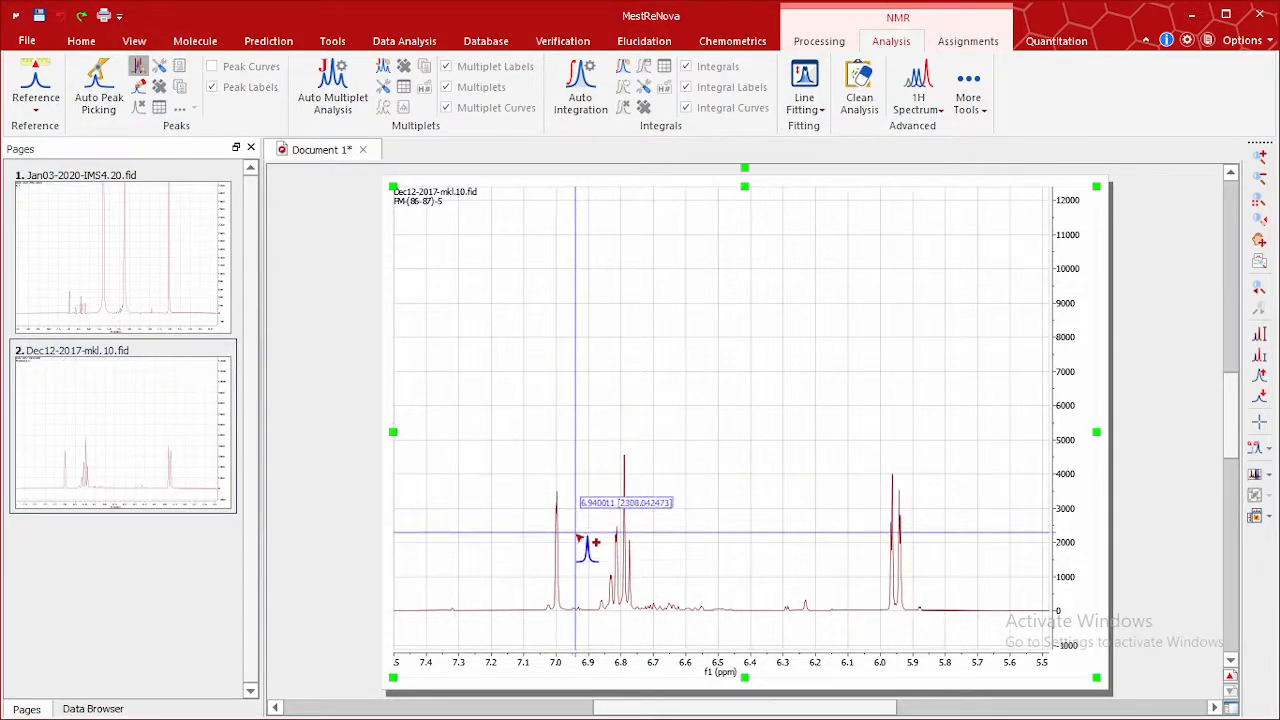
drag(577, 530, 546, 578)
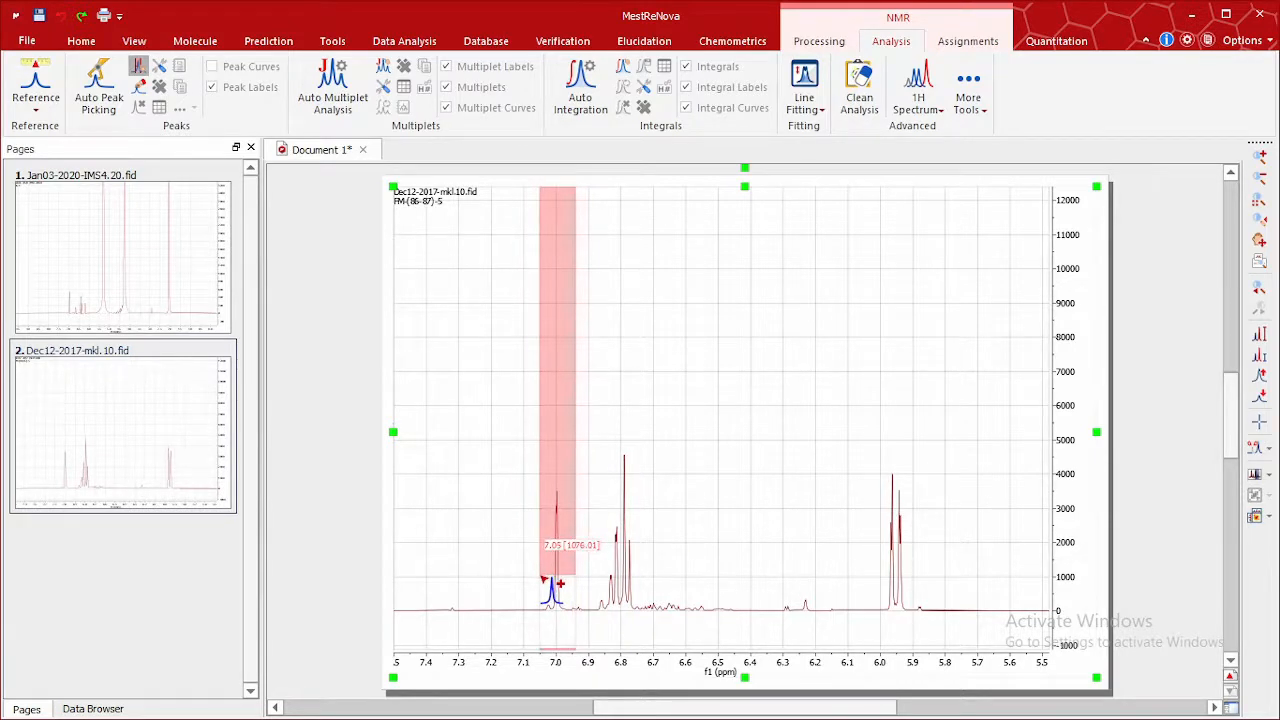
drag(543, 578, 550, 579)
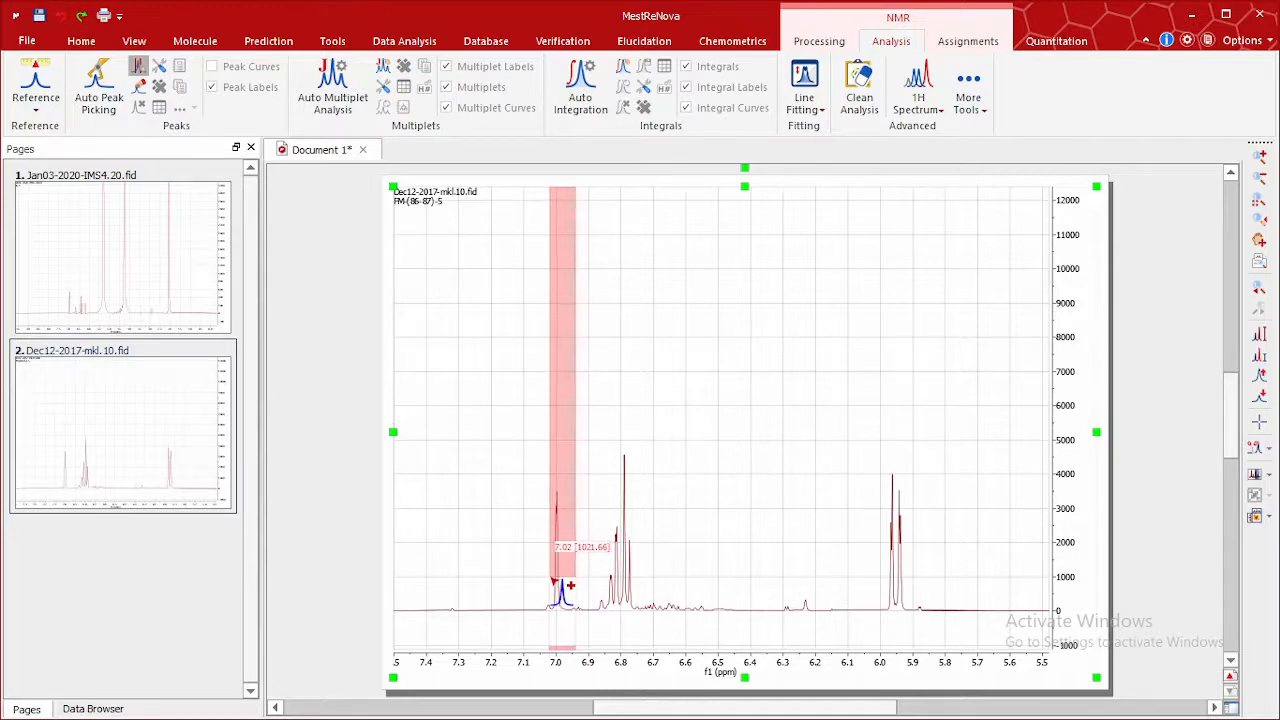
drag(552, 580, 555, 583)
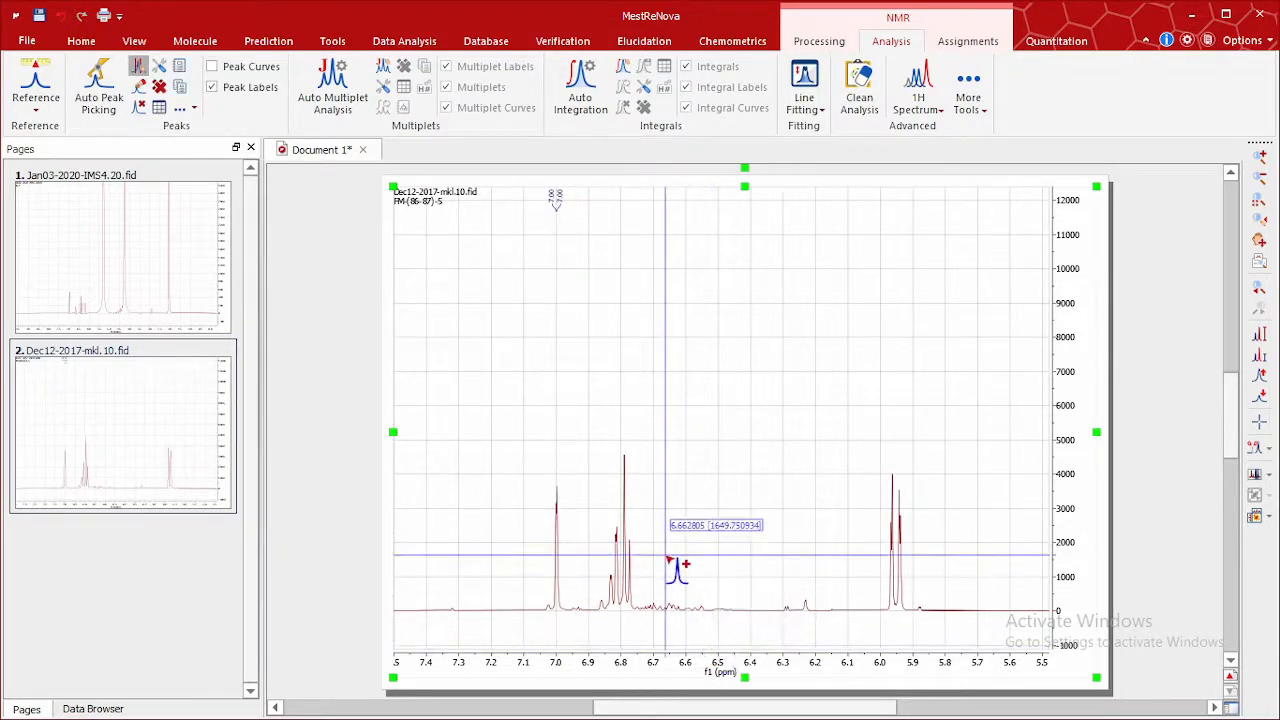
Step: Pick the signals near 6.8 ppm and 5.95 ppm by marking a threshold region around each
scroll(668, 558, up, 4)
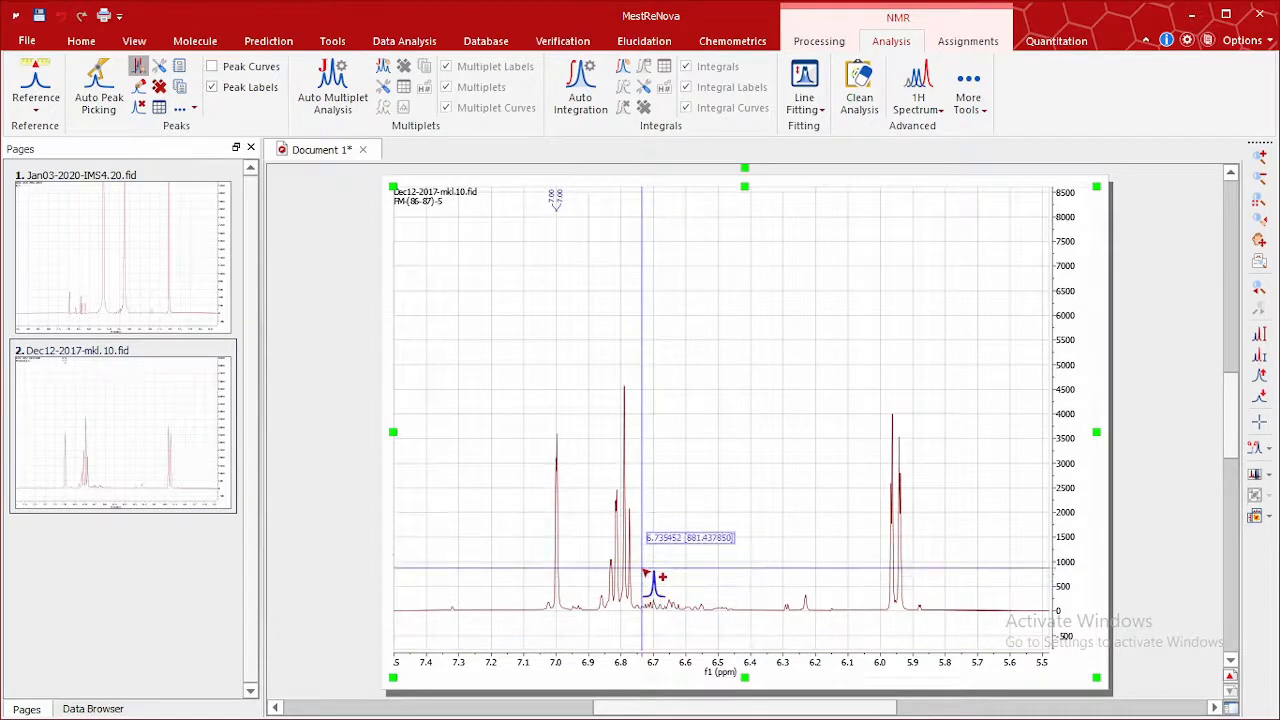
drag(645, 573, 606, 598)
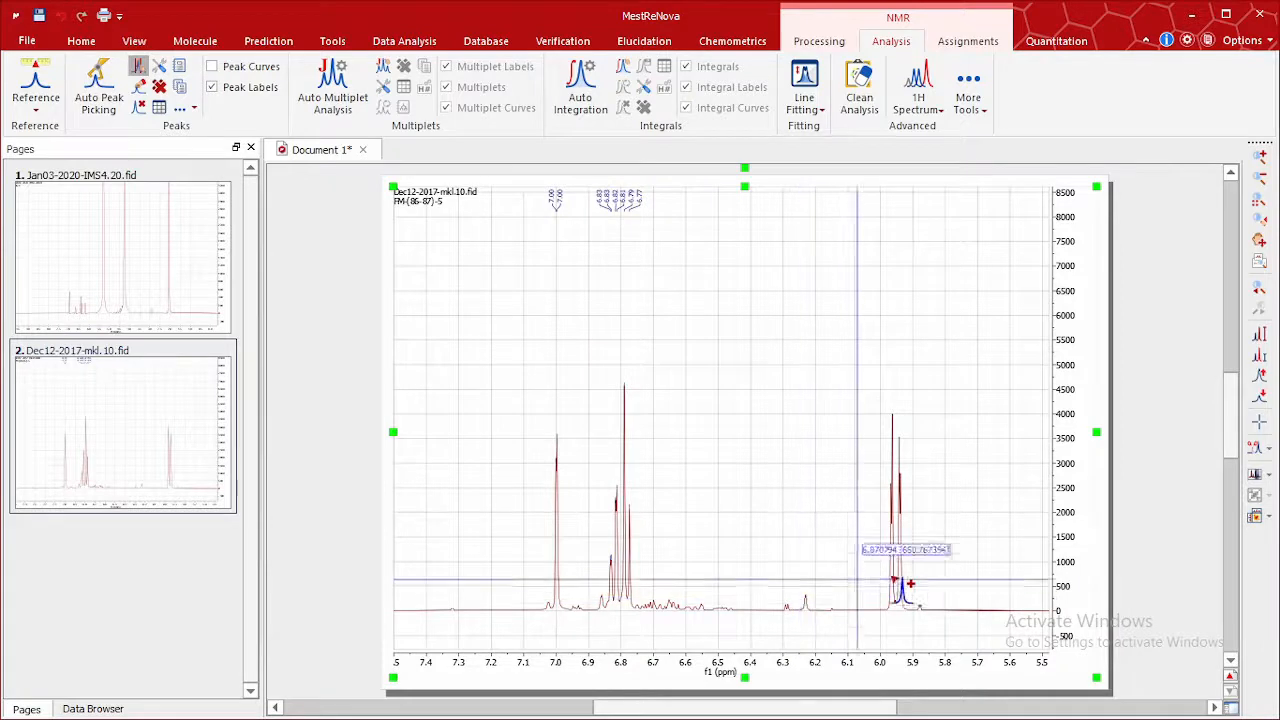
drag(908, 559, 885, 579)
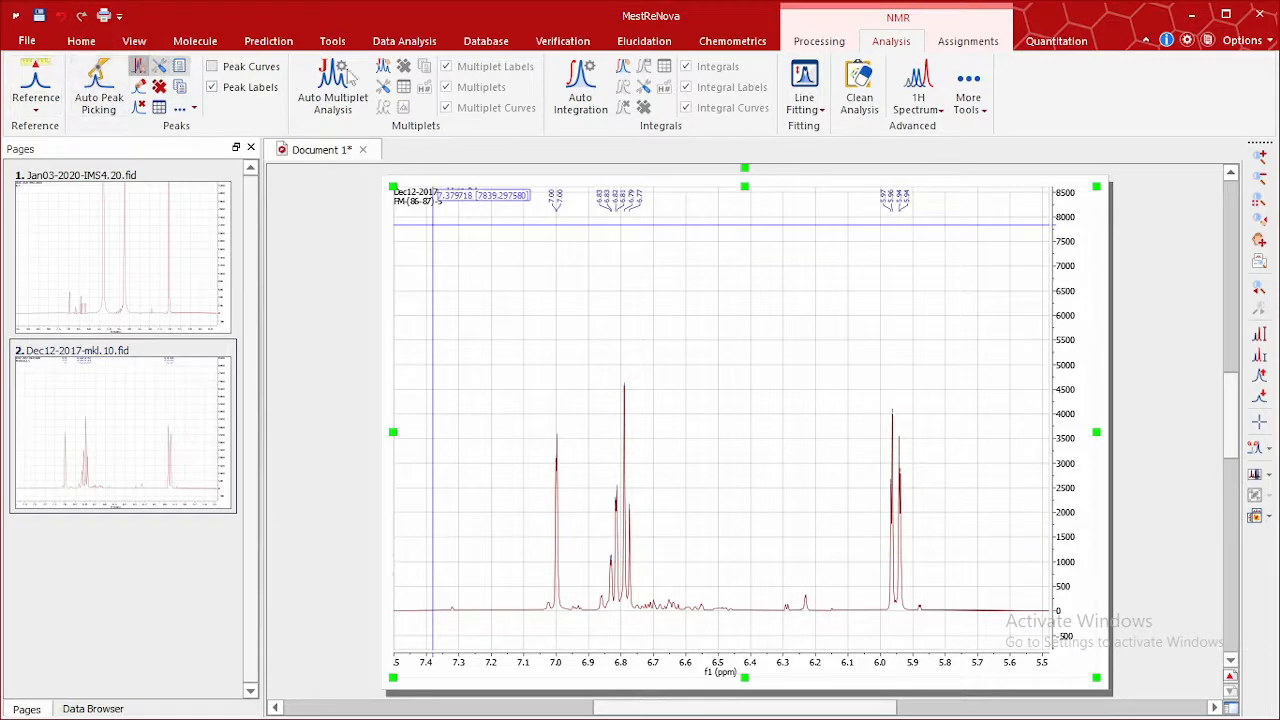
Step: Zoom out of the aromatic region and expand the second spectrum from about 5.2 to -1.5 ppm
click(136, 42)
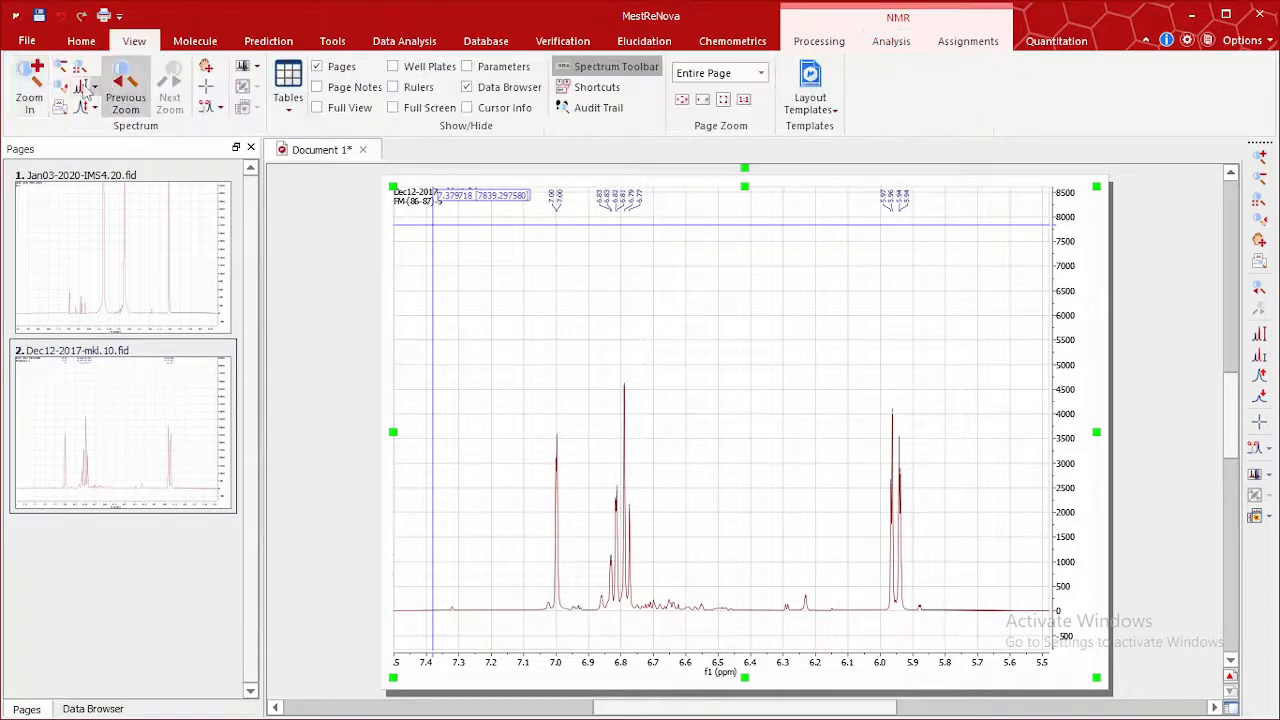
click(60, 68)
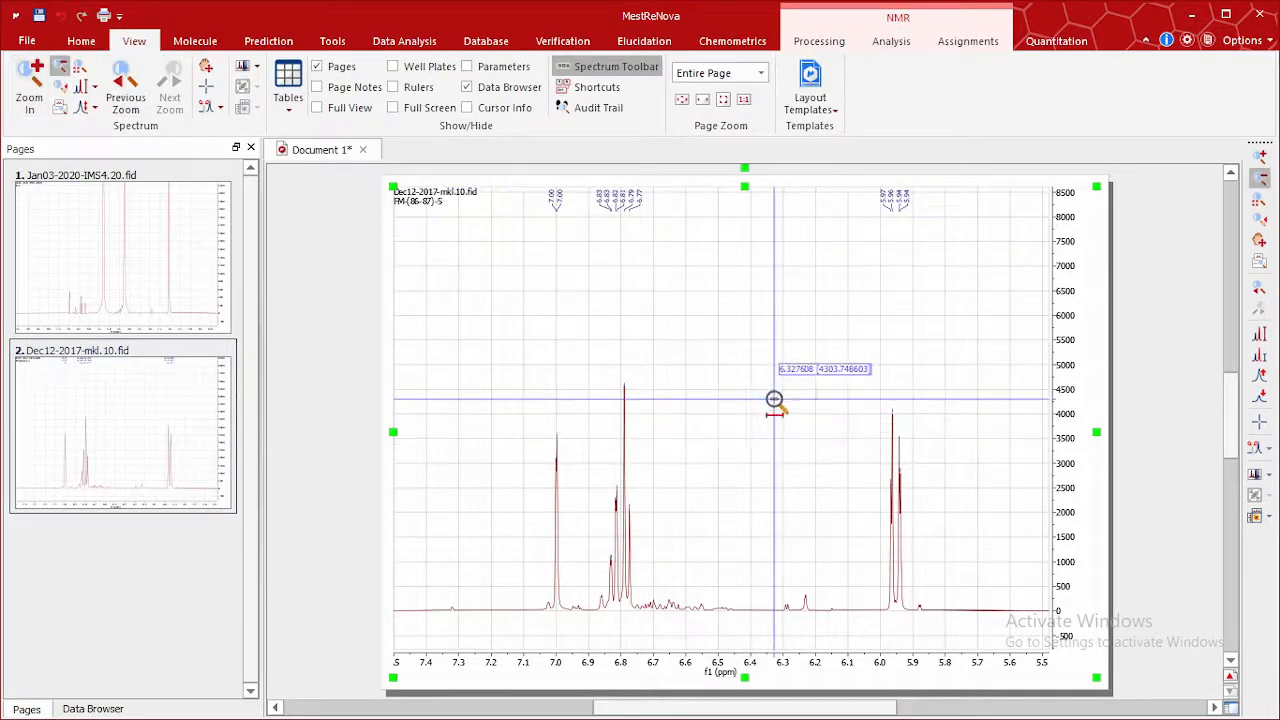
click(763, 368)
click(757, 355)
click(755, 355)
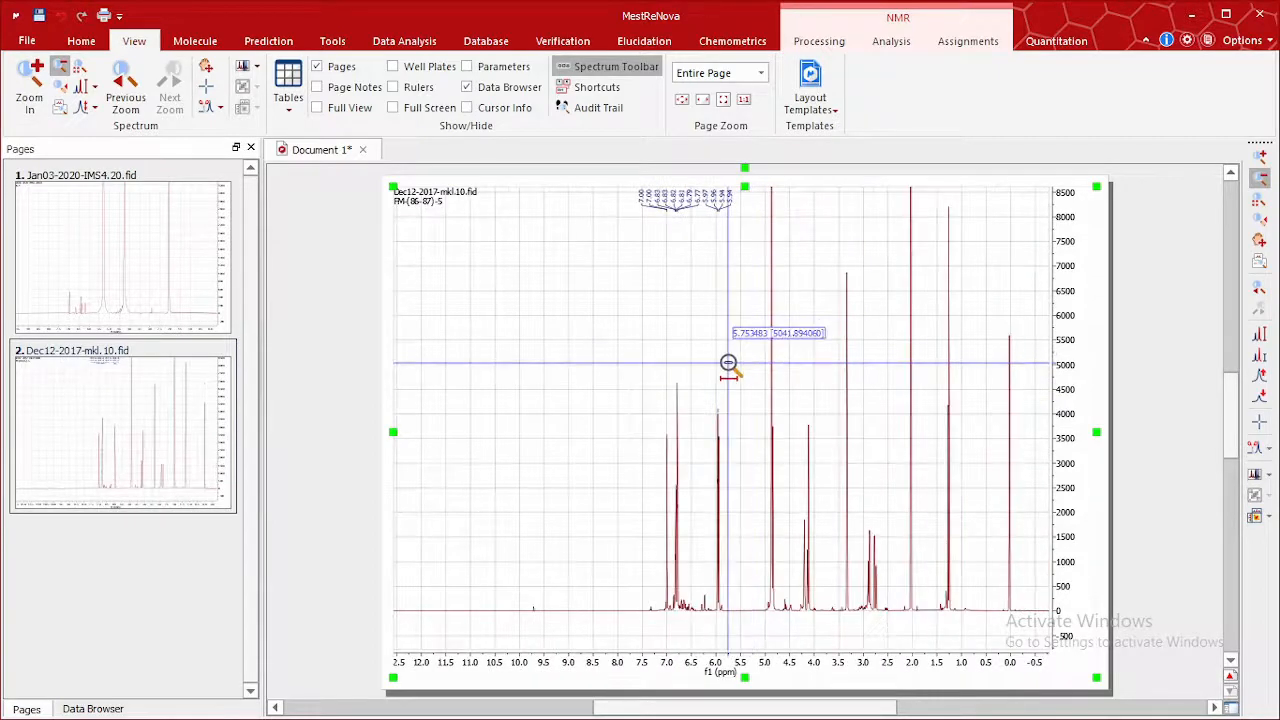
click(732, 363)
click(732, 363)
click(22, 74)
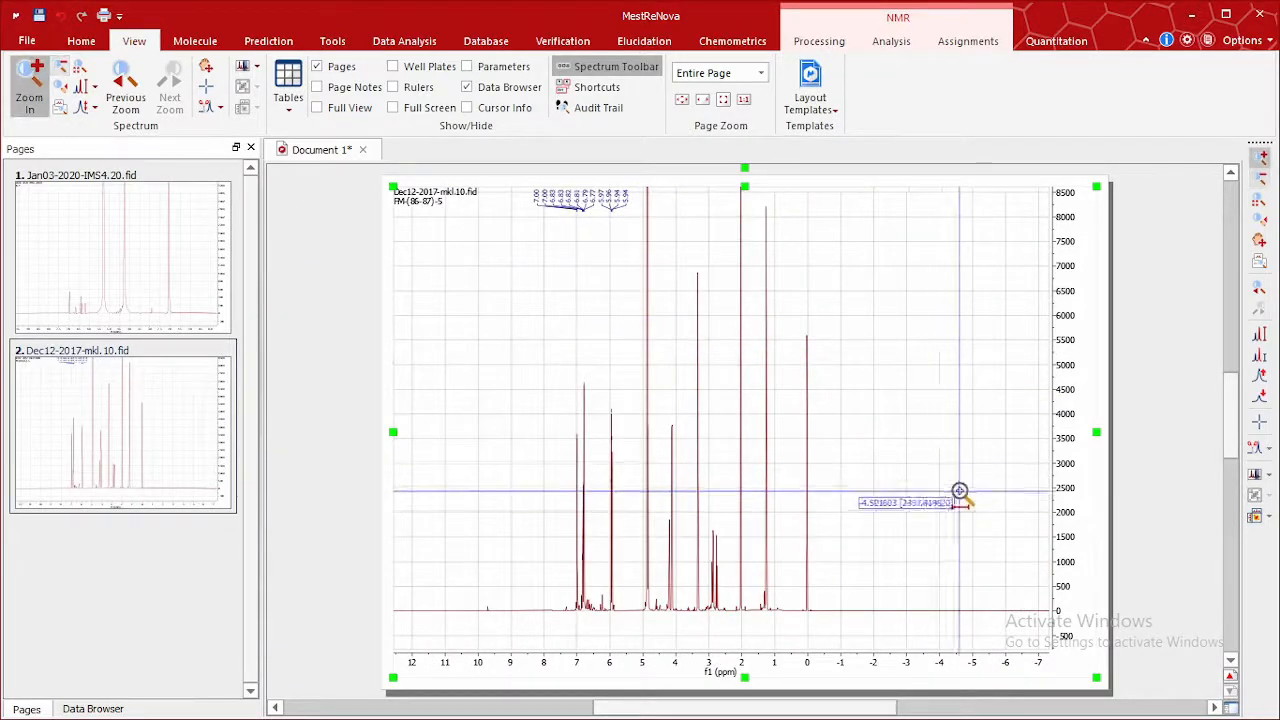
drag(855, 490, 635, 543)
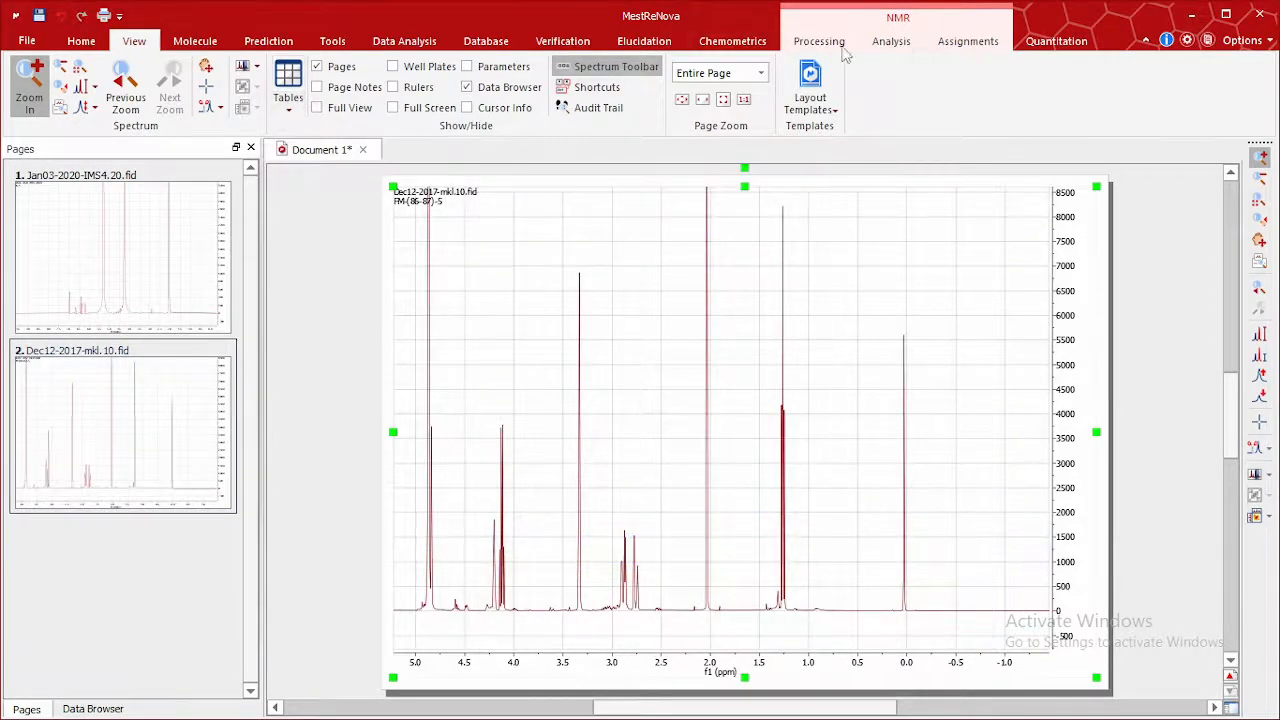
Step: Pick the signals near 4.1, 3.3, 2.8, 2.0 and 1.25 ppm manually with threshold regions
click(893, 48)
click(138, 65)
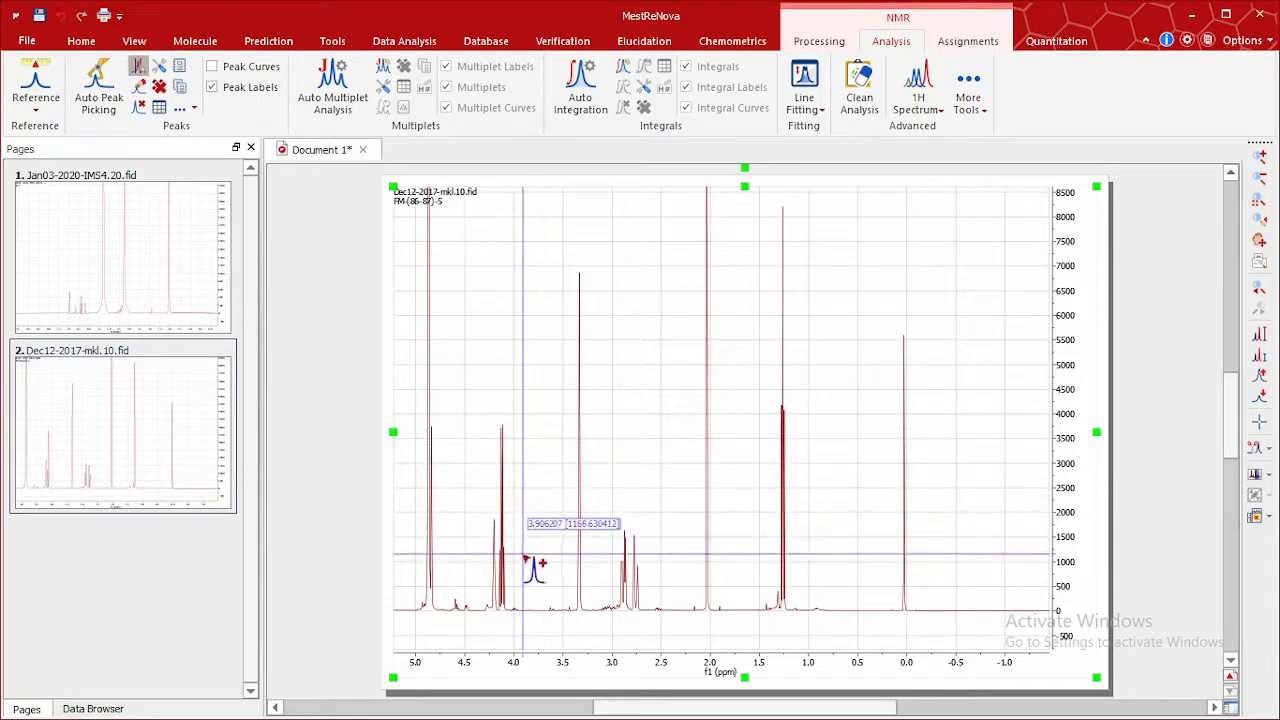
drag(519, 574, 486, 593)
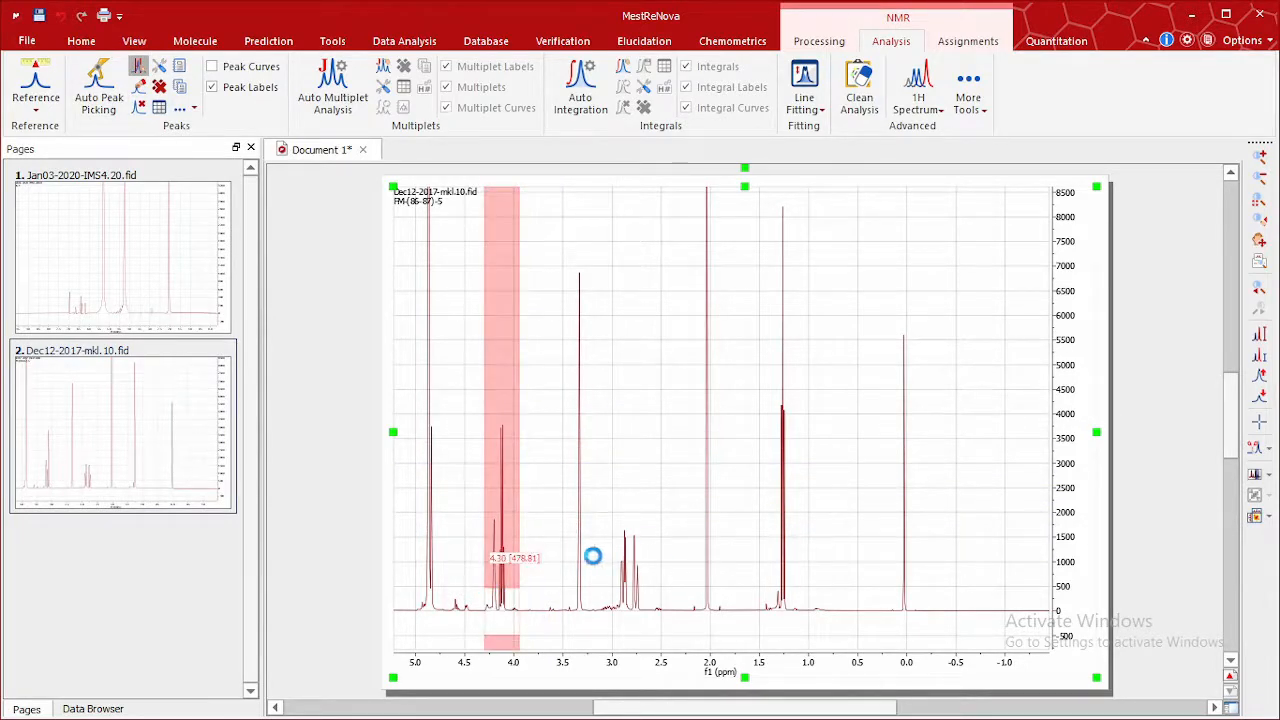
drag(595, 540, 564, 567)
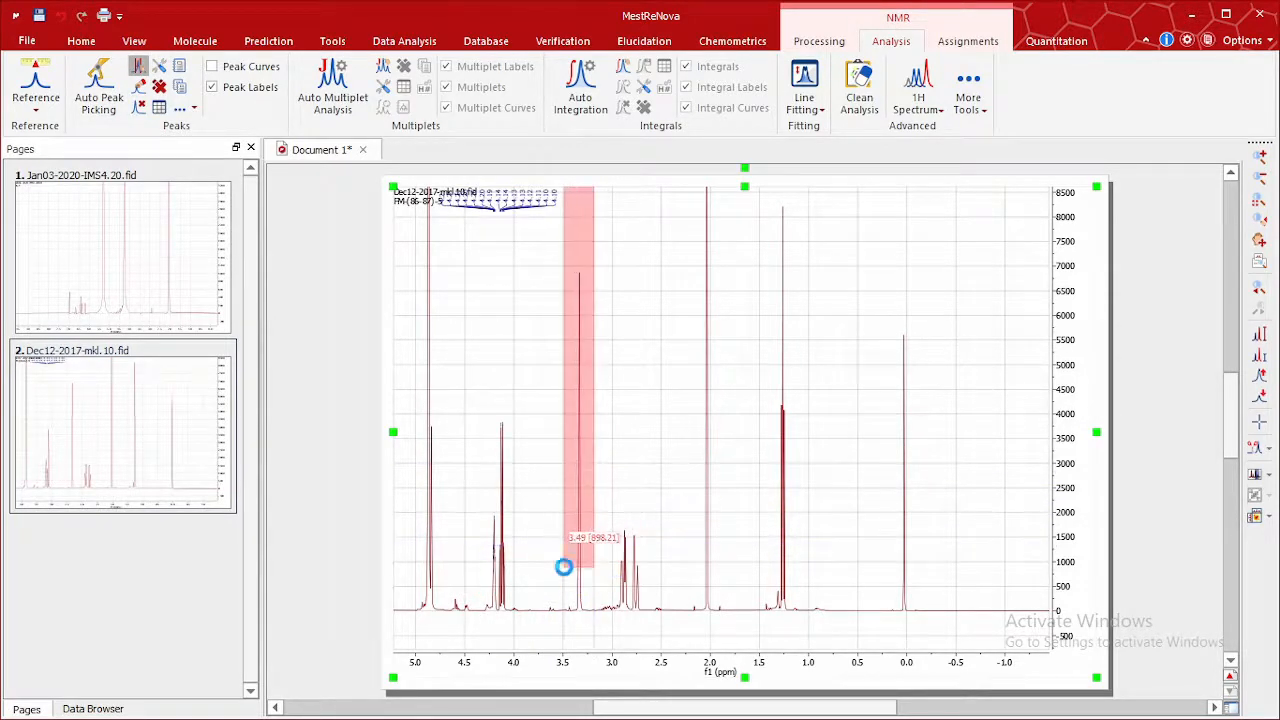
drag(660, 583, 606, 592)
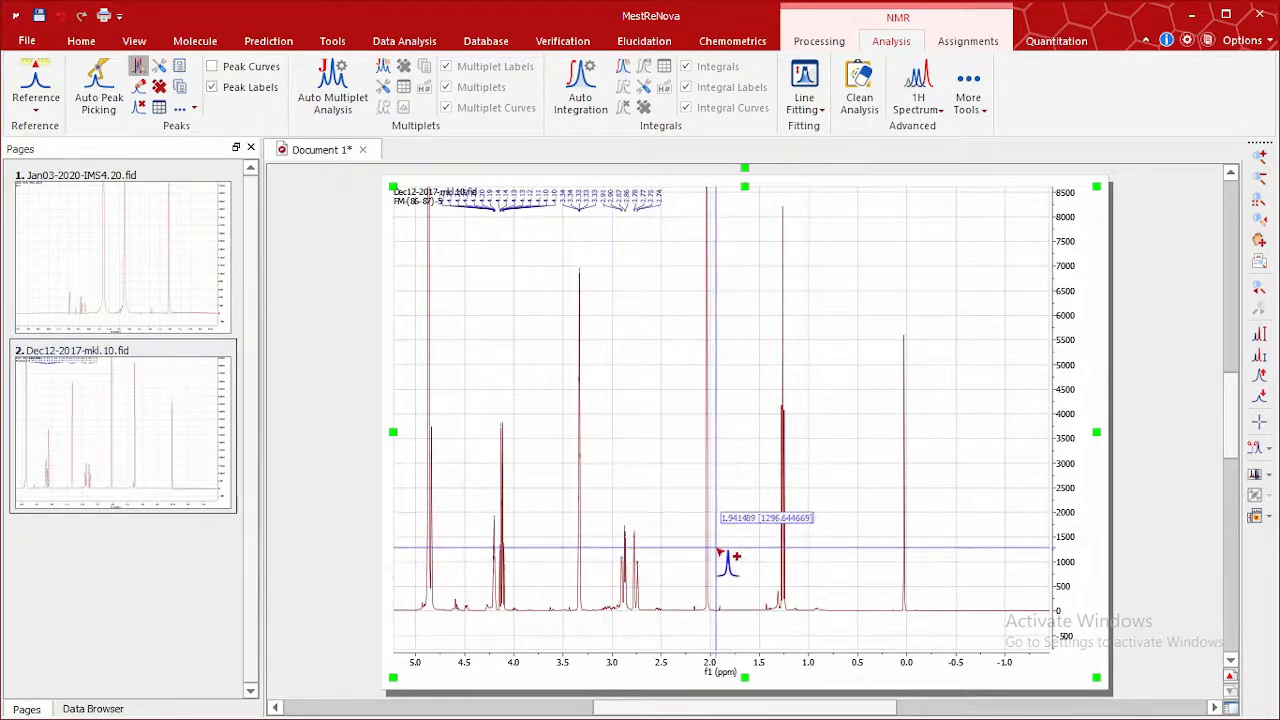
drag(698, 573, 796, 582)
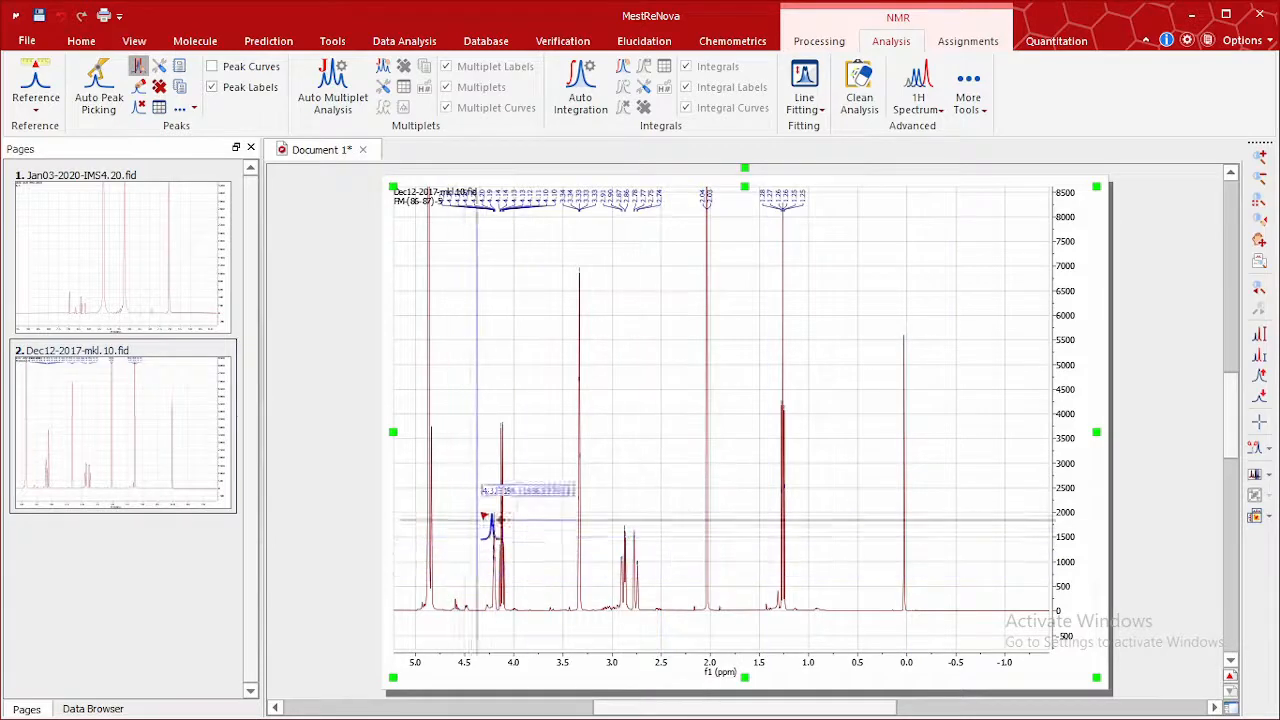
Step: Show the second spectrum from about 9.9 to -2.5 ppm and reduce its intensity until the vertical scale reaches about 17000
click(136, 43)
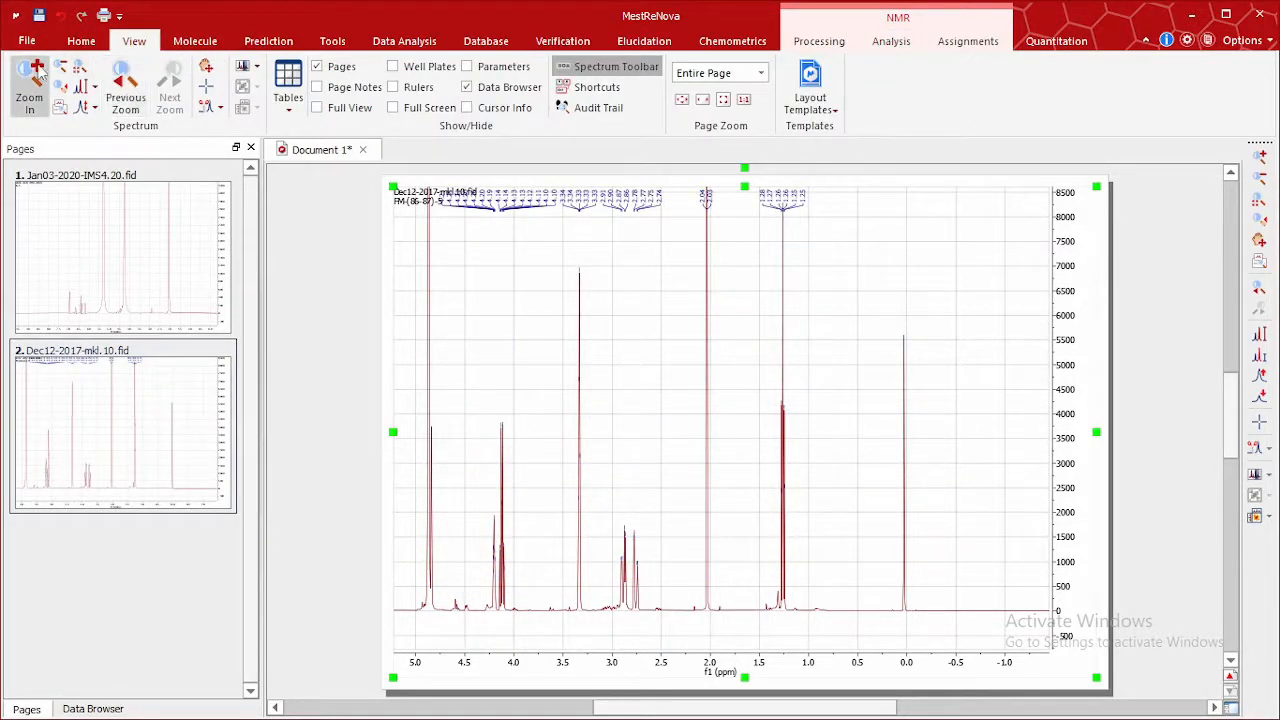
click(61, 69)
click(660, 398)
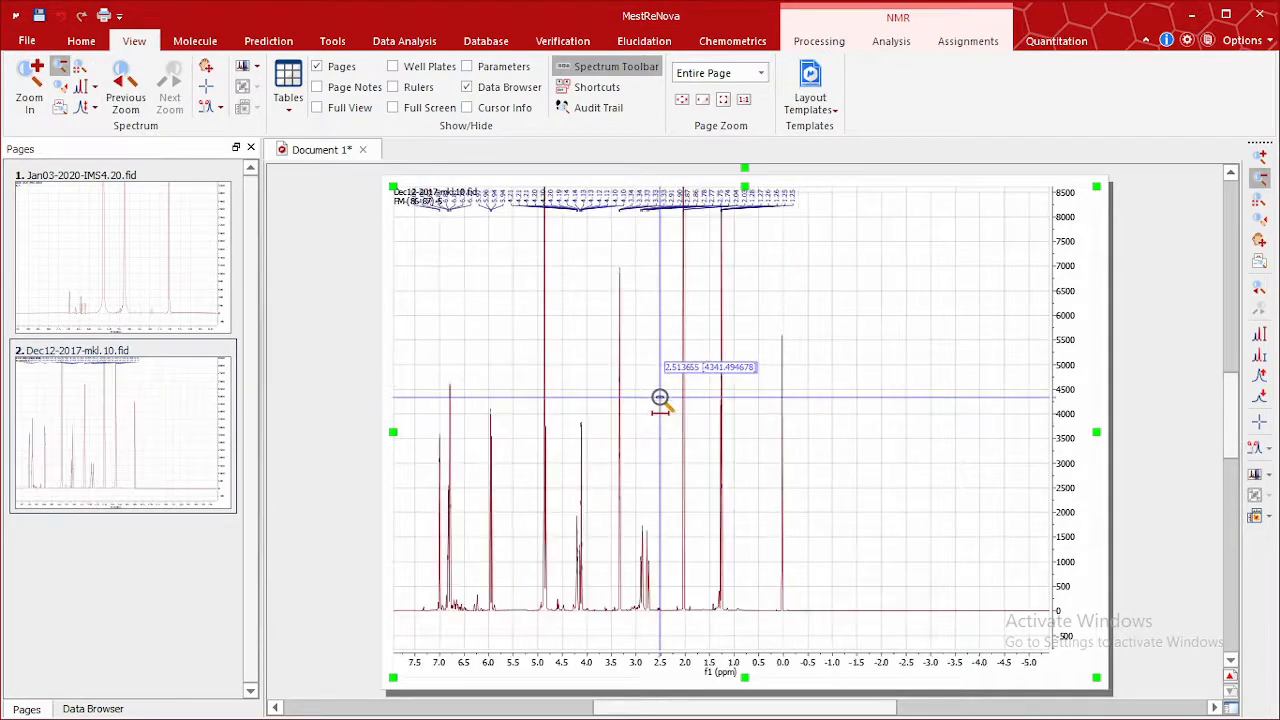
click(586, 409)
click(509, 323)
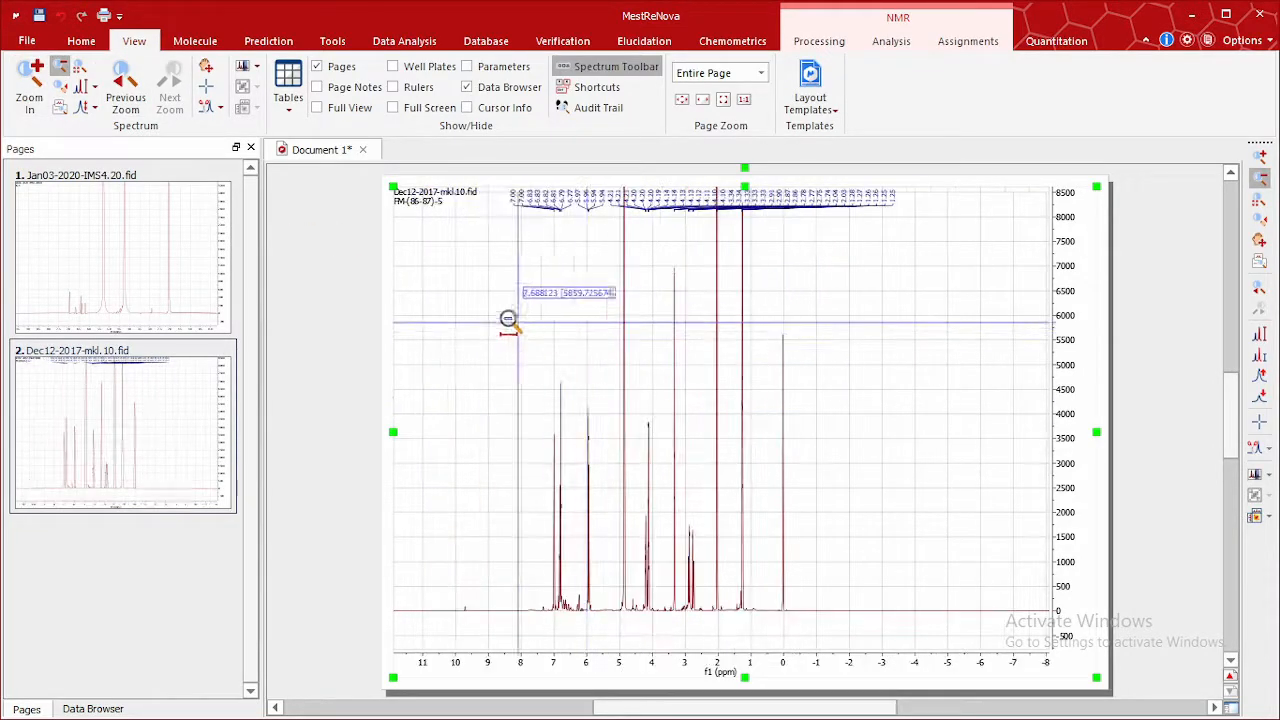
click(29, 85)
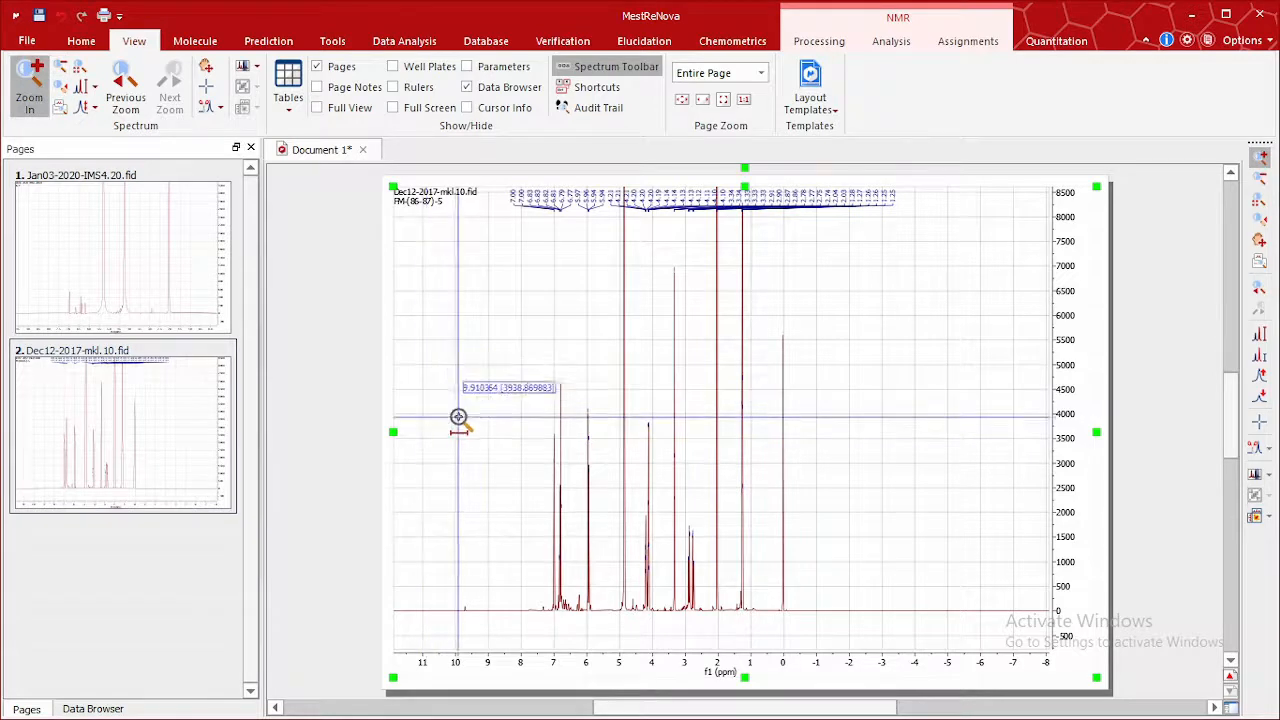
drag(457, 420, 877, 519)
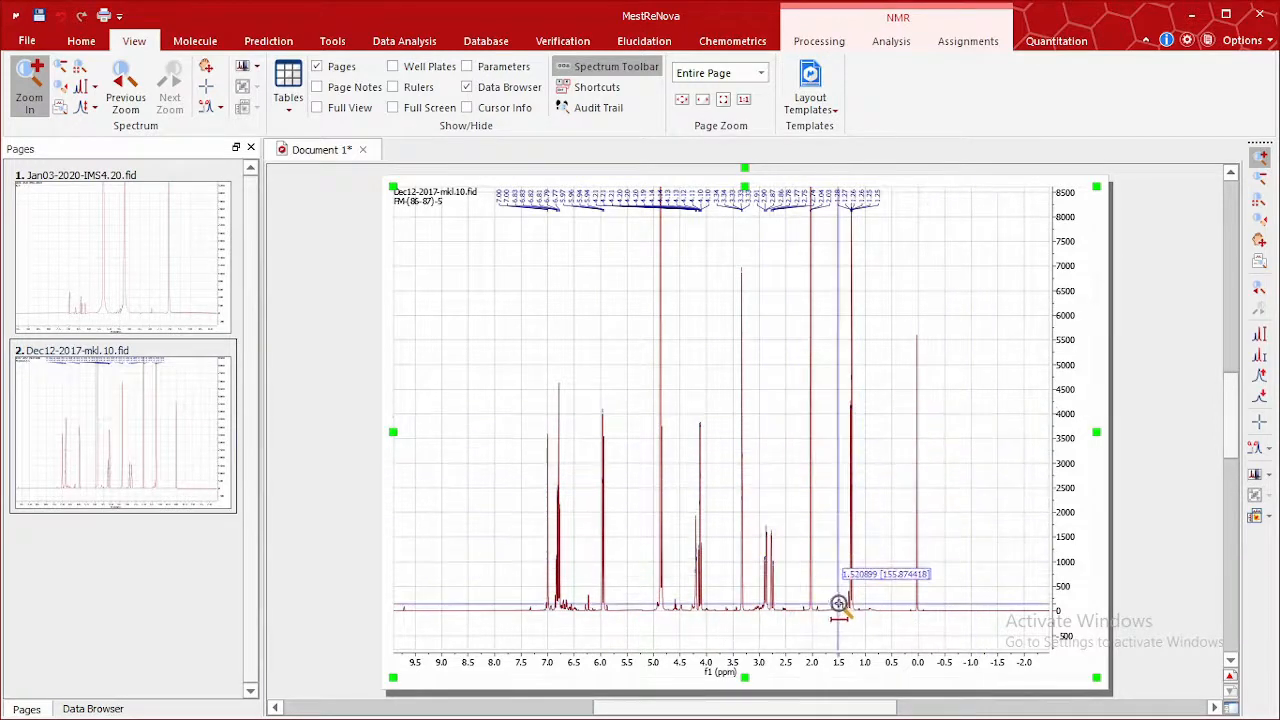
scroll(451, 322, down, 2)
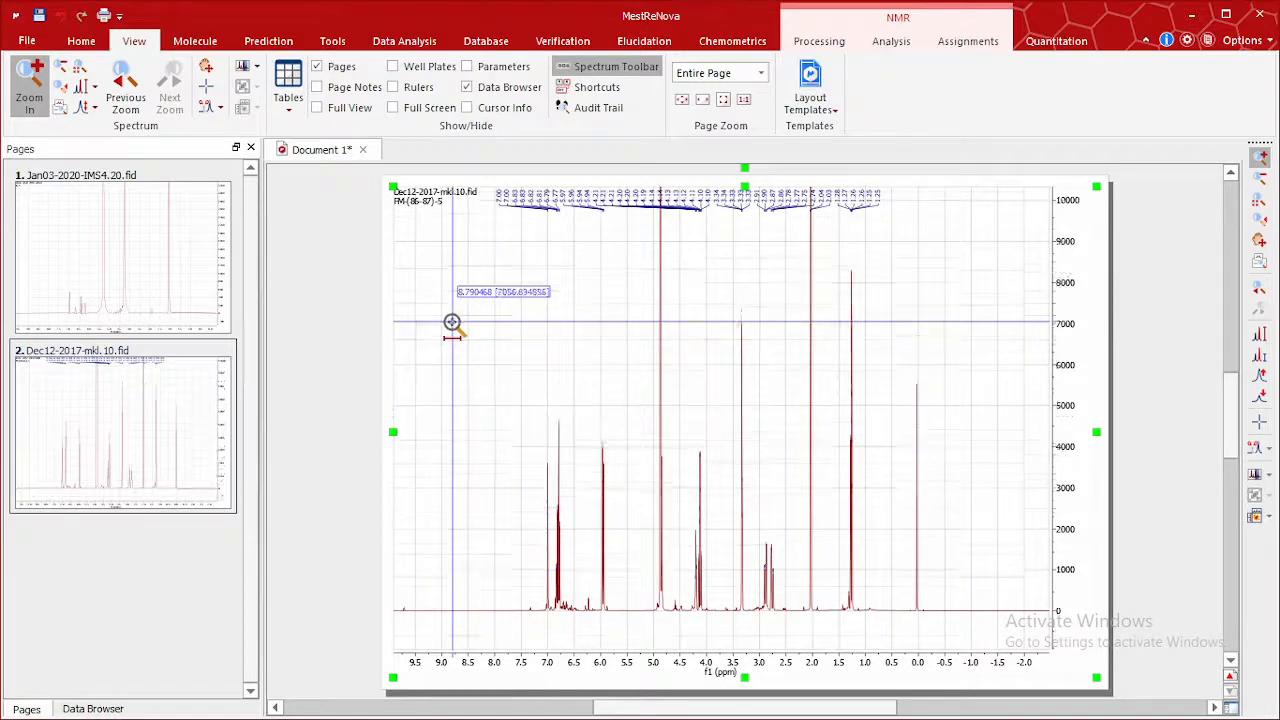
scroll(451, 322, down, 2)
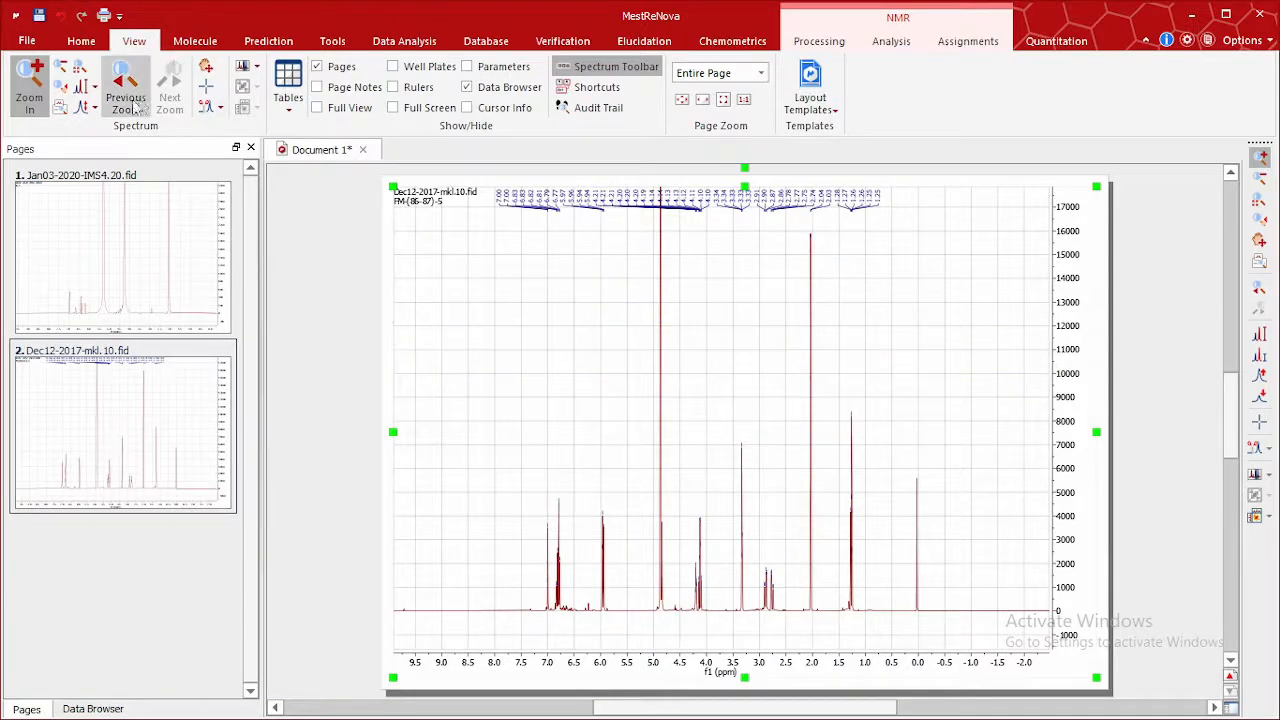
Step: Delete all picked peaks from the second spectrum
click(889, 44)
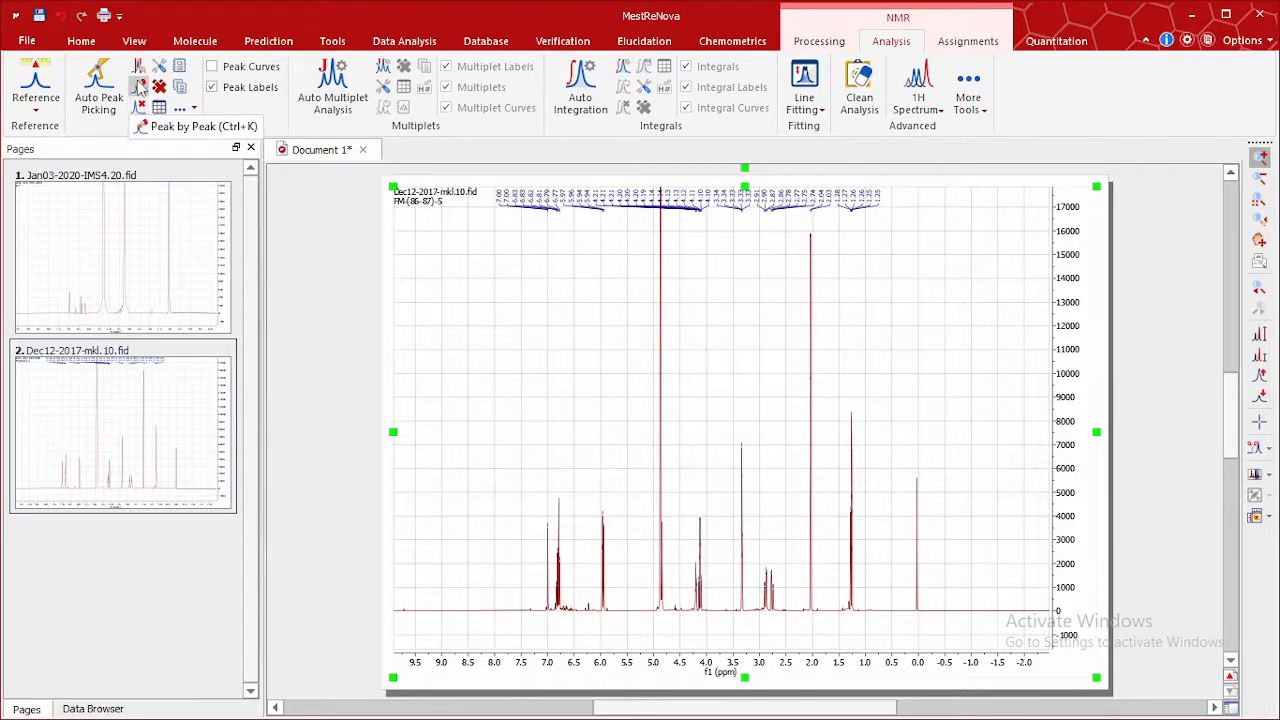
click(160, 87)
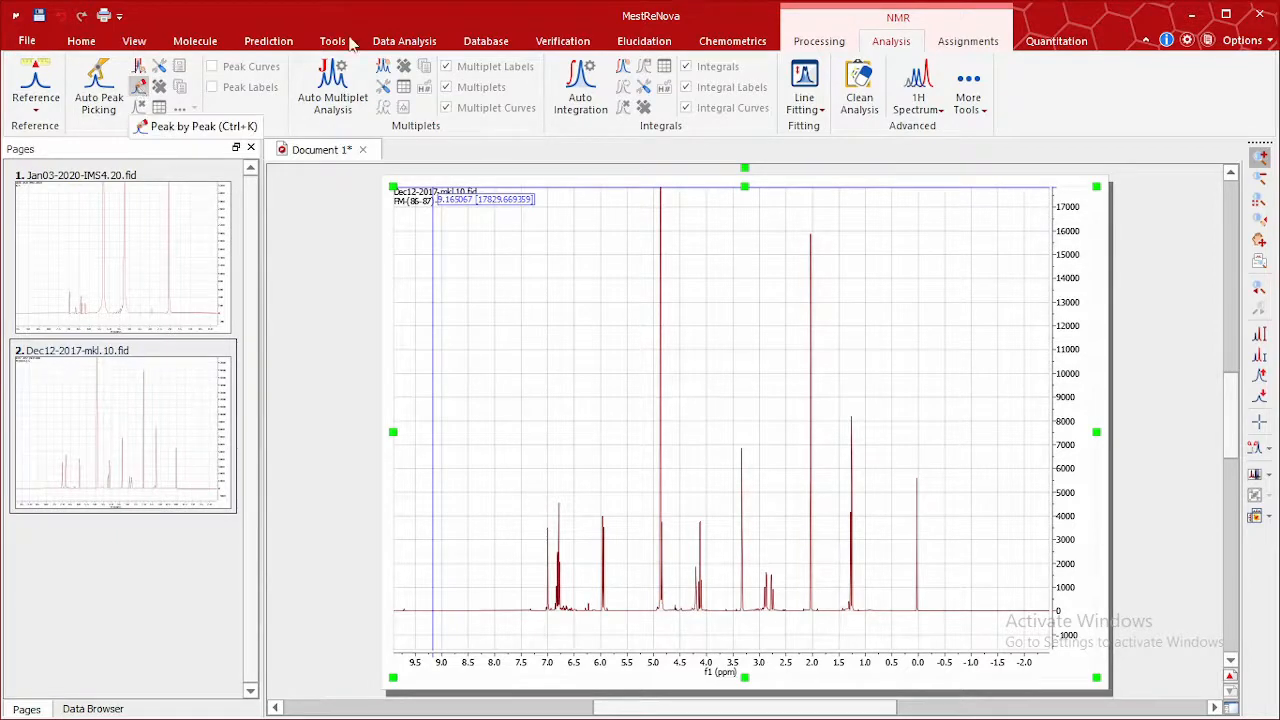
click(133, 40)
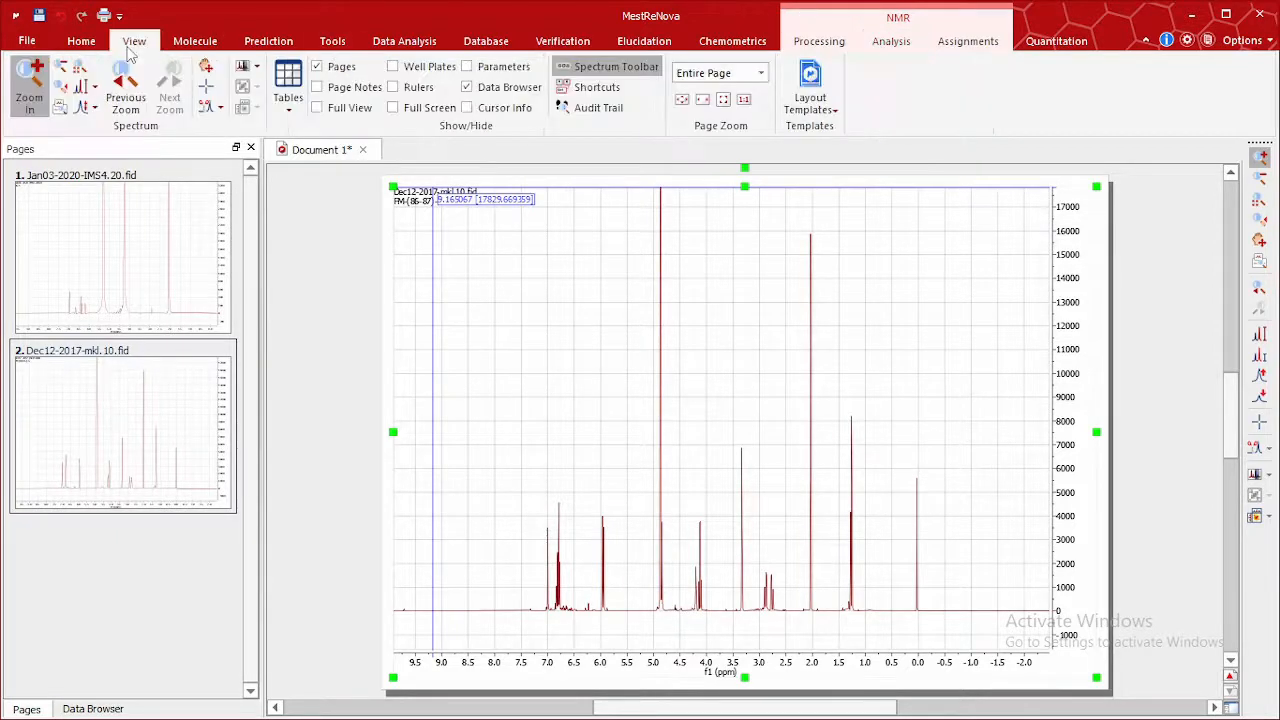
Step: Expand the second spectrum from about 7.65 to 6.30 ppm and pick the signals near 7.00, 6.82 and 6.79 ppm peak by peak
click(30, 90)
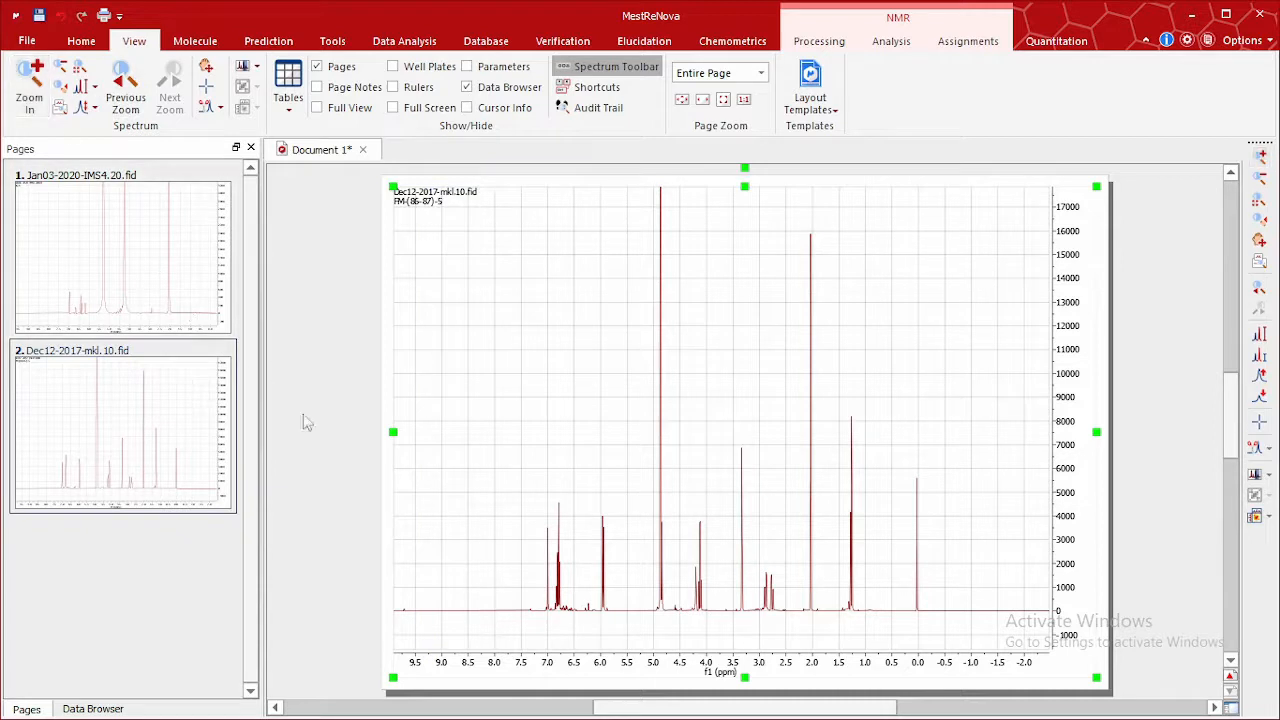
drag(452, 514, 910, 570)
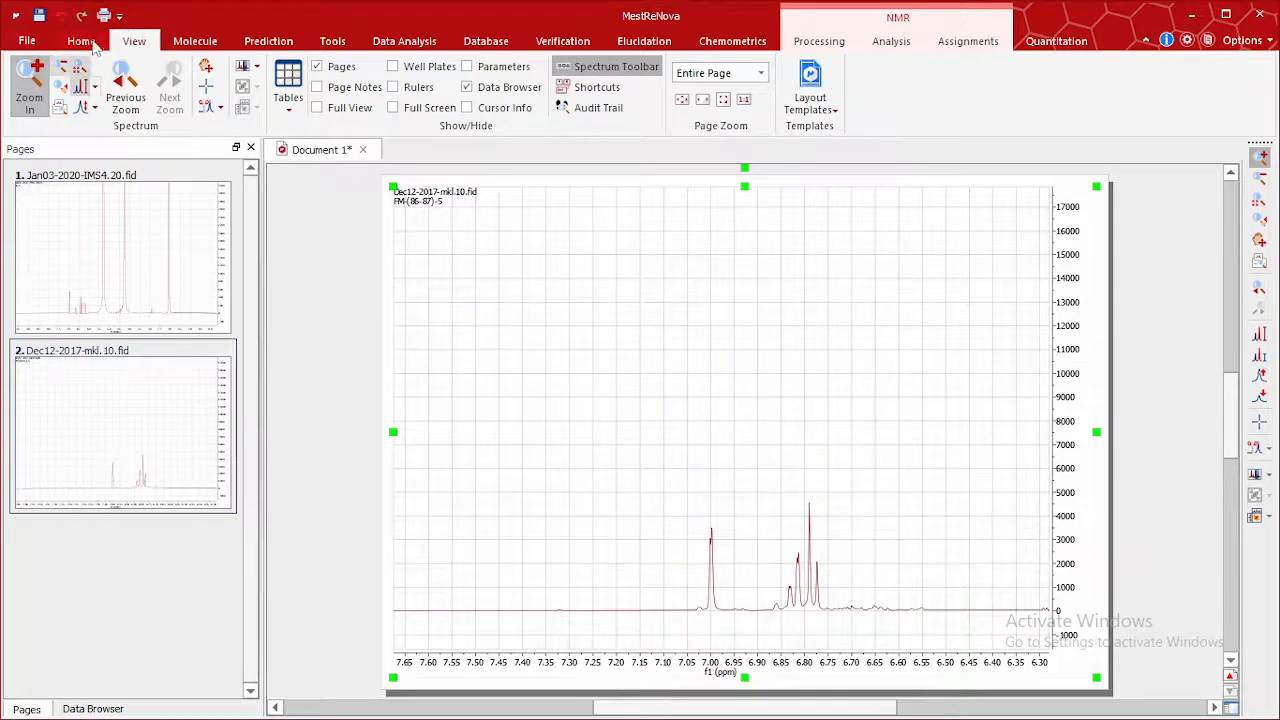
click(893, 42)
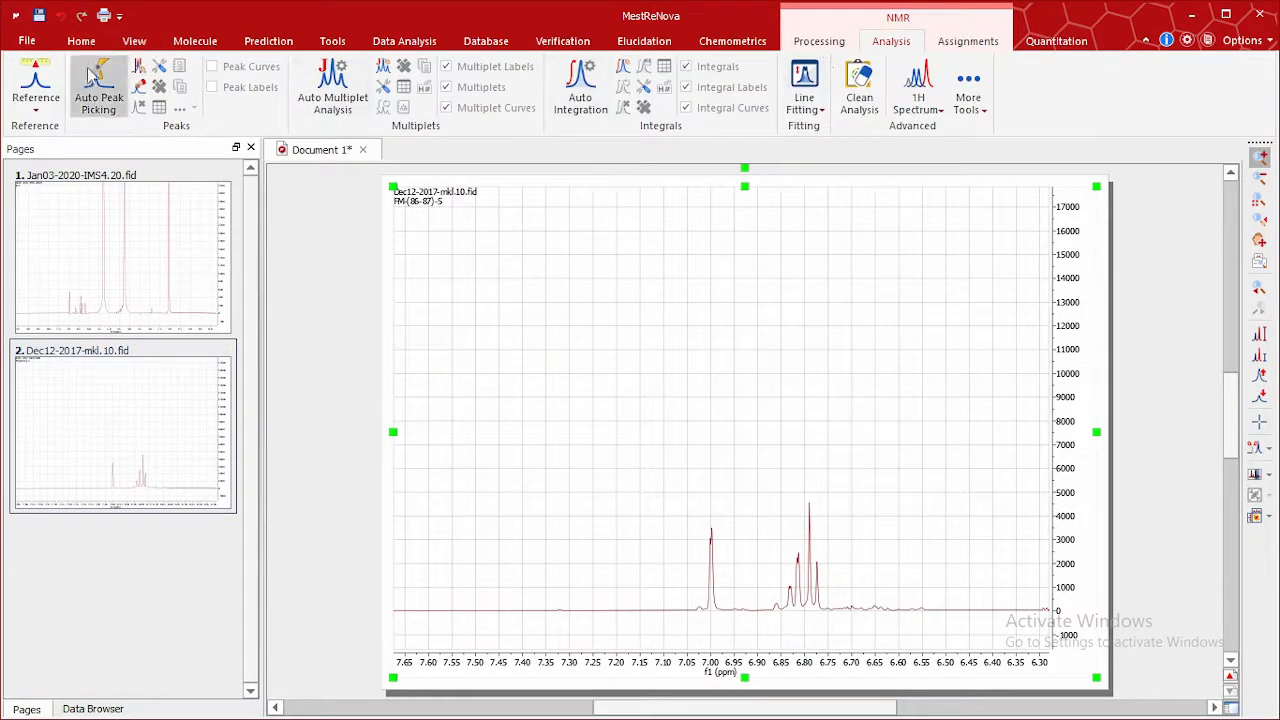
click(140, 88)
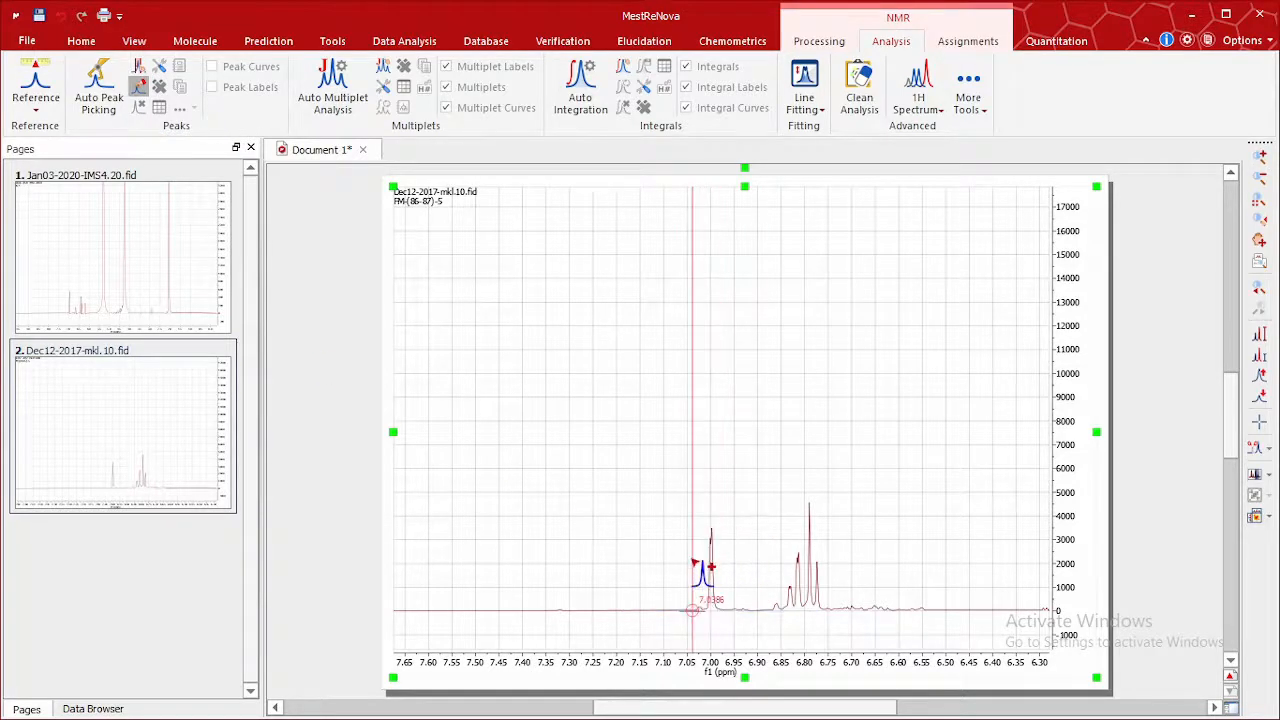
click(716, 464)
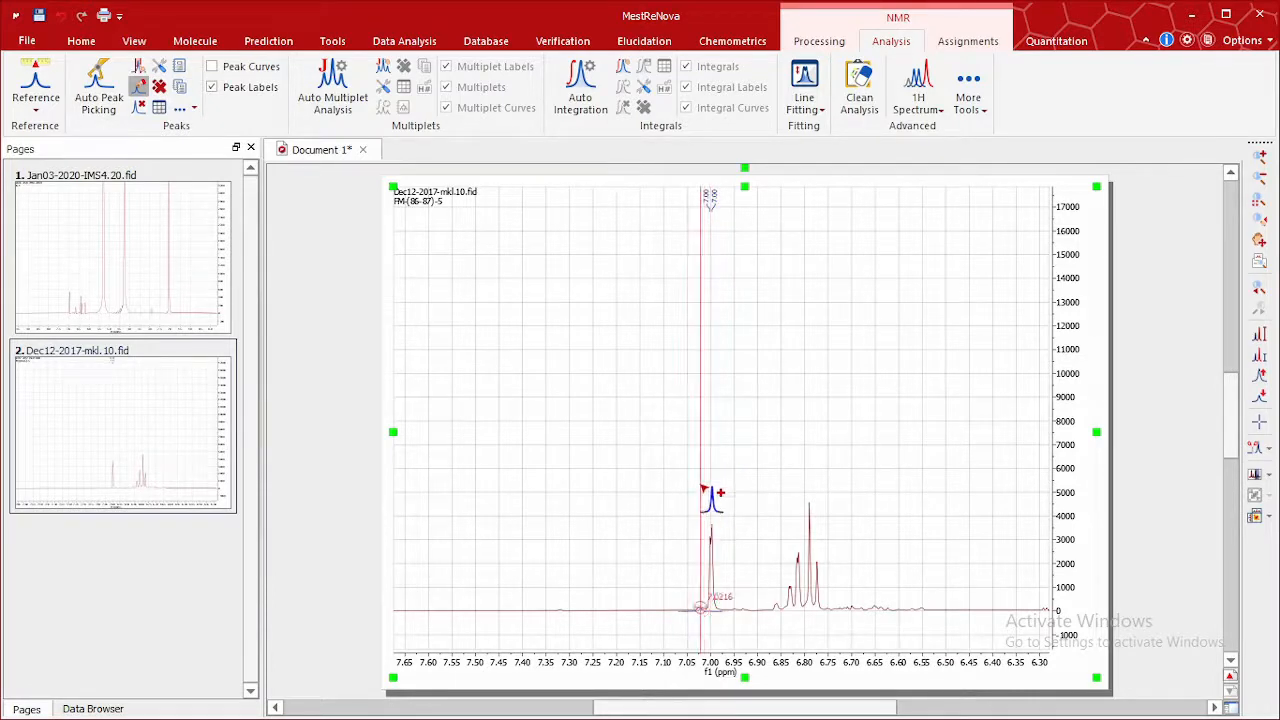
click(810, 456)
click(820, 458)
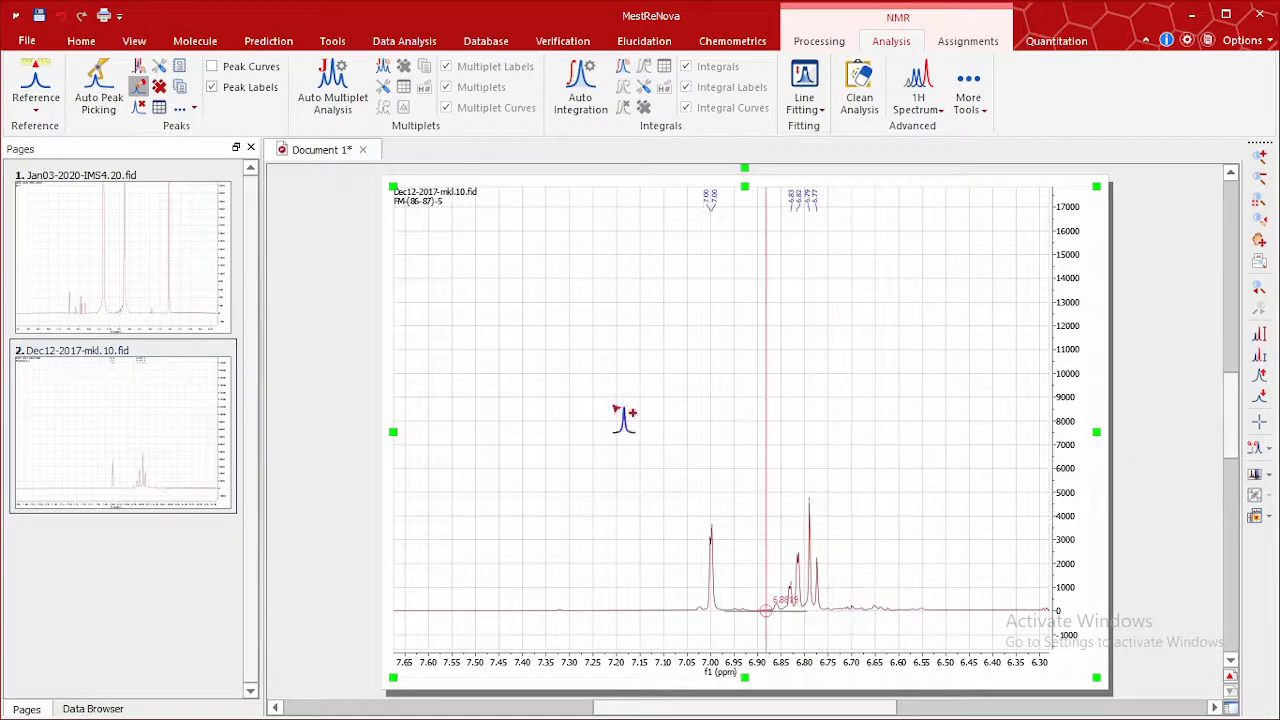
Step: Zoom out of the aromatic region and expand the second spectrum from about 6.2 to 3.7 ppm
click(134, 41)
click(60, 66)
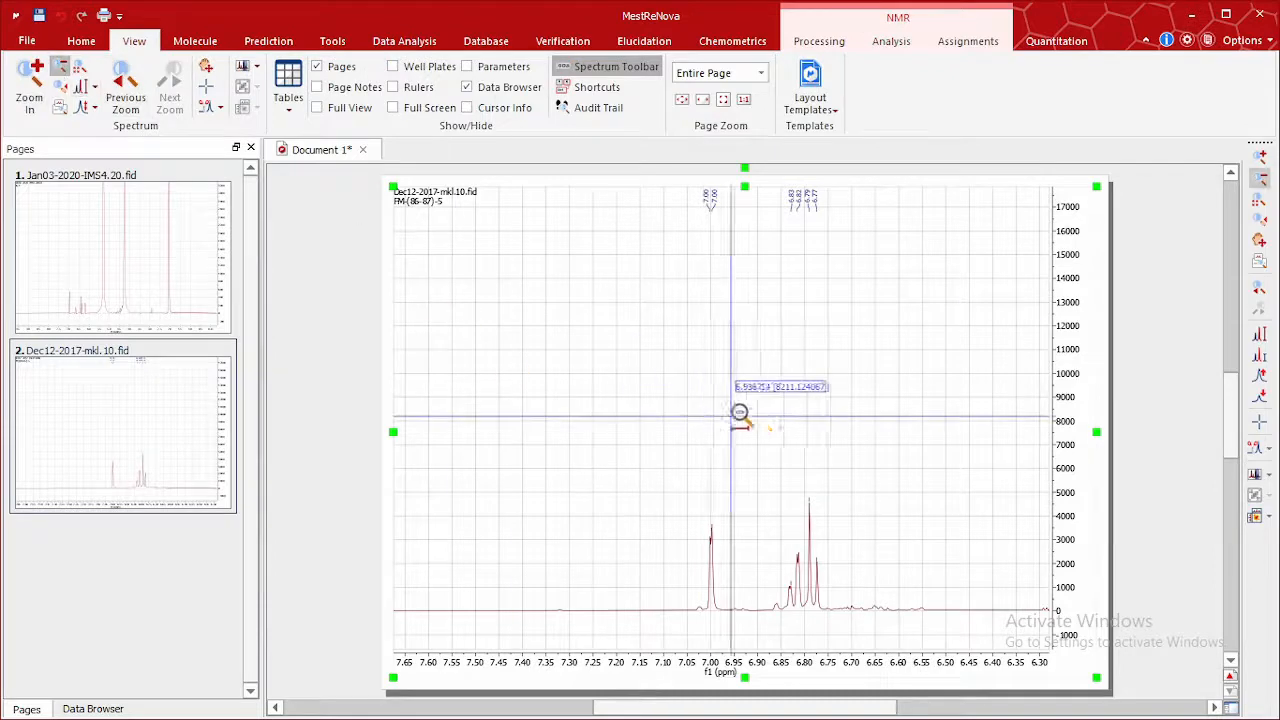
click(738, 400)
click(742, 400)
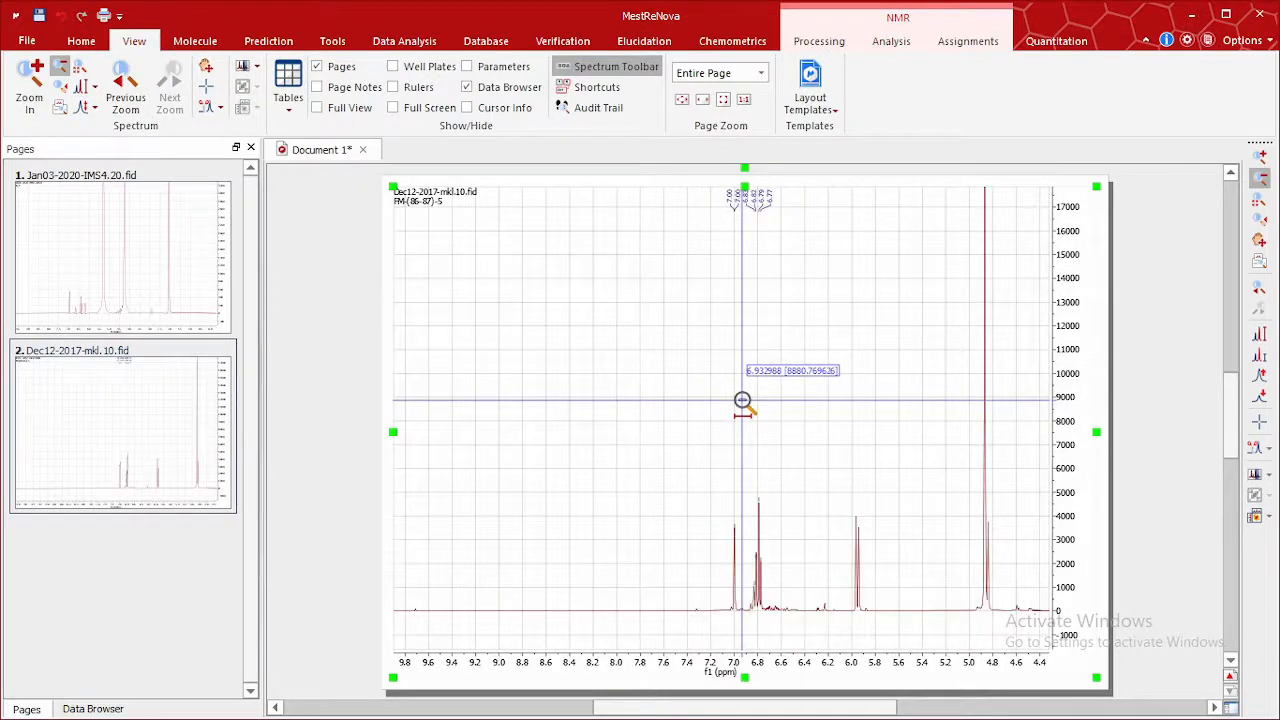
click(742, 400)
click(640, 376)
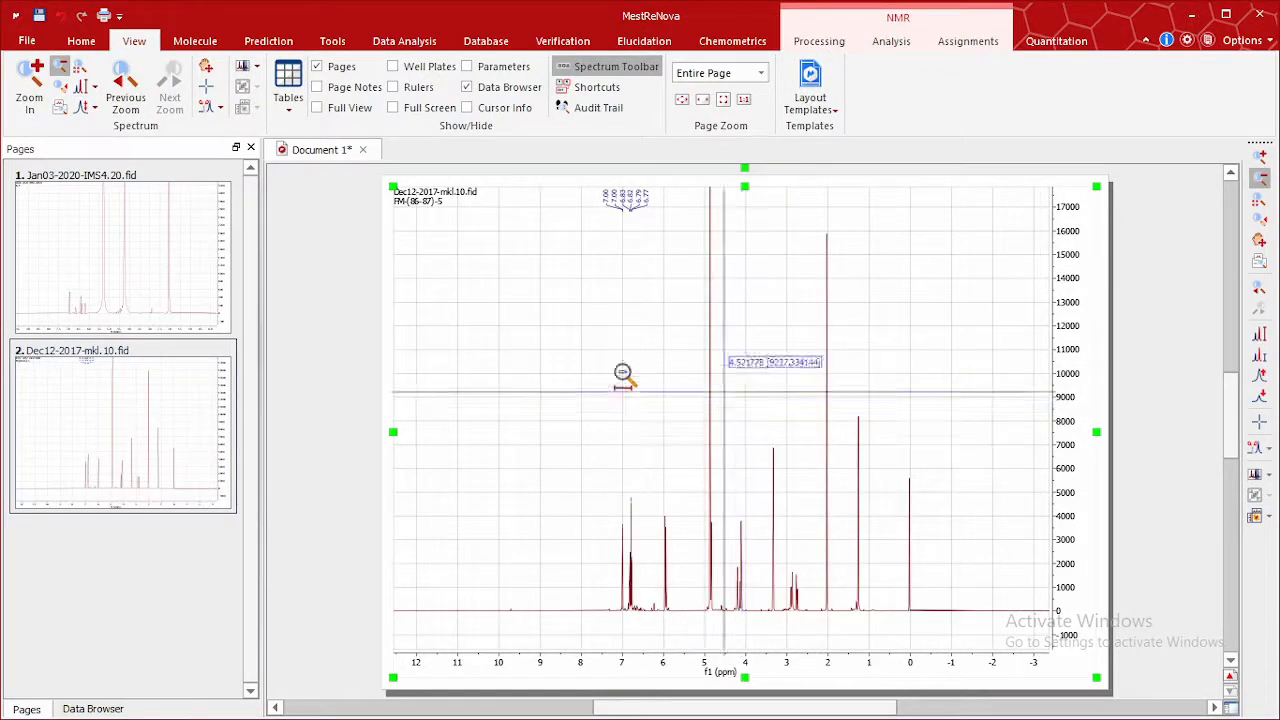
click(29, 82)
drag(929, 520, 645, 560)
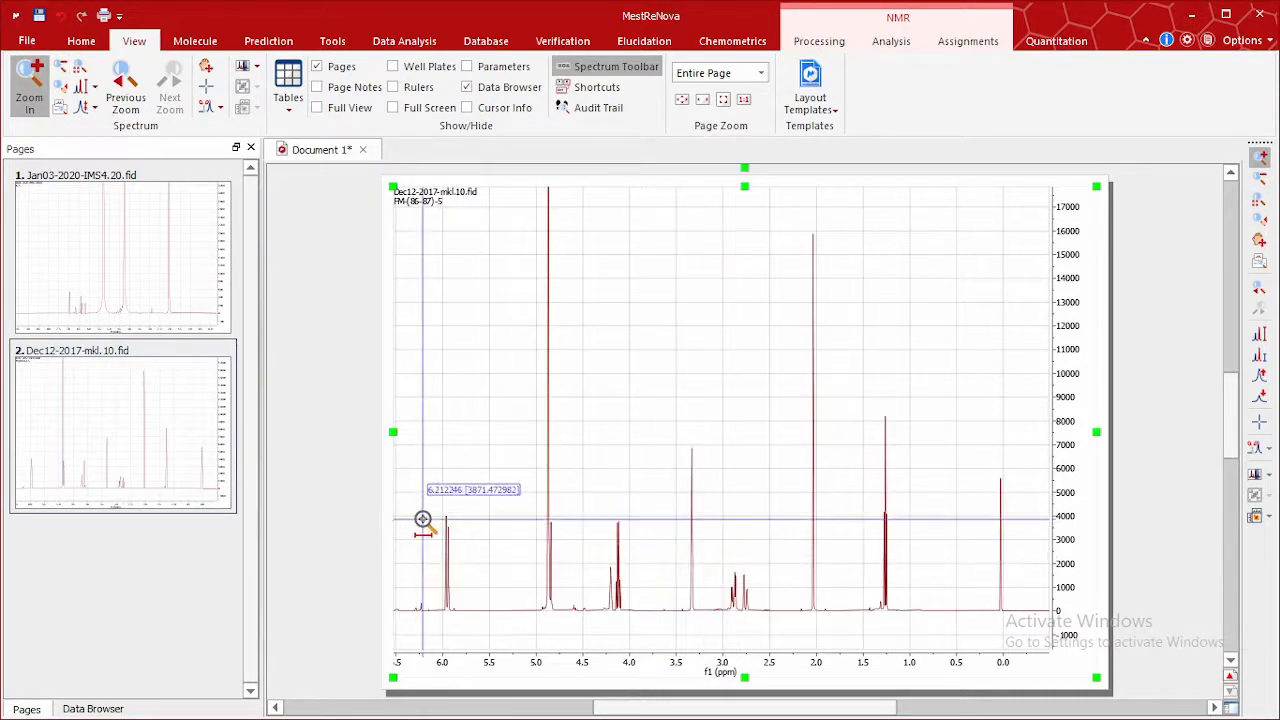
drag(423, 519, 657, 563)
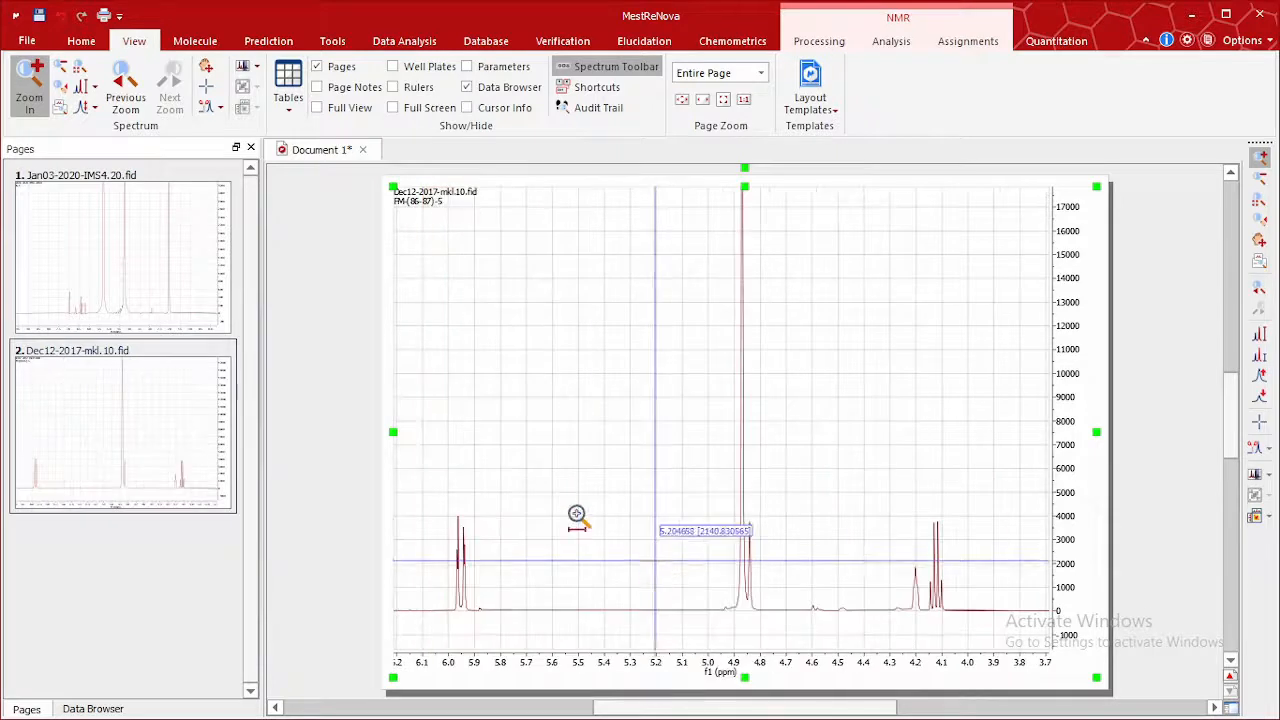
Step: Pick the signals near 5.95, 4.84, 4.20 and 4.12 ppm peak by peak, leaving out the large peak near 4.87 ppm
click(893, 50)
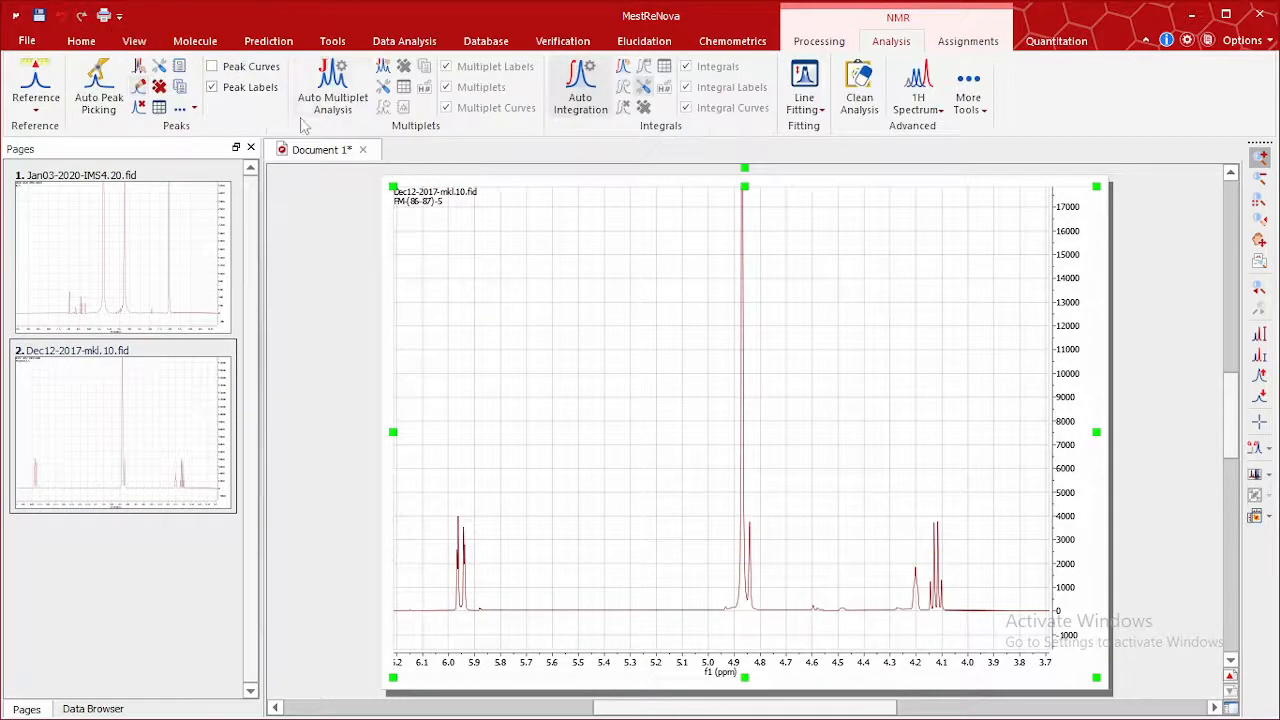
click(139, 87)
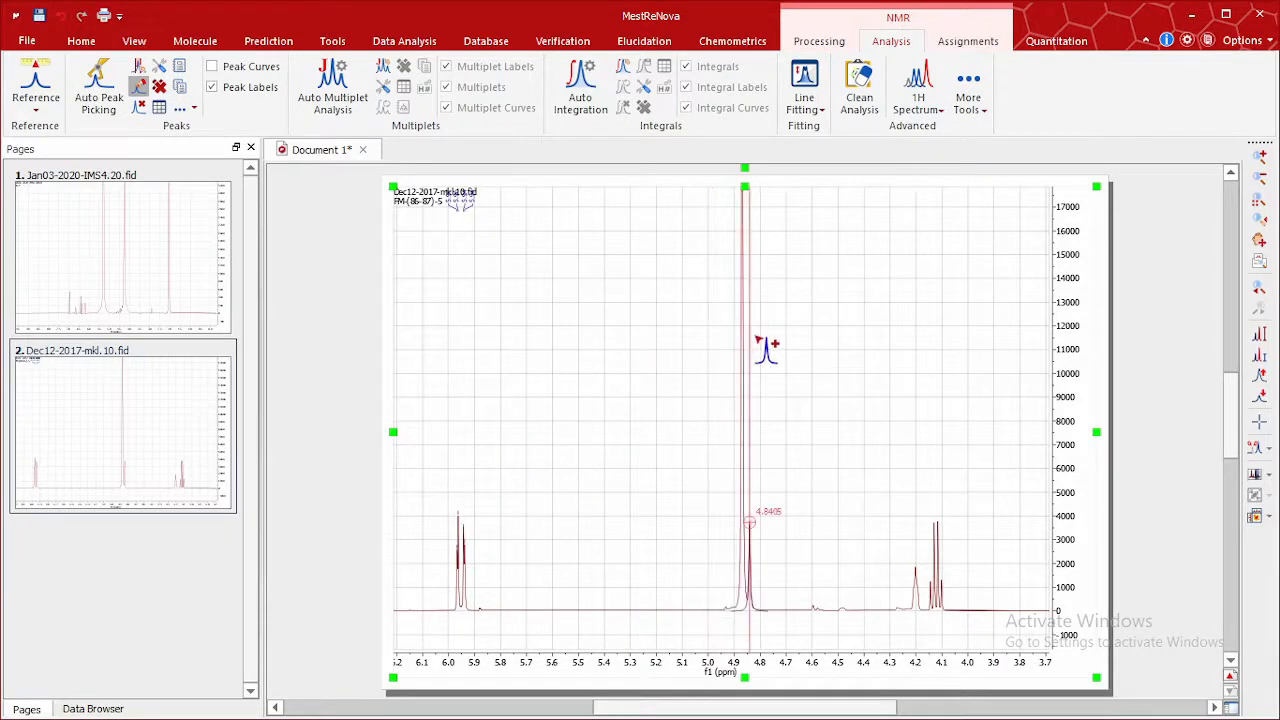
click(757, 340)
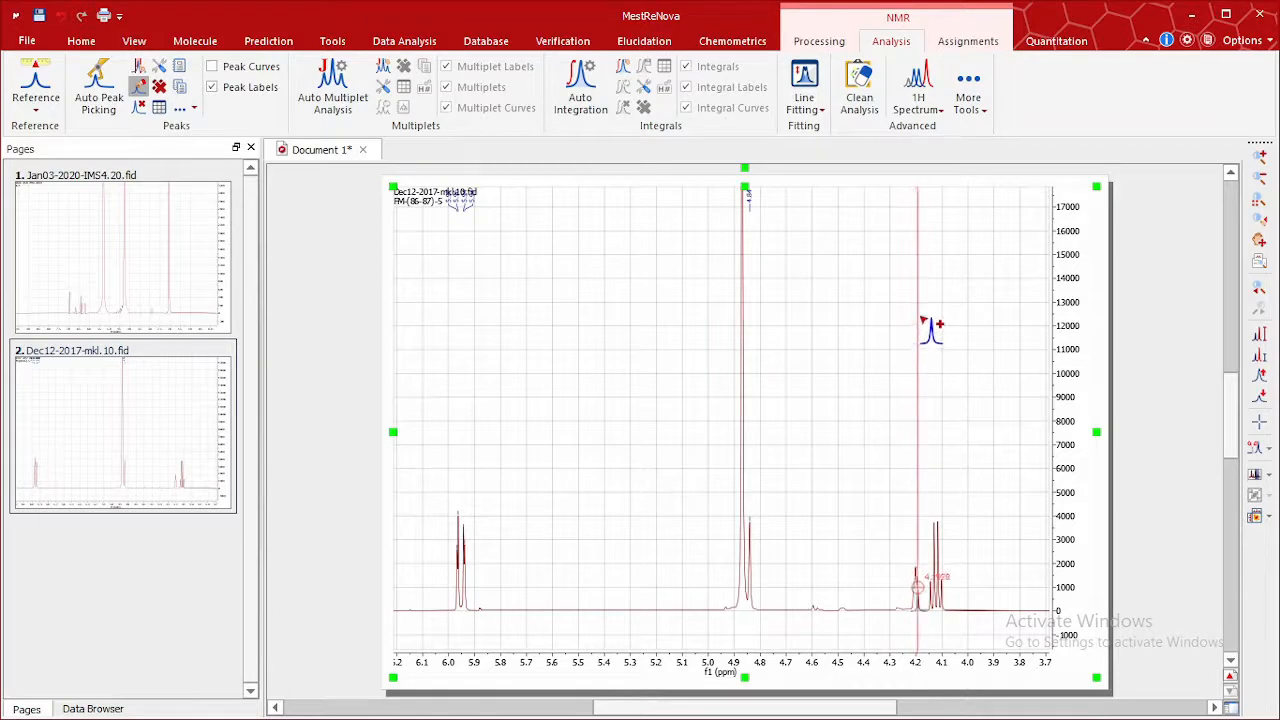
click(916, 309)
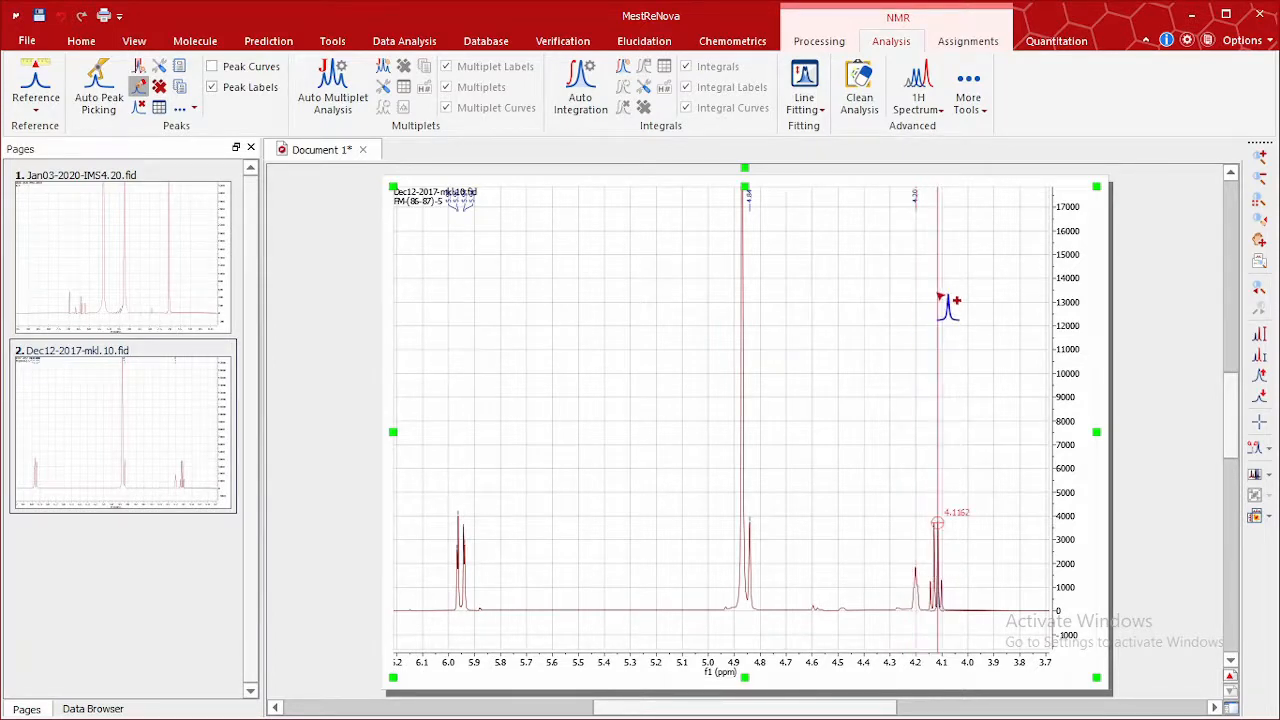
click(935, 295)
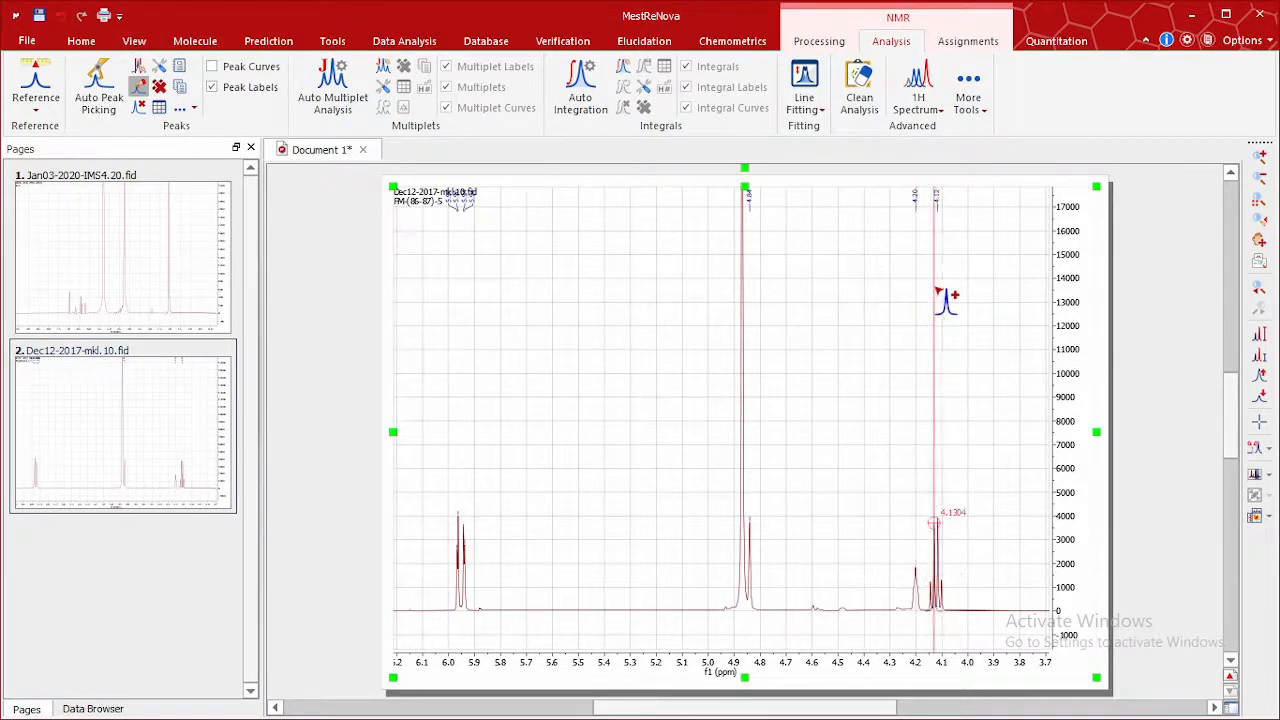
click(936, 289)
click(942, 301)
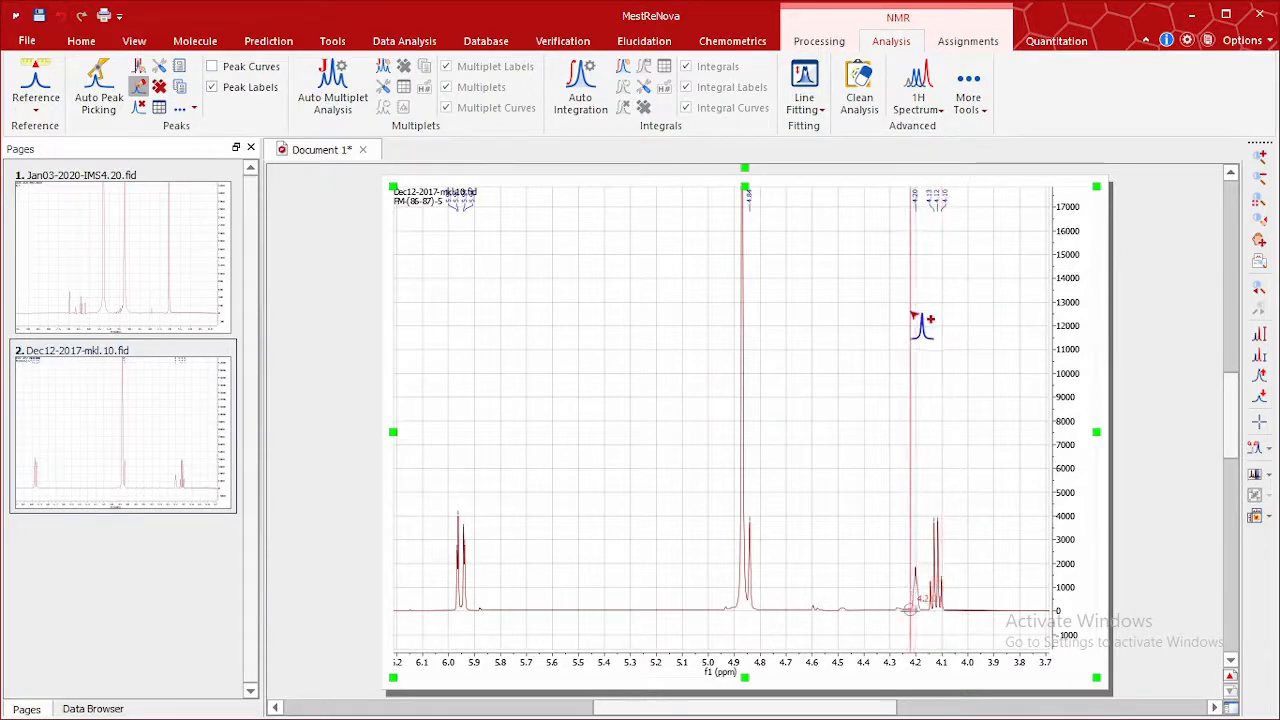
click(932, 293)
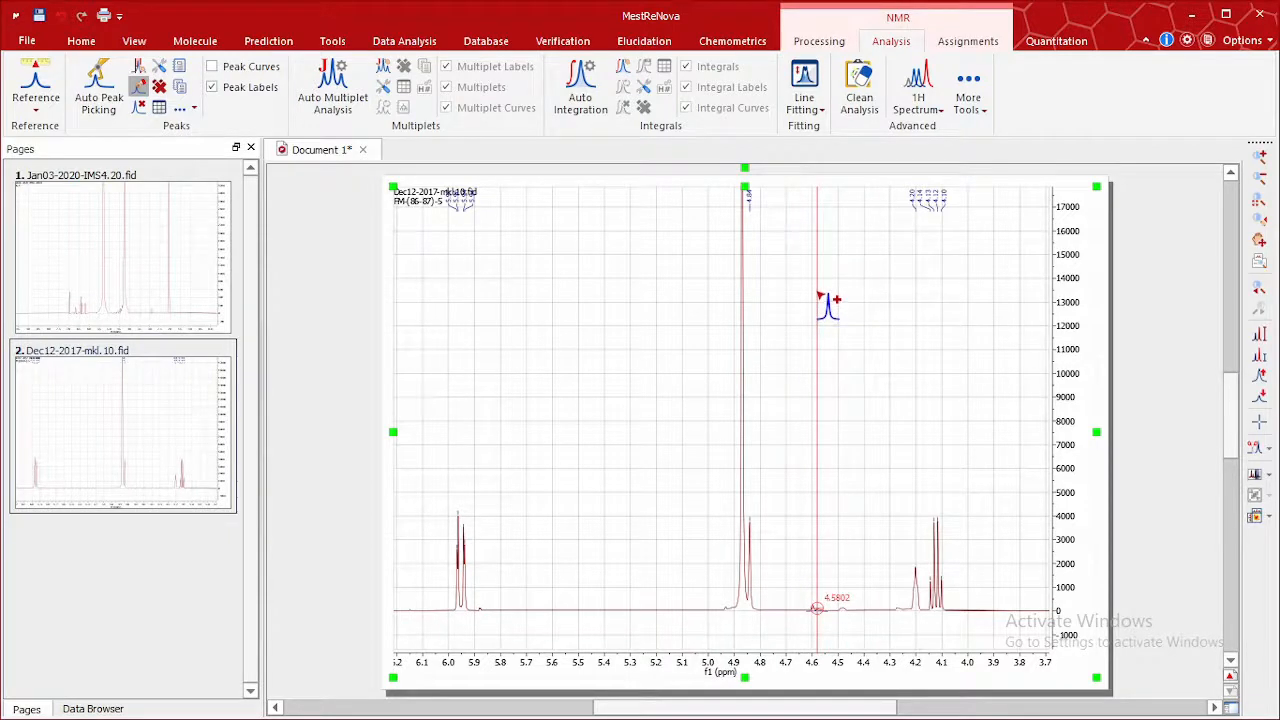
Step: Zoom out and display the second spectrum from about 8.6 to -0.8 ppm
click(112, 400)
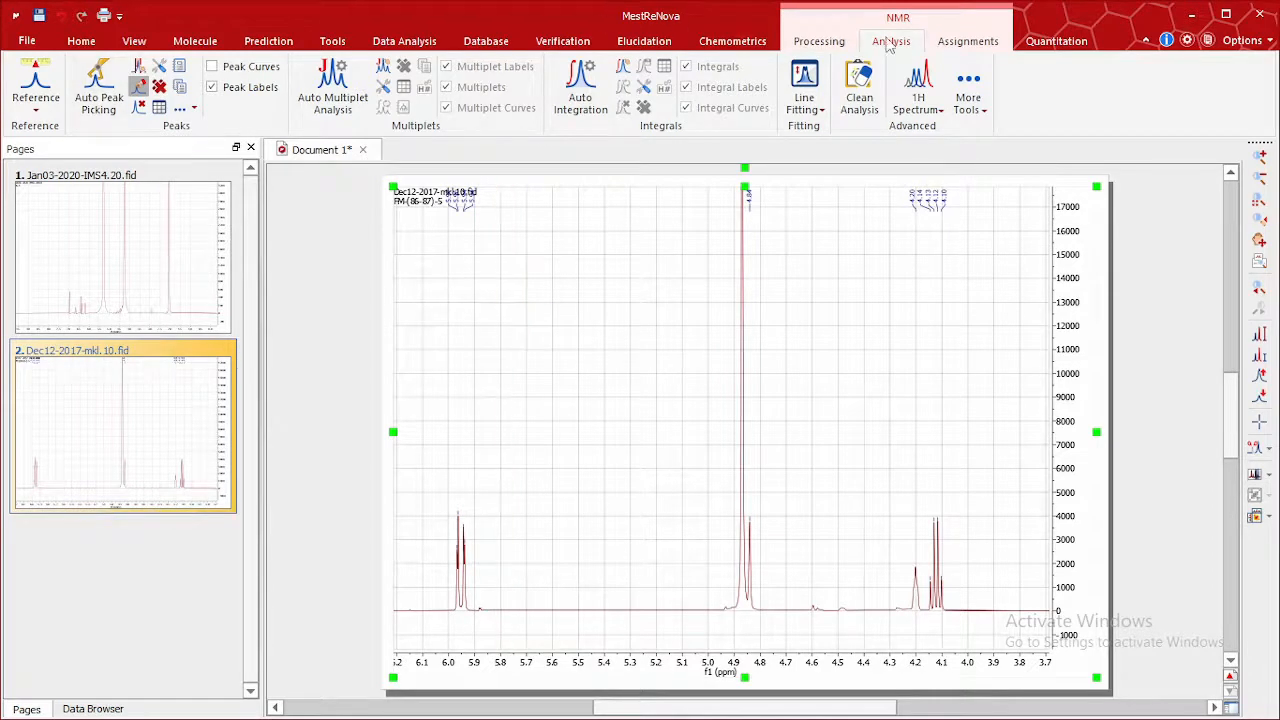
click(134, 41)
click(32, 84)
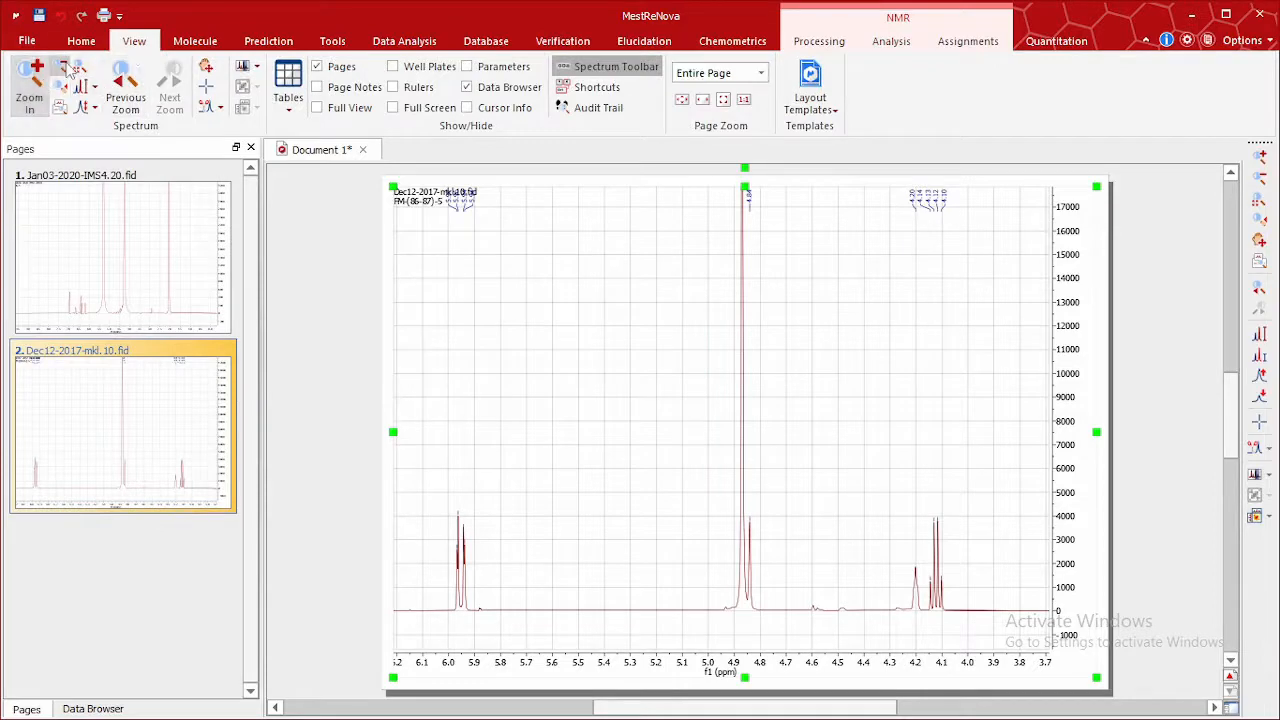
click(530, 296)
click(530, 296)
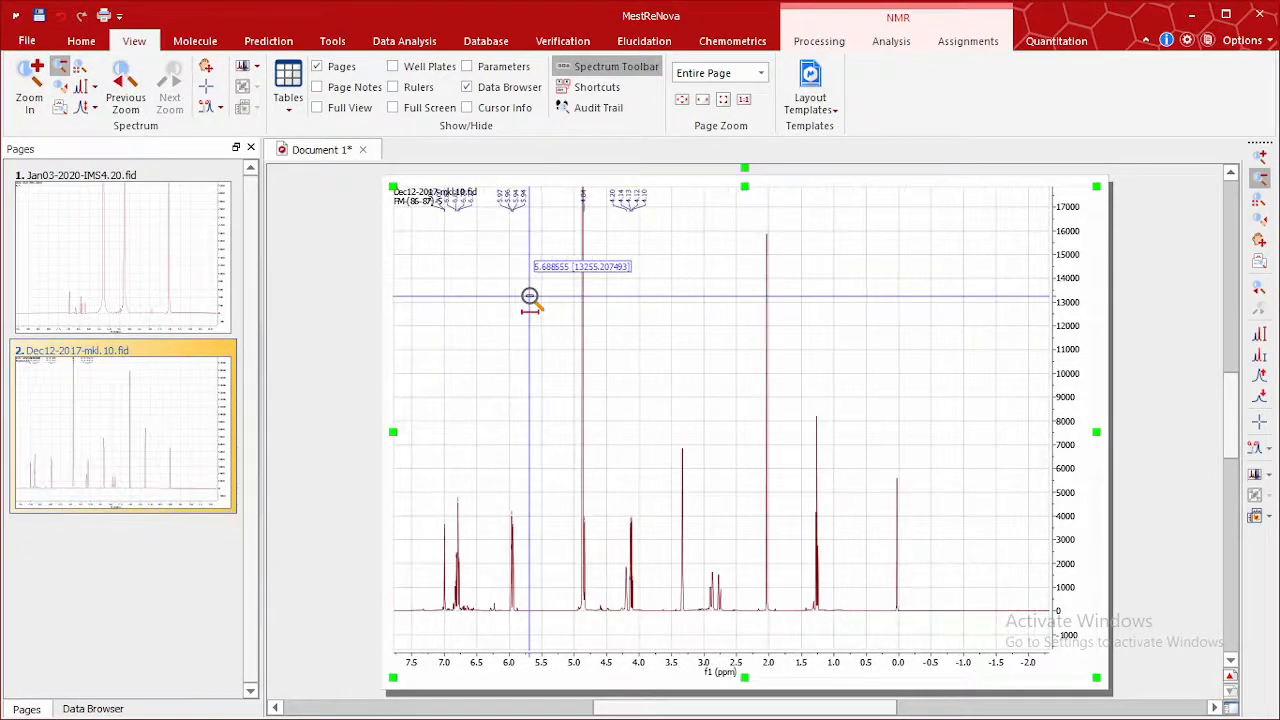
click(530, 296)
click(530, 296)
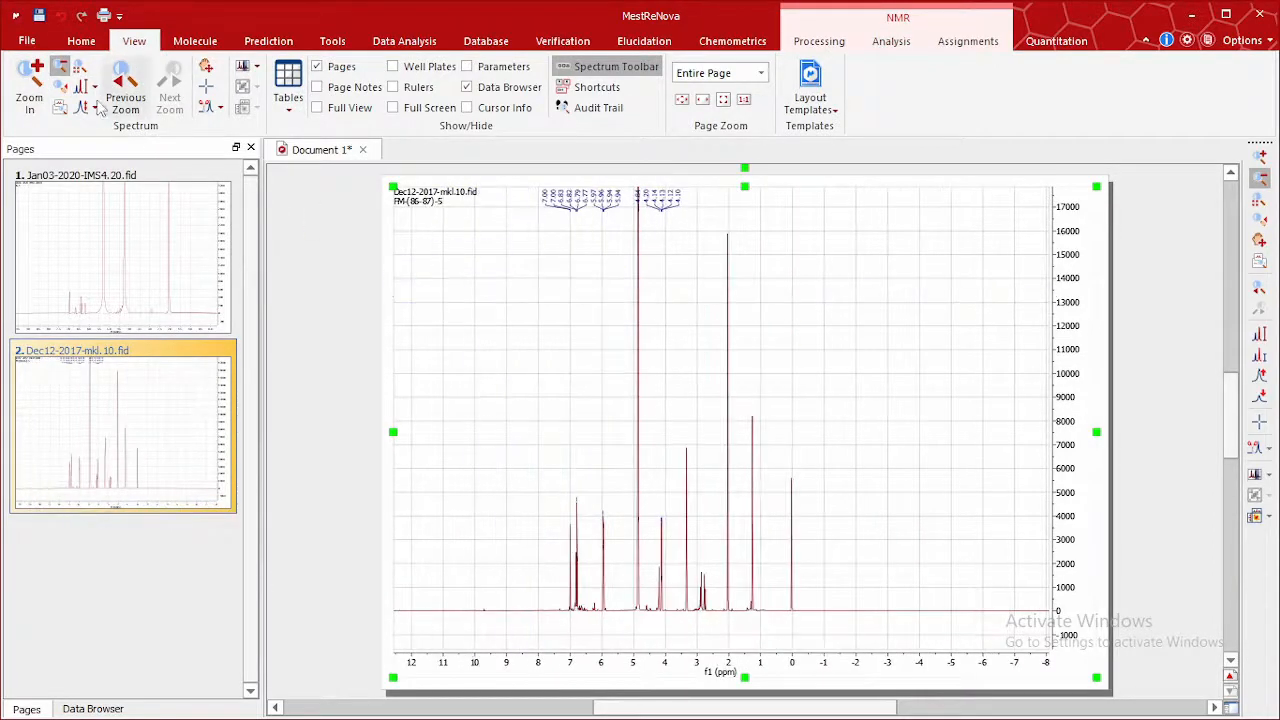
click(32, 80)
drag(443, 449, 823, 497)
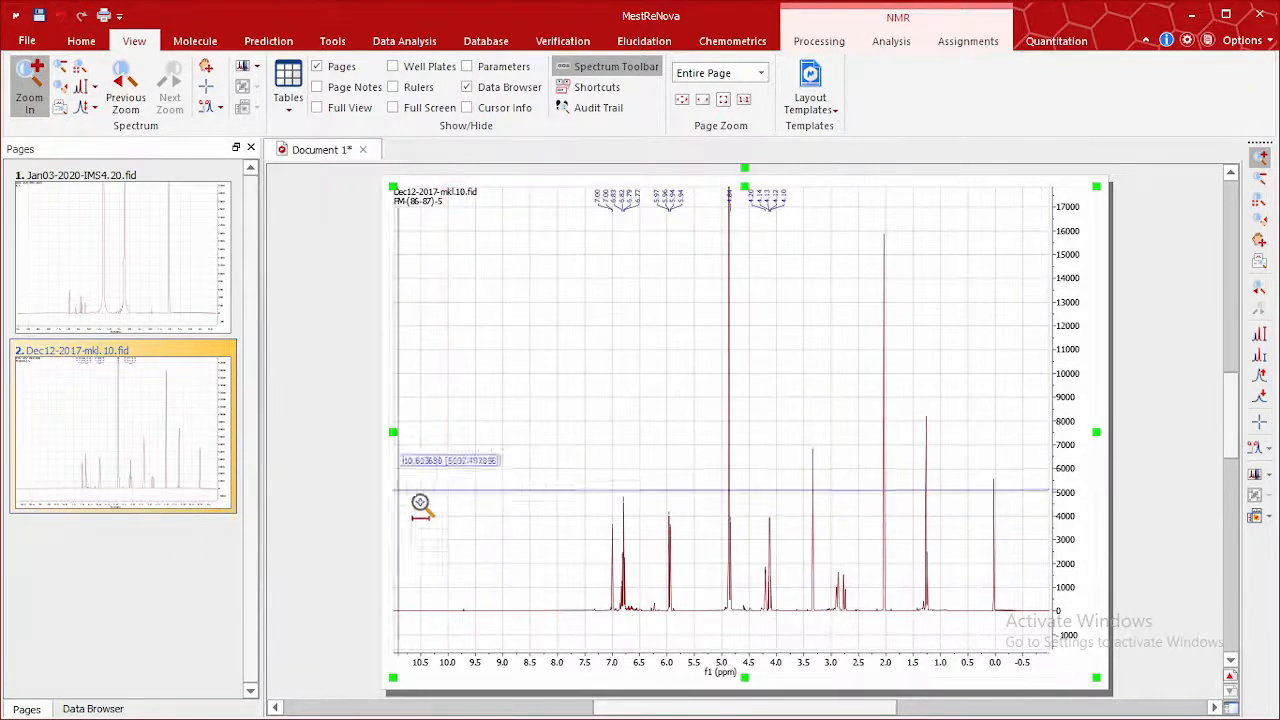
drag(1037, 560, 521, 530)
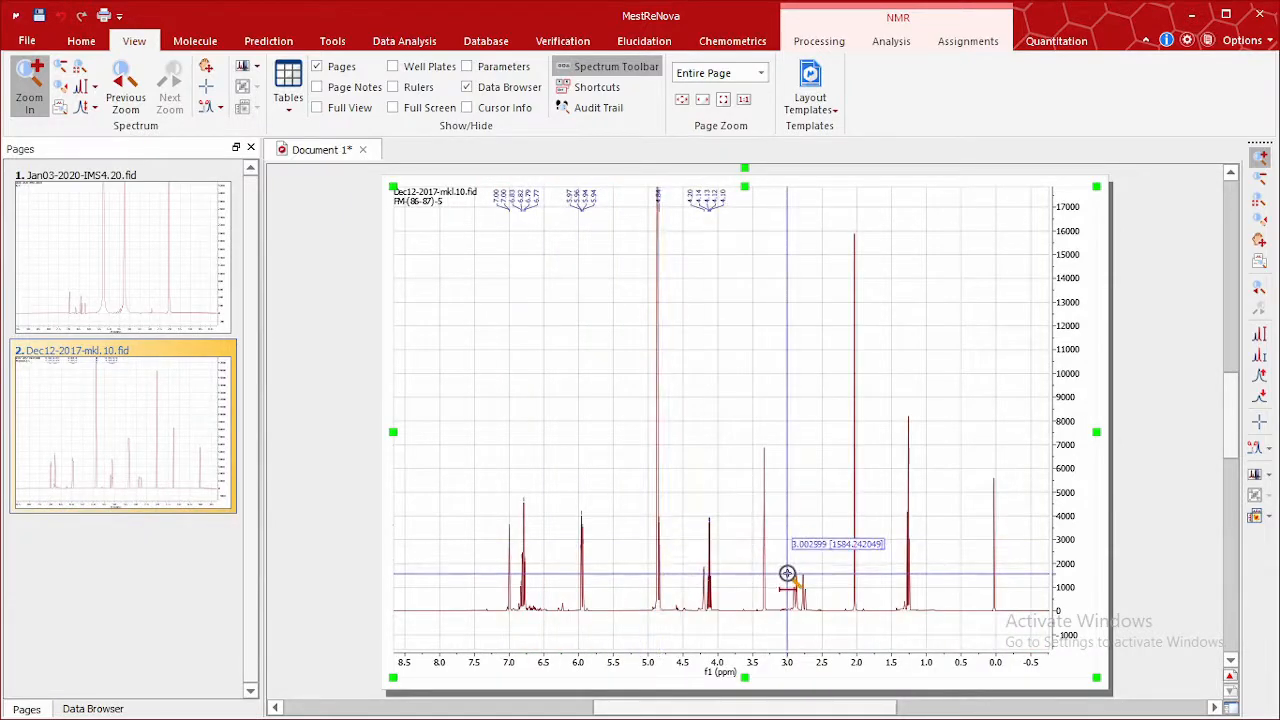
Step: Integrate the second spectrum automatically using the peaks already picked
click(891, 43)
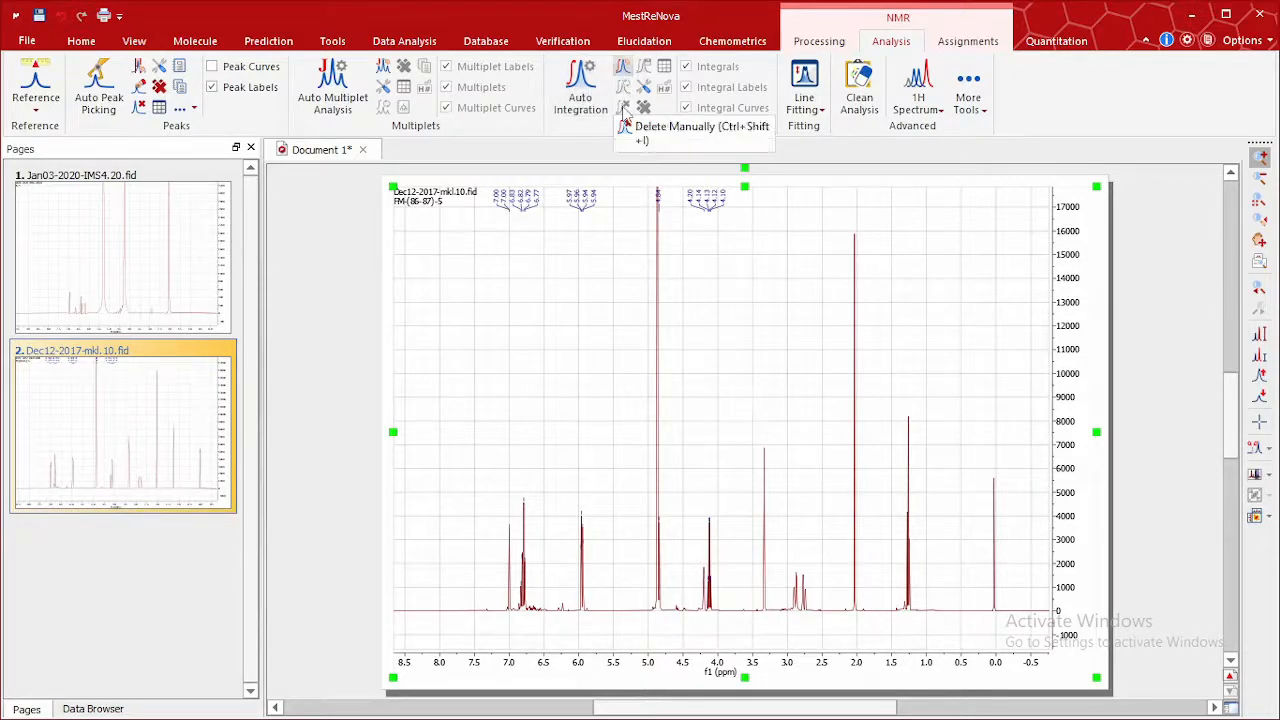
click(625, 70)
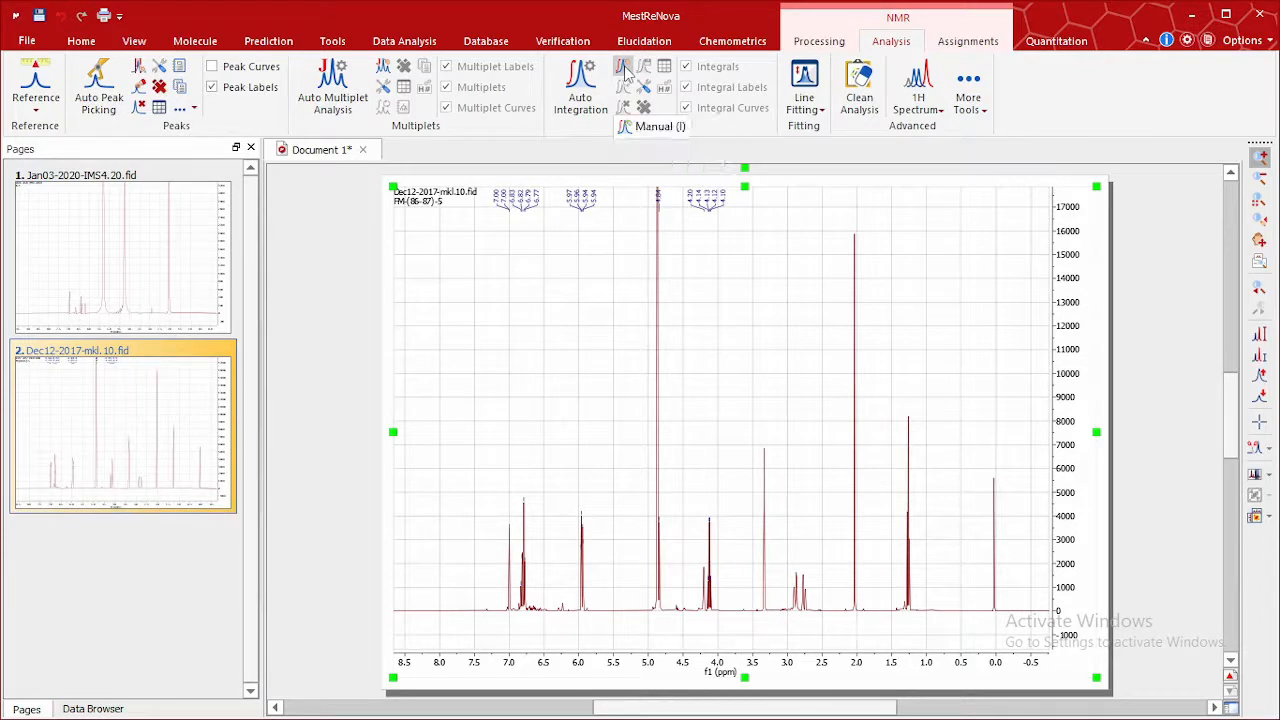
click(581, 88)
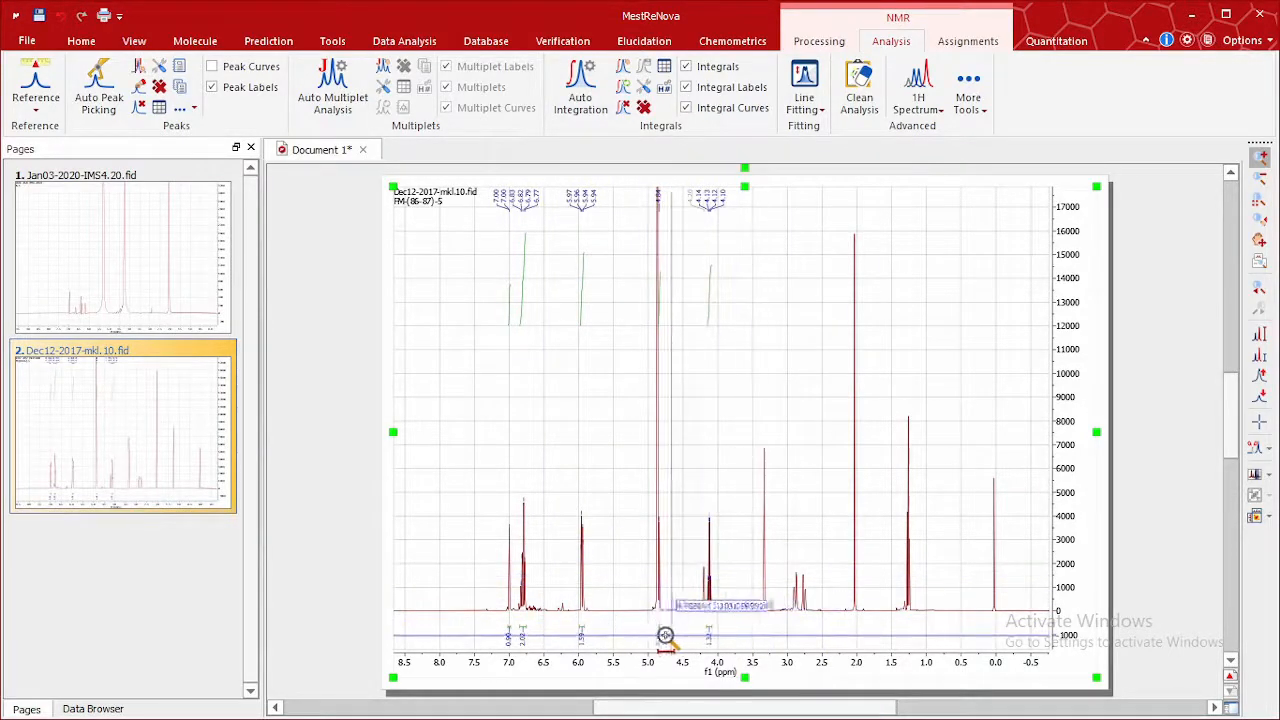
Step: Delete all picked peaks and all integrals from the second spectrum
click(140, 108)
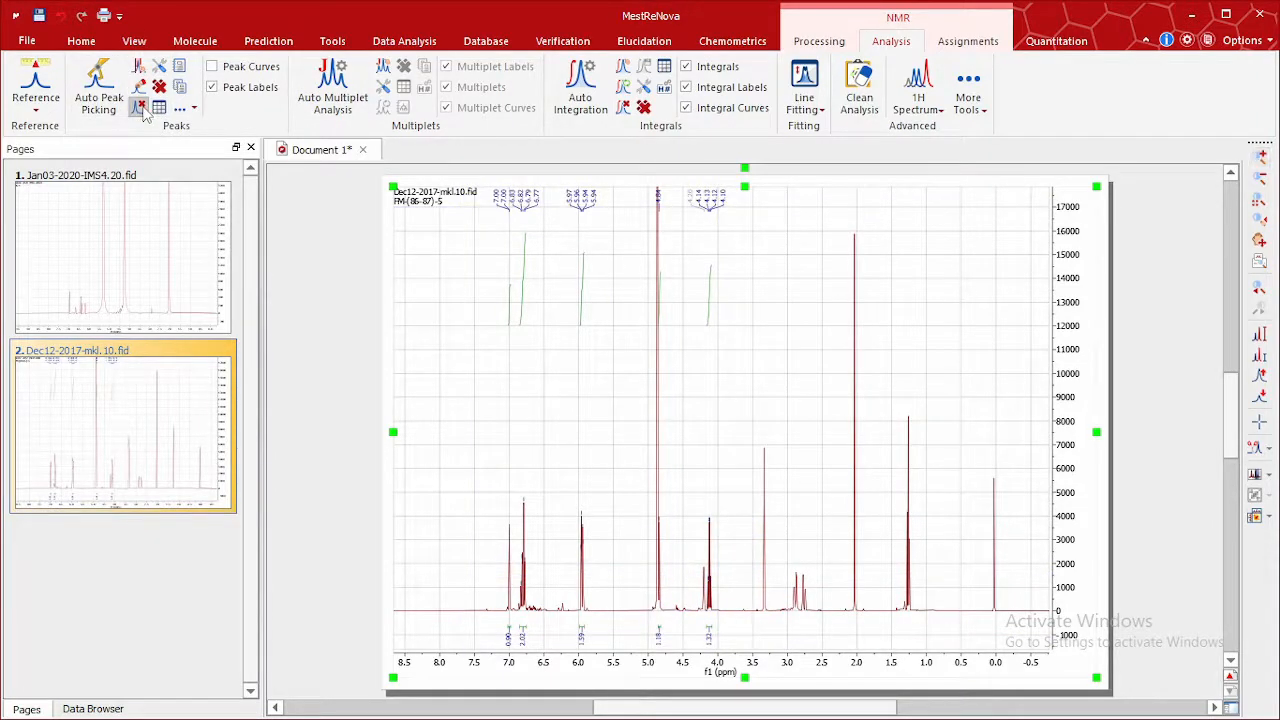
click(141, 108)
click(138, 108)
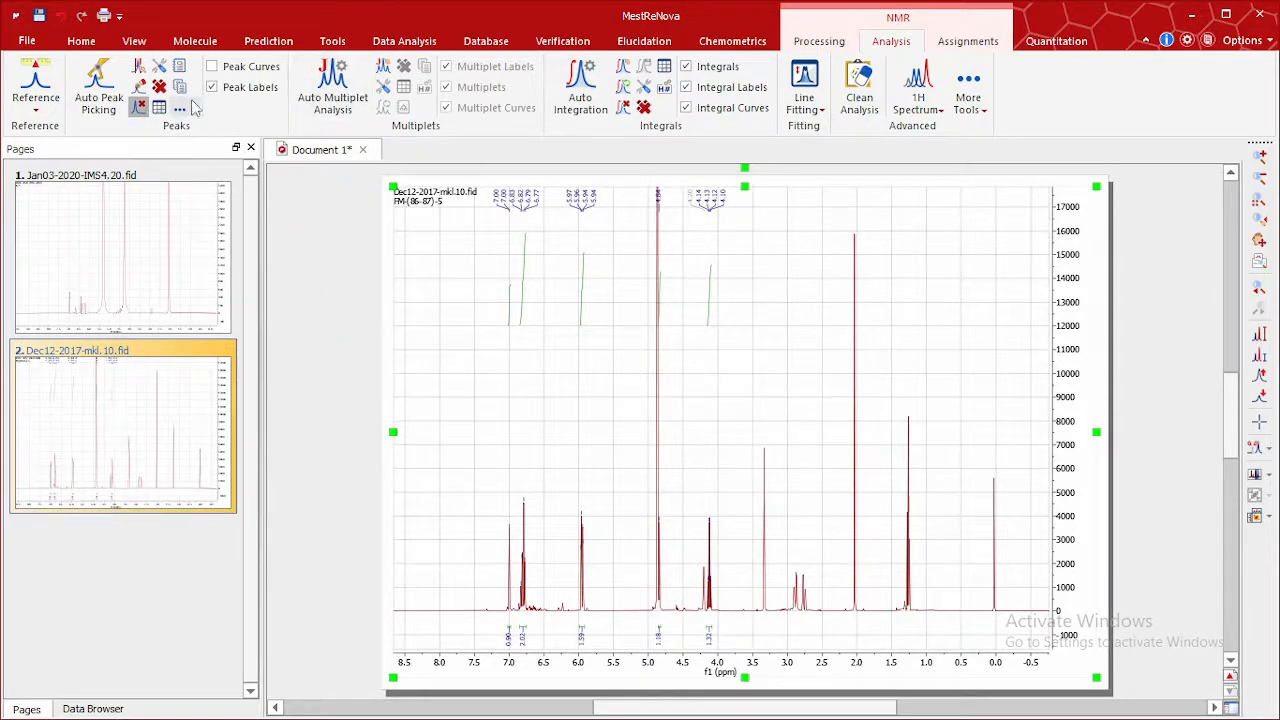
click(158, 87)
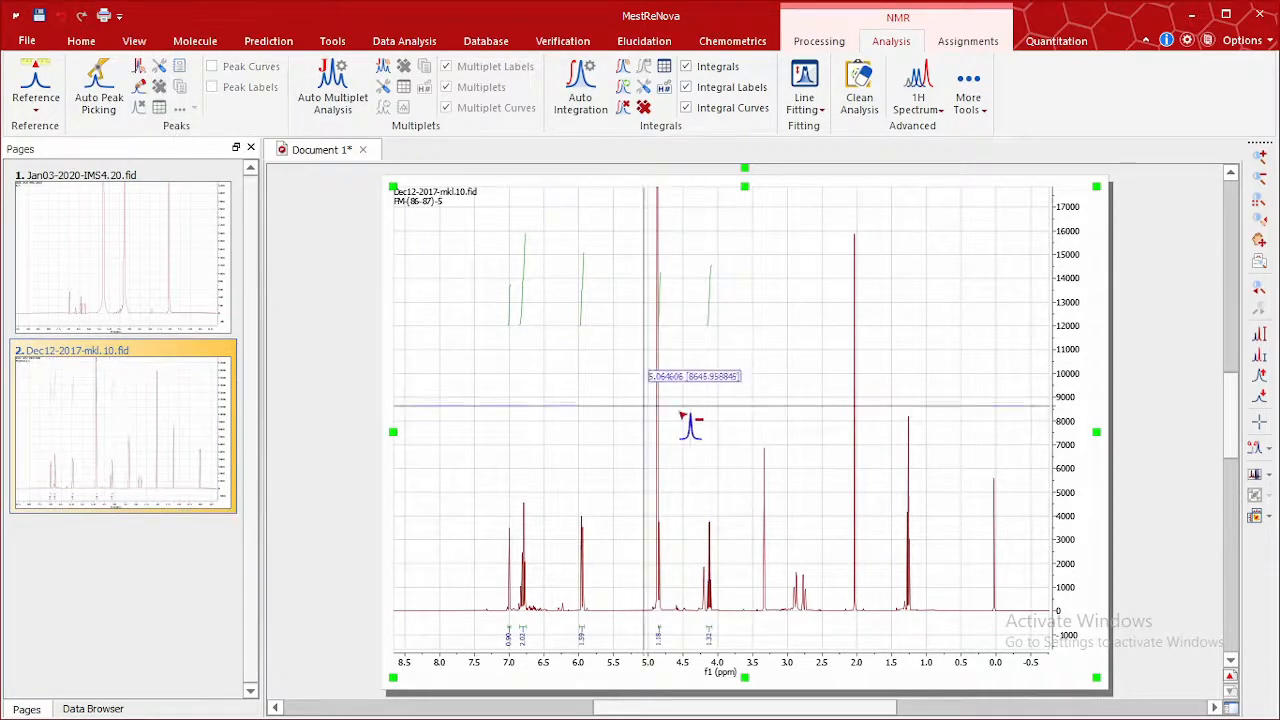
click(643, 107)
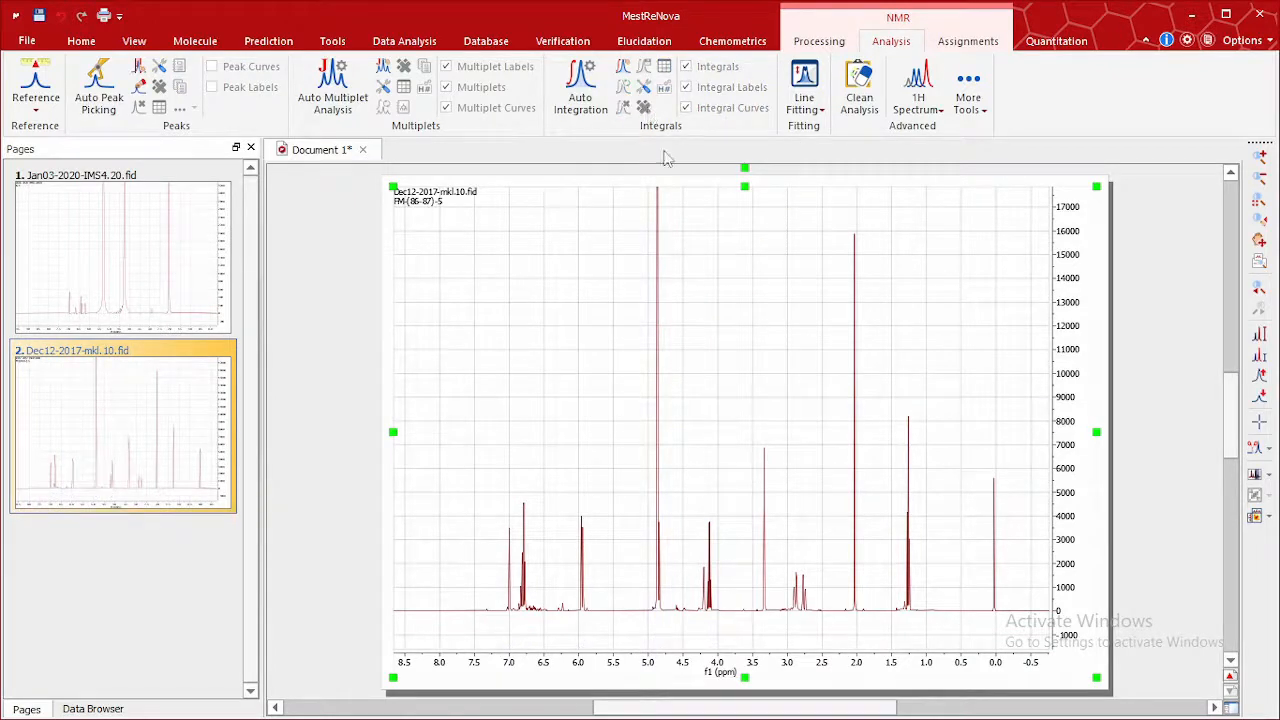
Step: Integrate the second spectrum automatically without picked peaks and expand the aromatic region from about 7.25 to 6.5 ppm
click(585, 95)
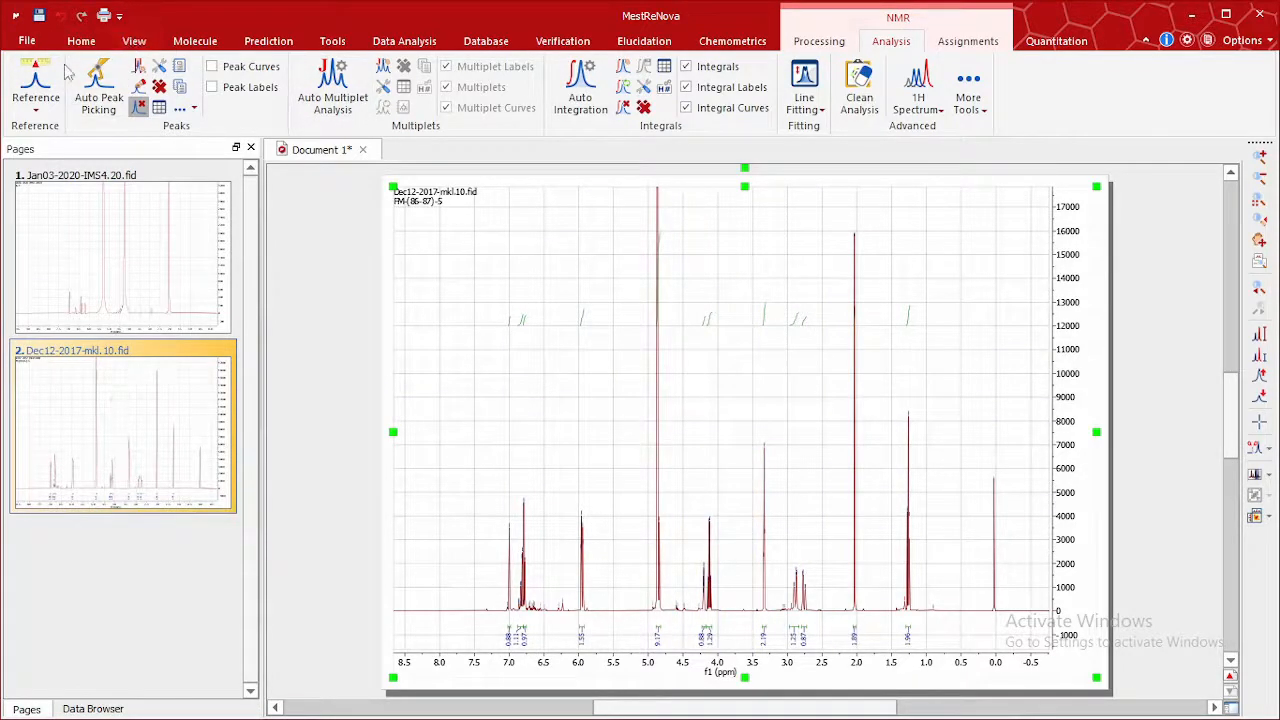
click(134, 41)
click(29, 85)
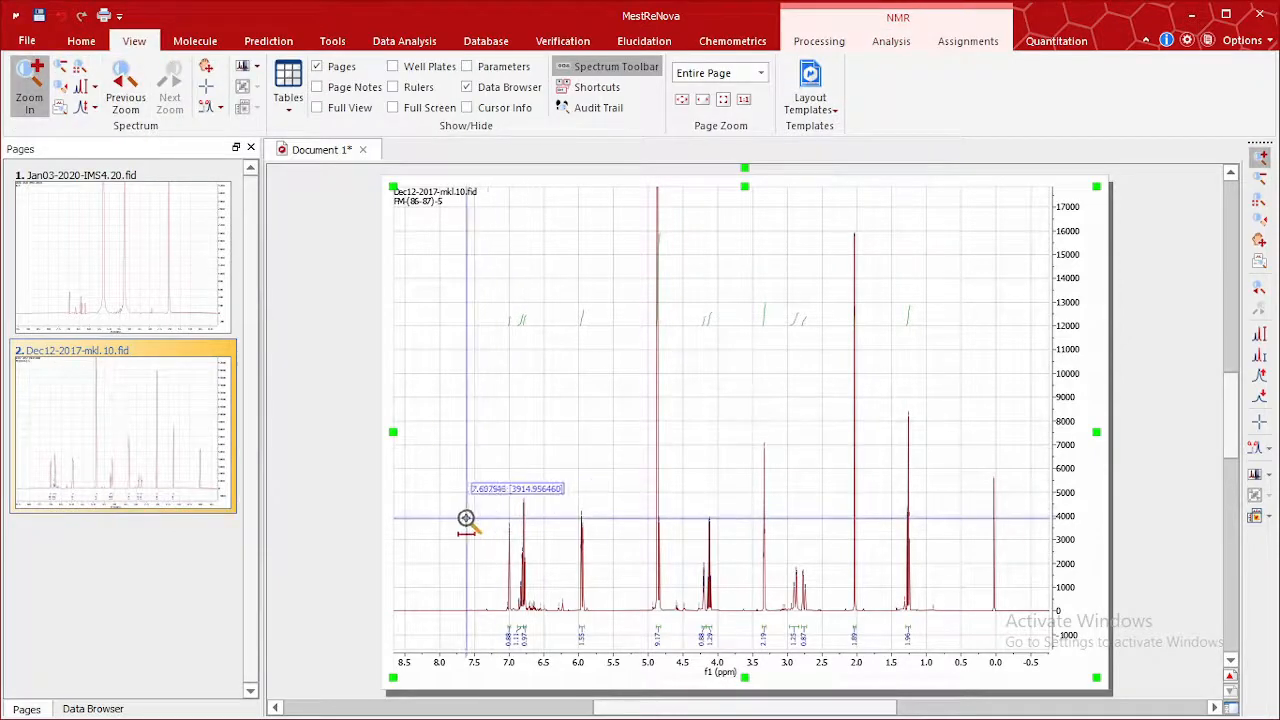
drag(466, 520, 648, 528)
drag(556, 513, 661, 532)
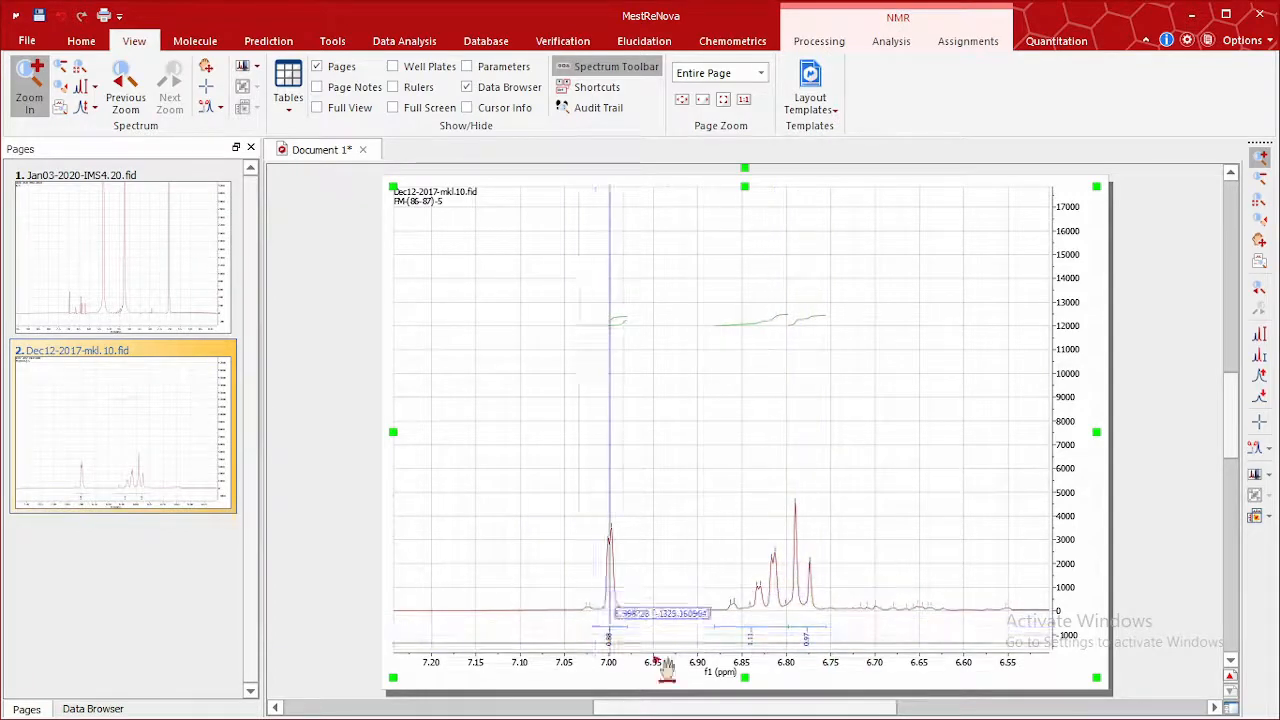
Step: Zoom out the second spectrum and display it from about 8.7 to -1.8 ppm
click(60, 68)
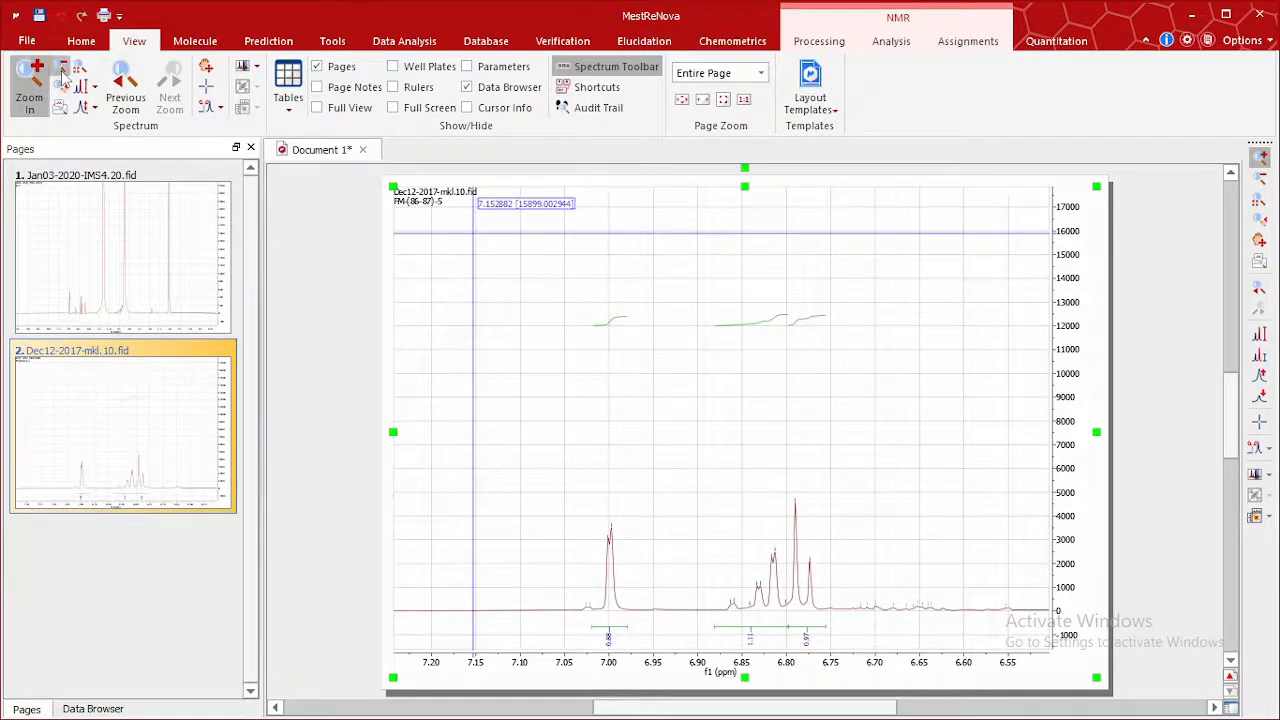
click(694, 418)
click(700, 412)
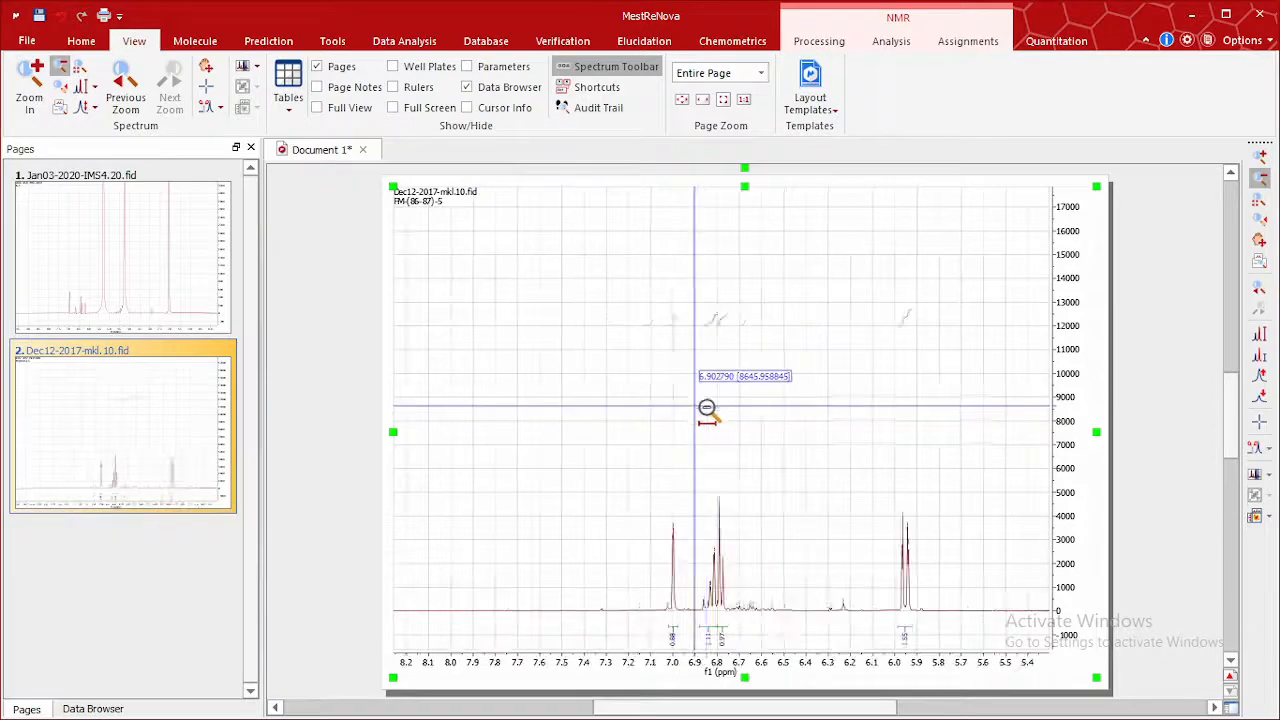
click(706, 405)
click(702, 401)
click(768, 537)
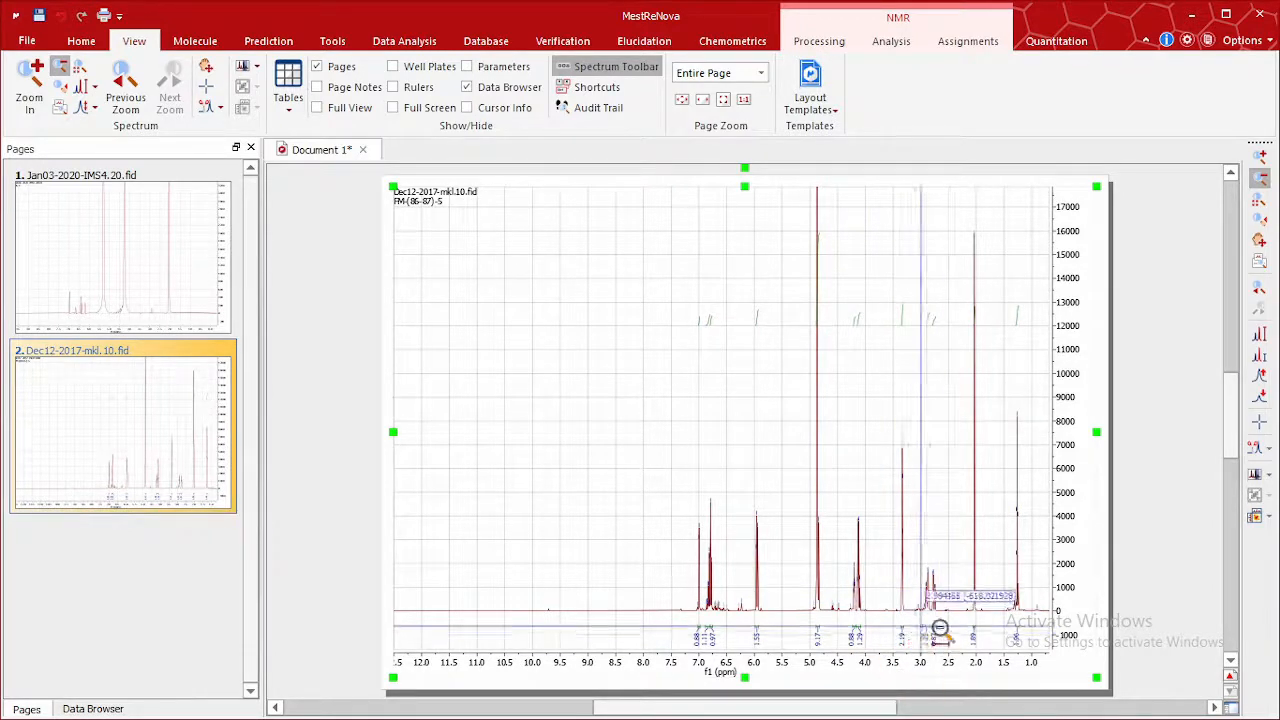
drag(940, 628, 914, 633)
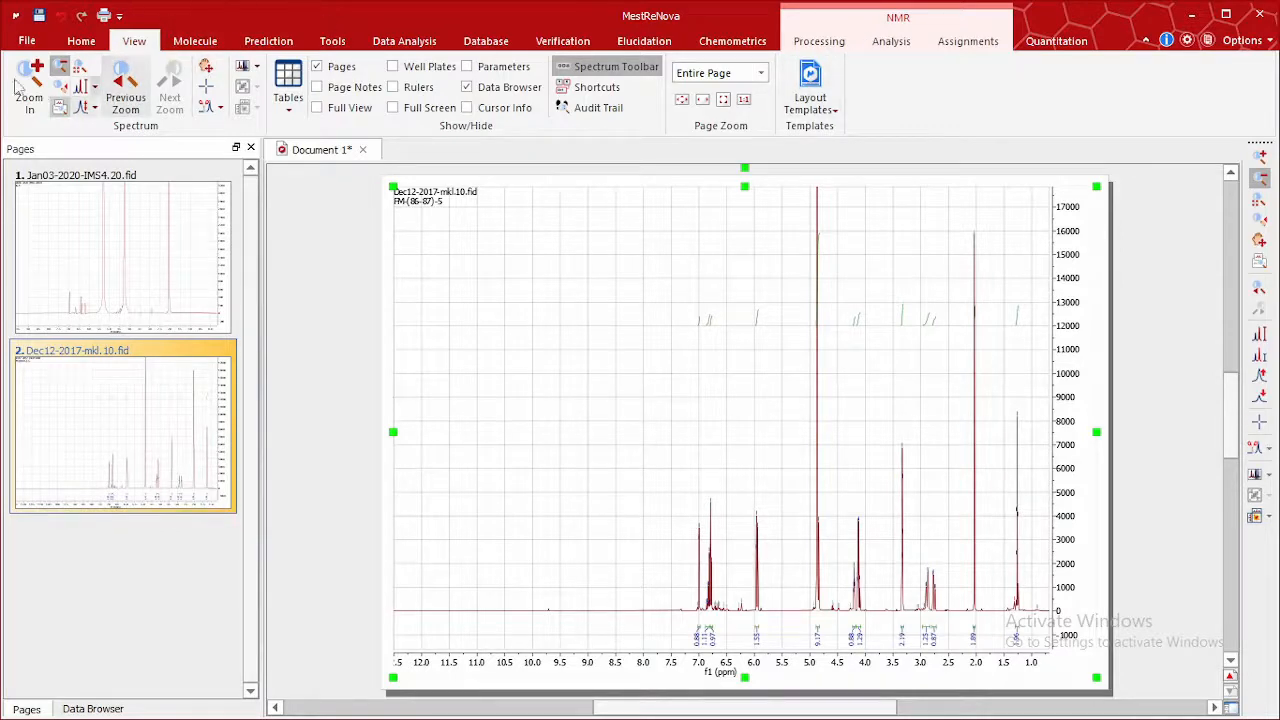
click(60, 68)
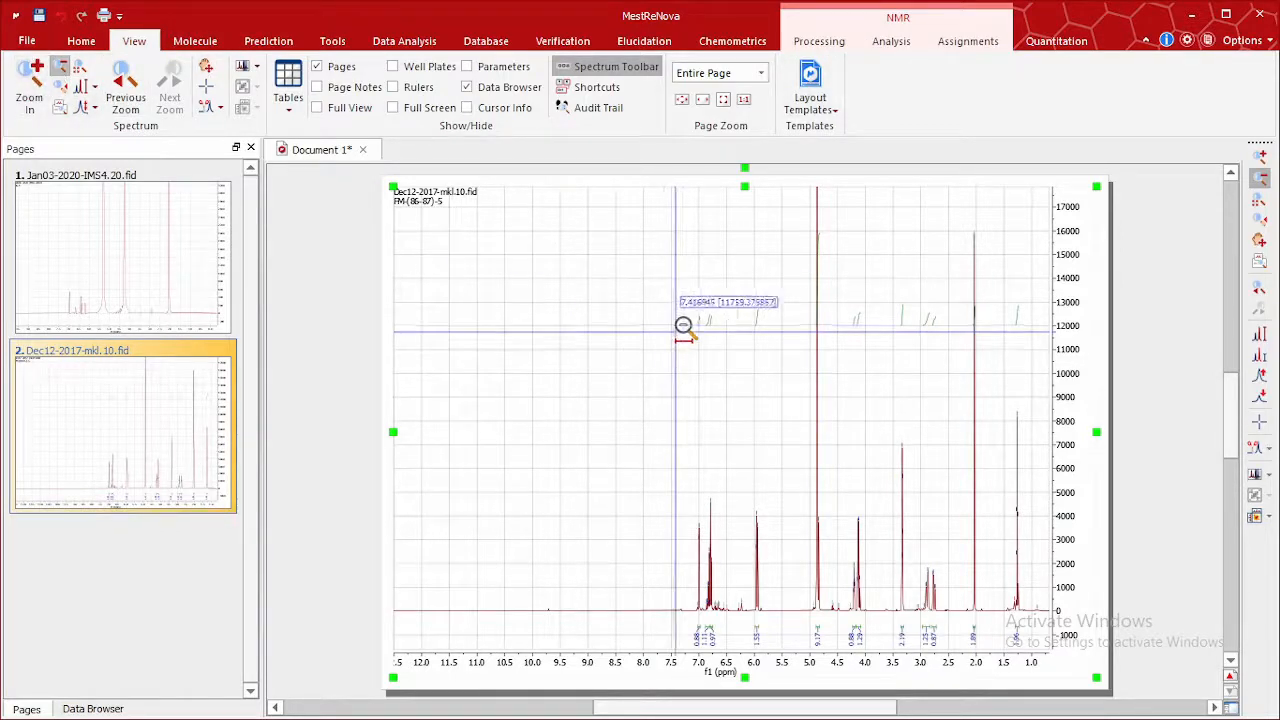
click(680, 407)
click(30, 85)
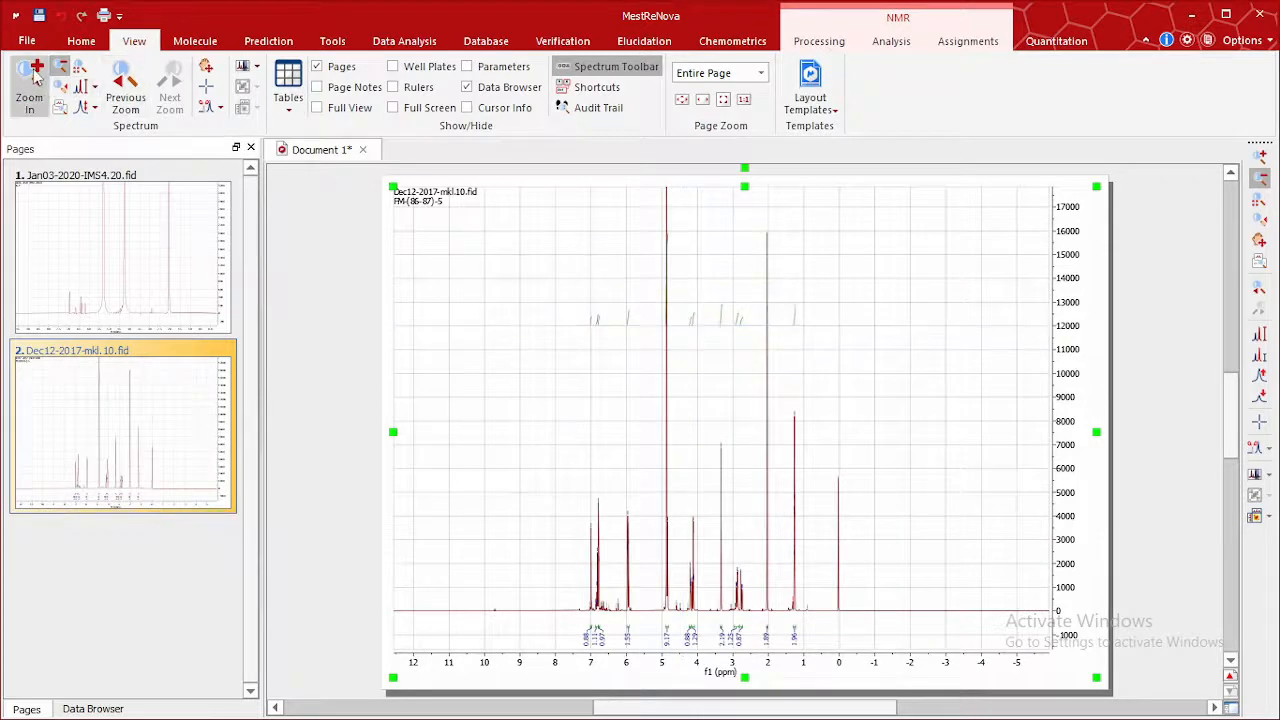
drag(531, 506, 917, 546)
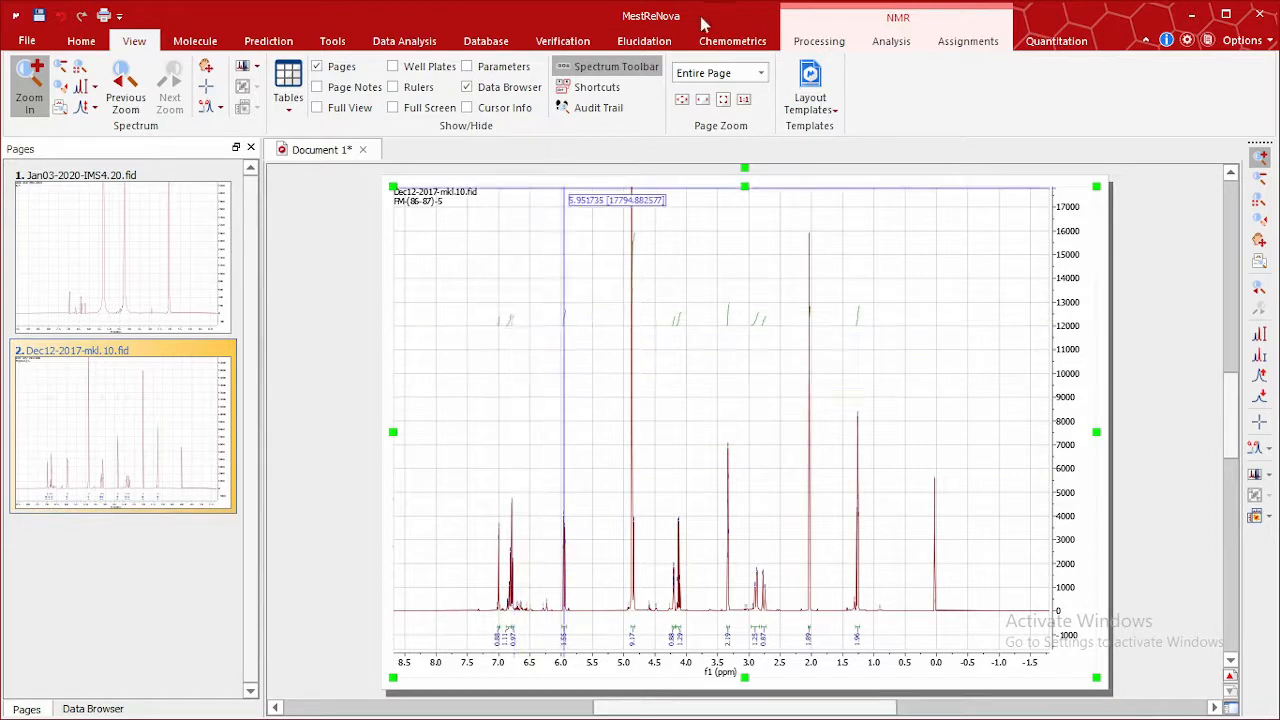
Step: Run automatic multiplet analysis on the whole Dec12-2017-mkl.10 spectrum
click(891, 43)
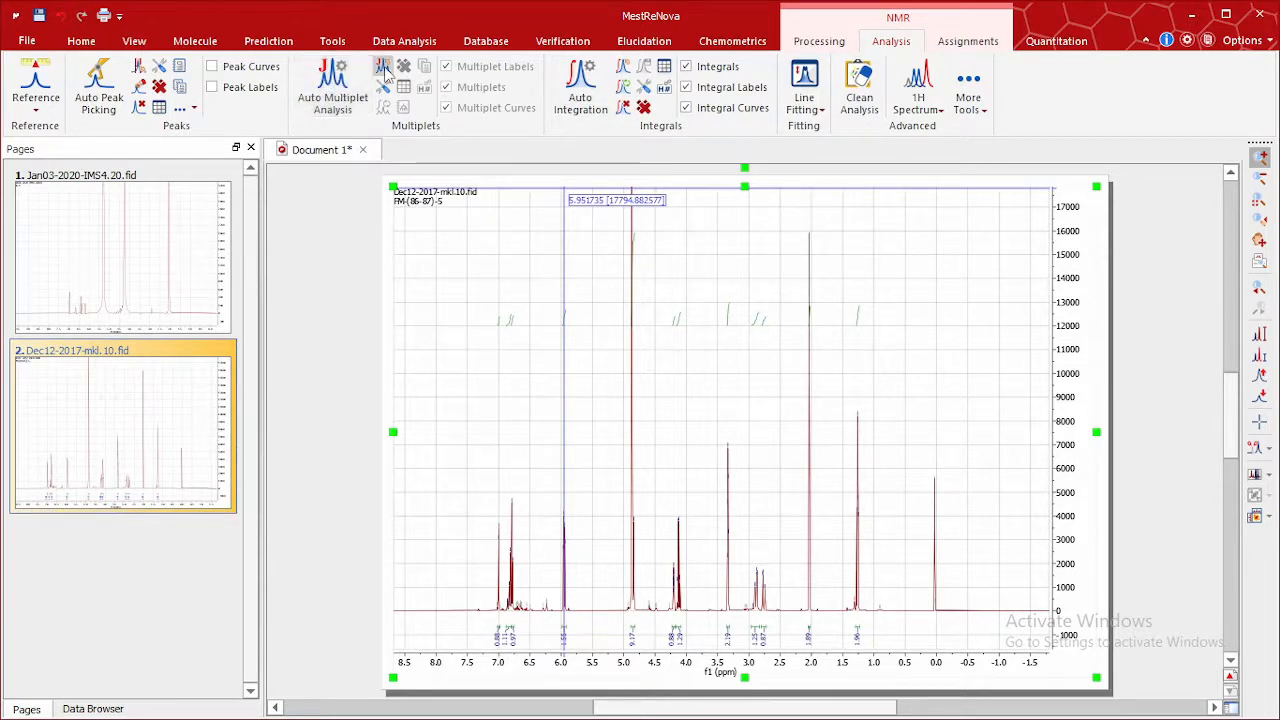
click(343, 89)
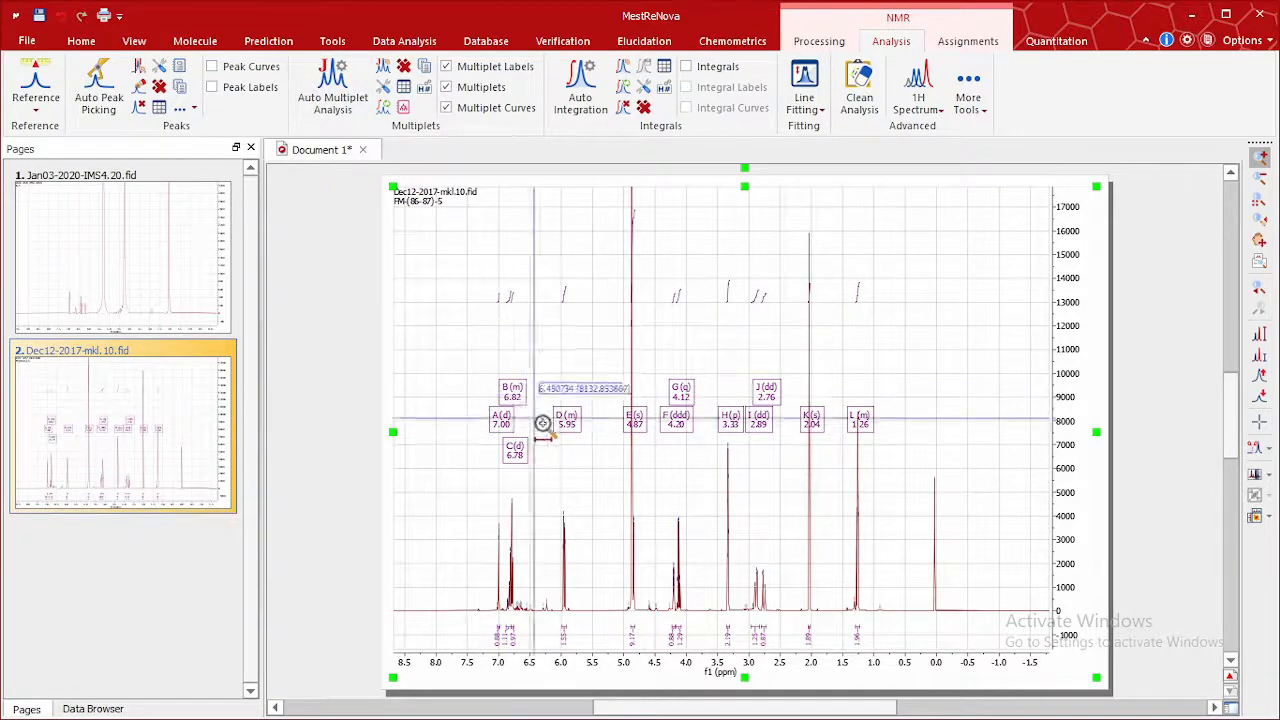
Step: Open multiplet F near 4.20 ppm for editing and examine its class, coupling constants and integral in the Multiplet Manager
click(383, 66)
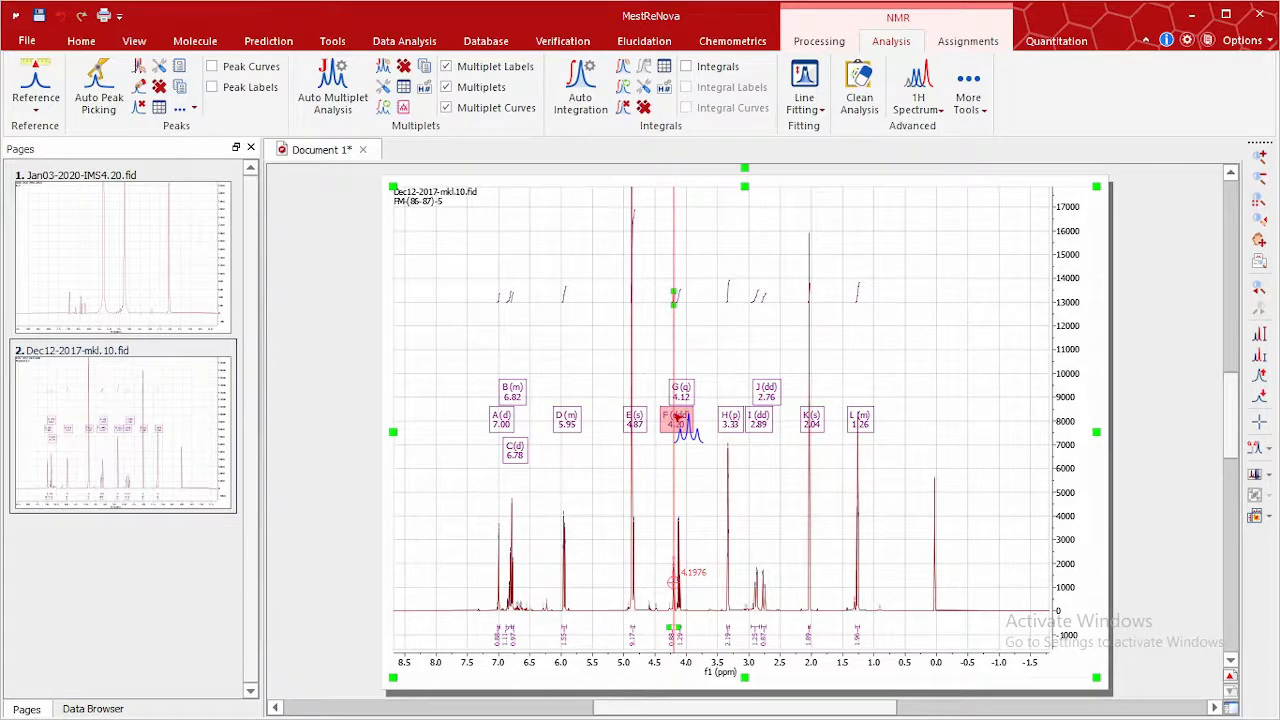
right_click(676, 418)
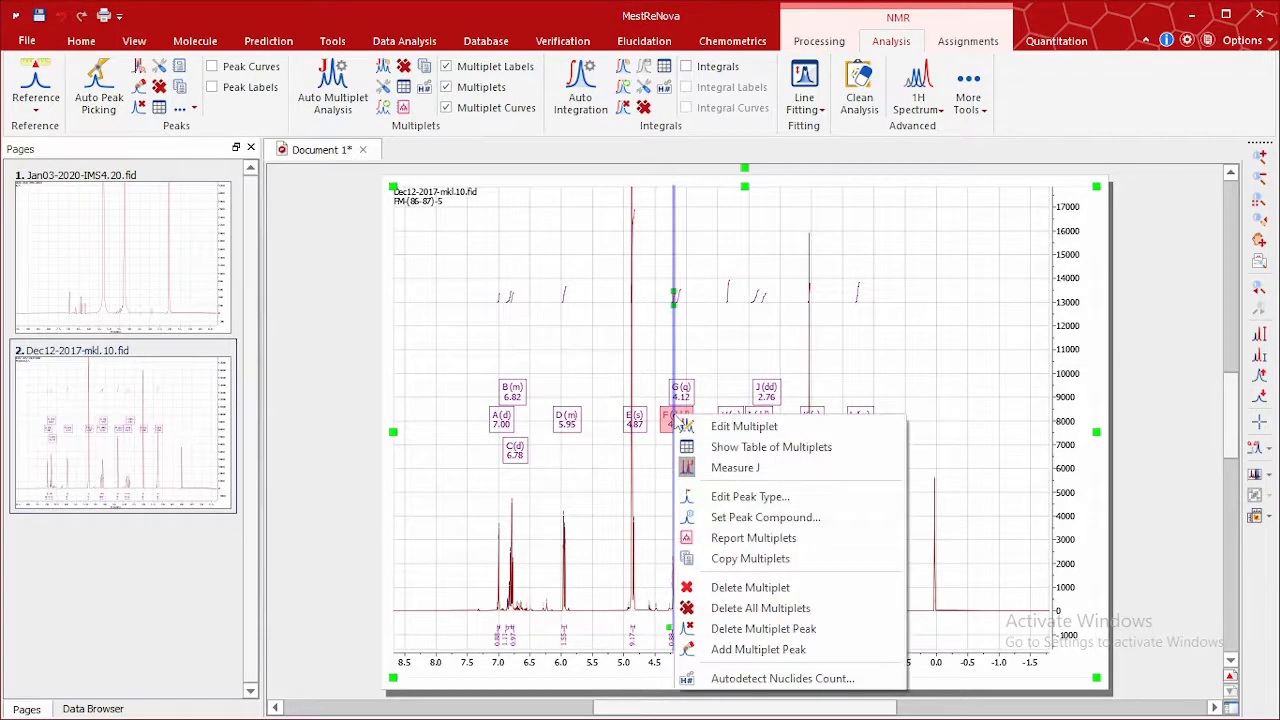
click(740, 426)
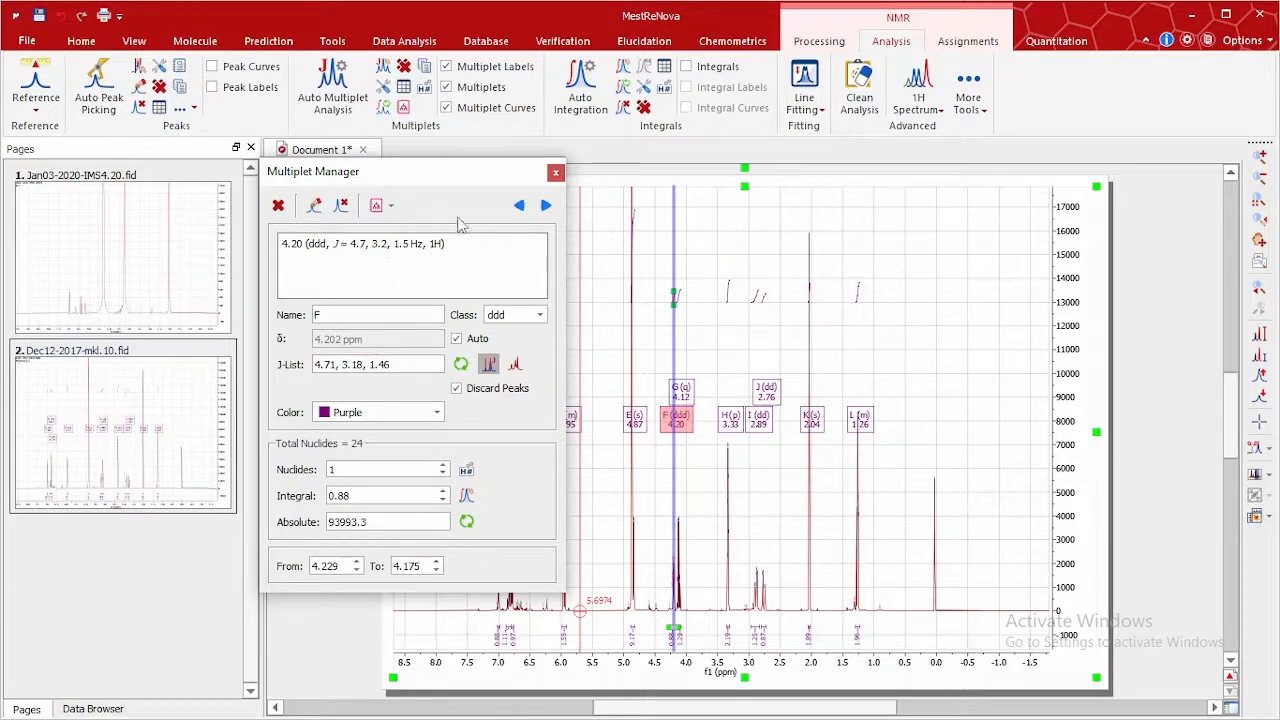
click(556, 174)
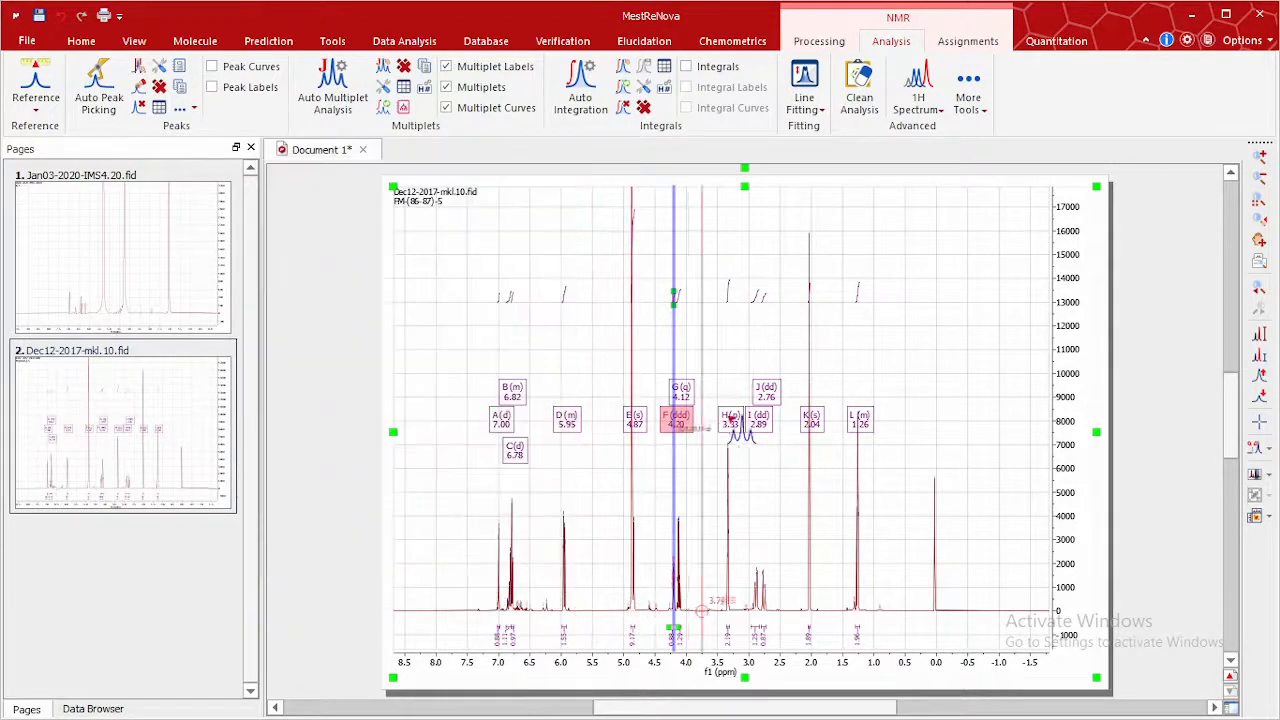
Step: Examine multiplet I near 2.89 ppm and multiplet L near 1.26 ppm in the Multiplet Manager
right_click(762, 422)
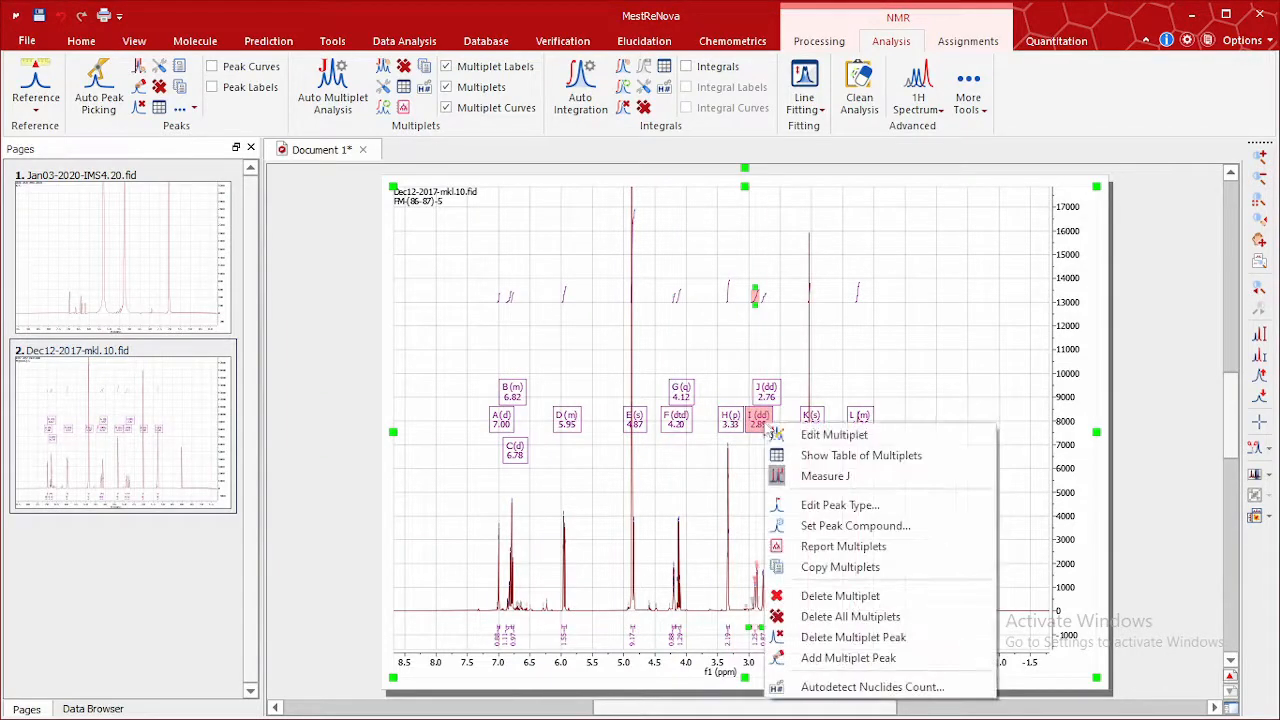
click(782, 434)
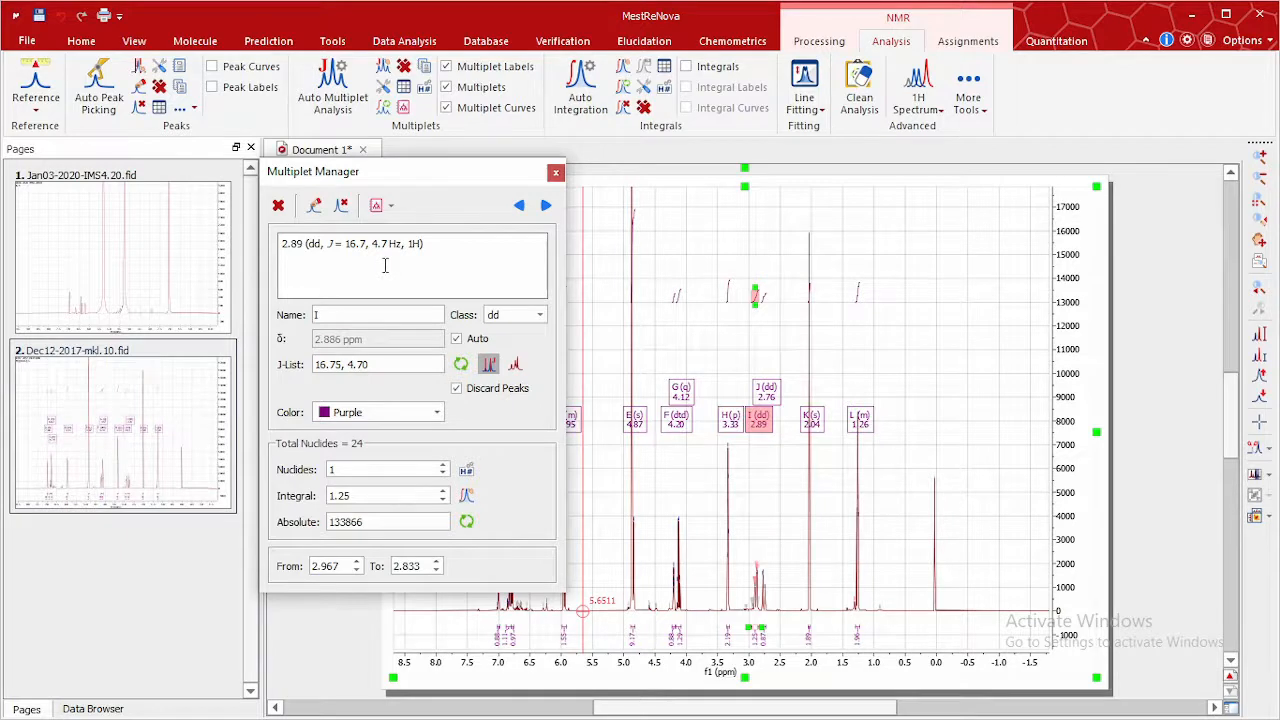
click(556, 174)
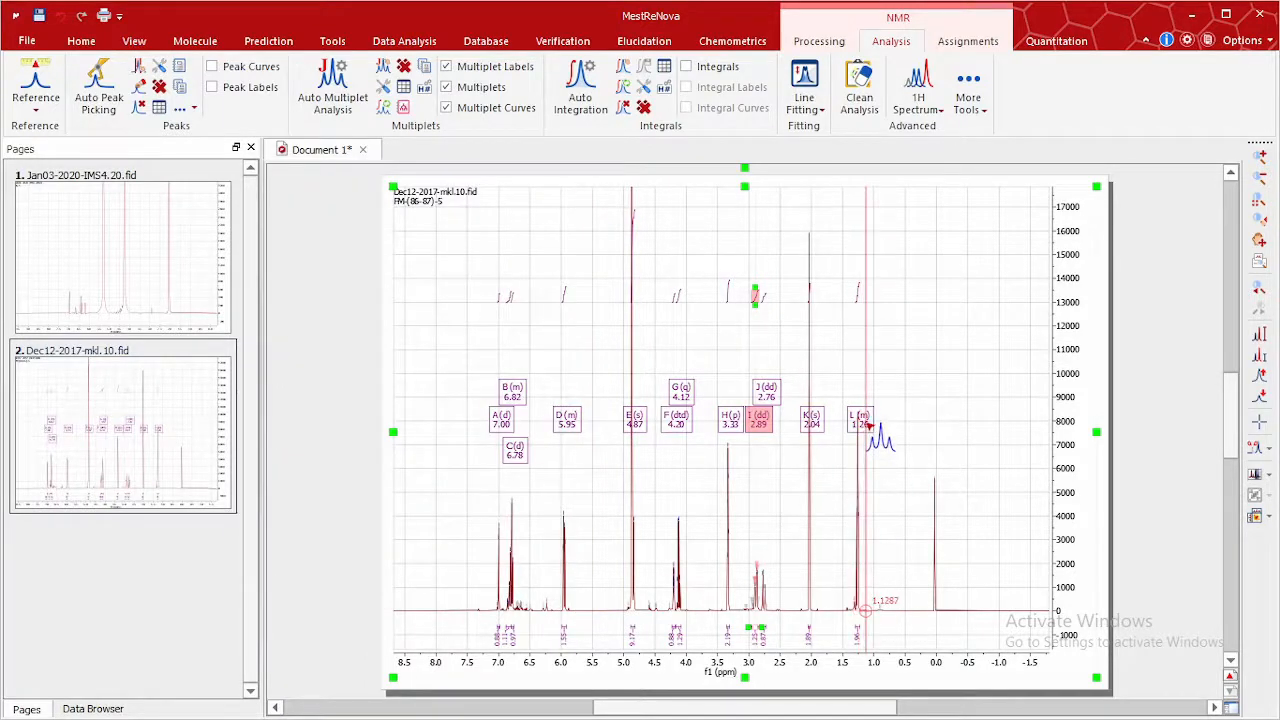
right_click(868, 426)
click(880, 434)
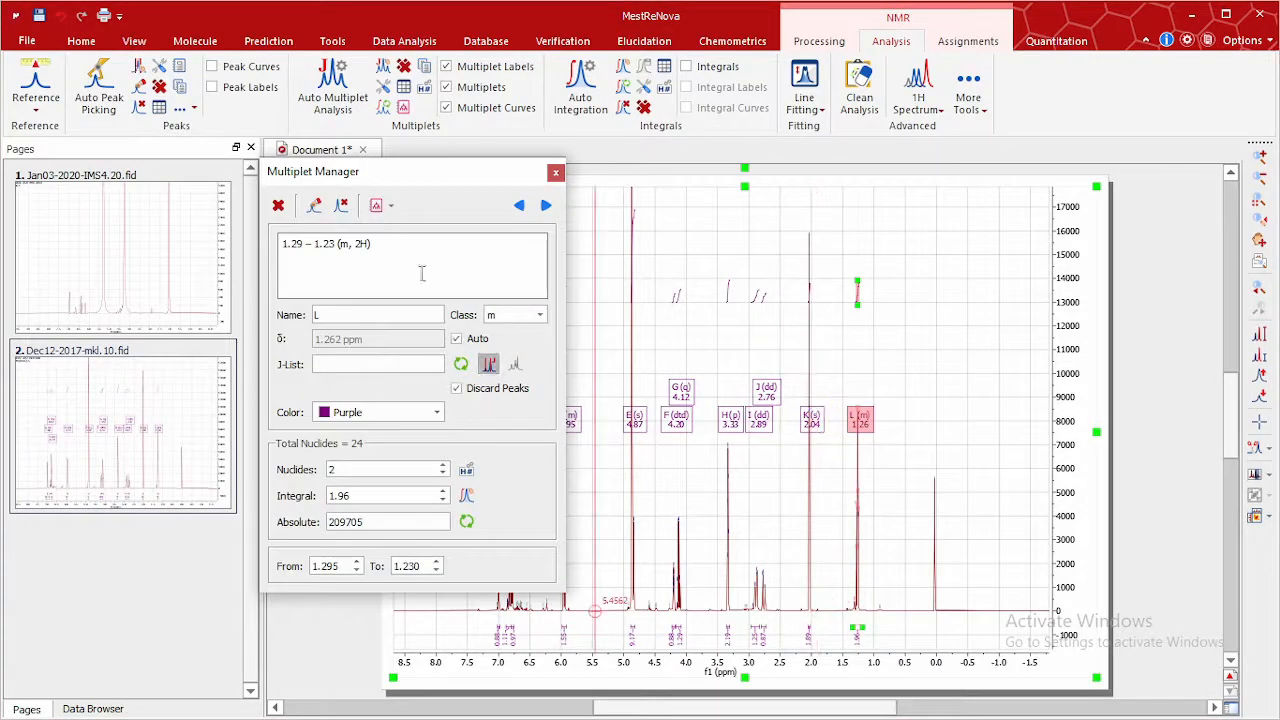
click(556, 172)
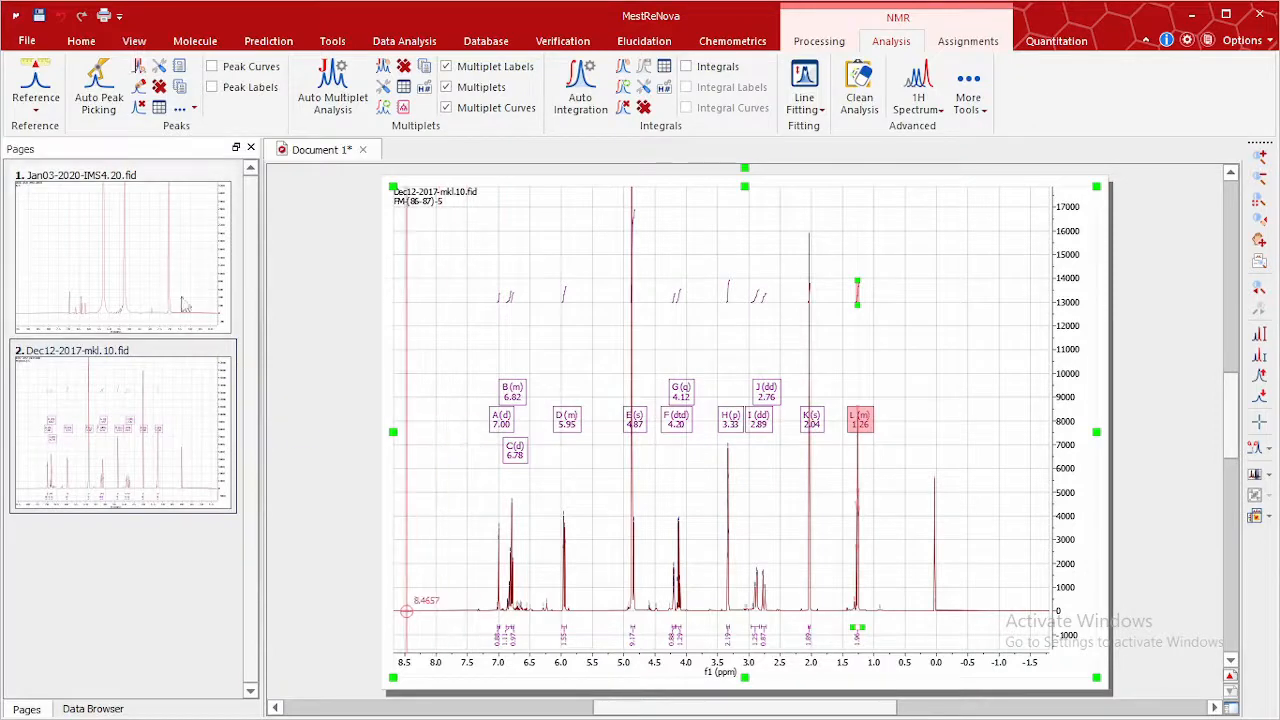
Step: Open the FID data from folder 11 of Workshop Files FID as a new page and increase its peak intensity
click(160, 270)
click(115, 426)
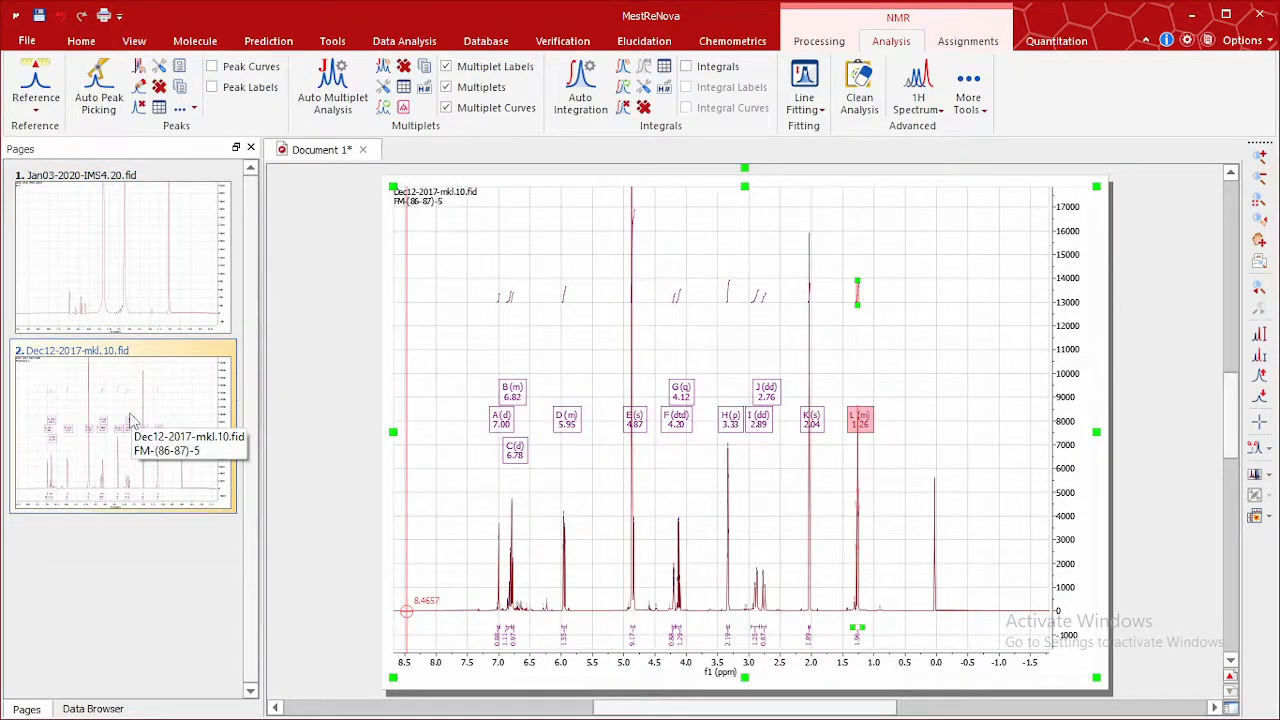
key(ctrl+o)
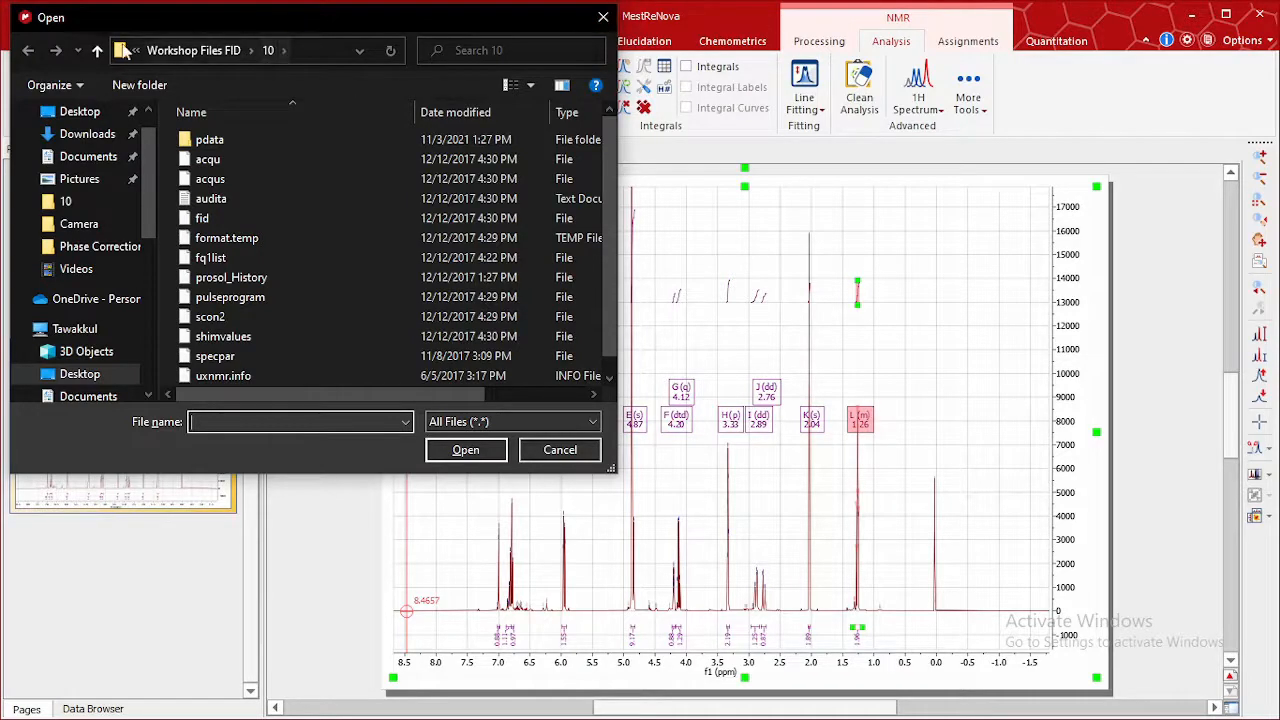
click(190, 50)
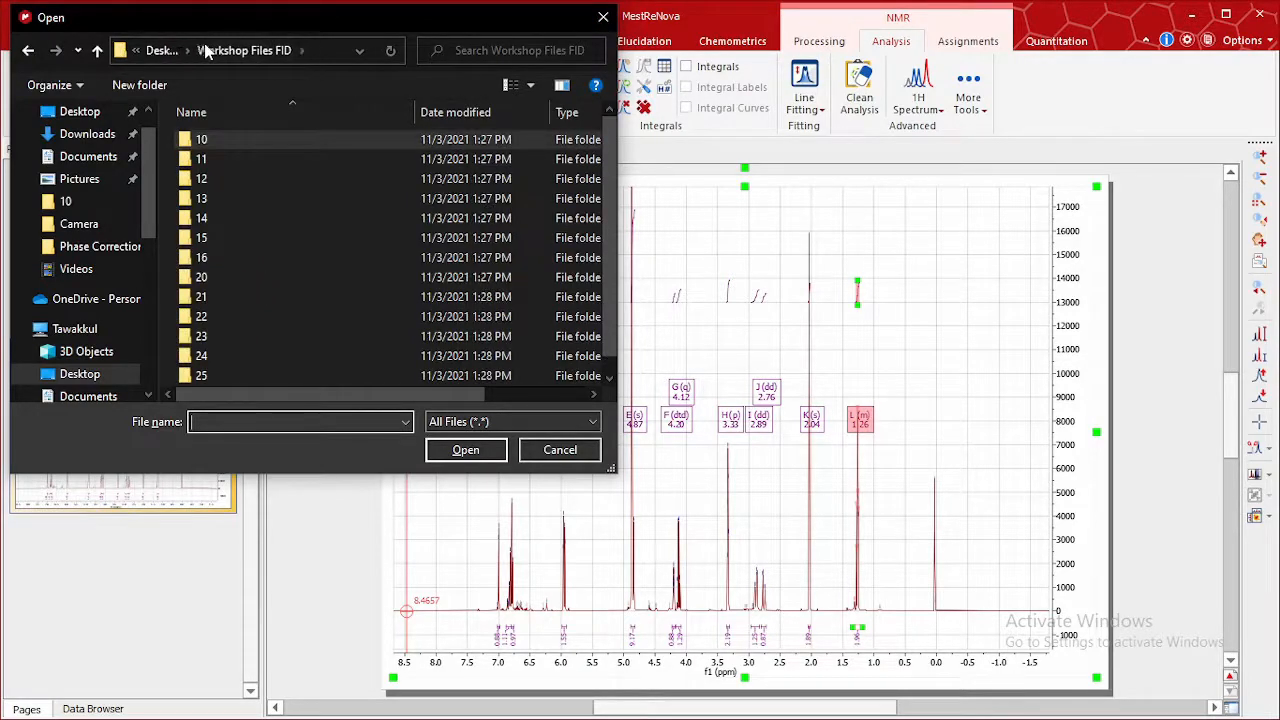
double_click(237, 158)
double_click(237, 245)
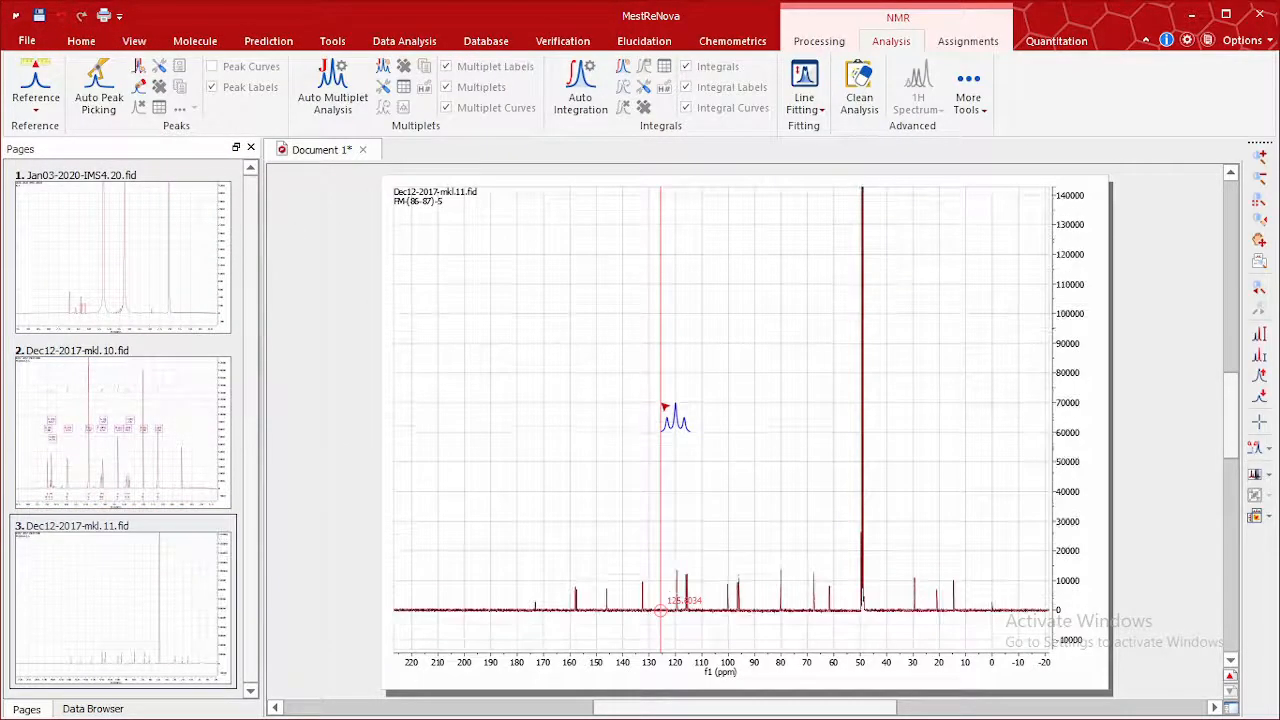
scroll(663, 408, up, 5)
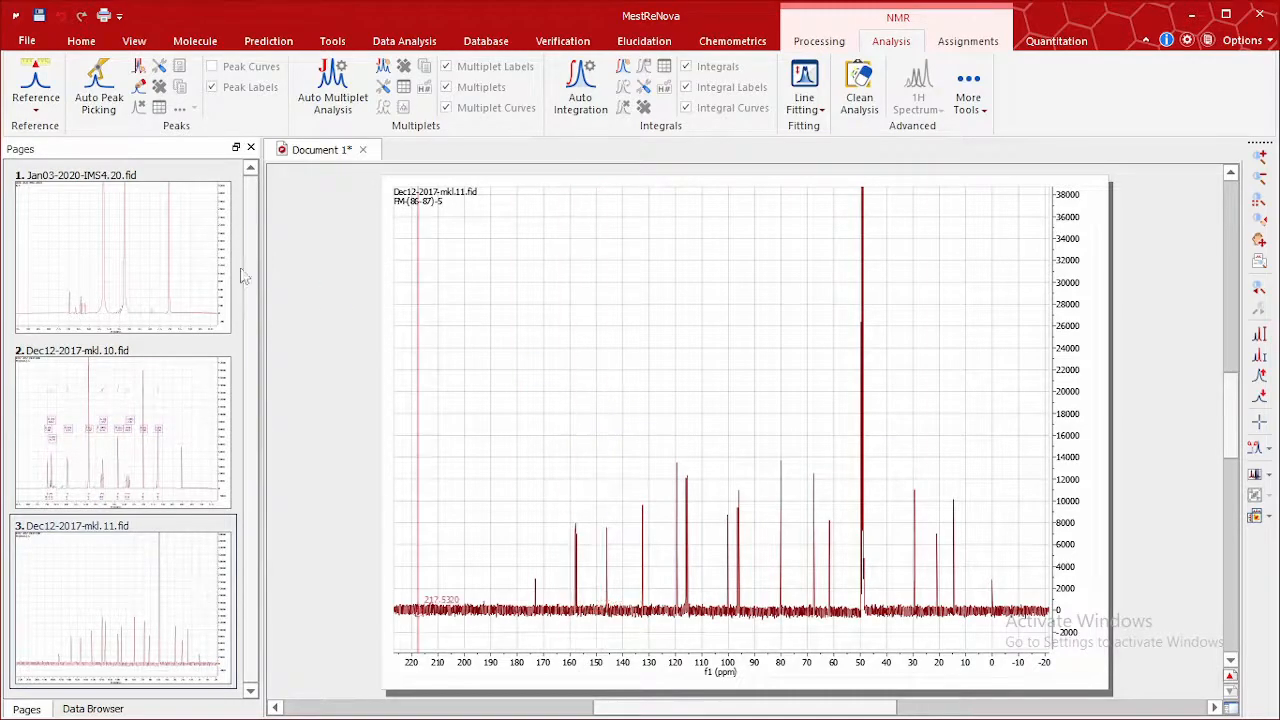
Step: Delete the Jan03-2020-IMS4.20 spectrum page from the document
click(143, 453)
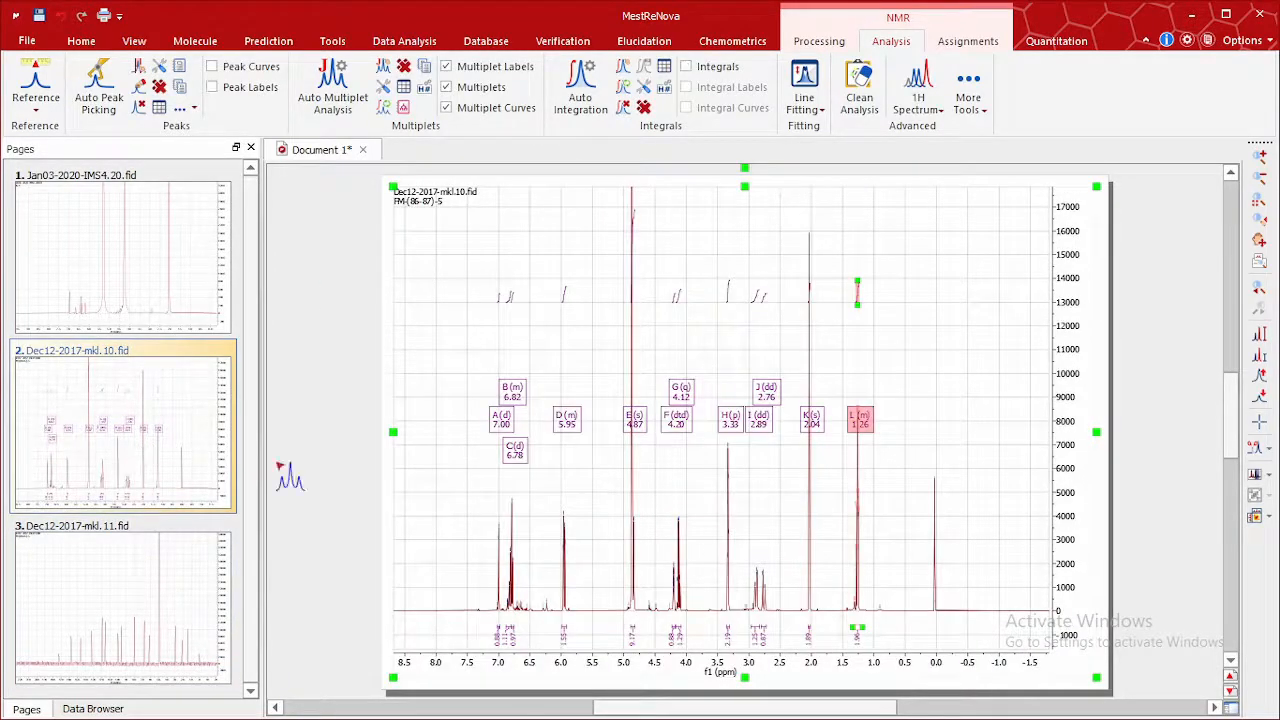
click(43, 190)
key(Delete)
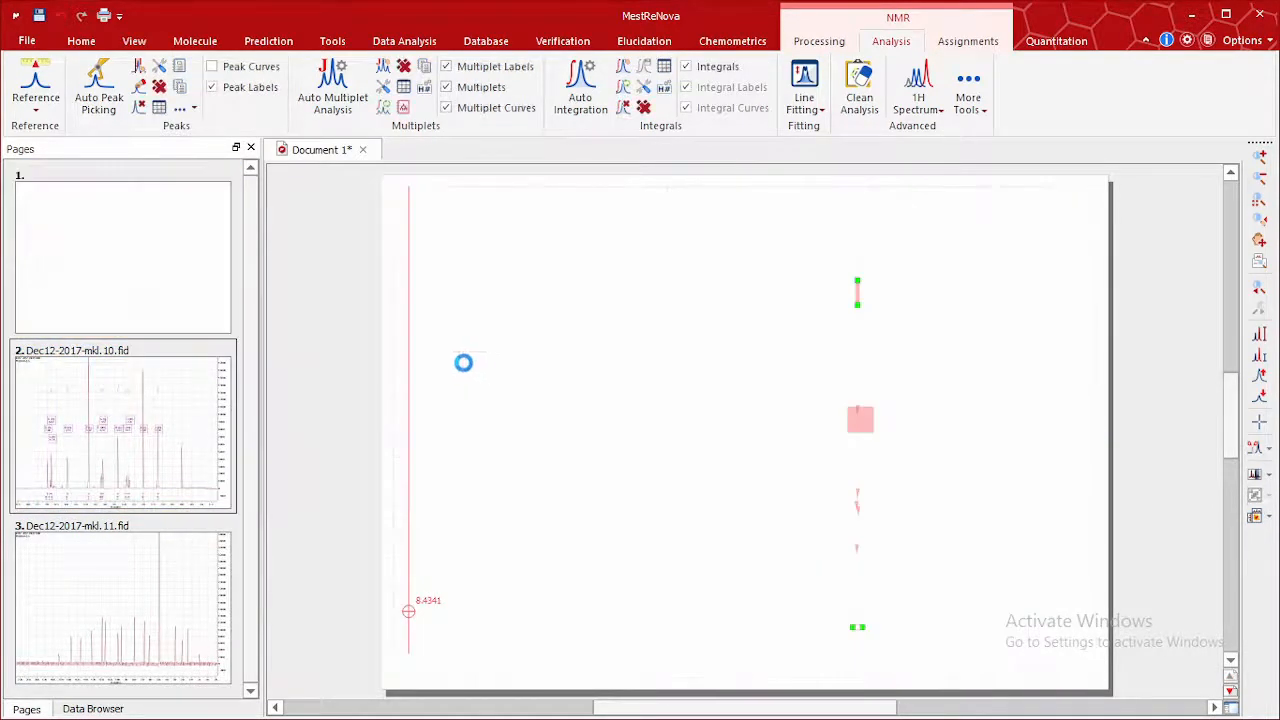
Step: Pick the peaks of the Dec12-2017-mkl.11 spectrum automatically and raise the peak intensity
click(150, 420)
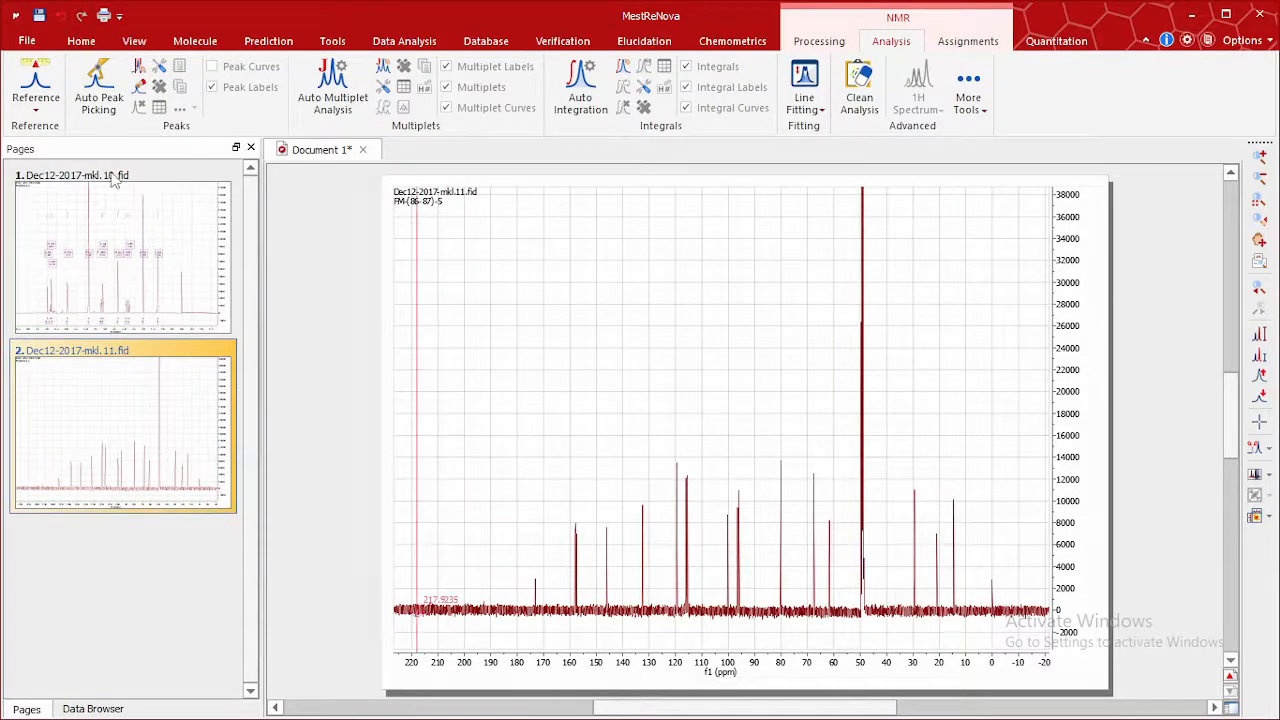
click(96, 79)
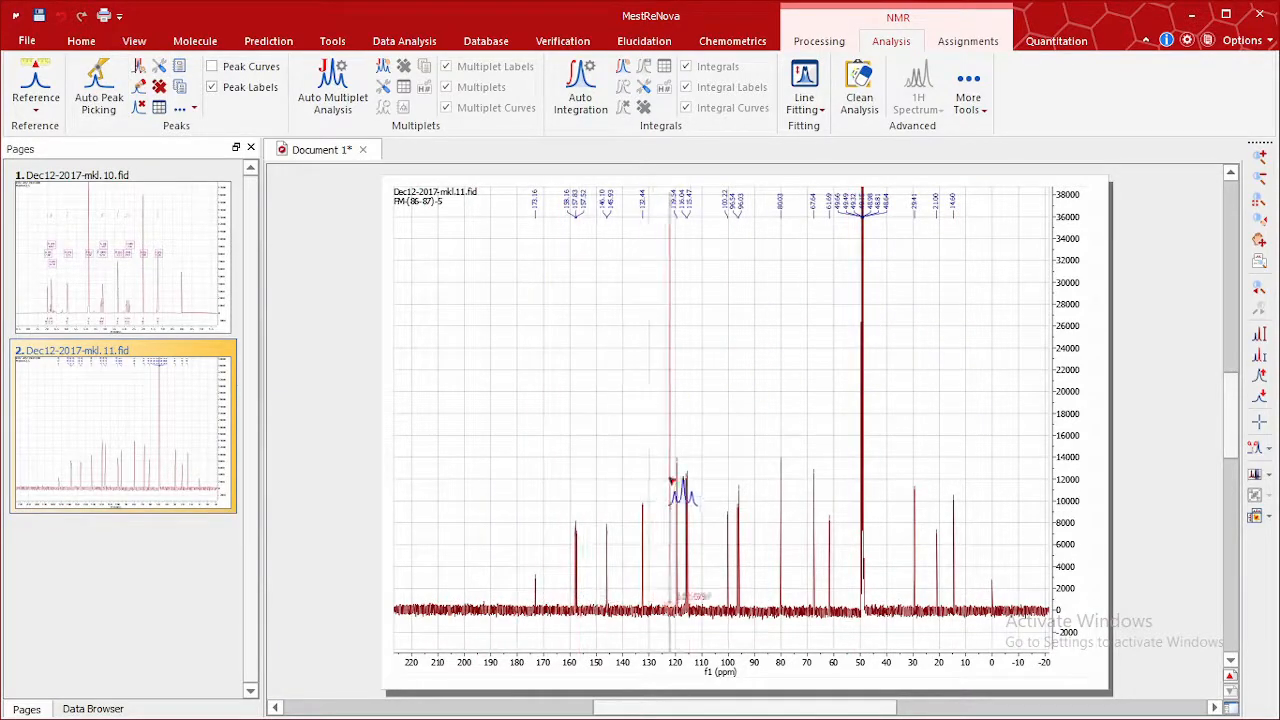
scroll(646, 457, up, 1)
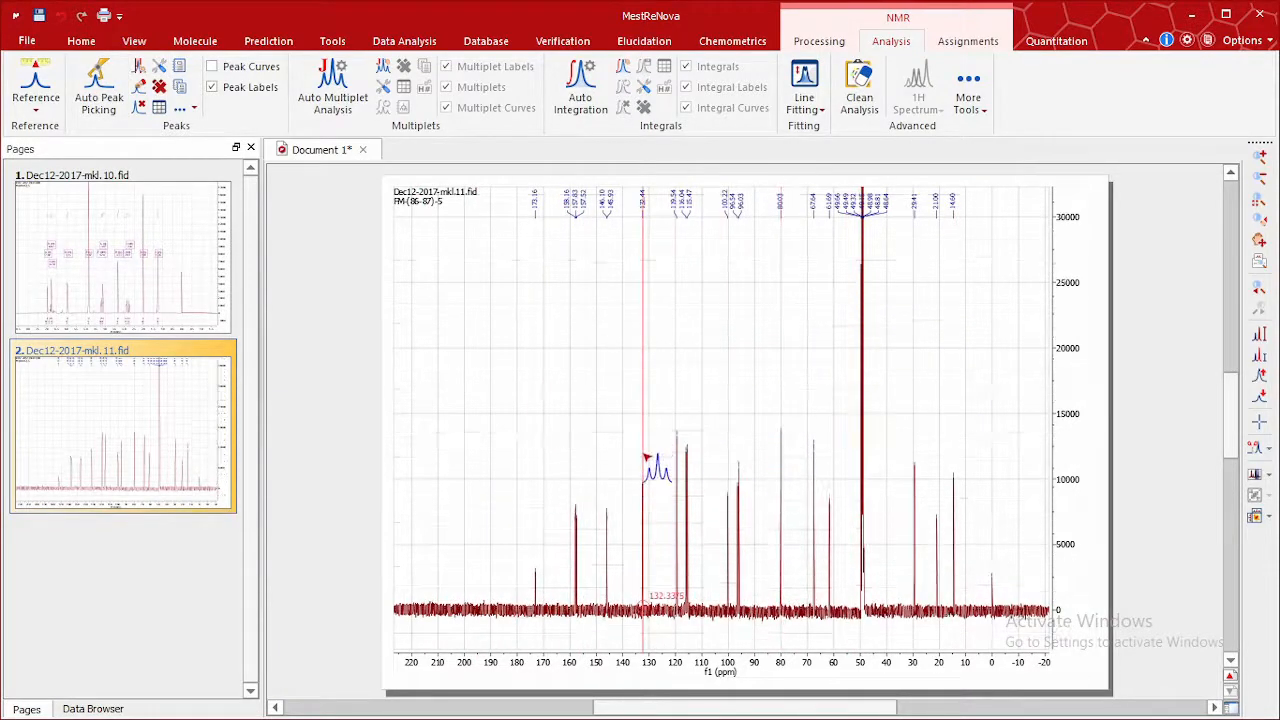
scroll(646, 457, up, 3)
scroll(646, 457, down, 3)
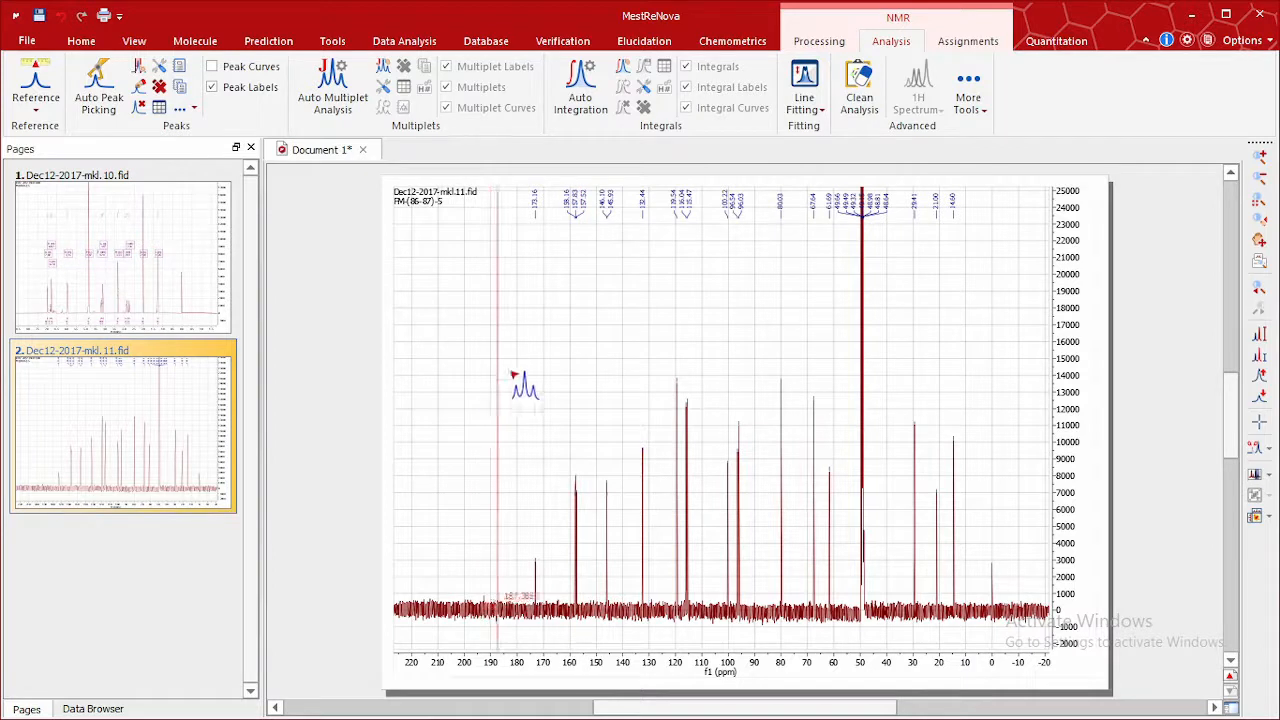
Step: Expand the downfield region of the Dec12-2017-mkl.11 spectrum to about 181 to 141 ppm
click(134, 41)
click(470, 520)
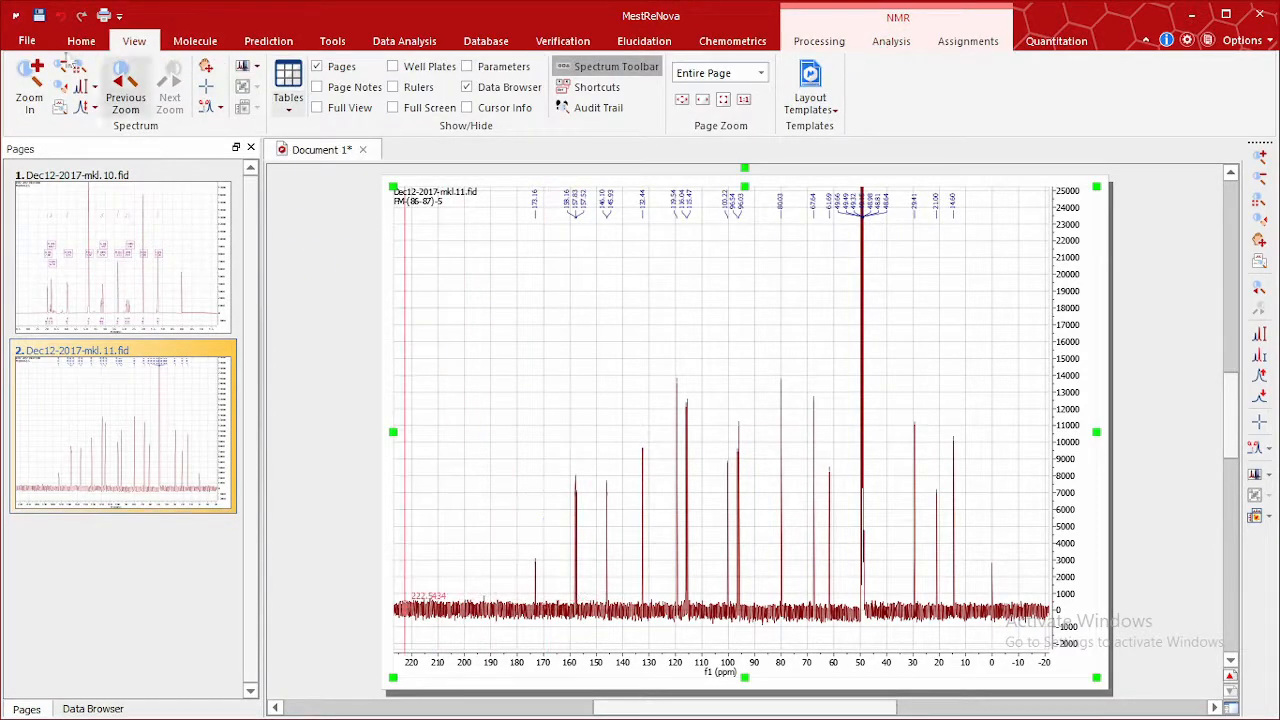
click(30, 85)
drag(463, 520, 974, 560)
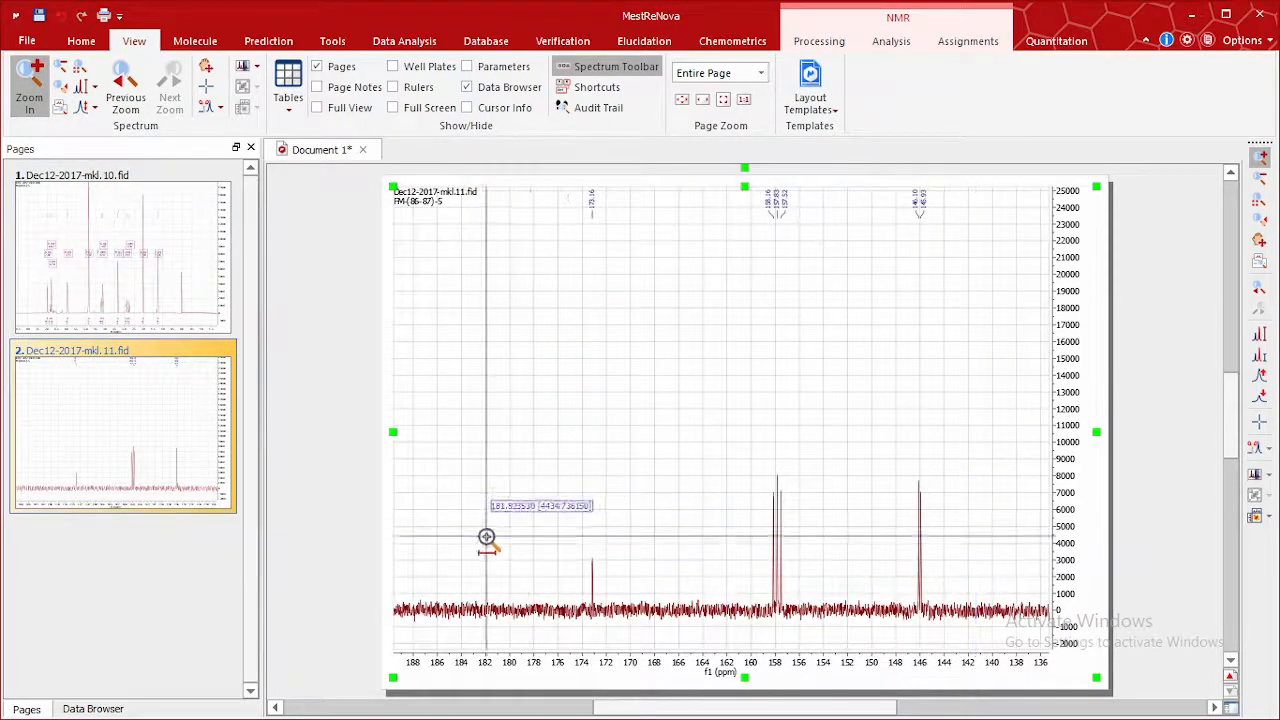
drag(486, 537, 977, 531)
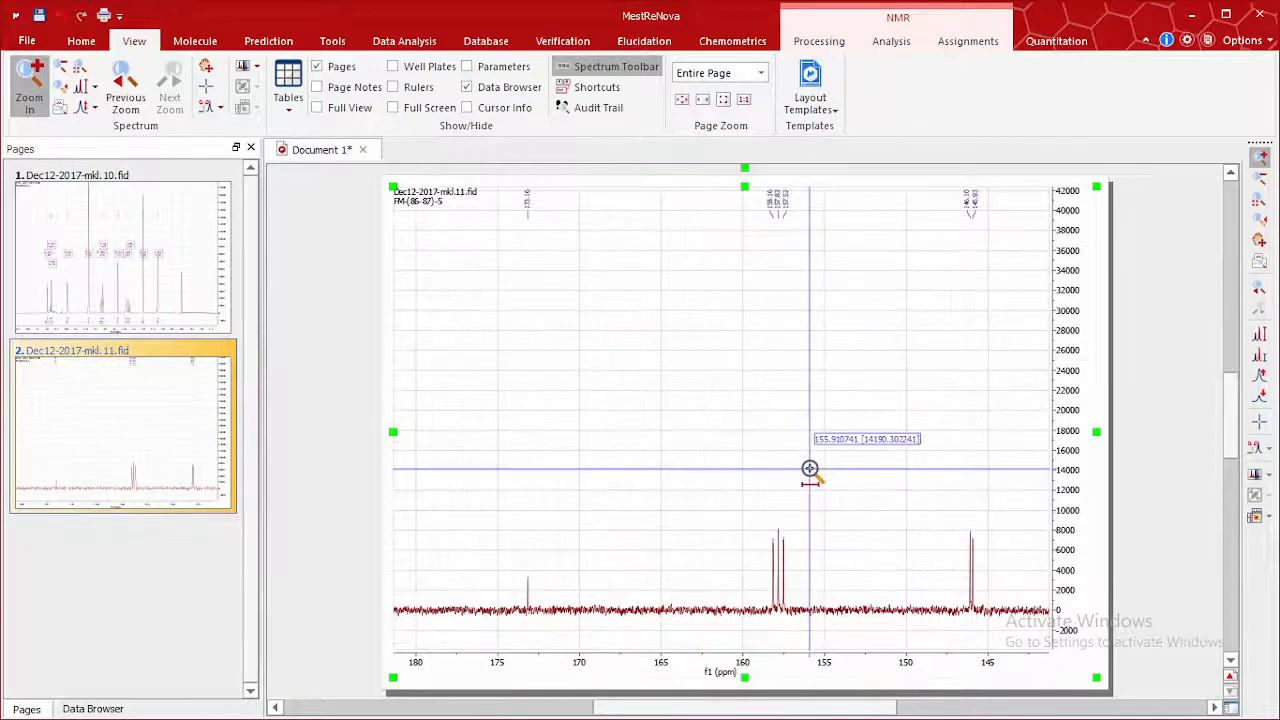
Step: Adjust the peak intensity of the expanded region so the vertical scale reaches about 27000
scroll(810, 468, up, 5)
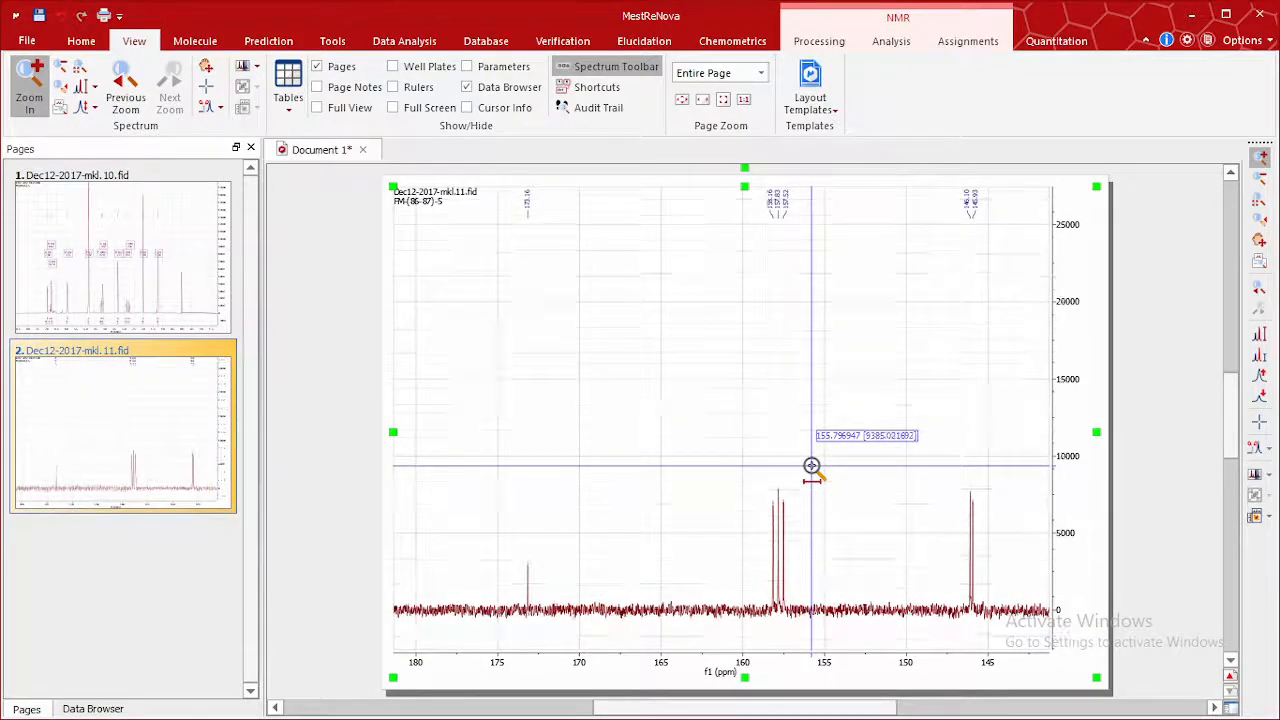
scroll(811, 466, up, 3)
scroll(813, 465, up, 2)
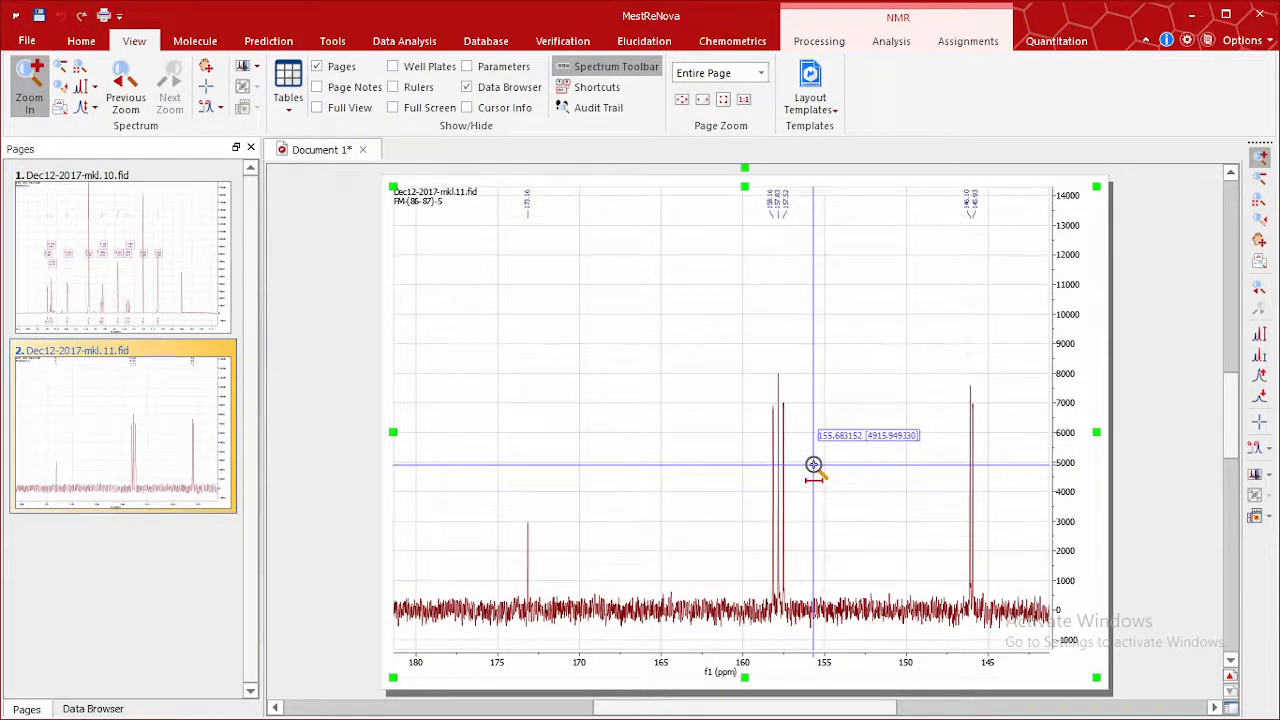
scroll(816, 465, down, 5)
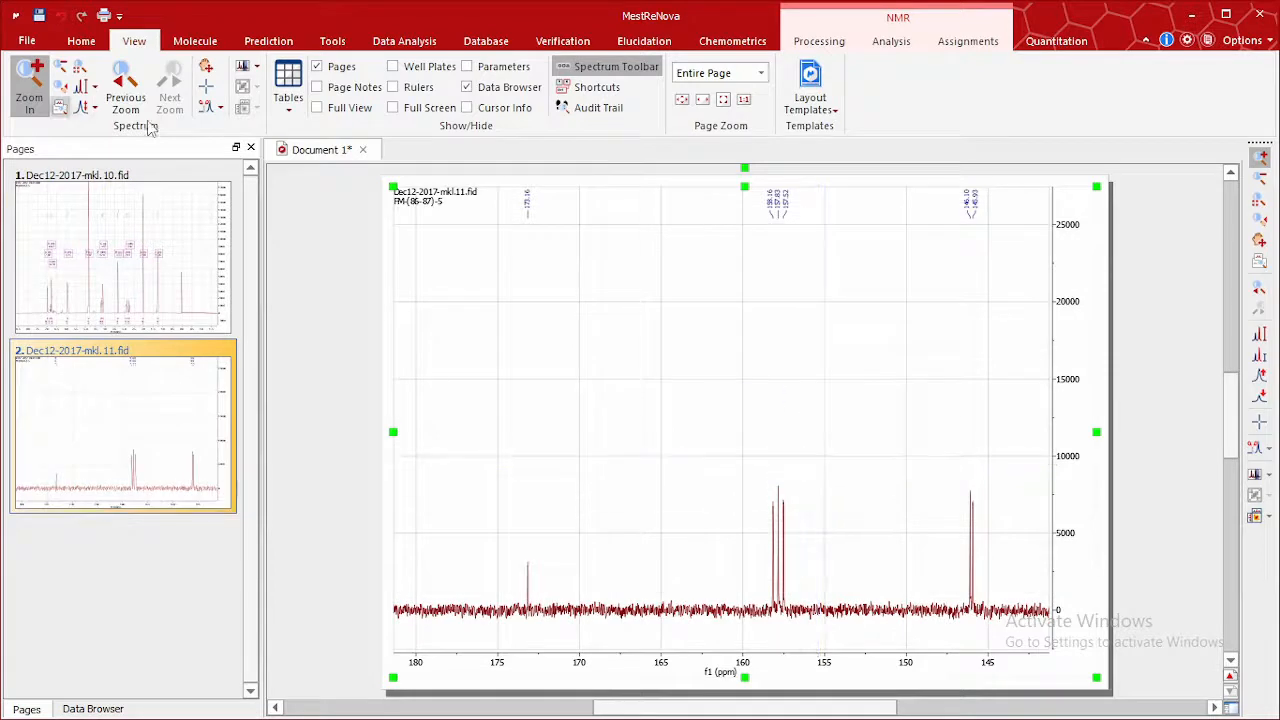
Step: Adjust the peak intensity of the expanded 181 to 141 ppm region so the vertical scale reaches about 26000
click(96, 112)
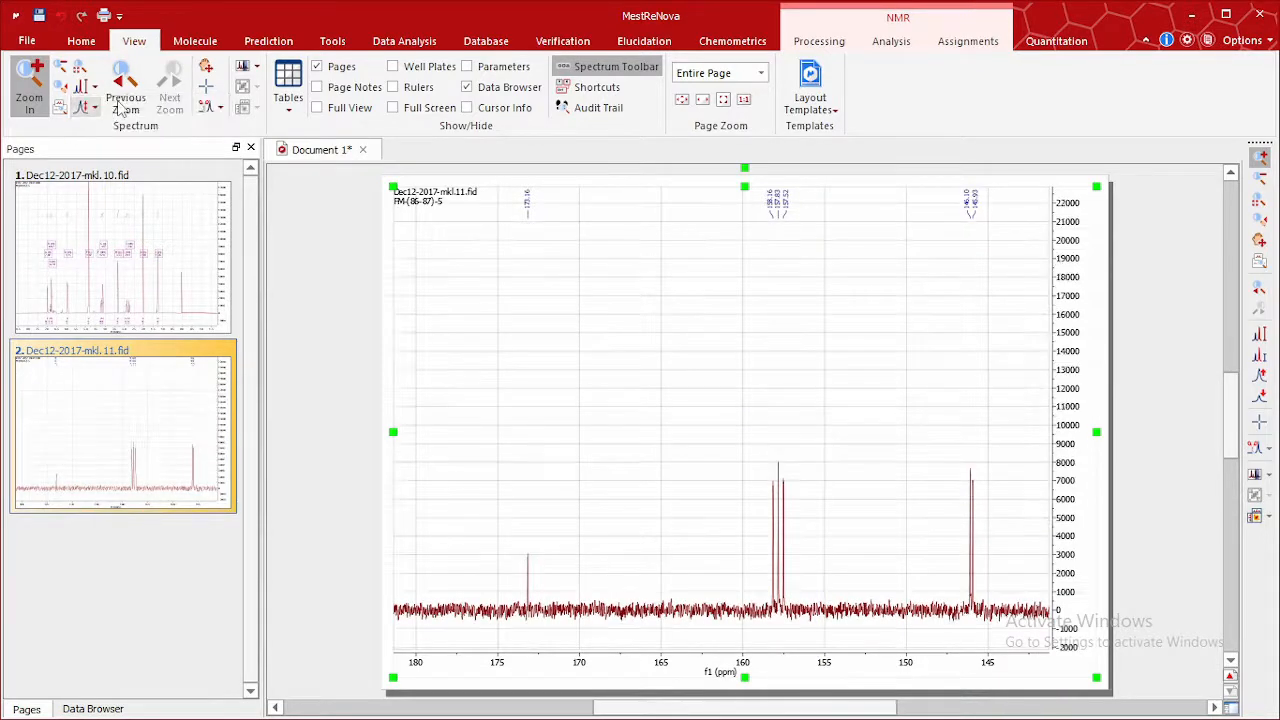
click(96, 112)
click(120, 126)
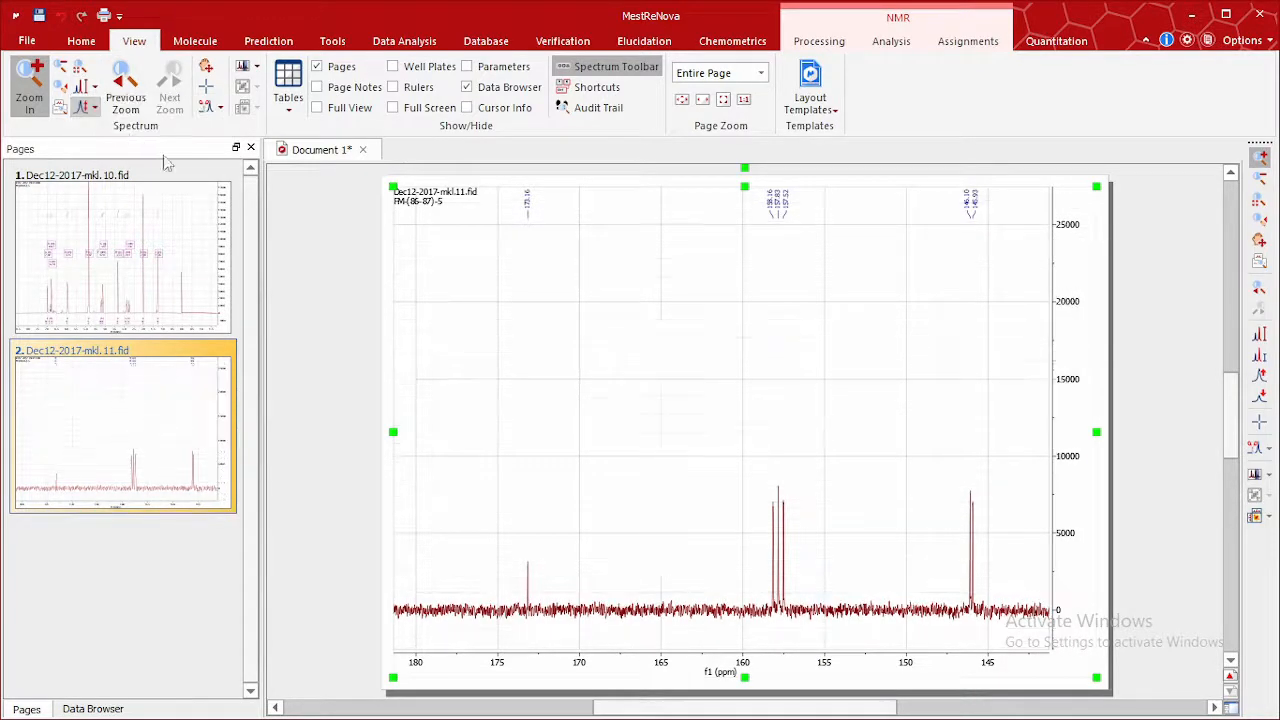
scroll(662, 372, up, 3)
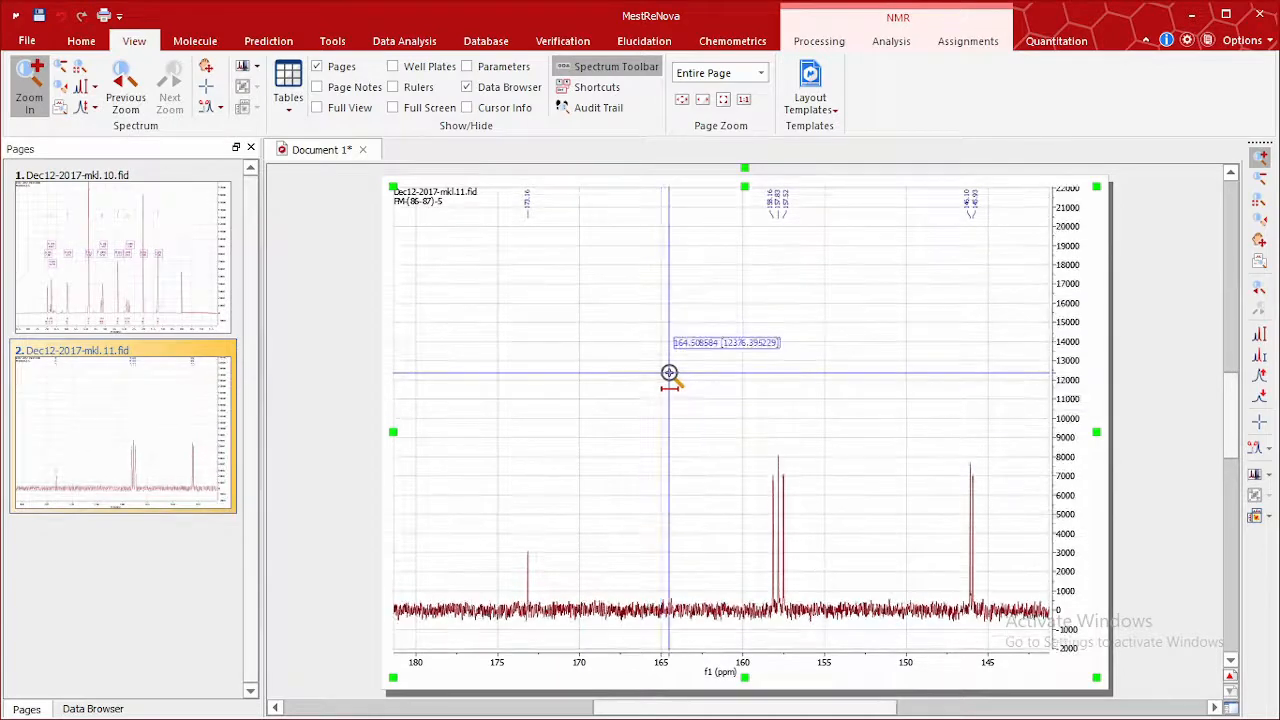
Step: Zoom out of the expanded region until the full Dec12-2017-mkl.11 spectrum is displayed
click(60, 66)
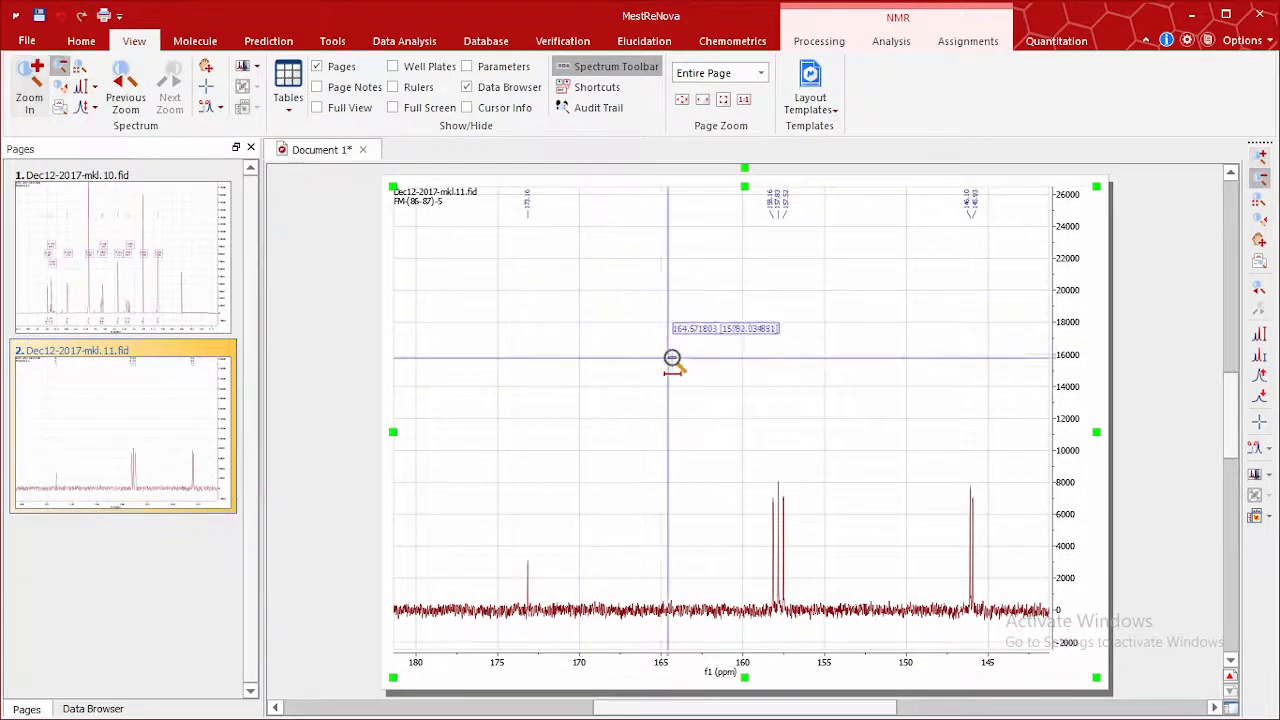
click(684, 352)
click(684, 352)
click(684, 352)
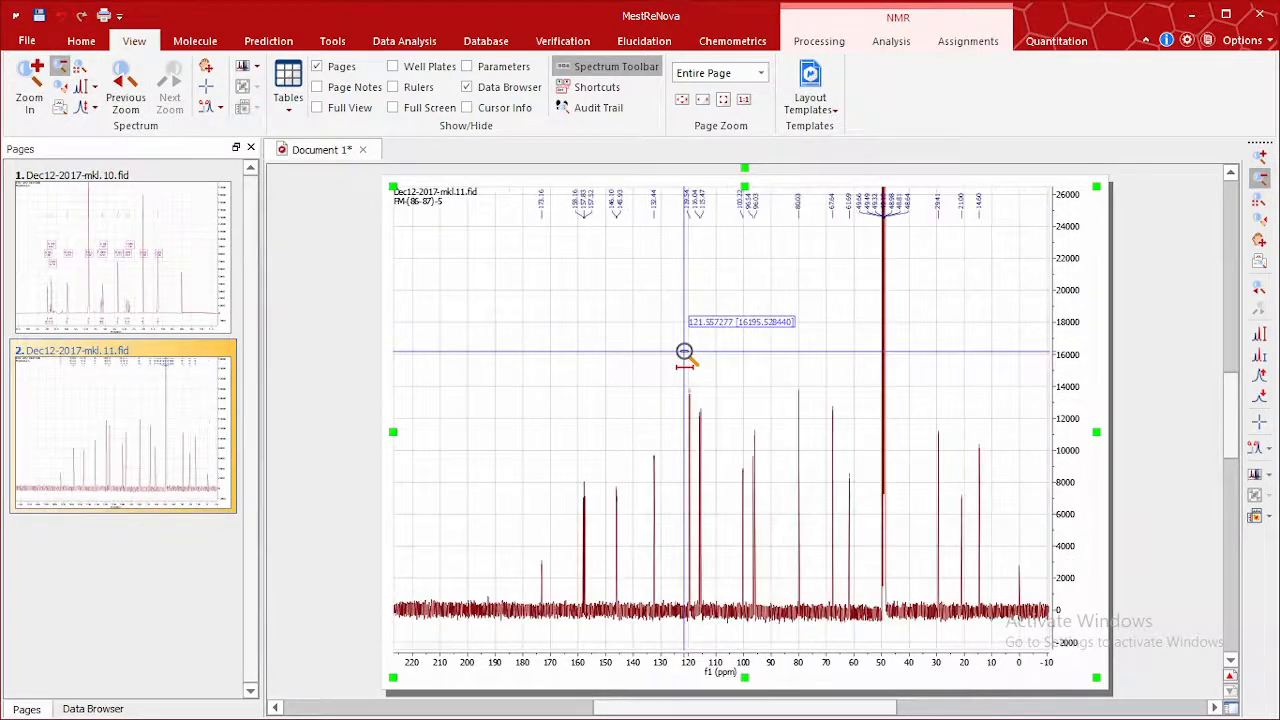
click(684, 352)
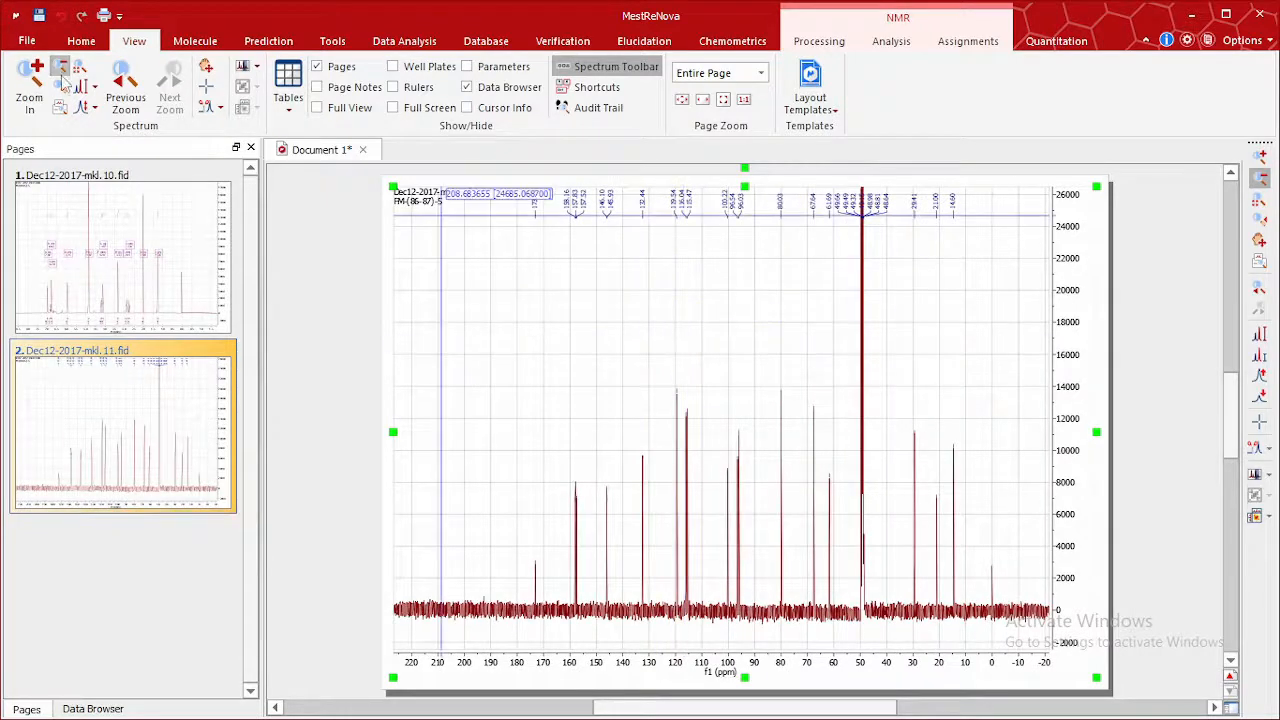
Step: Expand the spectrum to about 117 to 113 ppm and adjust the intensity so the vertical scale reaches about 29000
click(29, 84)
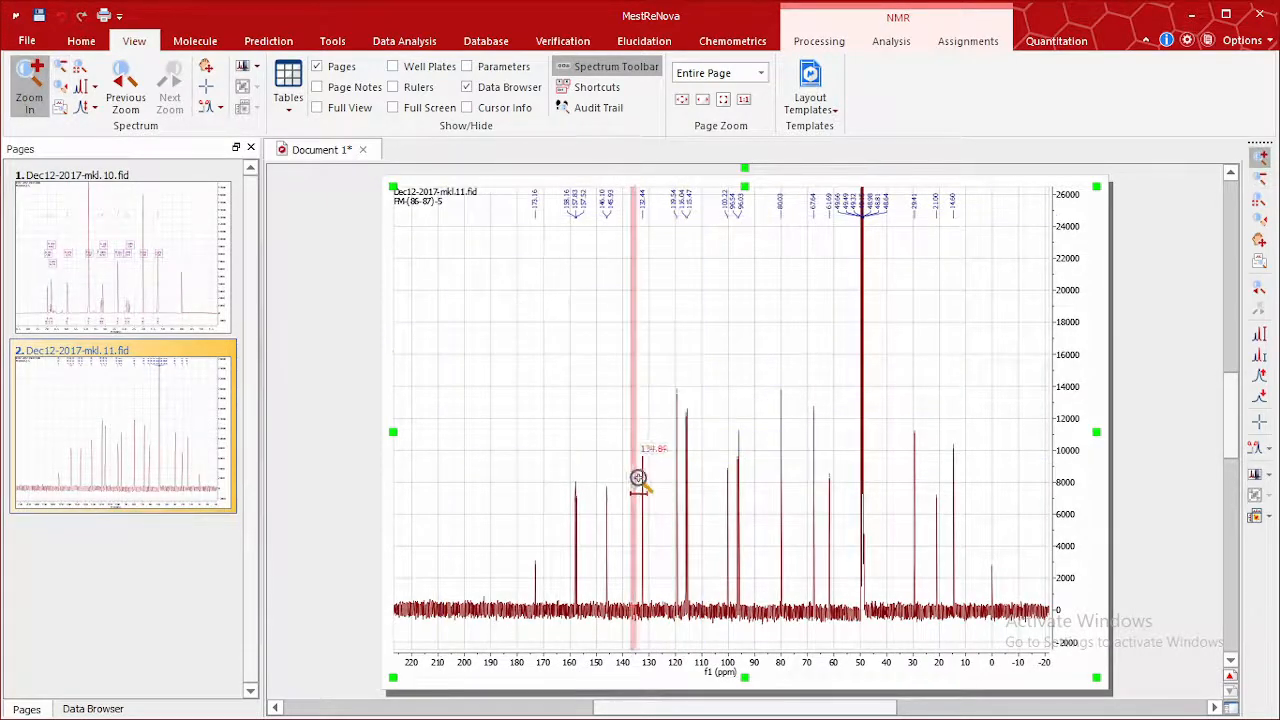
drag(630, 487, 646, 517)
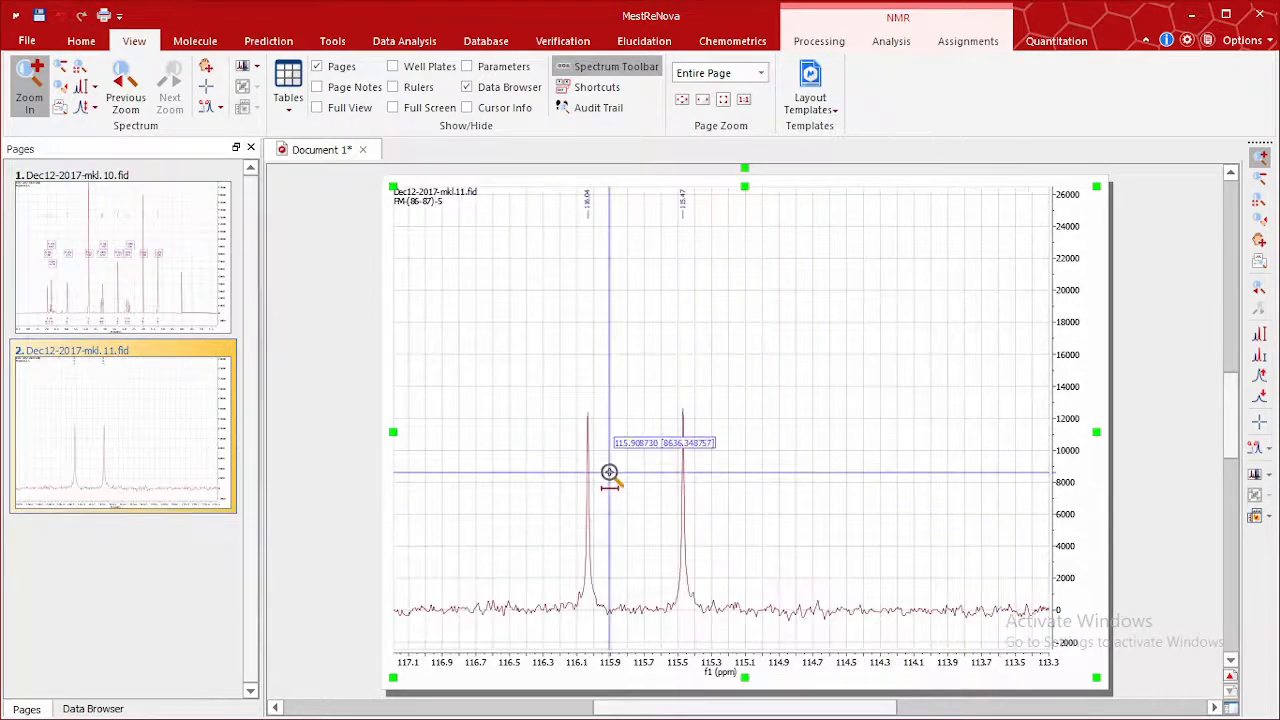
scroll(610, 471, down, 3)
scroll(620, 466, up, 3)
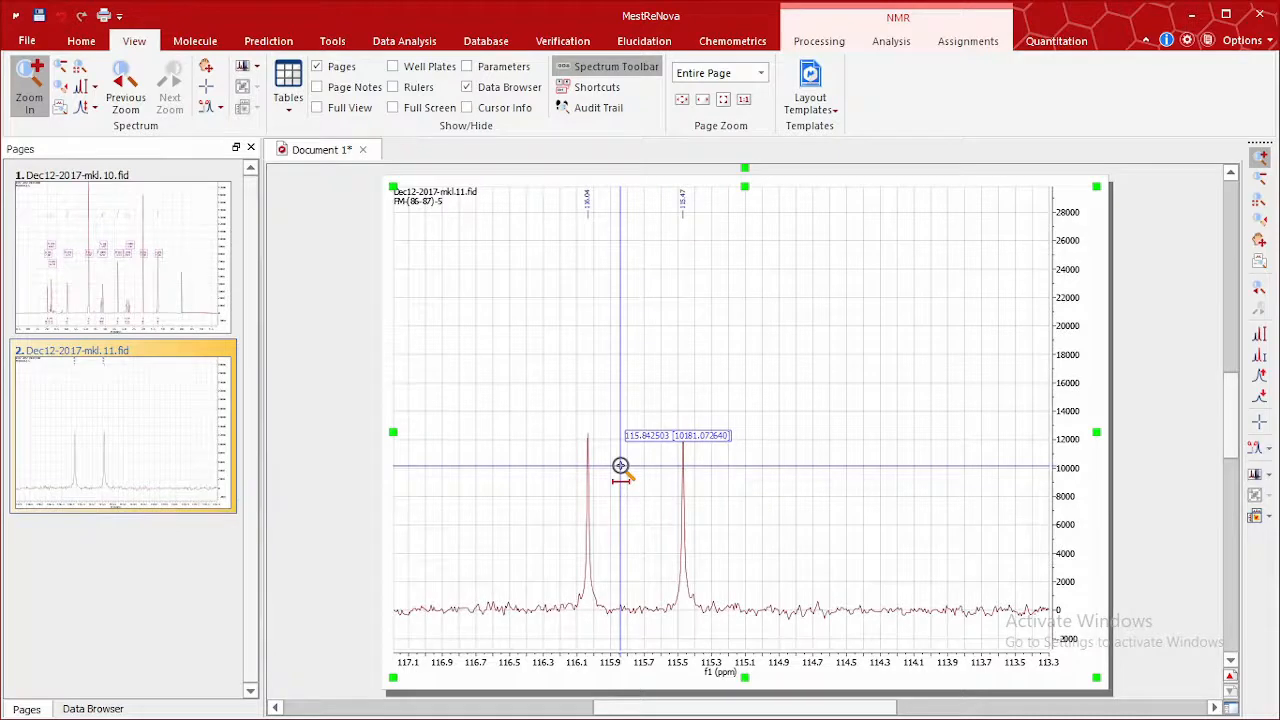
Step: Delete all picked peaks and pick the three peaks between about 120 and 115 ppm by selecting regions around them
click(61, 67)
click(571, 390)
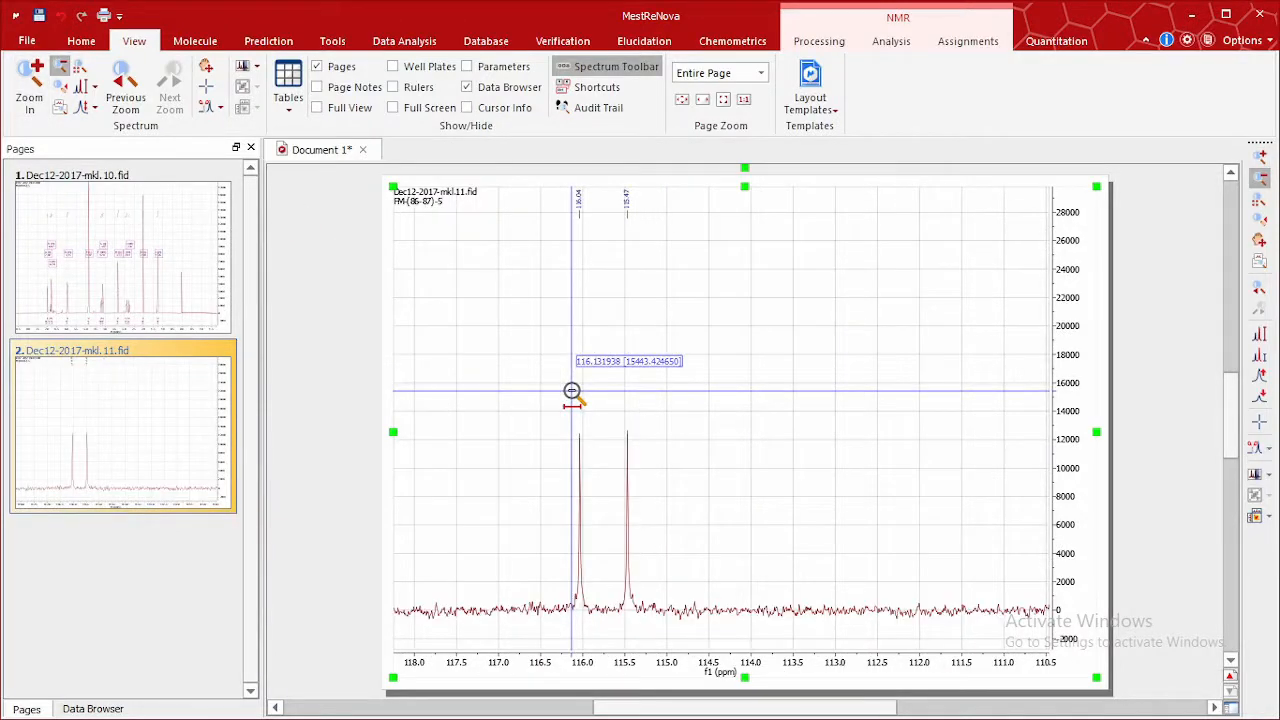
click(571, 390)
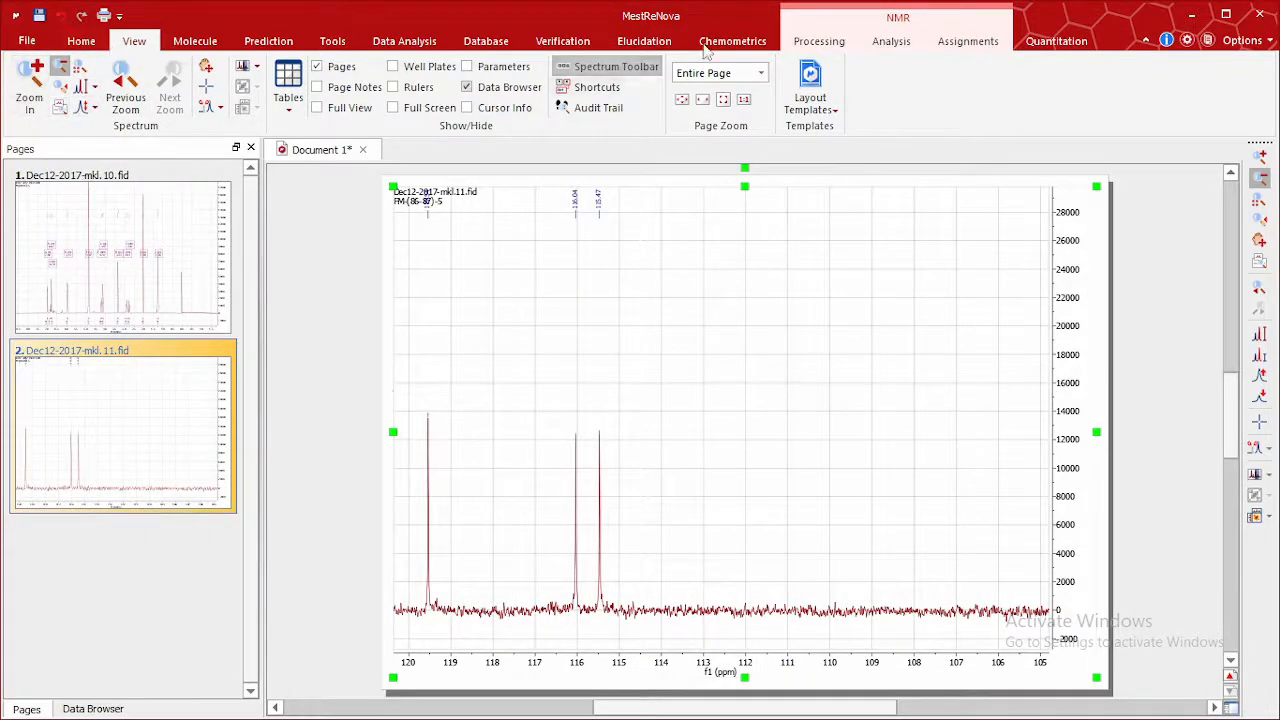
click(889, 41)
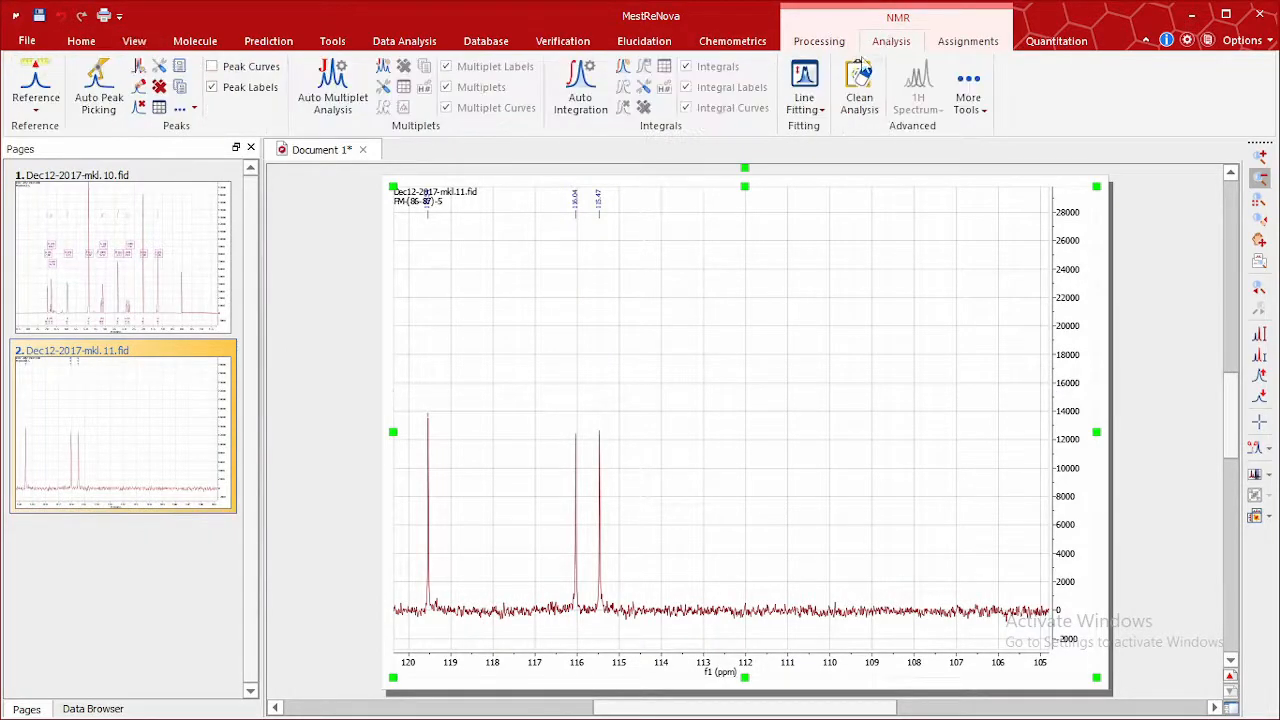
click(161, 85)
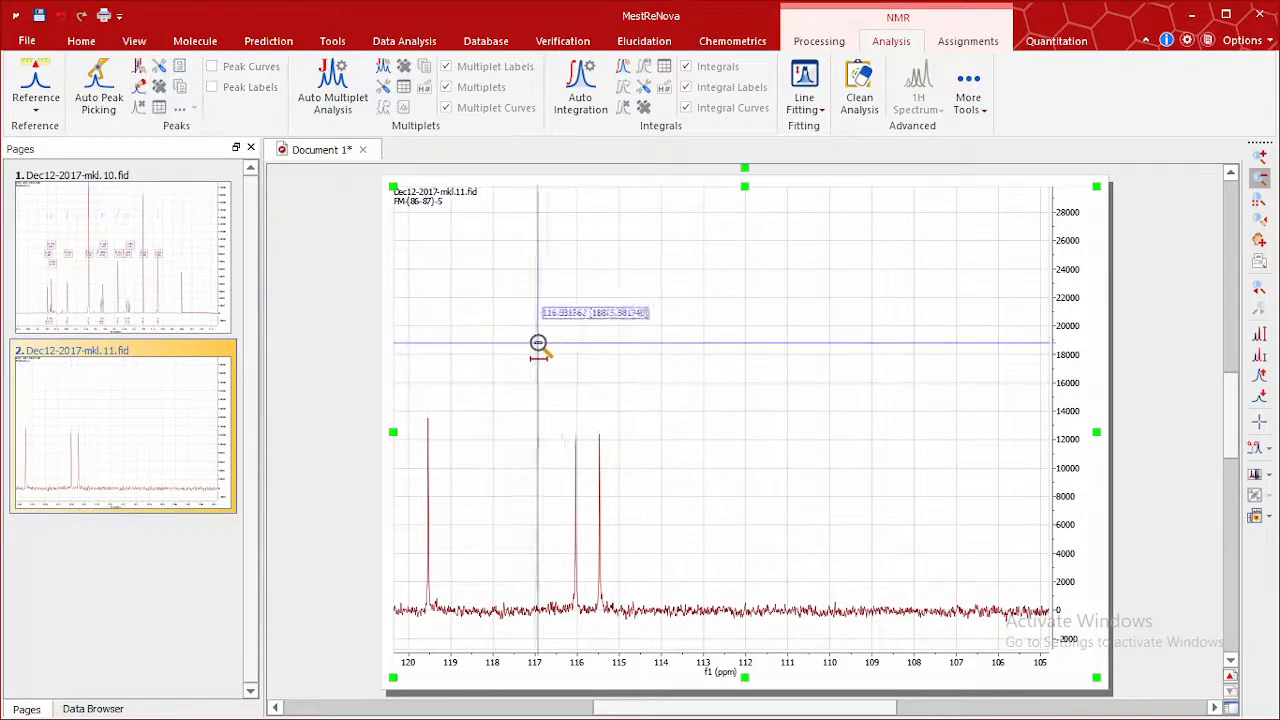
click(135, 66)
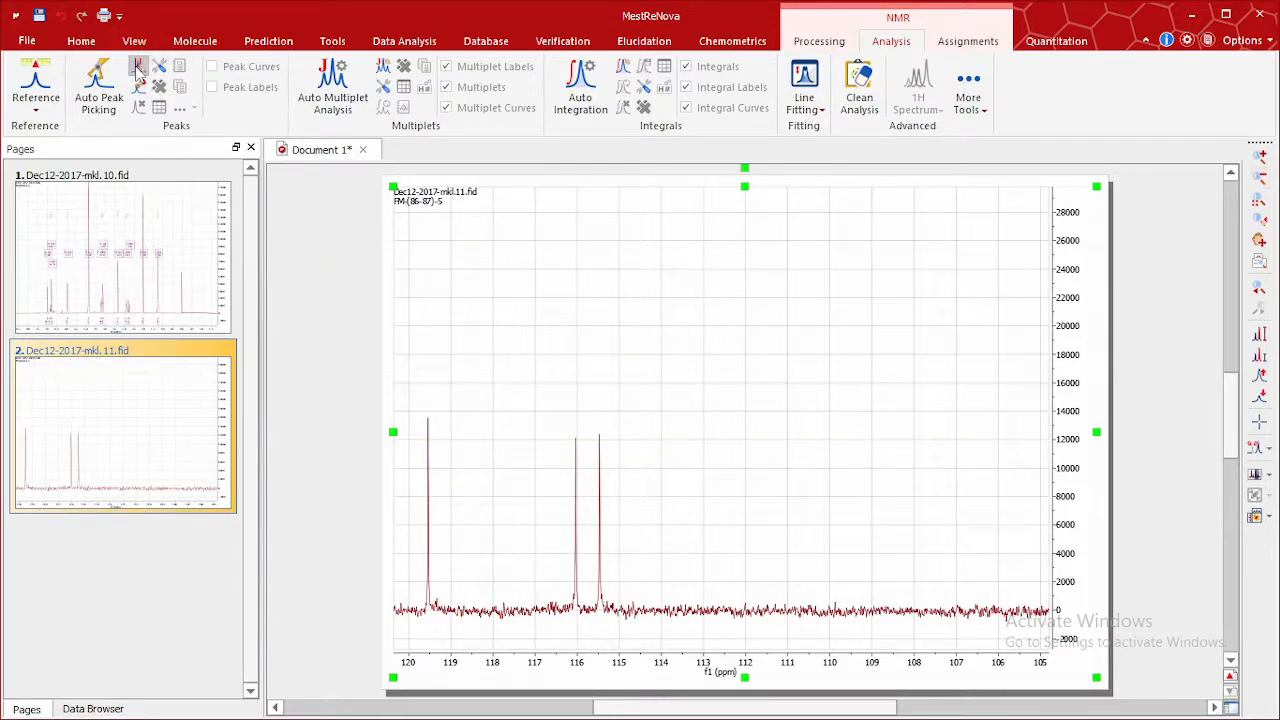
drag(395, 460, 480, 560)
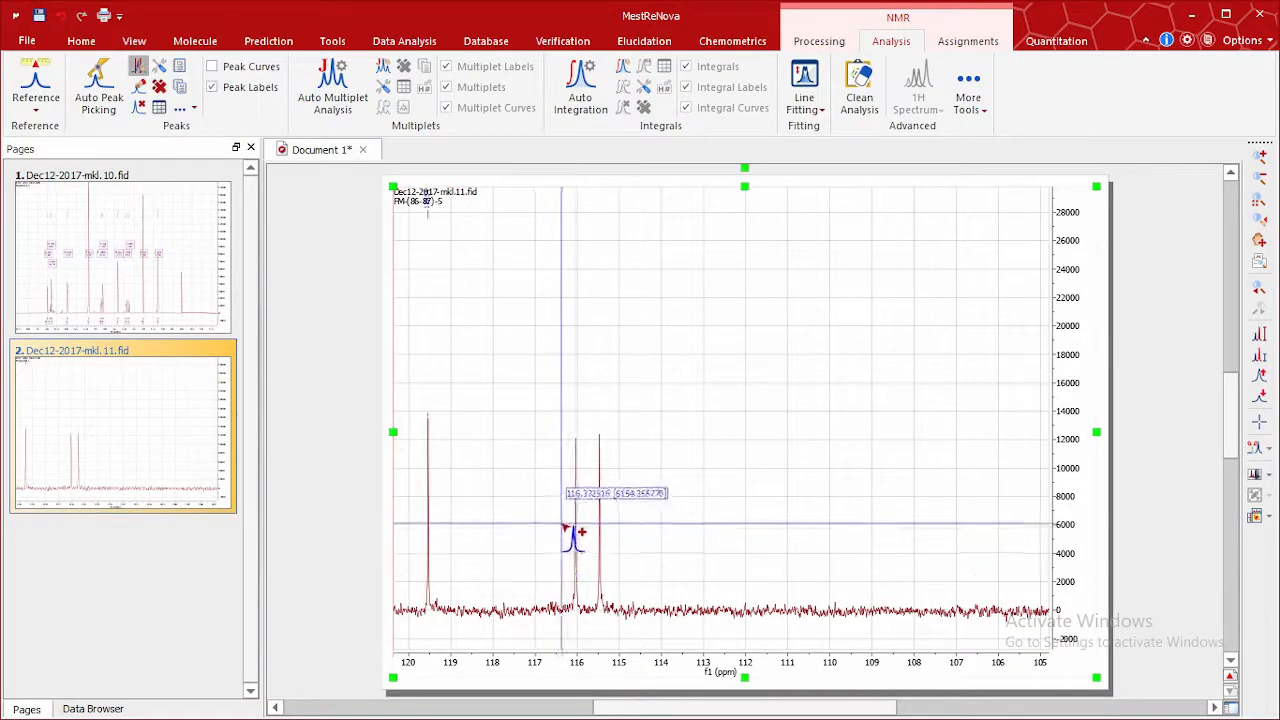
drag(563, 526, 606, 540)
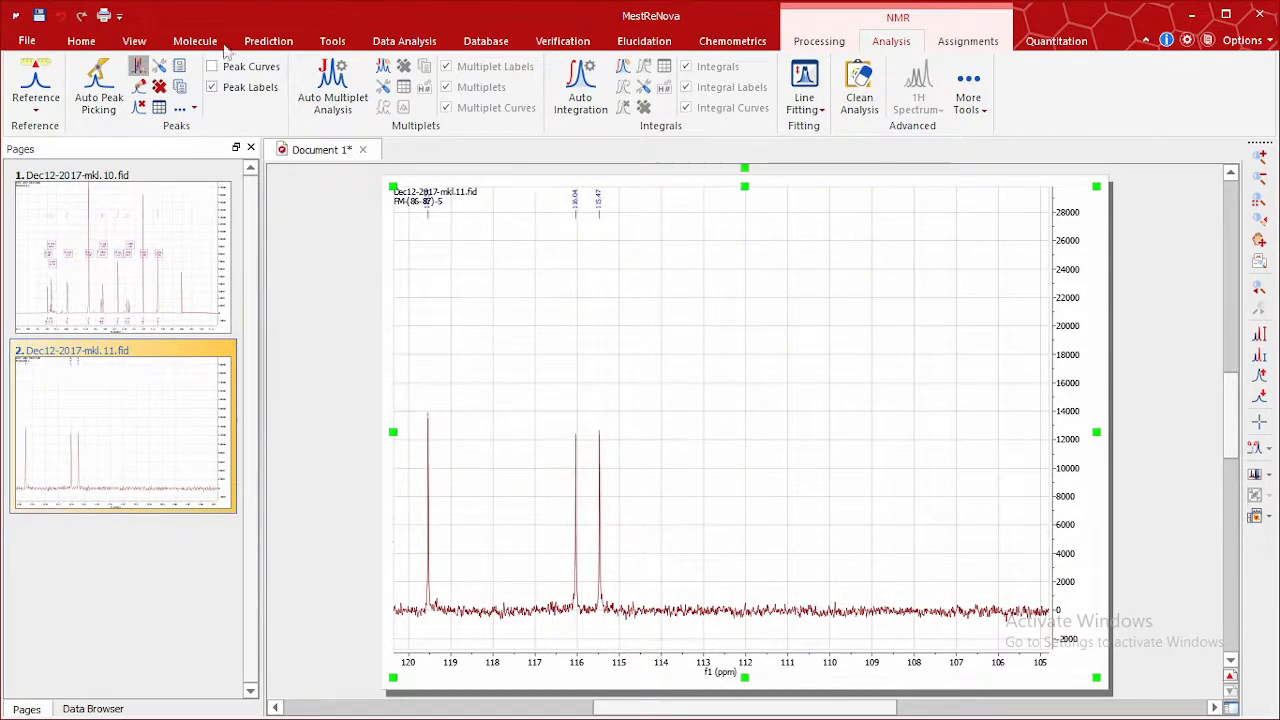
Step: Pick the peak near 119.5 ppm and the pair near 116 ppm again by region, with about 150 to 88 ppm displayed
click(133, 41)
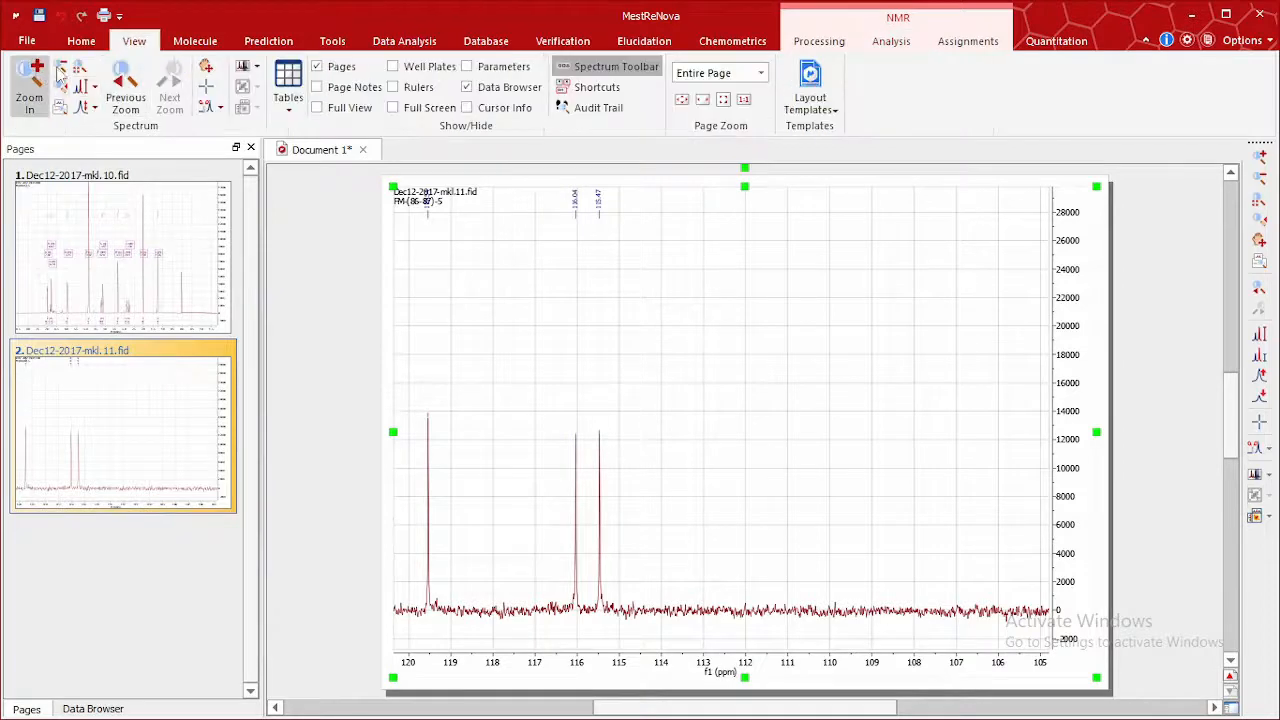
click(29, 90)
click(811, 439)
click(812, 439)
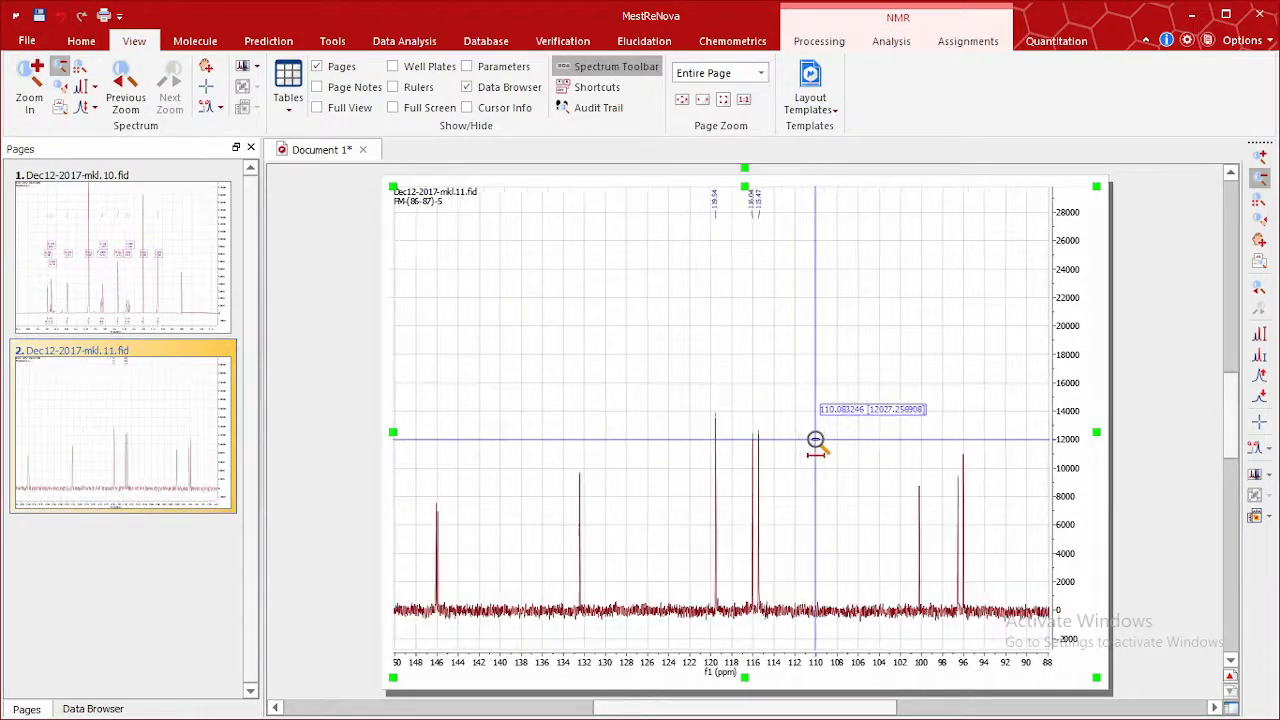
click(891, 41)
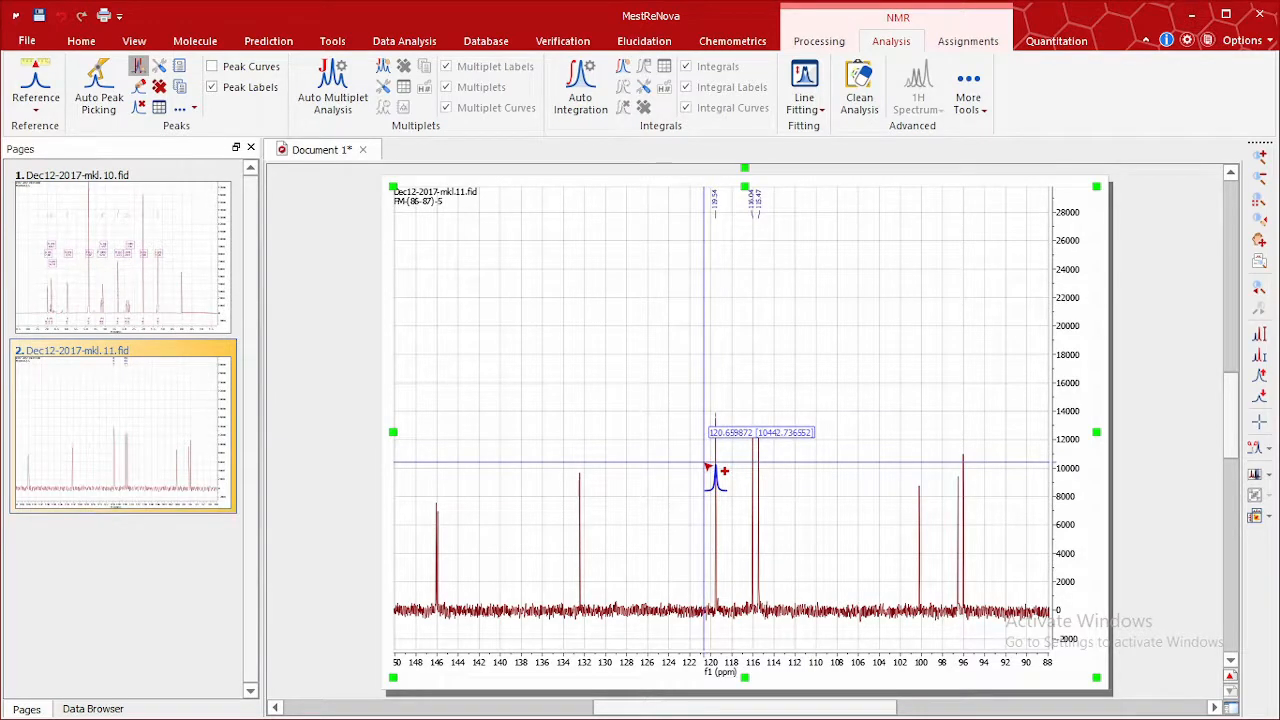
drag(706, 464, 733, 557)
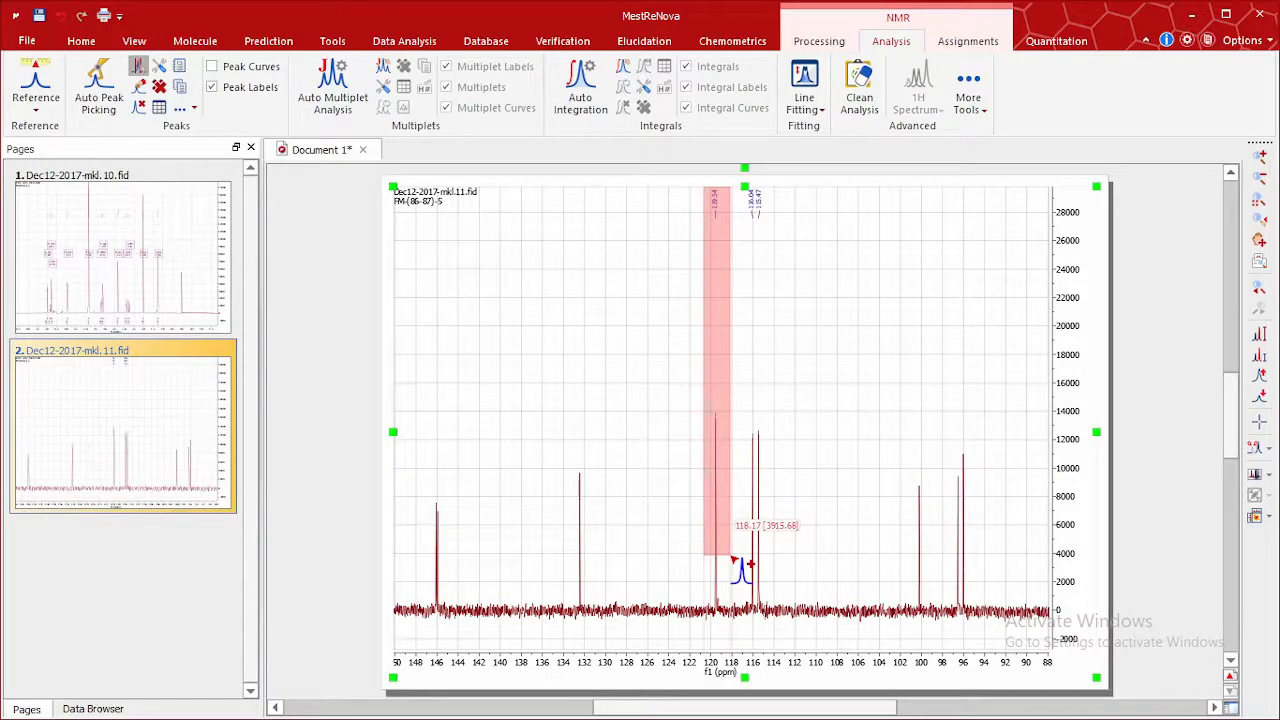
drag(729, 556, 731, 552)
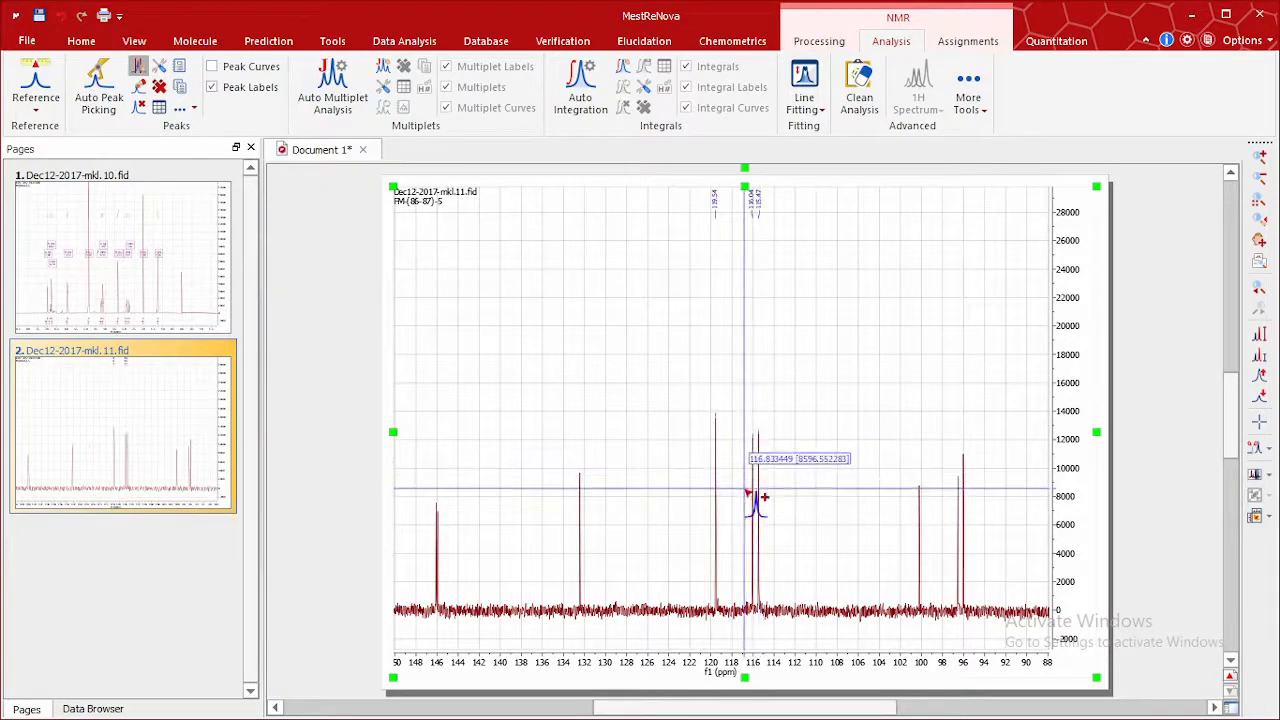
drag(745, 497, 767, 553)
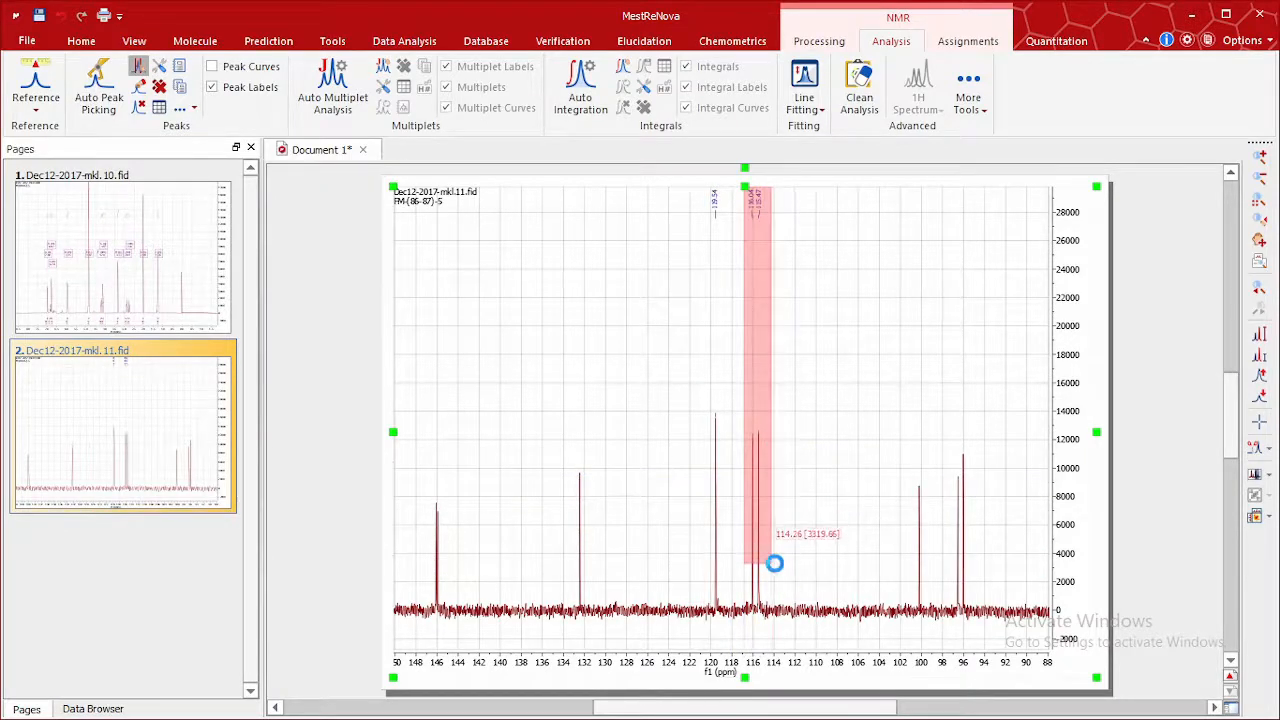
Step: Pick the peaks near 100, 96, 132 and 146 ppm by selecting a region around each signal
drag(904, 545, 936, 600)
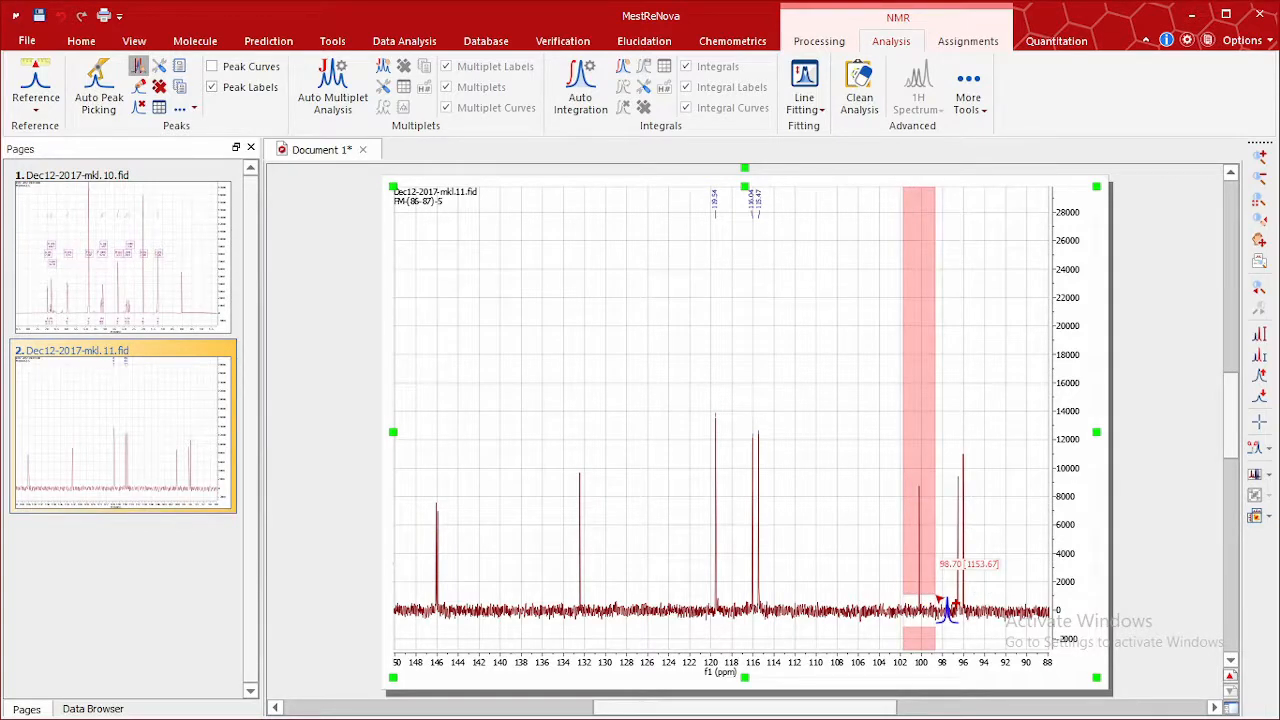
drag(940, 600, 944, 587)
drag(948, 509, 980, 557)
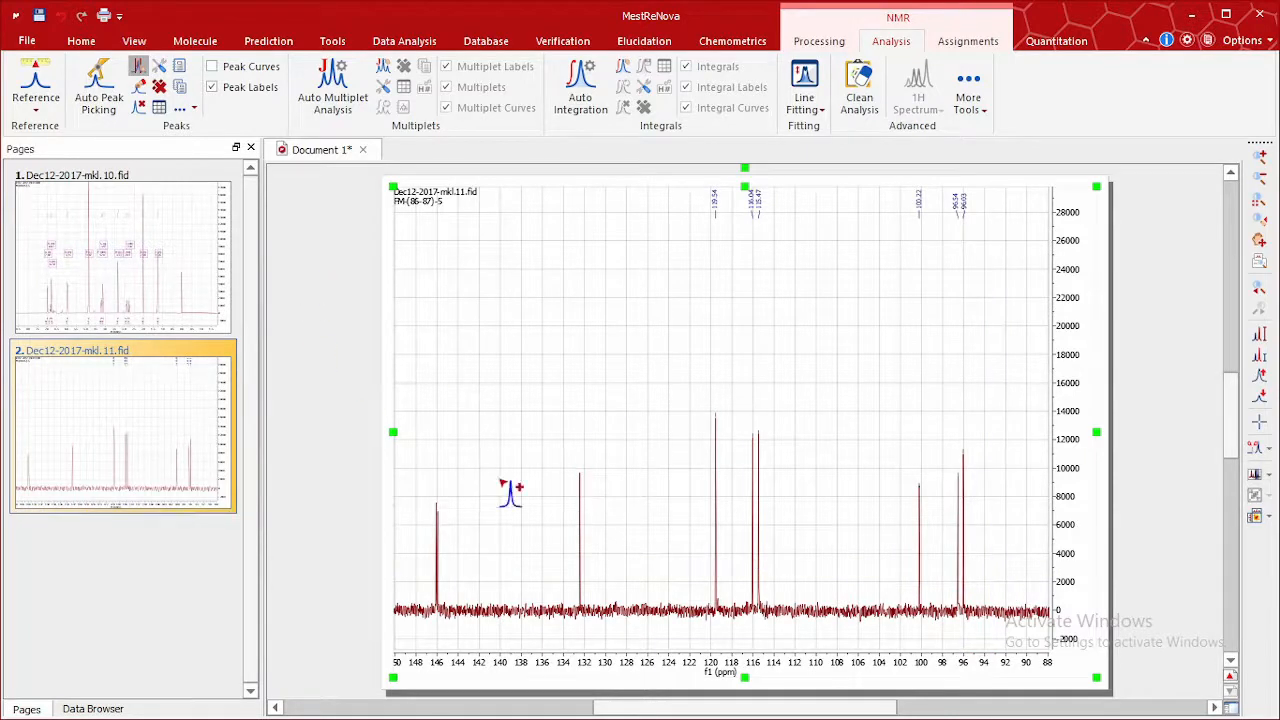
drag(572, 512, 594, 564)
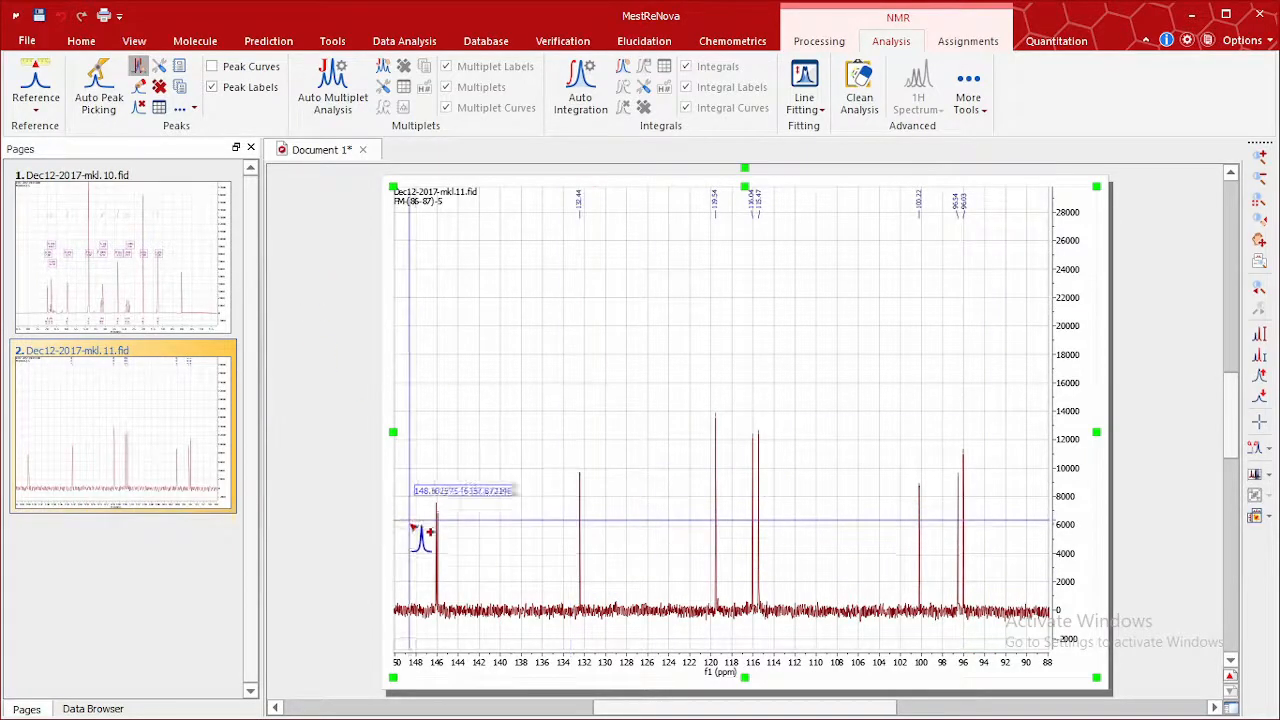
drag(416, 556, 466, 597)
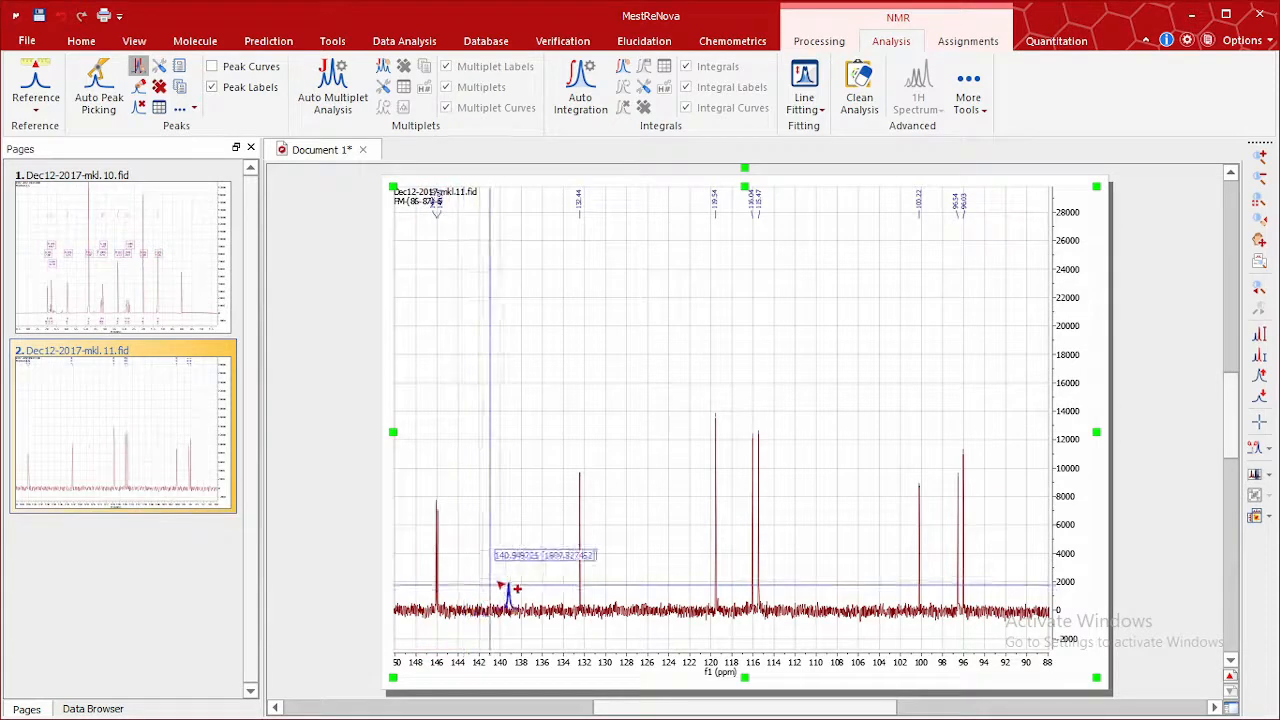
Step: Delete all picked peaks and pick the signals near 132, 119.5, 116, 115.5, 100, 96 and 146 ppm individually
click(157, 88)
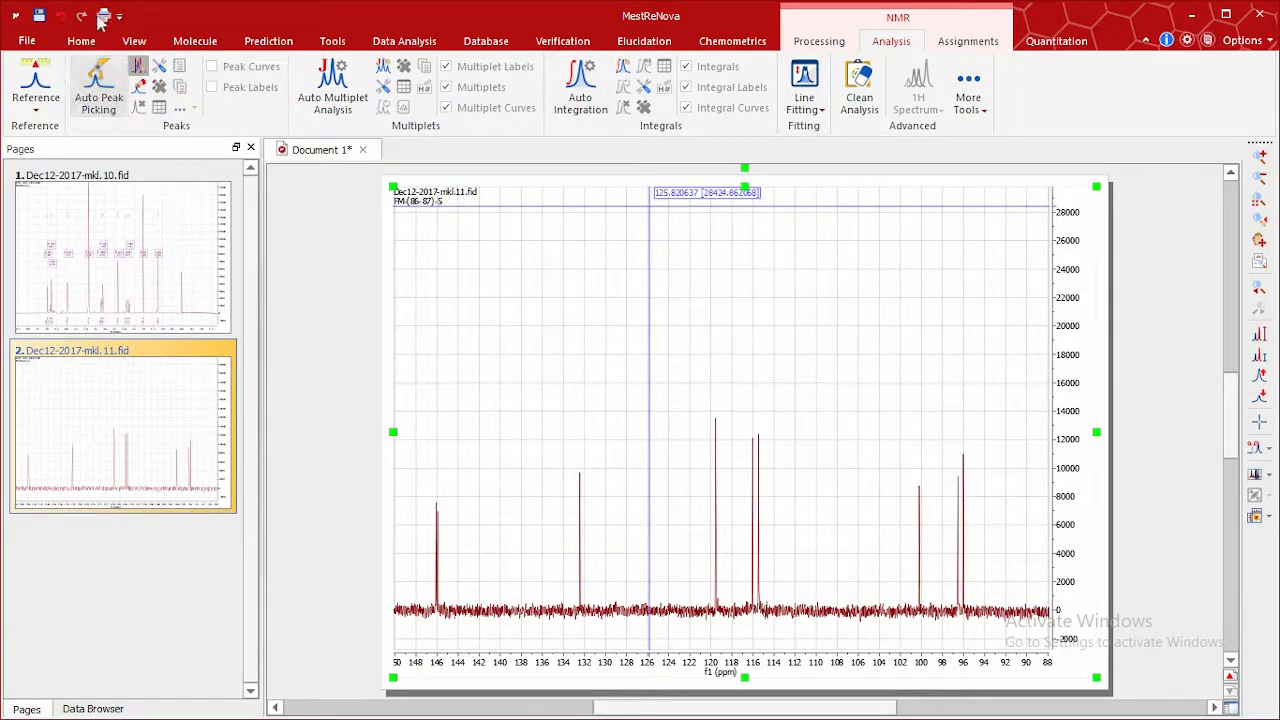
click(139, 87)
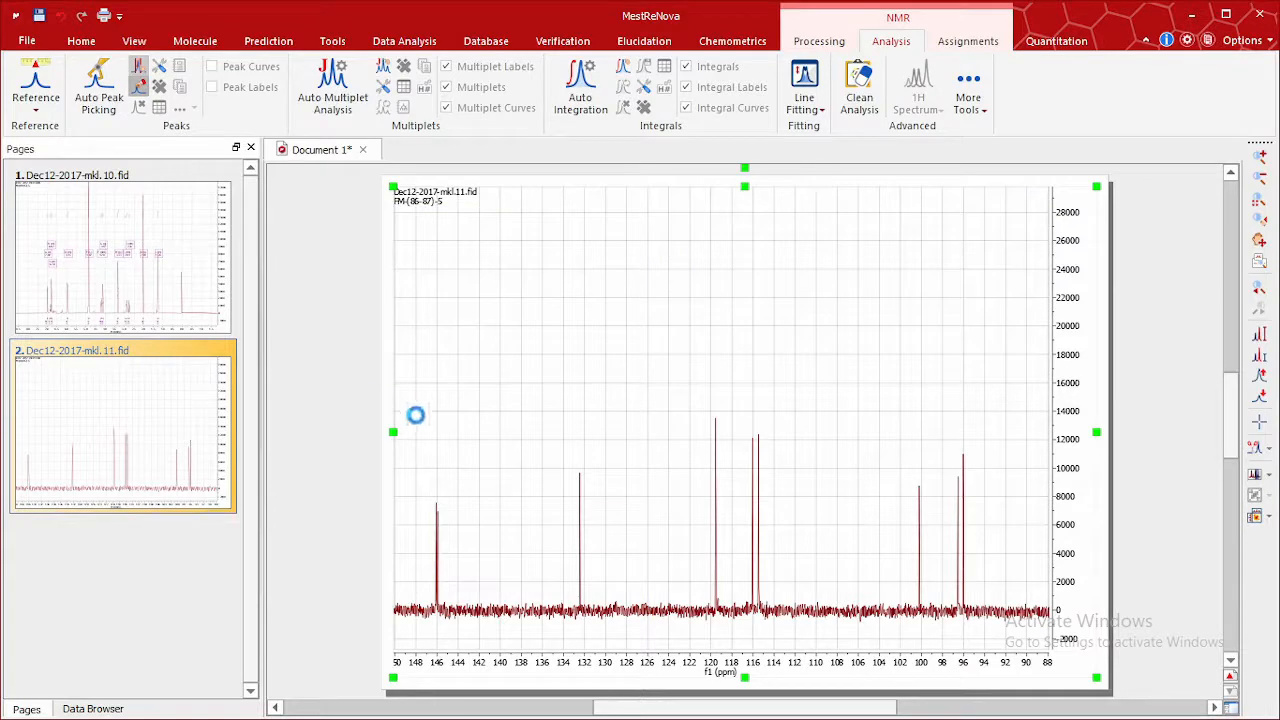
click(583, 509)
click(699, 497)
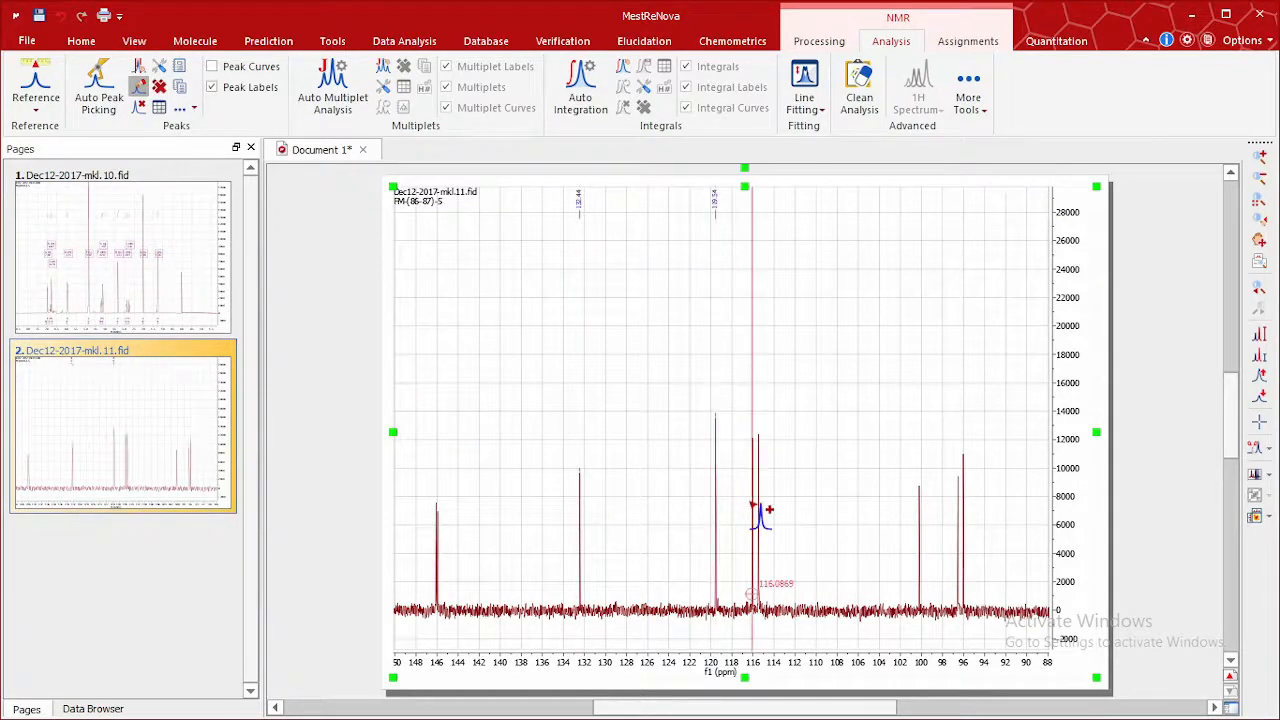
click(757, 500)
click(758, 494)
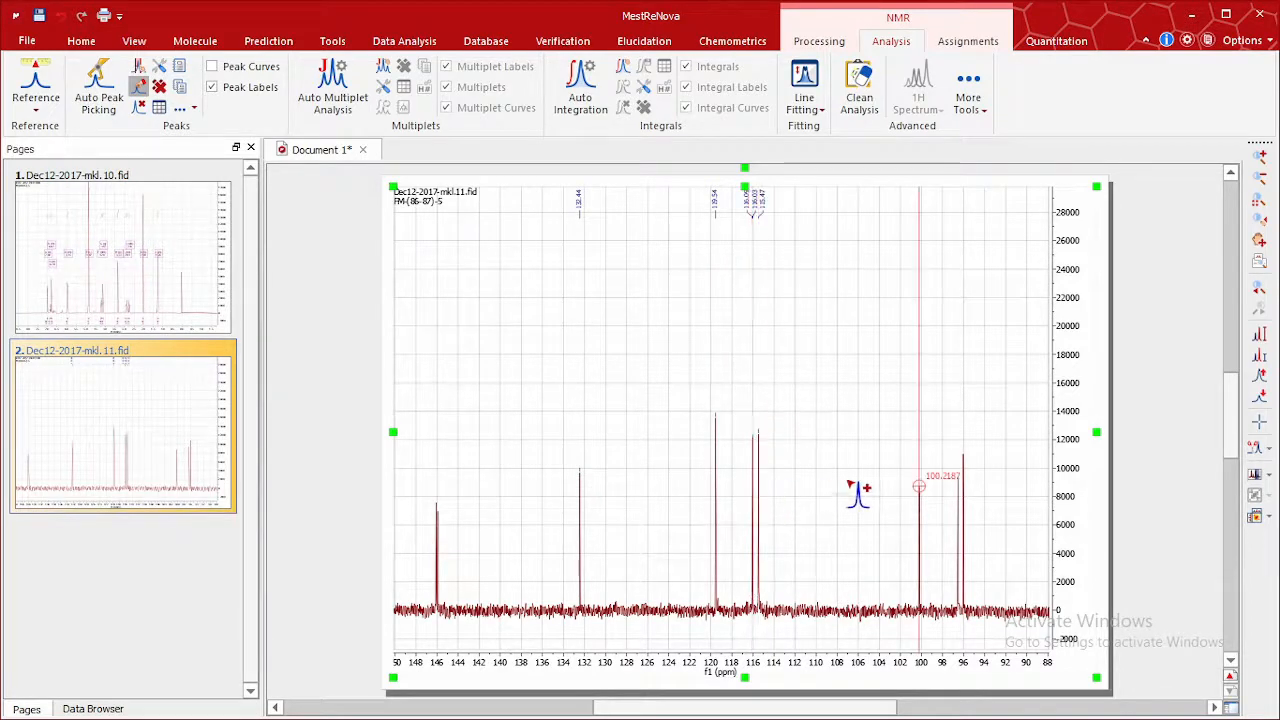
click(919, 490)
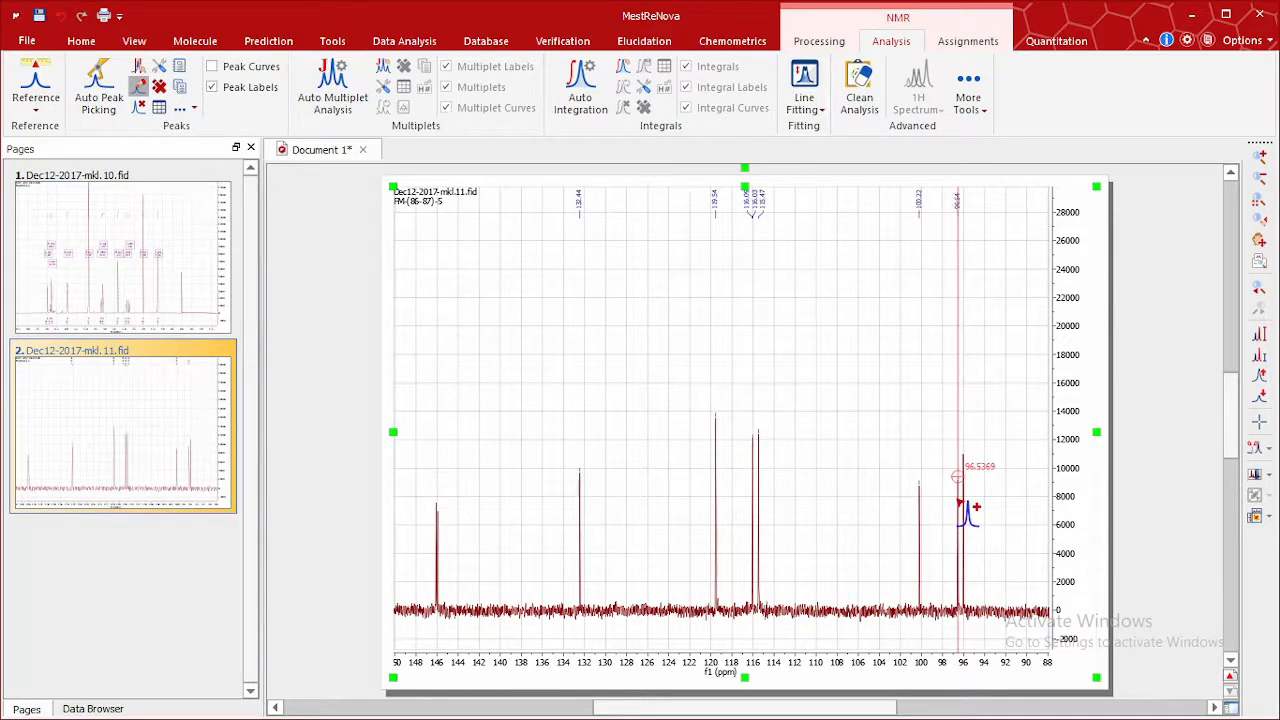
click(972, 508)
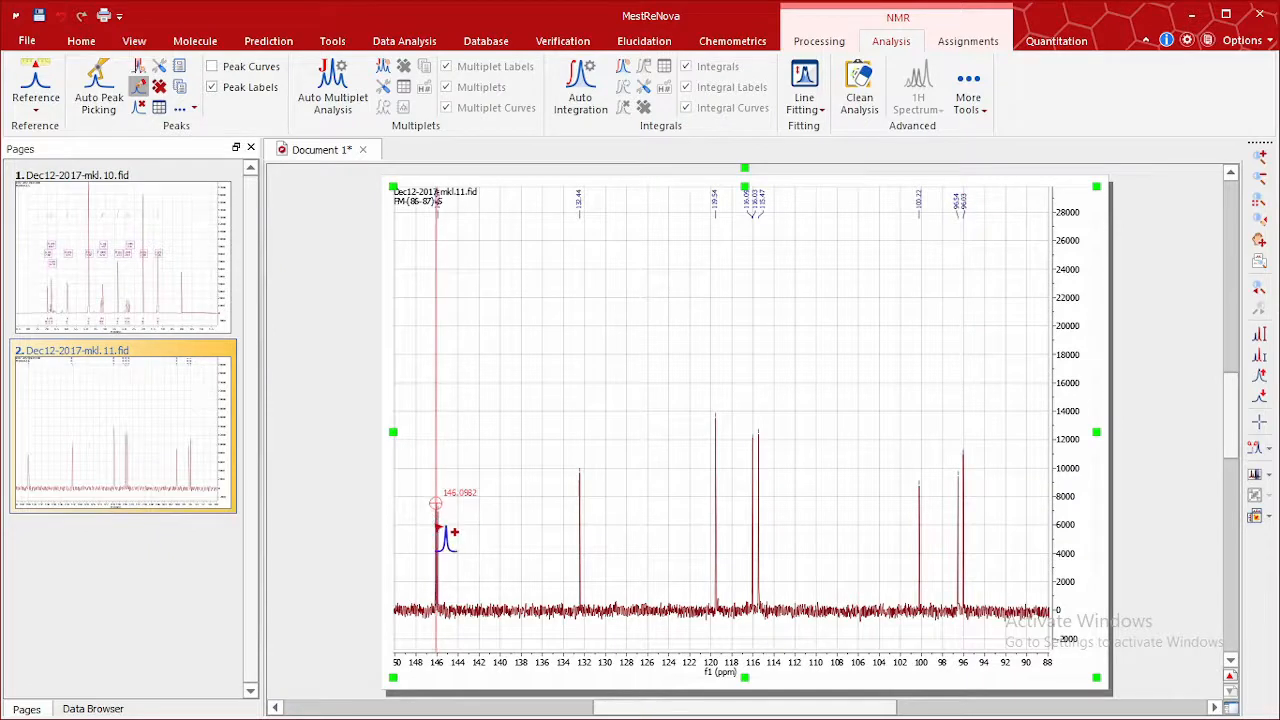
click(440, 530)
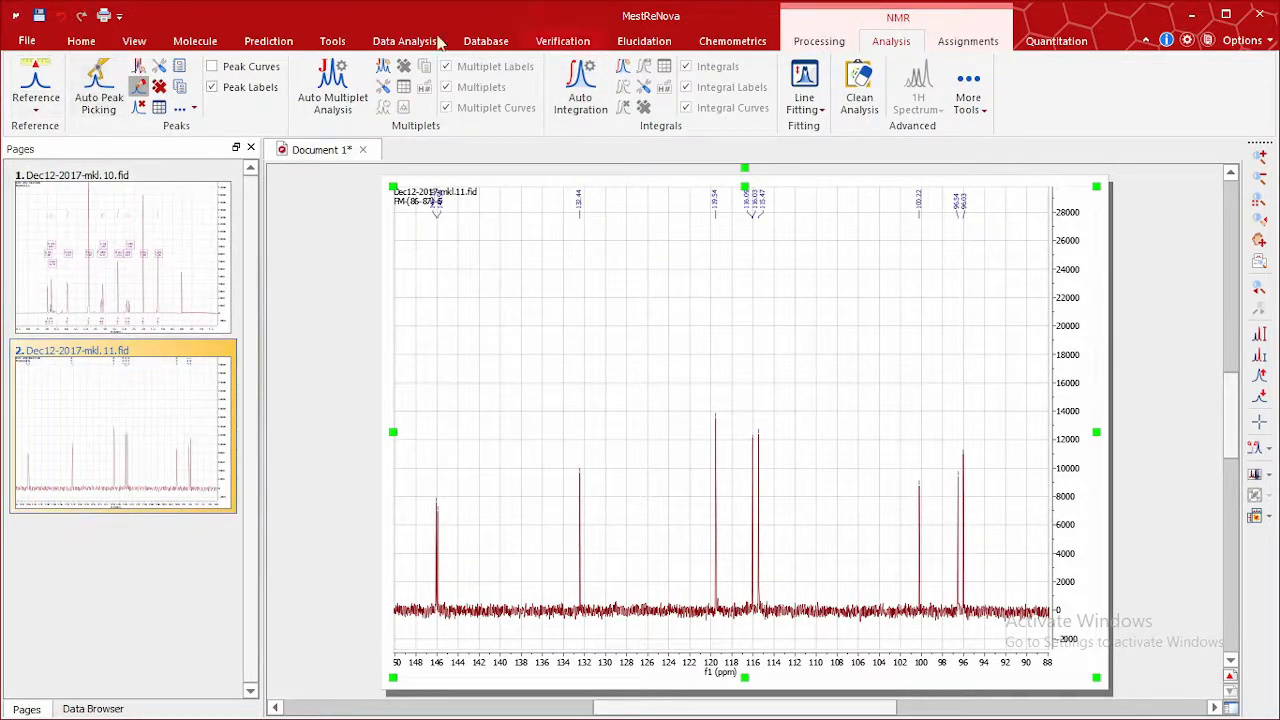
Step: Zoom out the spectrum to about 174 to 50 ppm
click(134, 41)
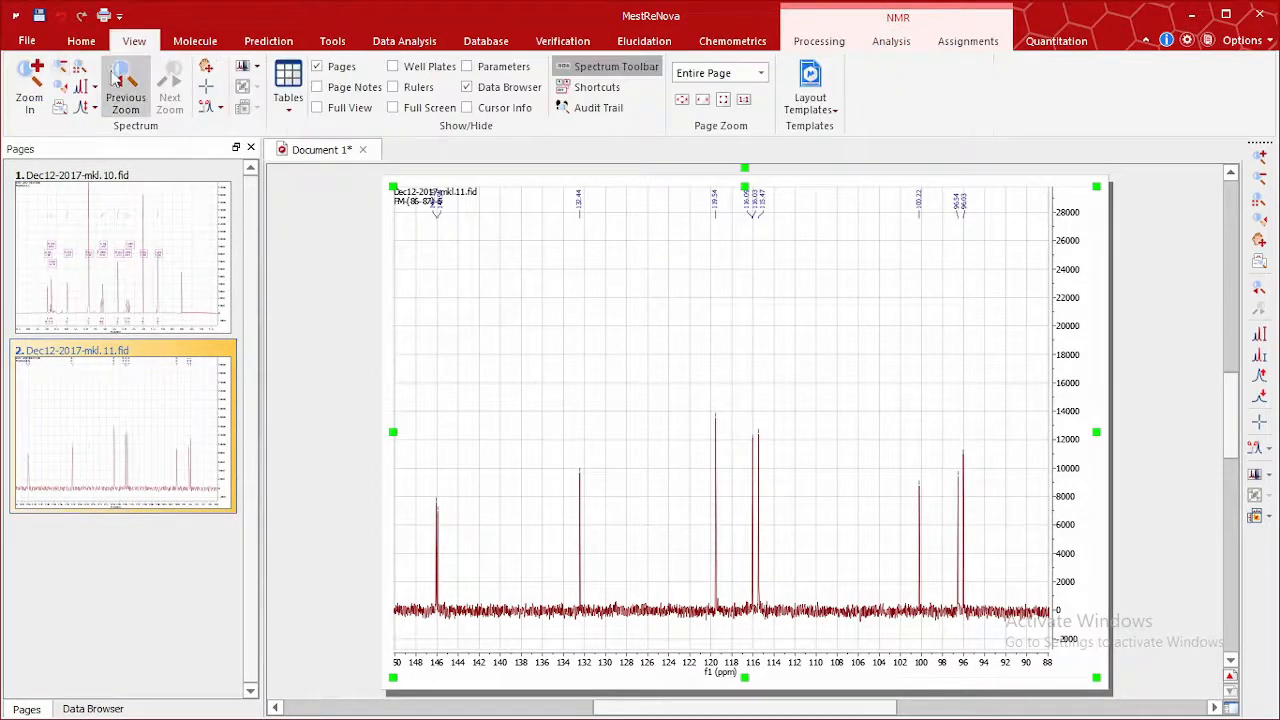
click(20, 80)
click(650, 335)
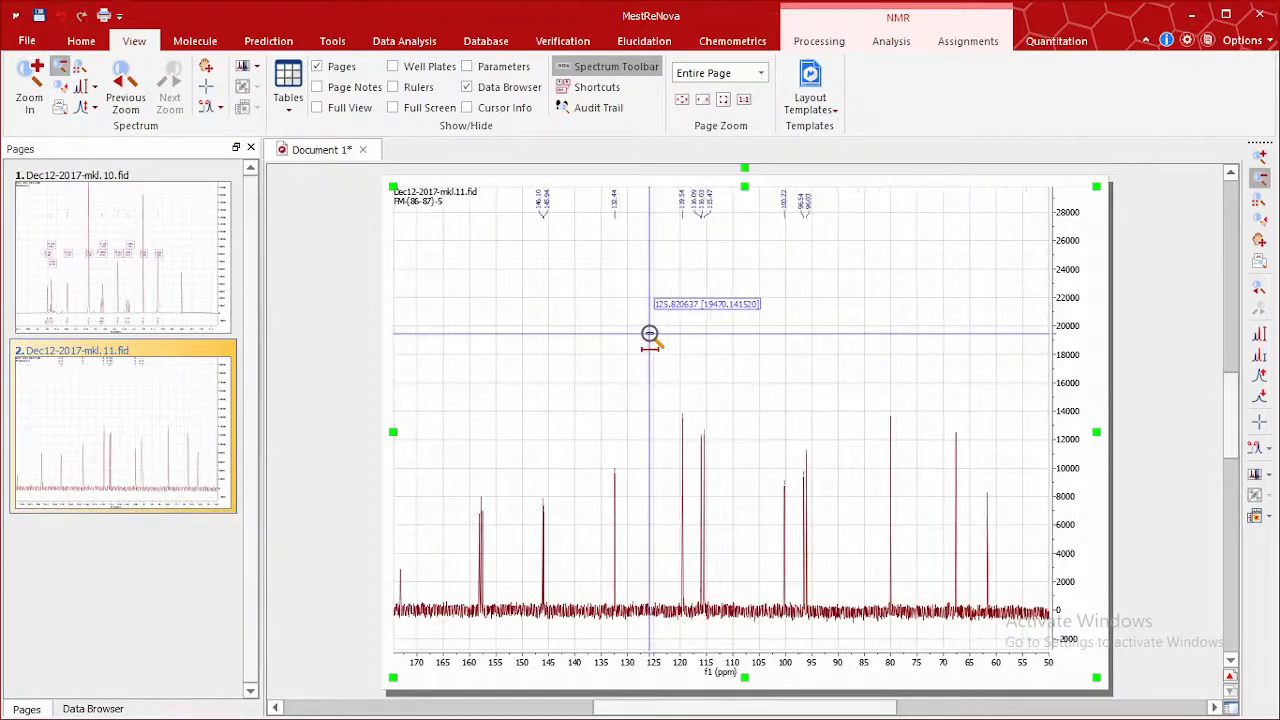
Step: Zoom out the spectrum to its full range, from about 223 to -20 ppm
click(650, 333)
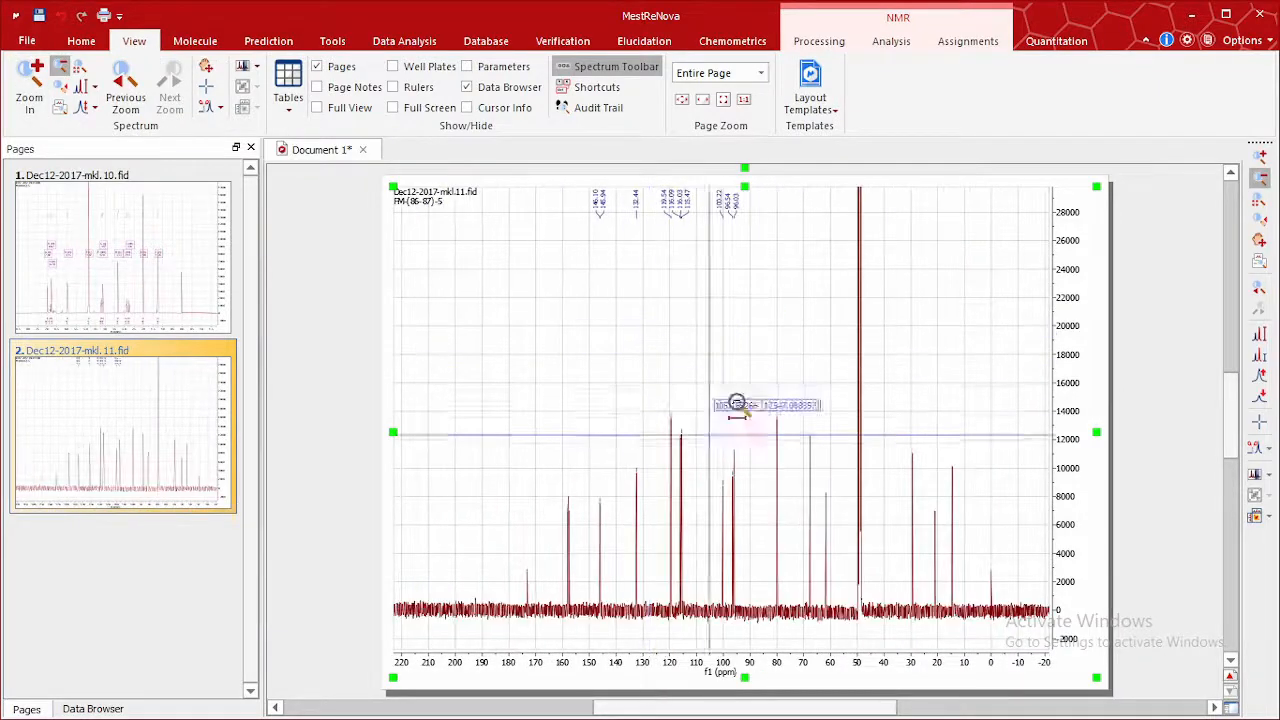
click(720, 338)
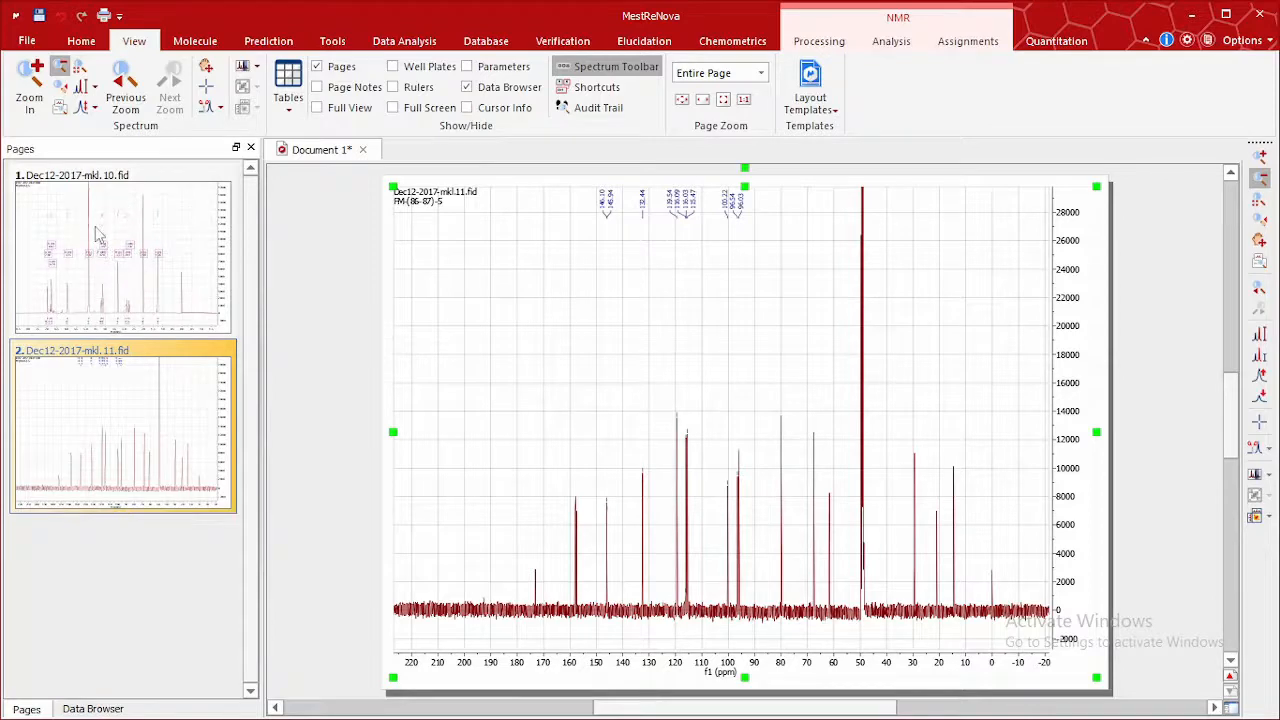
Step: Compare the Dec12-2017-mkl.10.fid and Dec12-2017-mkl.11.fid spectra by alternating between their pages, ending on the second
click(97, 230)
click(108, 418)
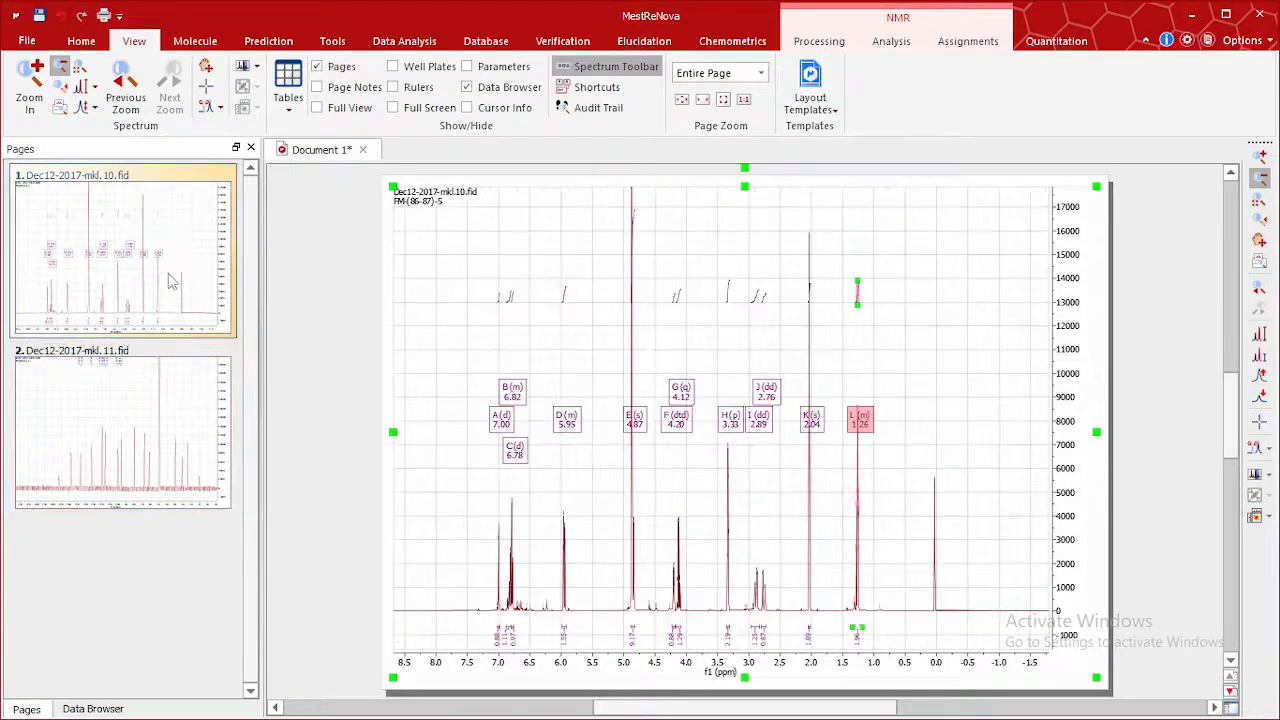
click(120, 400)
click(162, 277)
click(150, 403)
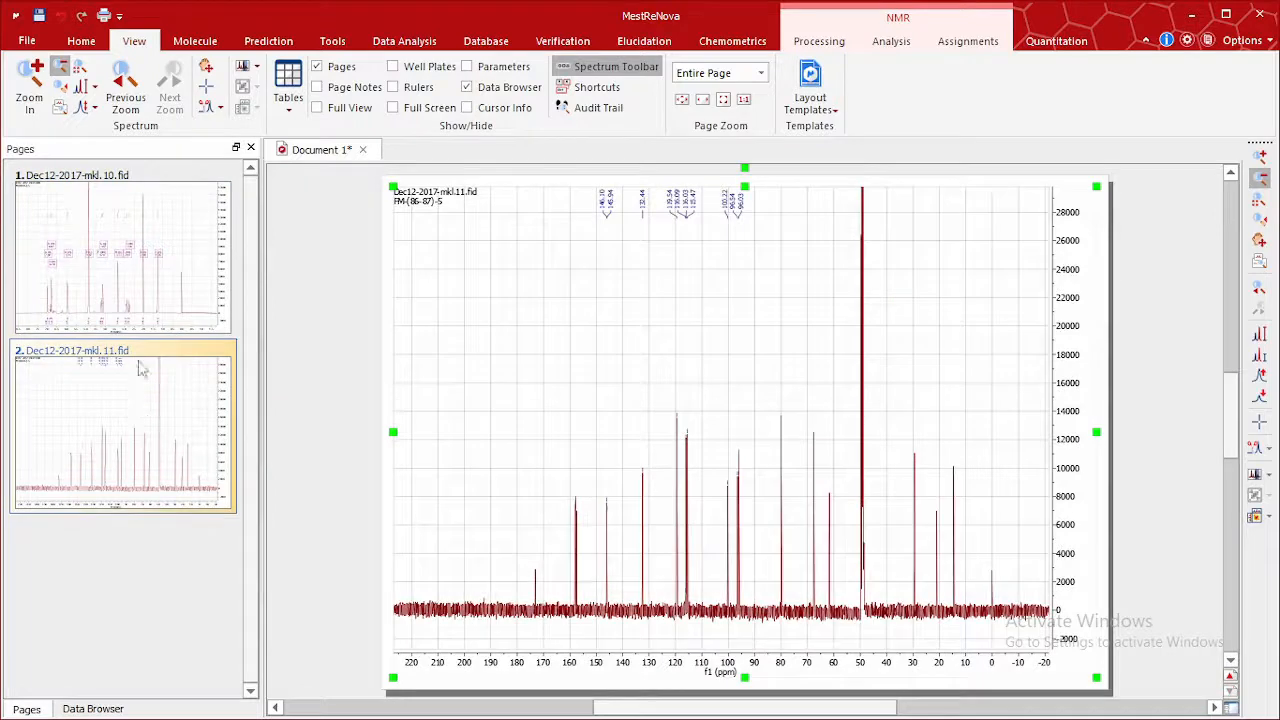
click(138, 274)
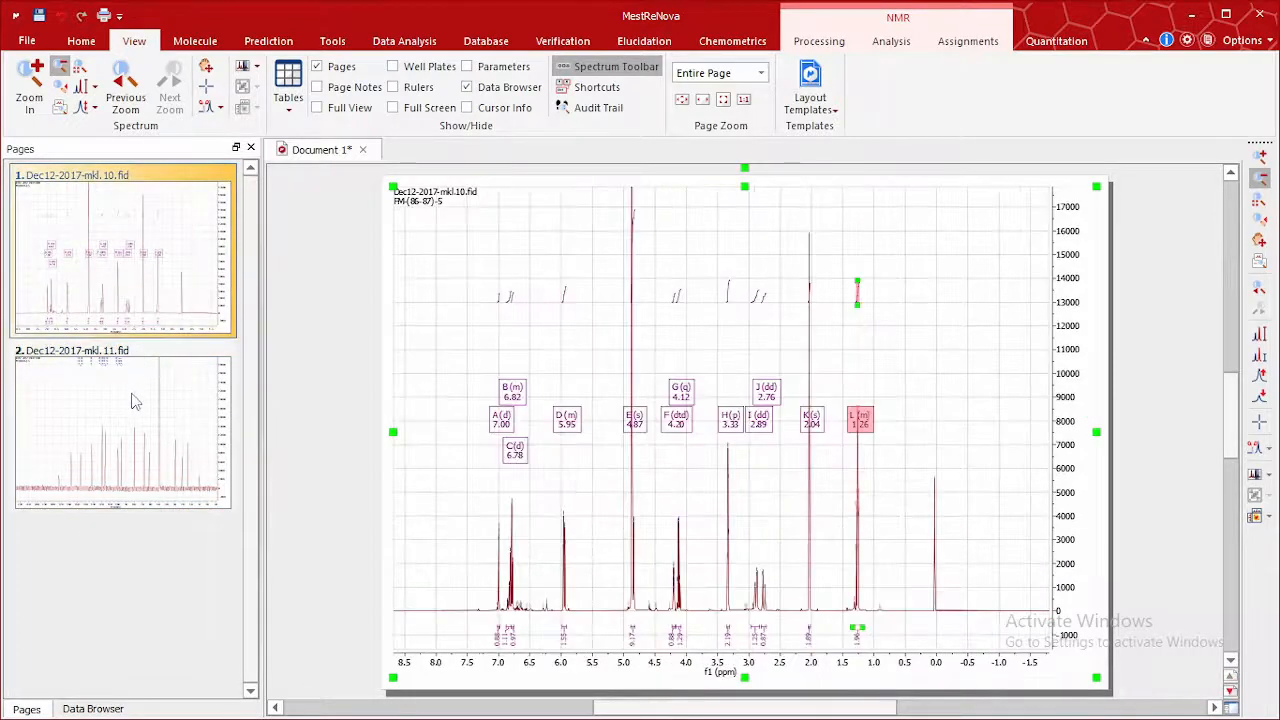
click(135, 402)
click(132, 268)
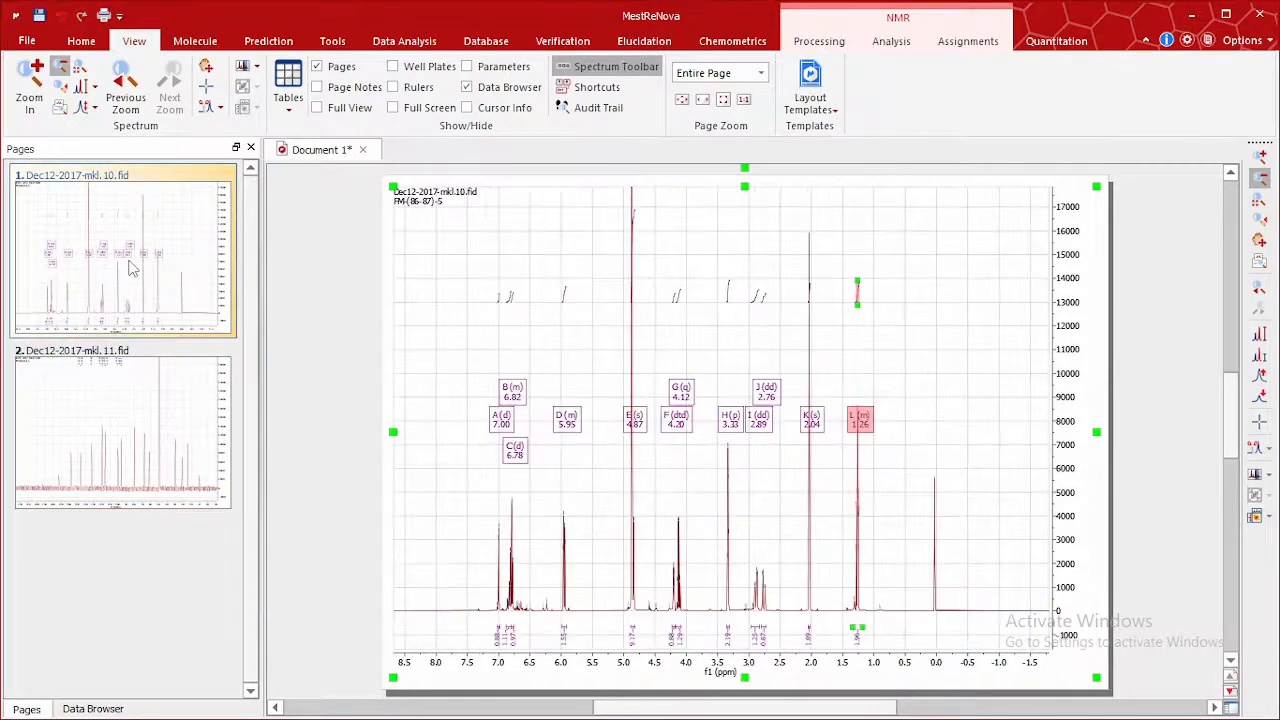
click(137, 406)
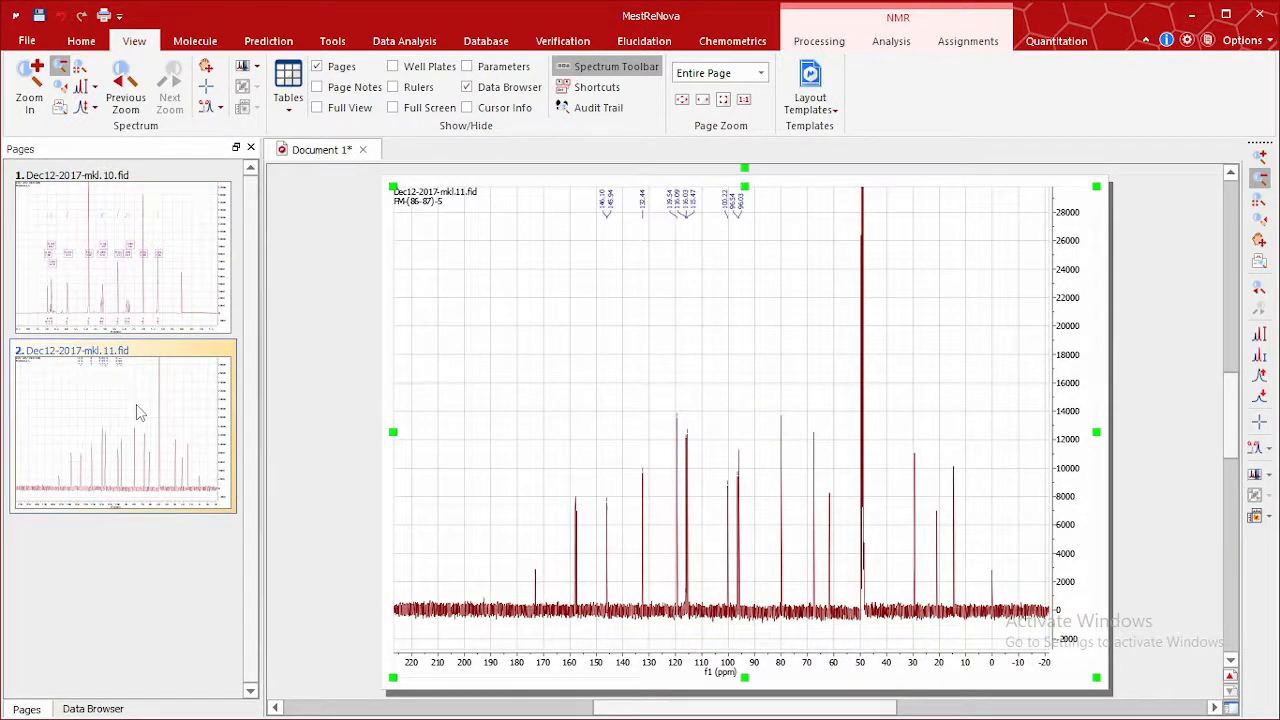
Step: Open the 2D data file 2ii from the pdata\1 subfolder of folder 26 in Workshop Files FID
key(ctrl+o)
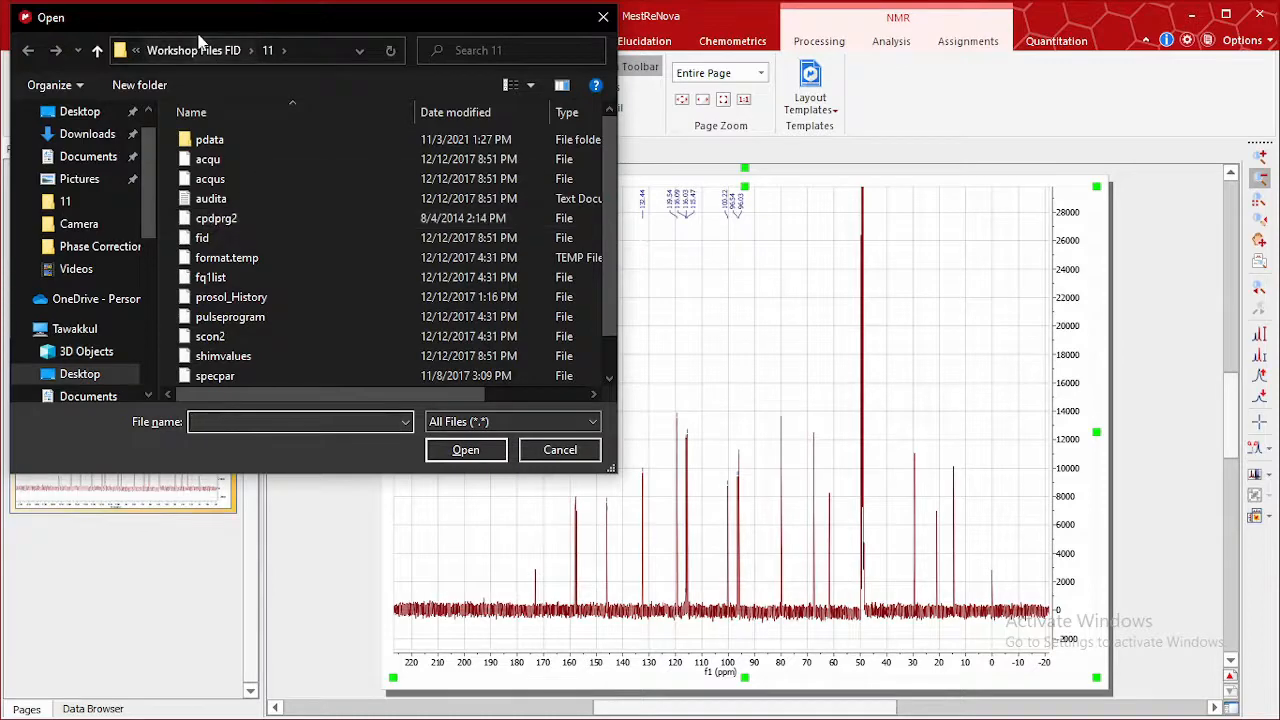
click(200, 50)
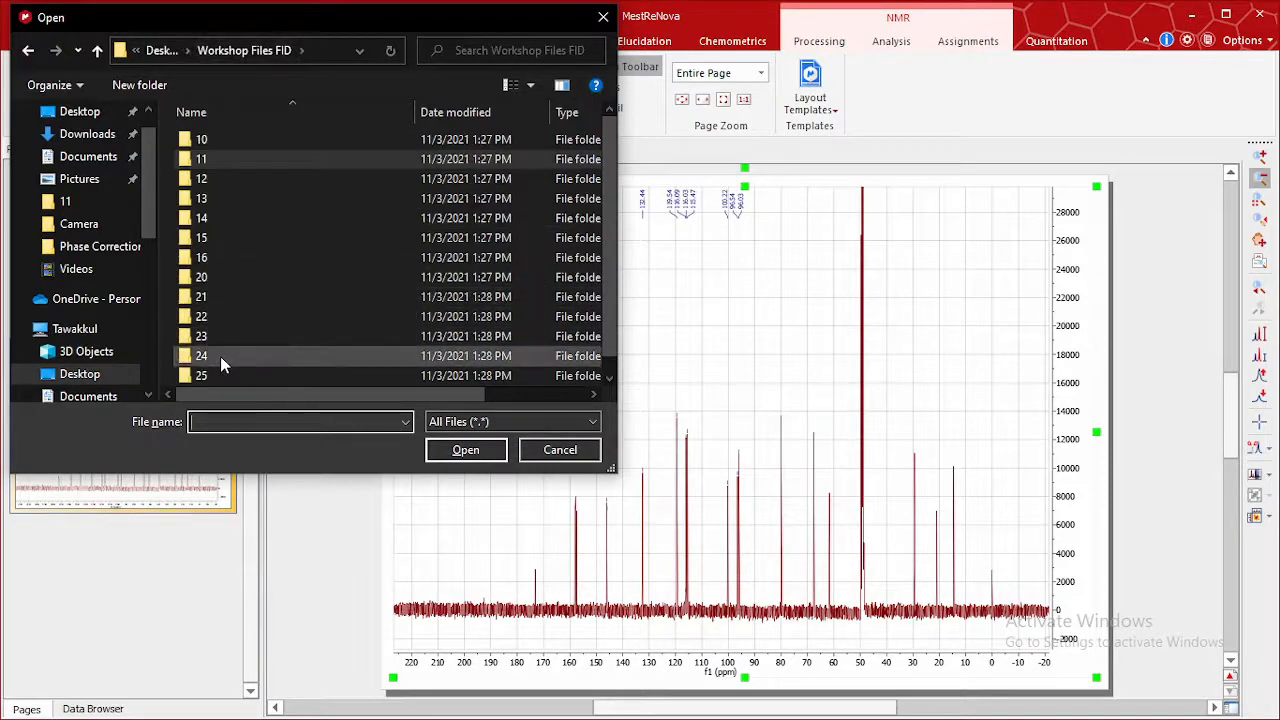
scroll(220, 356, down, 1)
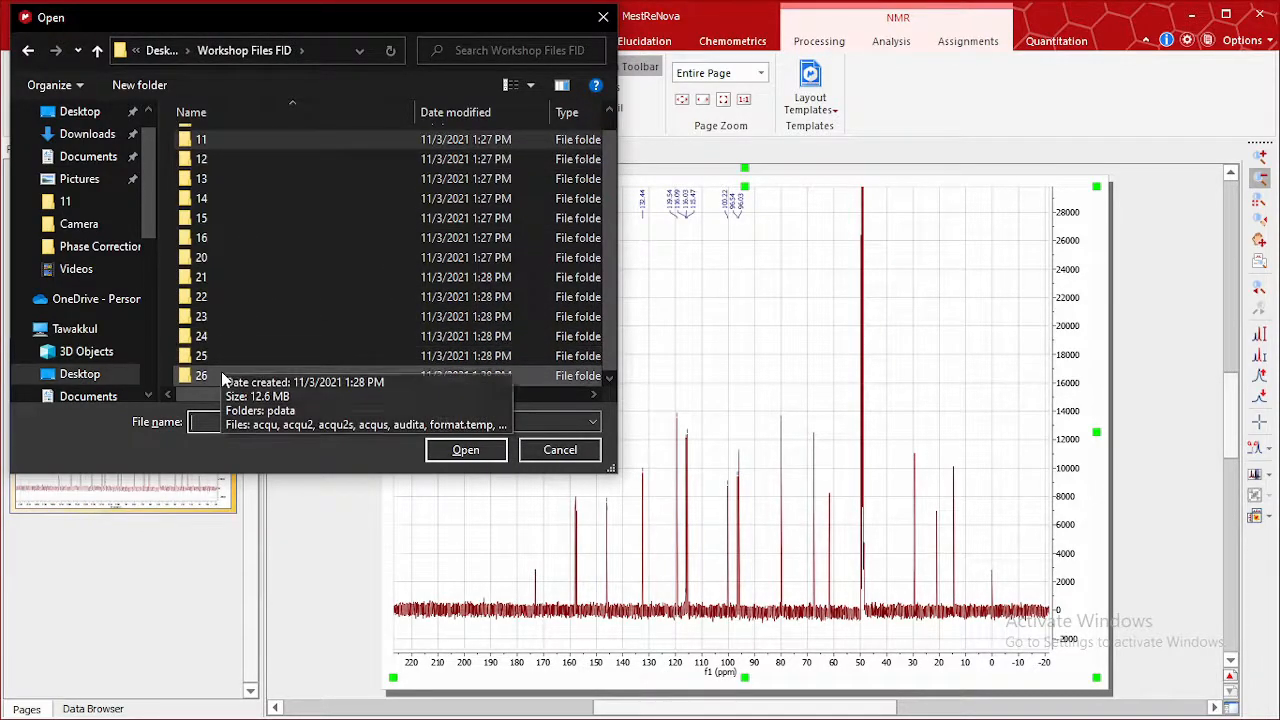
double_click(220, 373)
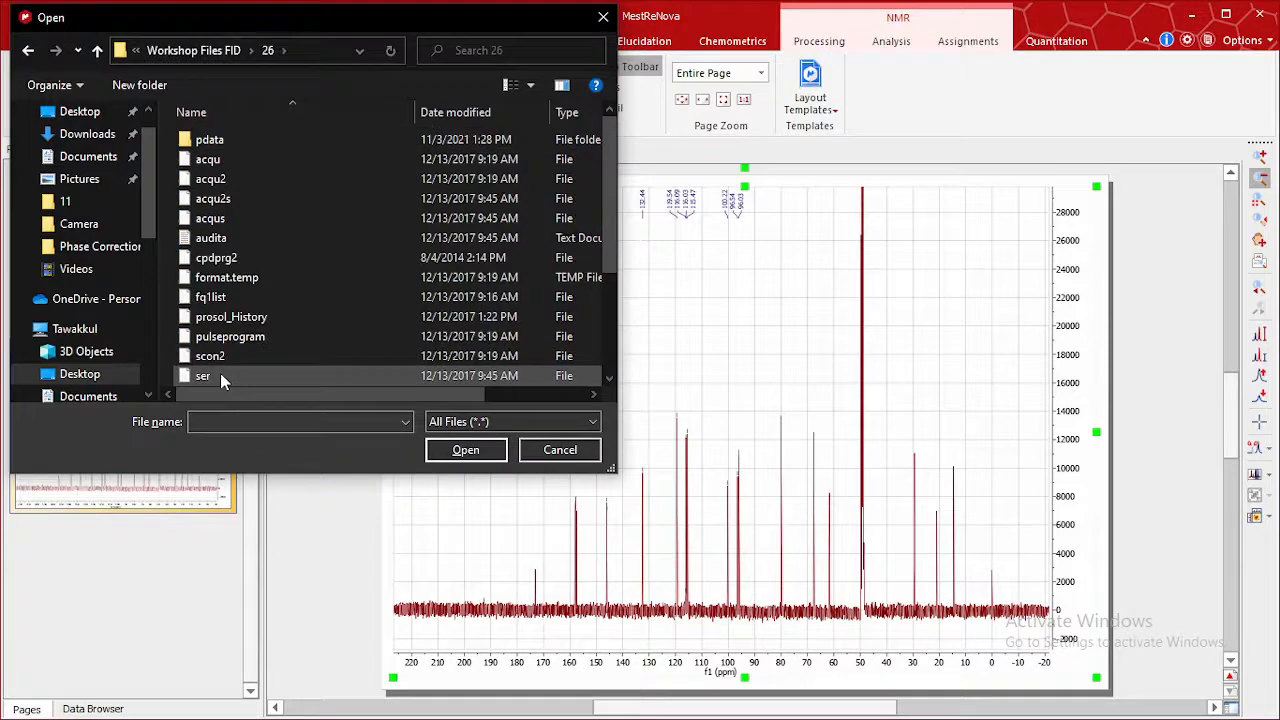
double_click(250, 148)
double_click(250, 148)
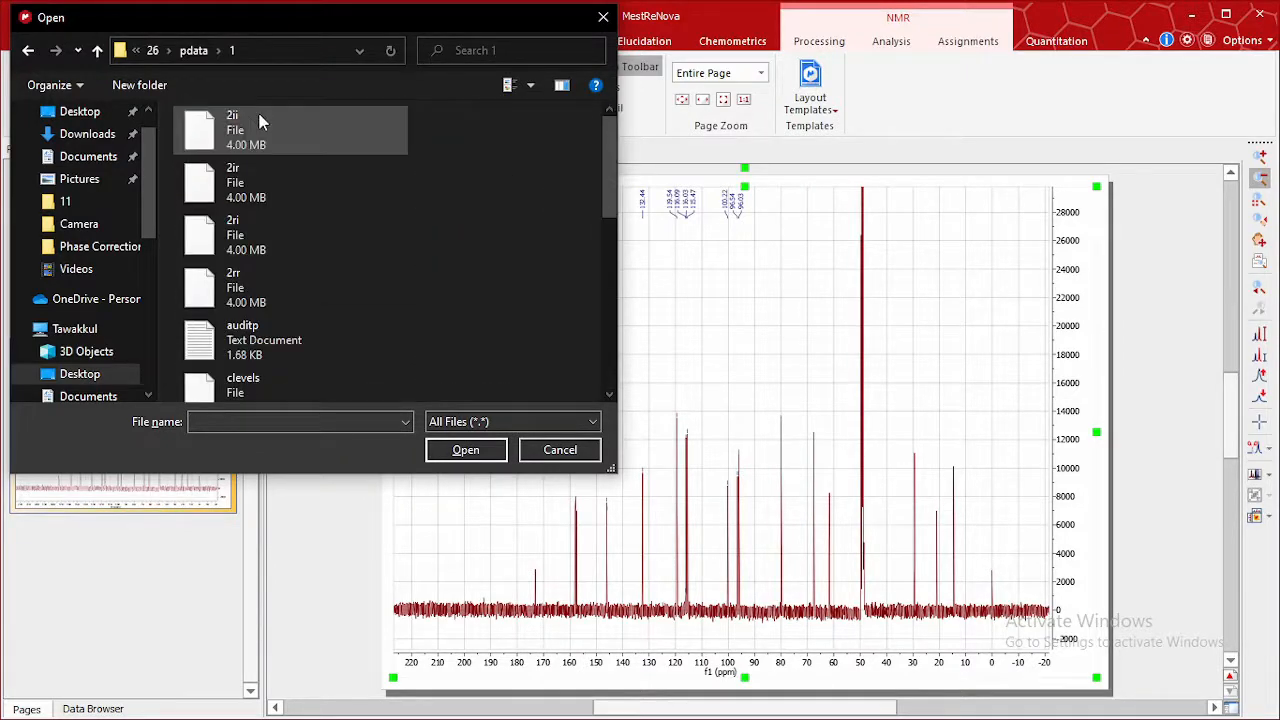
double_click(255, 124)
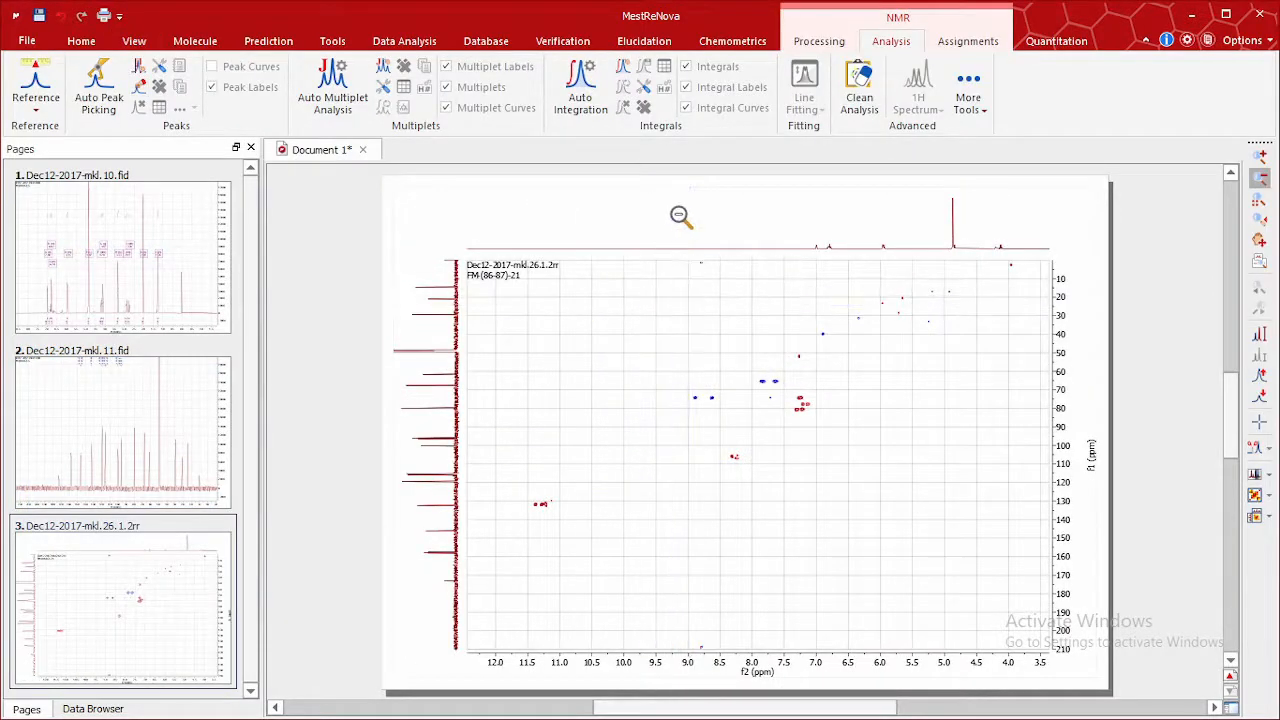
Step: Raise the contour intensity of the 2D spectrum and lower it back to the original level
scroll(644, 363, up, 2)
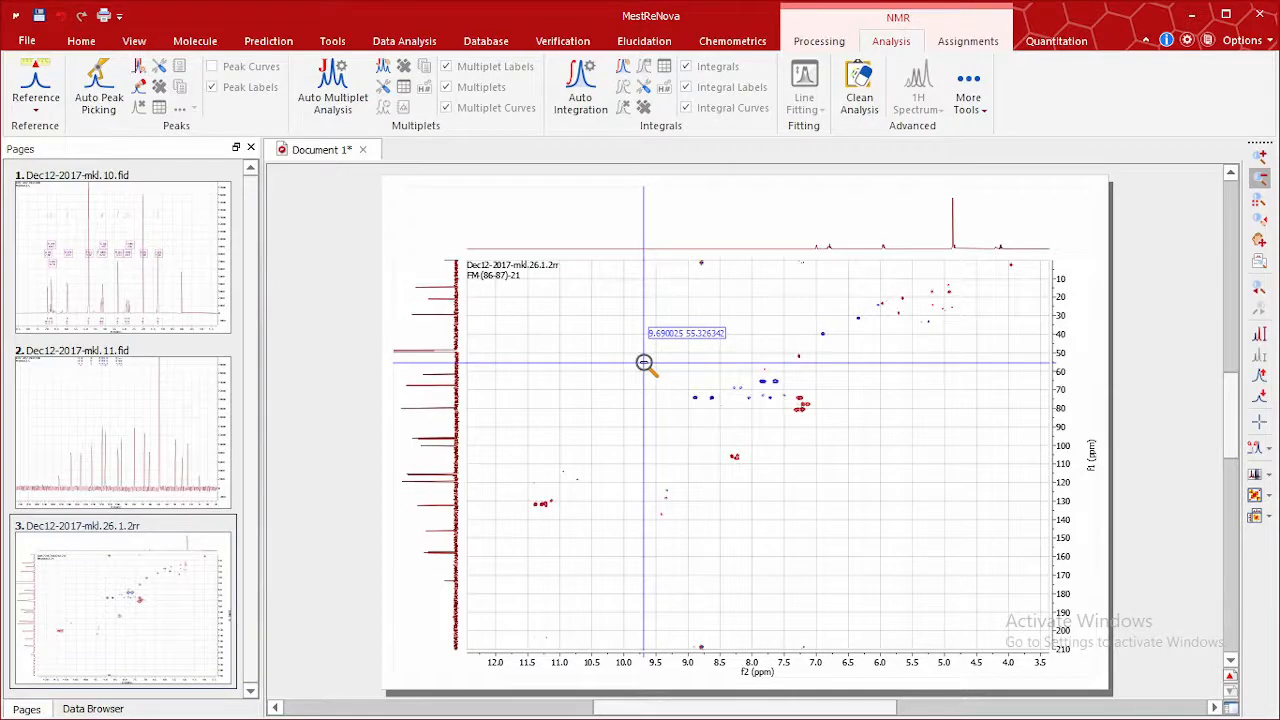
scroll(644, 363, down, 1)
scroll(644, 363, down, 2)
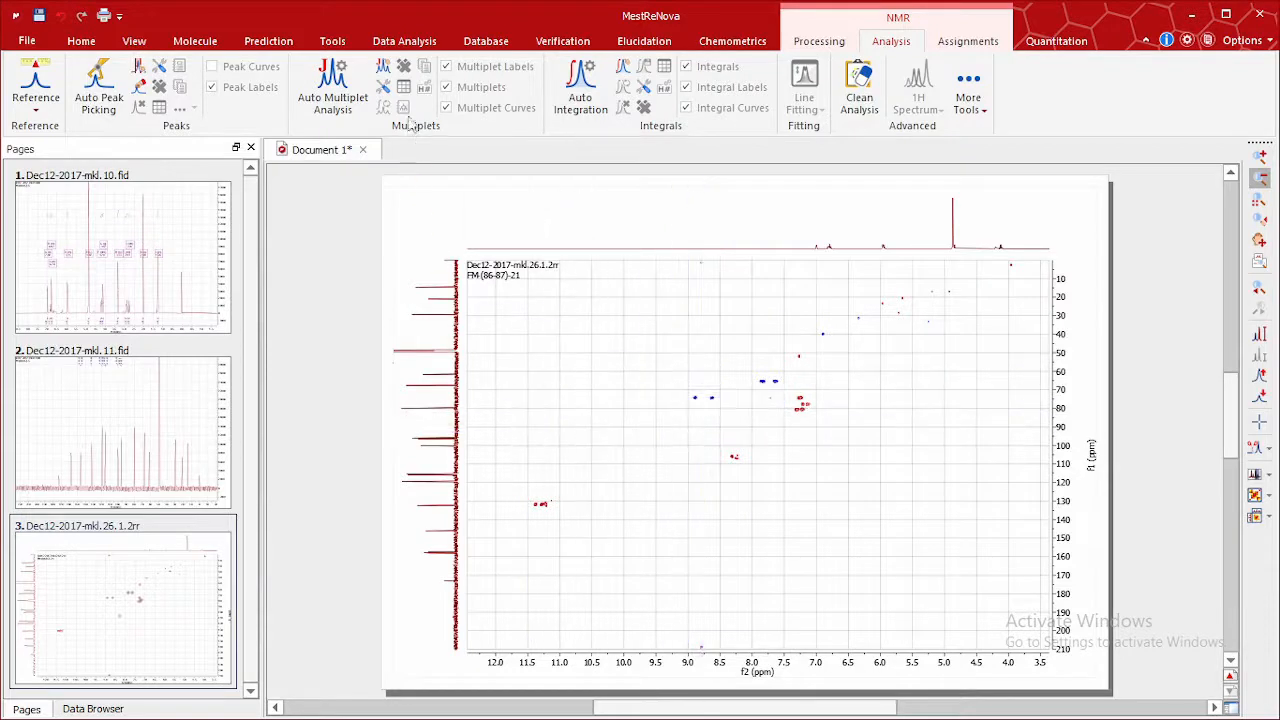
Step: Turn on the crosshair for the 2D spectrum and raise the intensity of its contours and both 1D traces
click(136, 42)
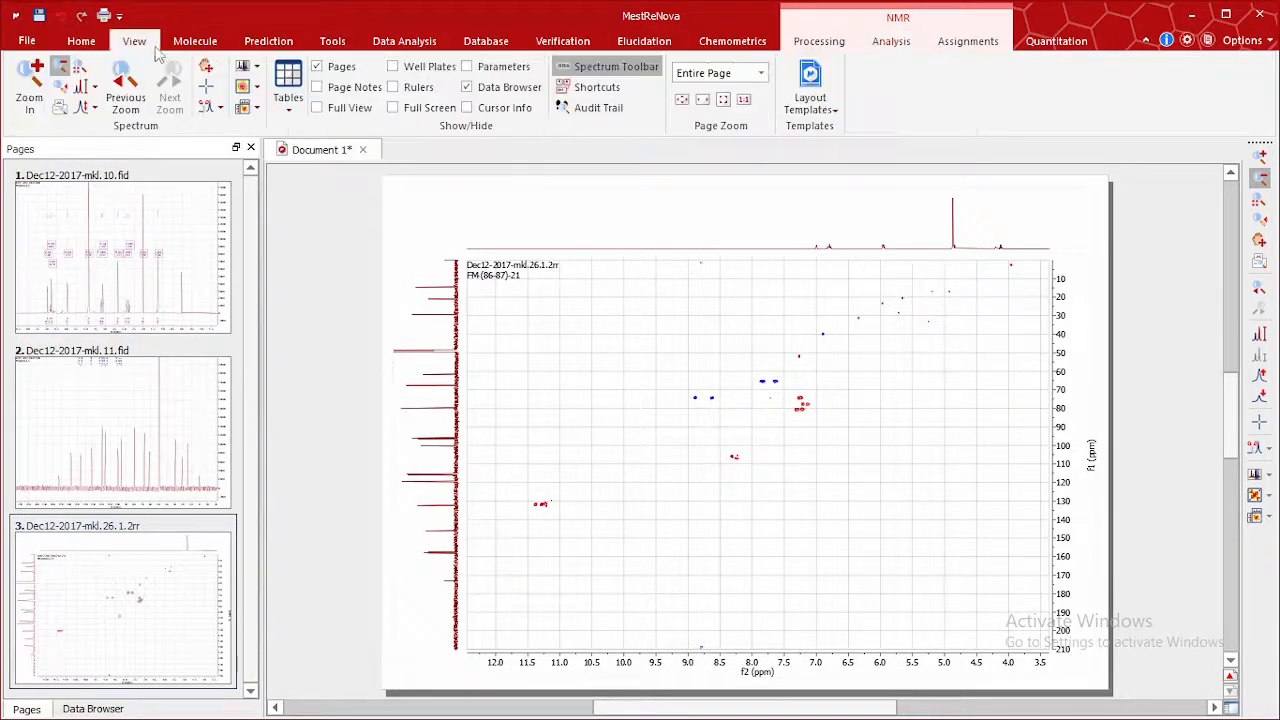
click(206, 86)
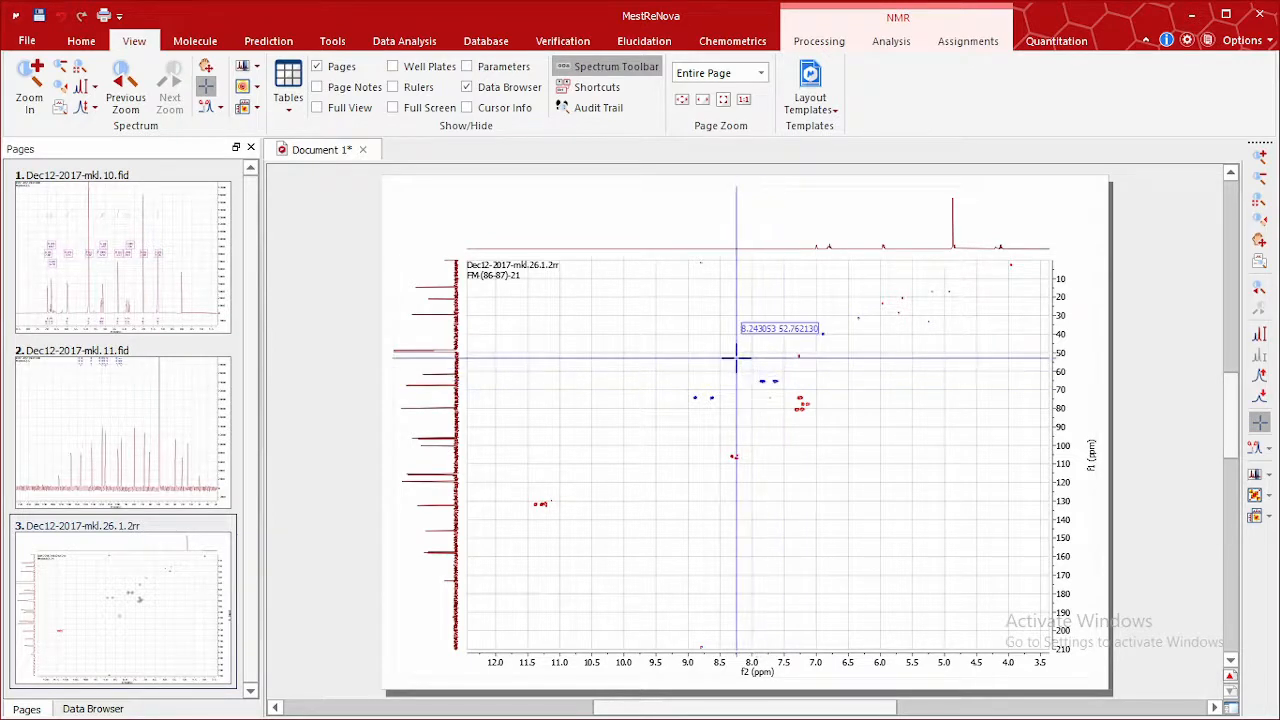
scroll(736, 357, up, 2)
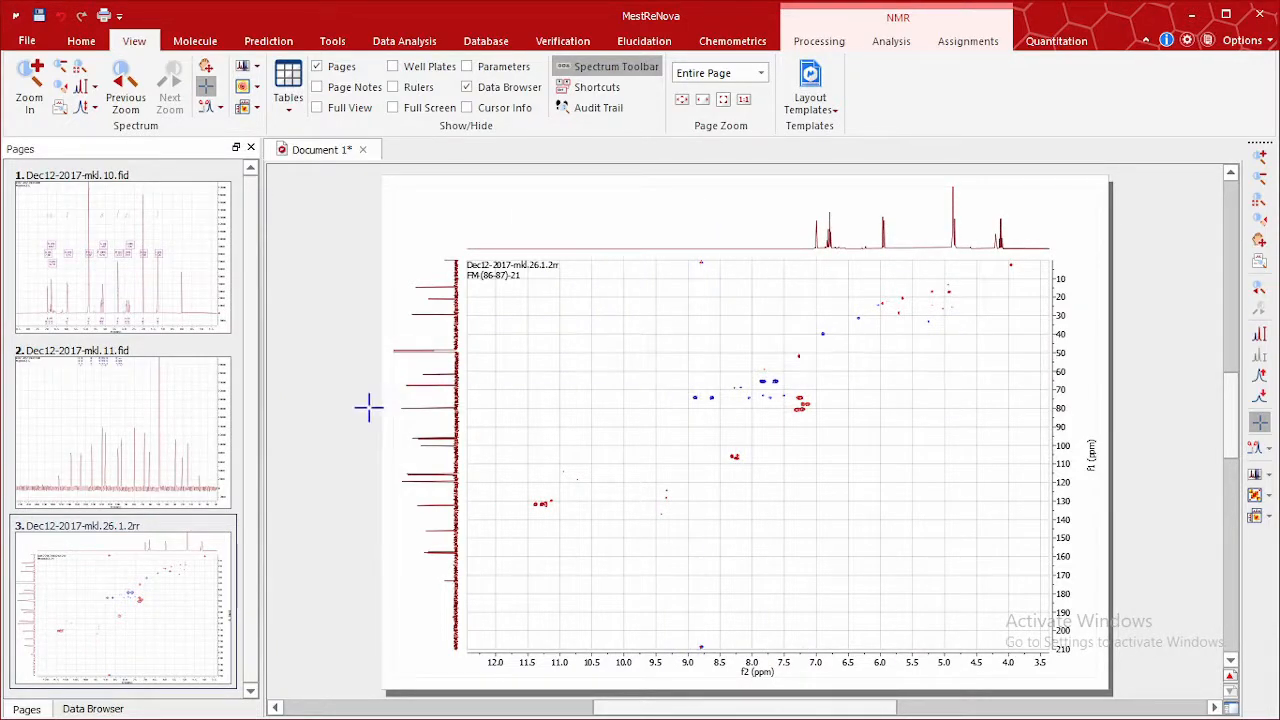
scroll(368, 406, up, 3)
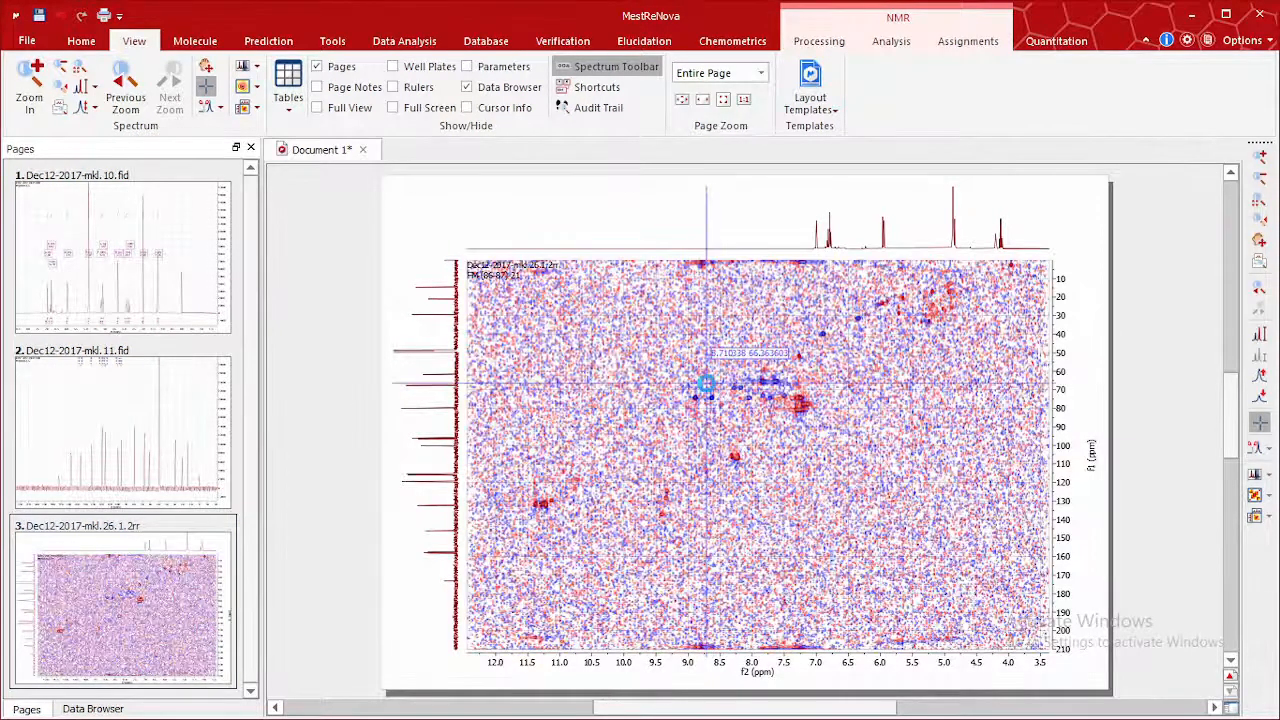
scroll(706, 370, down, 3)
click(720, 214)
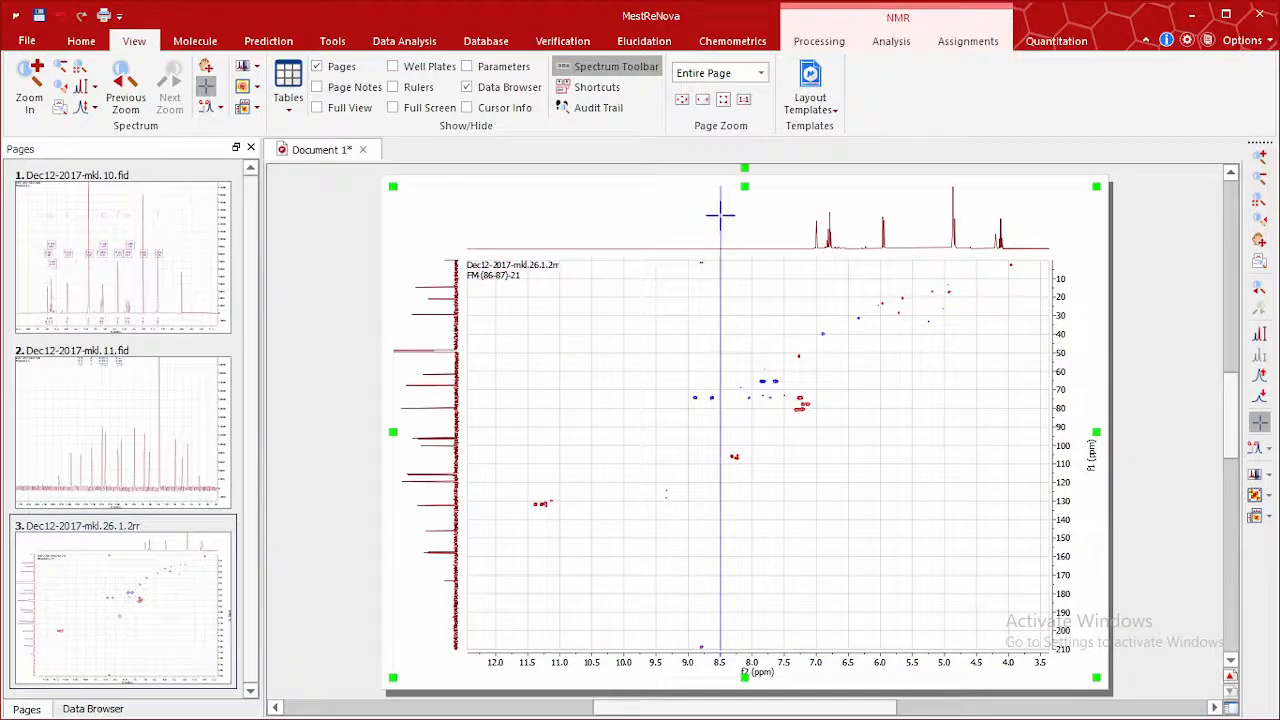
click(377, 399)
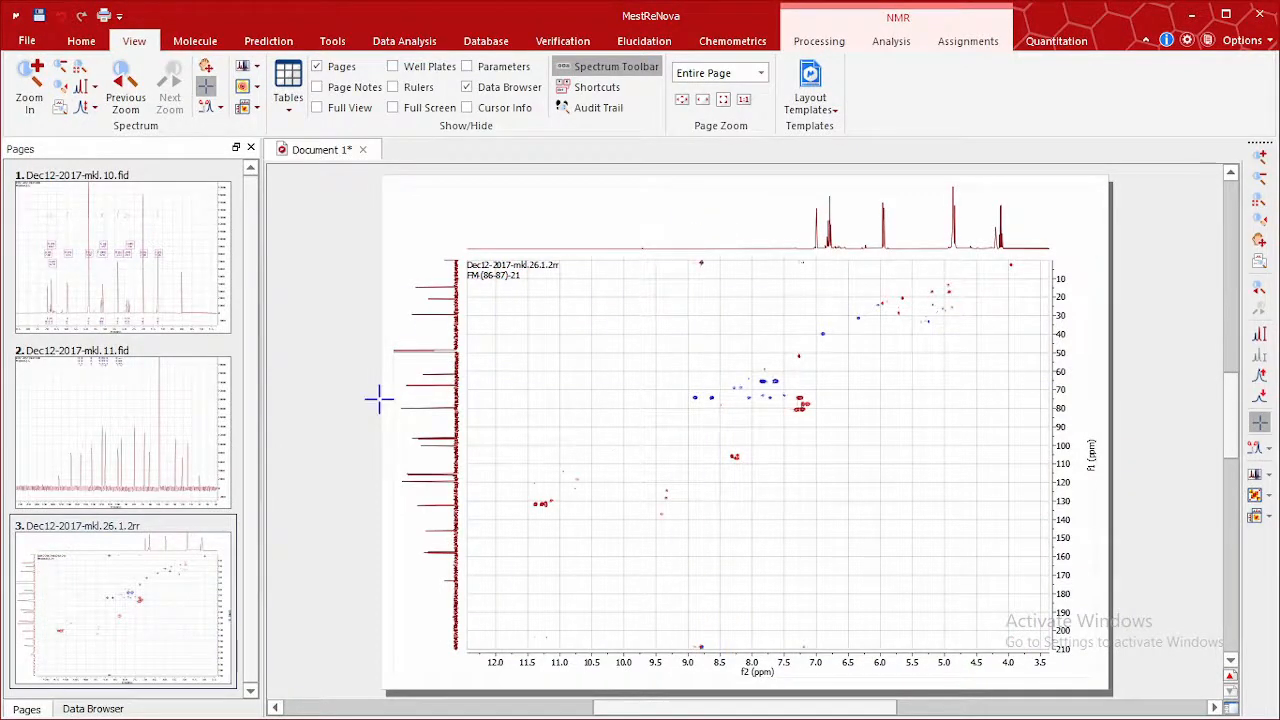
click(856, 223)
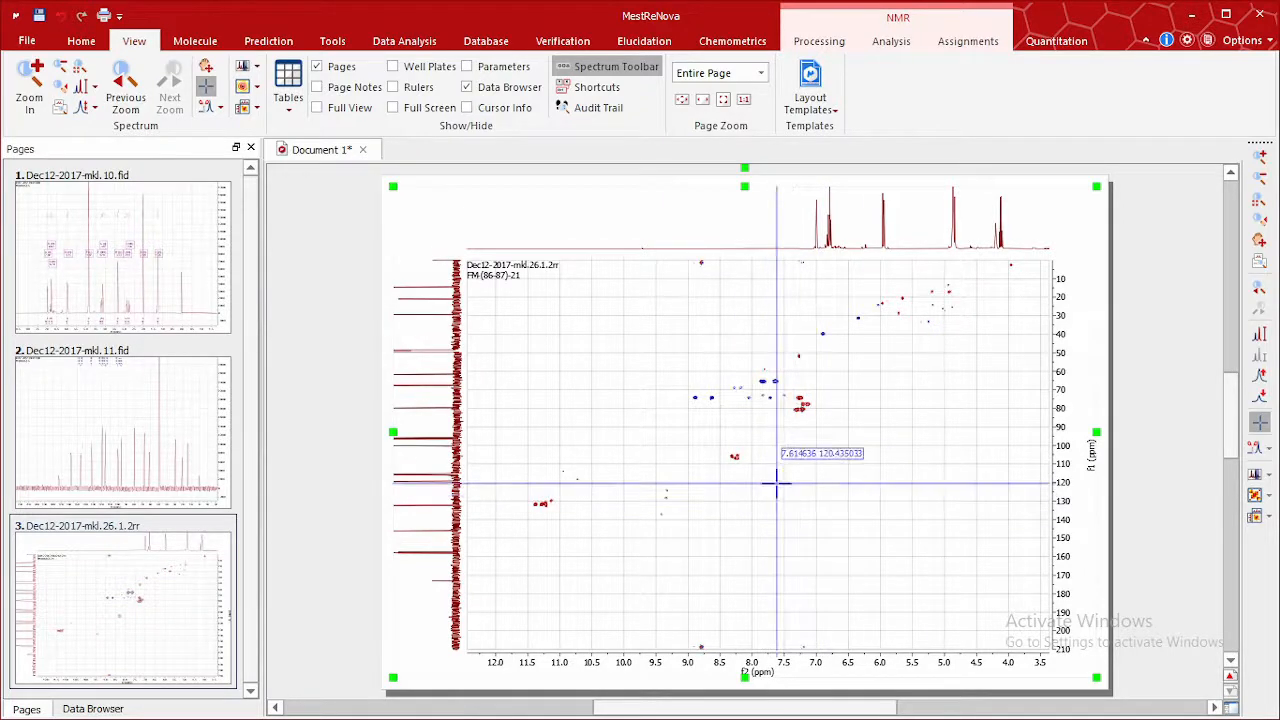
Step: Zoom in on the 2D cross peak near 6.89 ppm in f2 and 40 ppm in f1
click(29, 88)
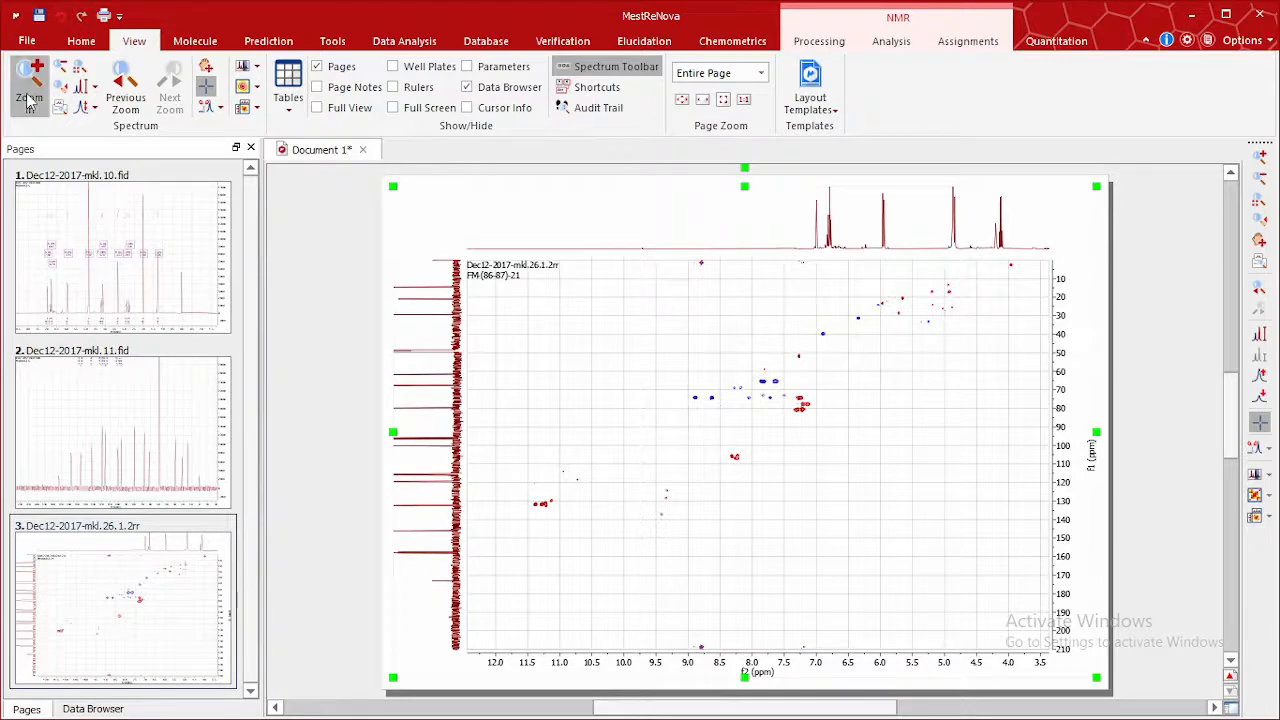
drag(786, 261, 956, 544)
drag(545, 283, 626, 451)
drag(760, 343, 866, 545)
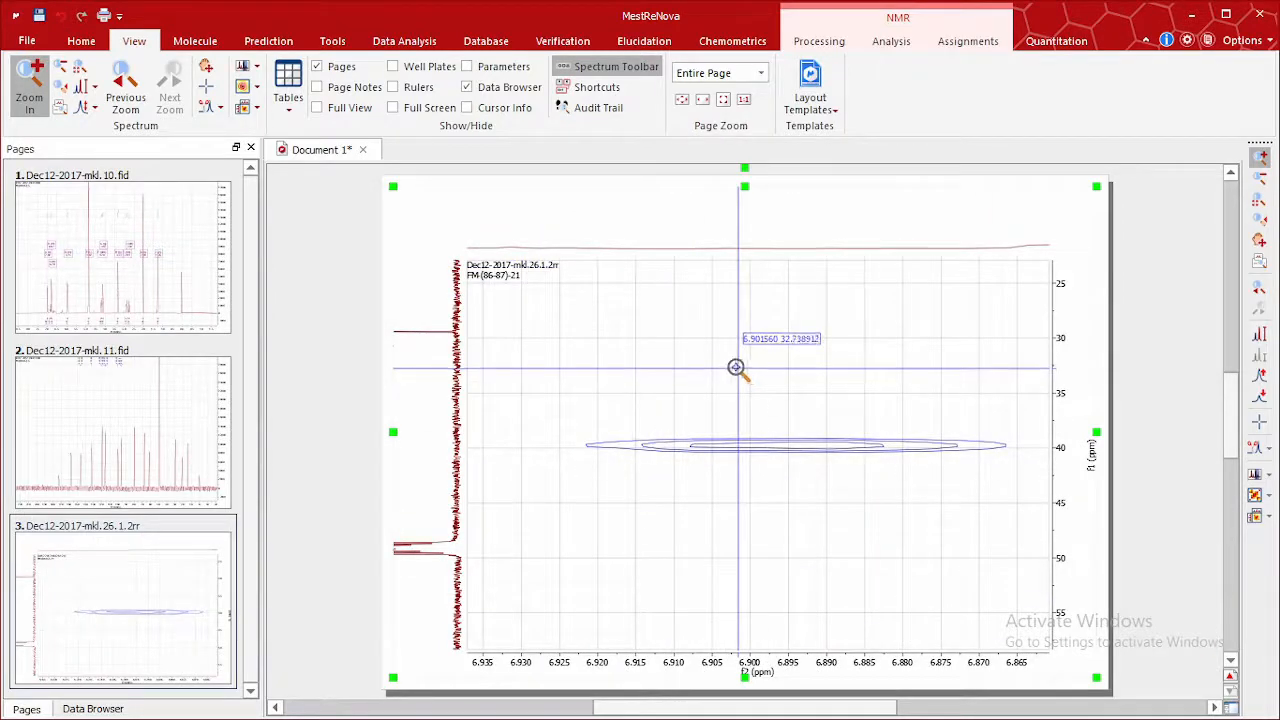
Step: Zoom the 2D spectrum back out to its full range in both dimensions
click(125, 85)
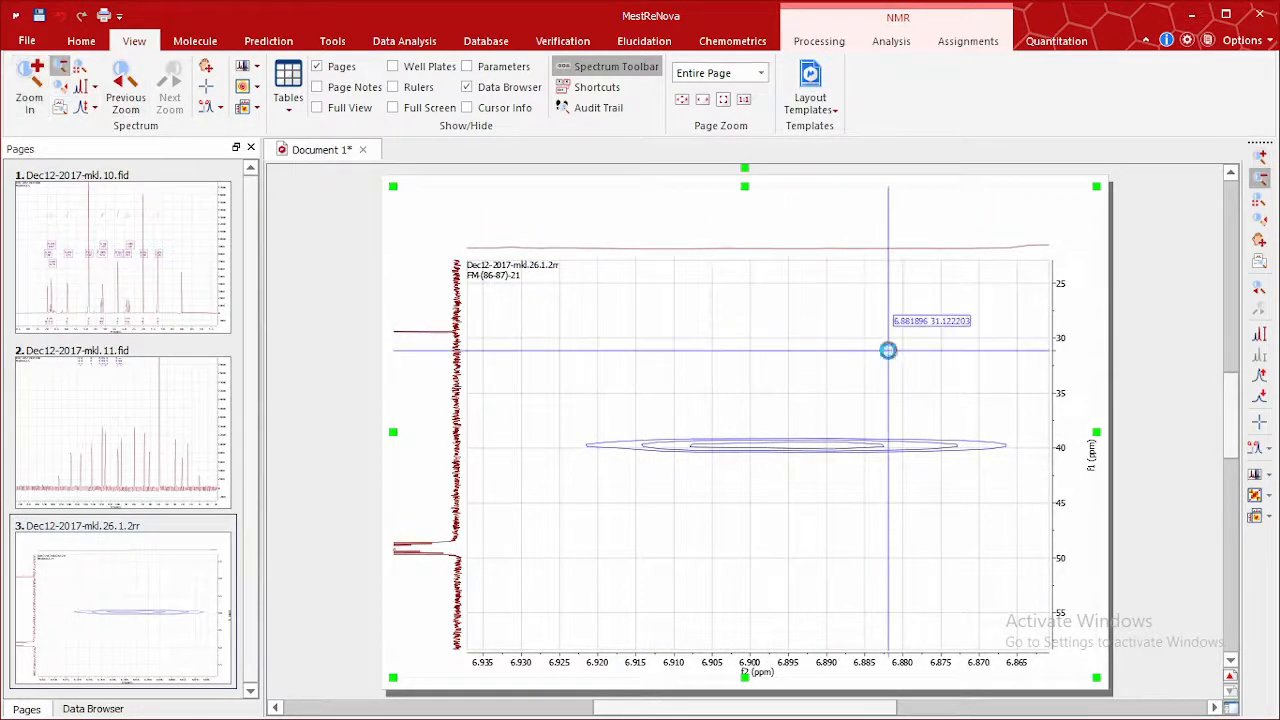
scroll(831, 345, down, 6)
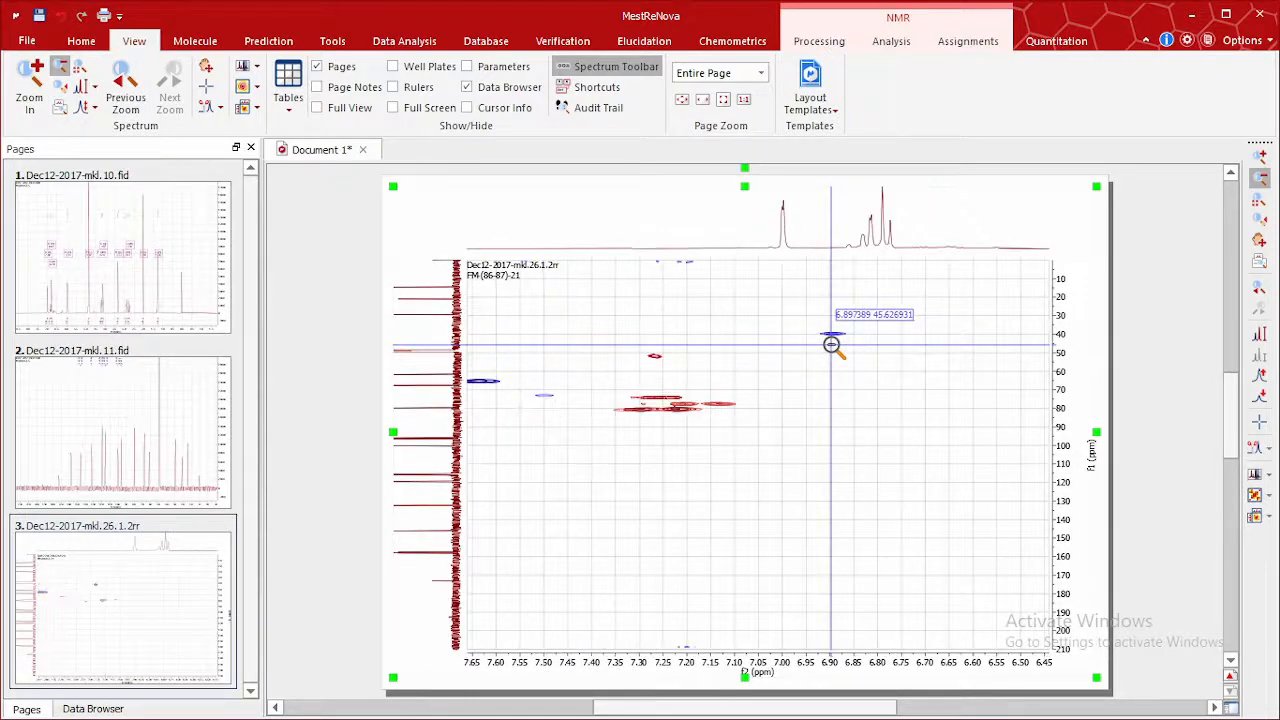
scroll(831, 345, down, 3)
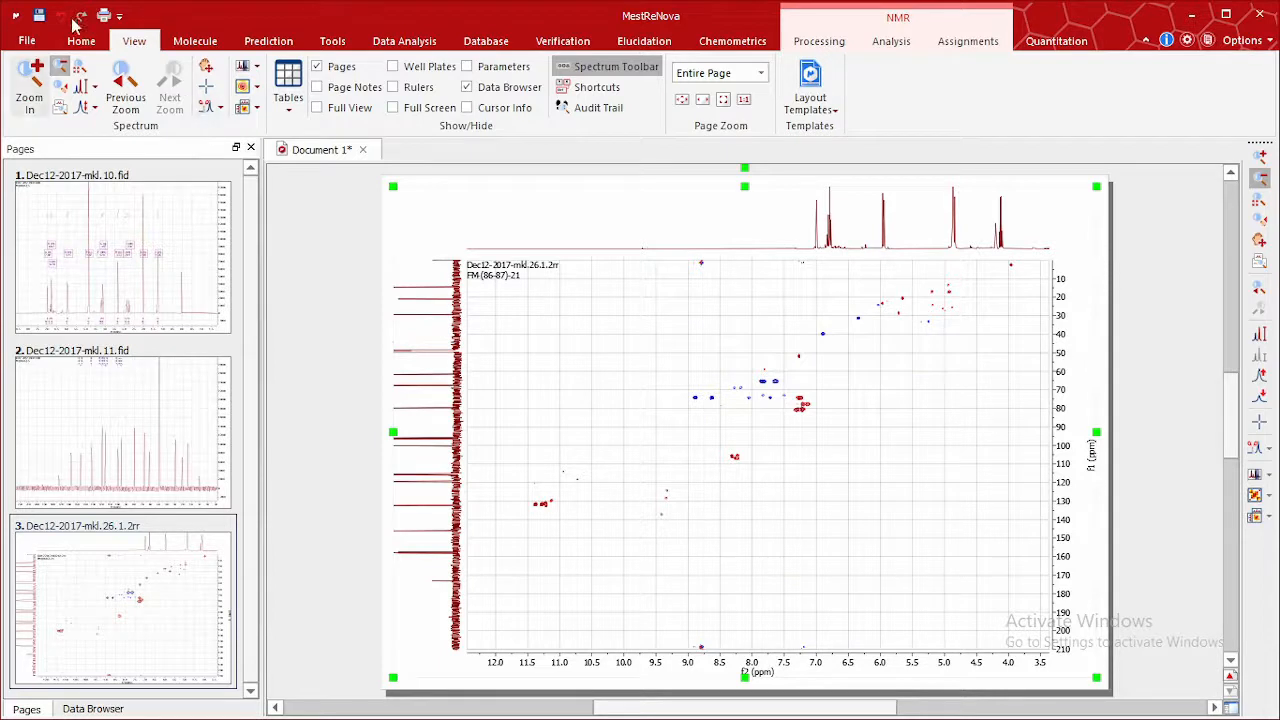
click(24, 90)
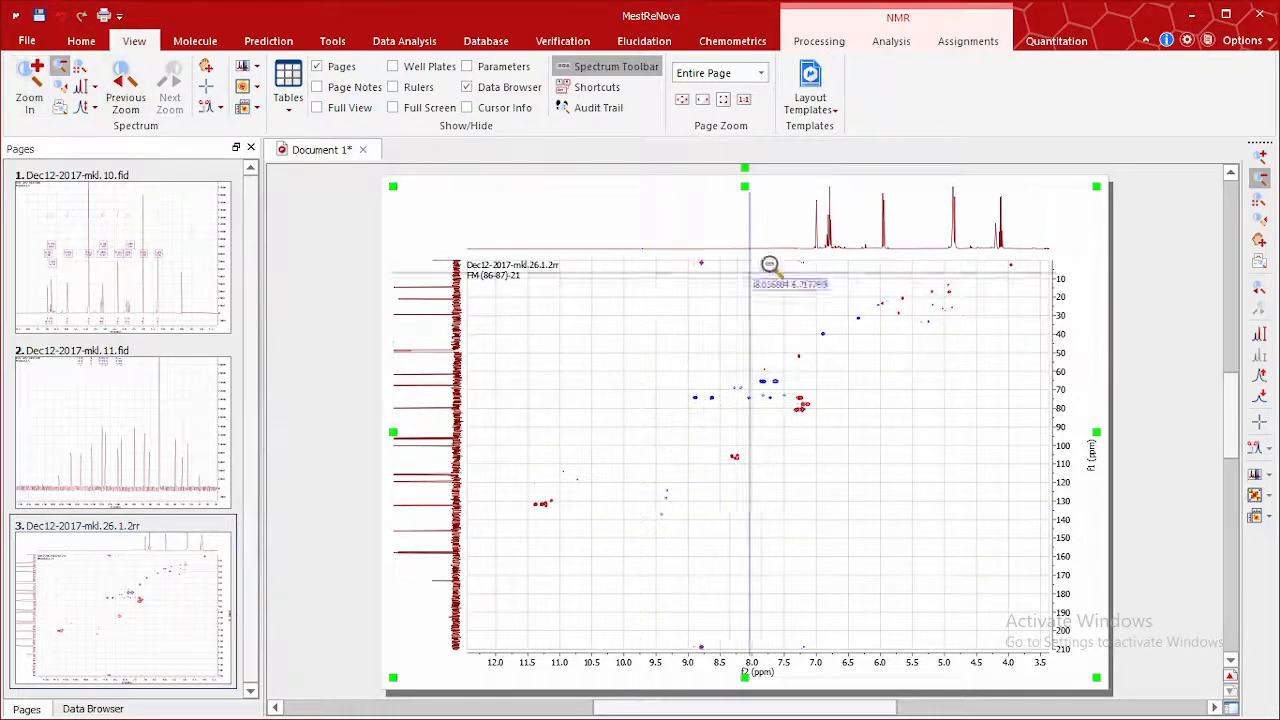
Step: Pick the peaks of the 2D spectrum automatically and turn the crosshair back on
click(903, 47)
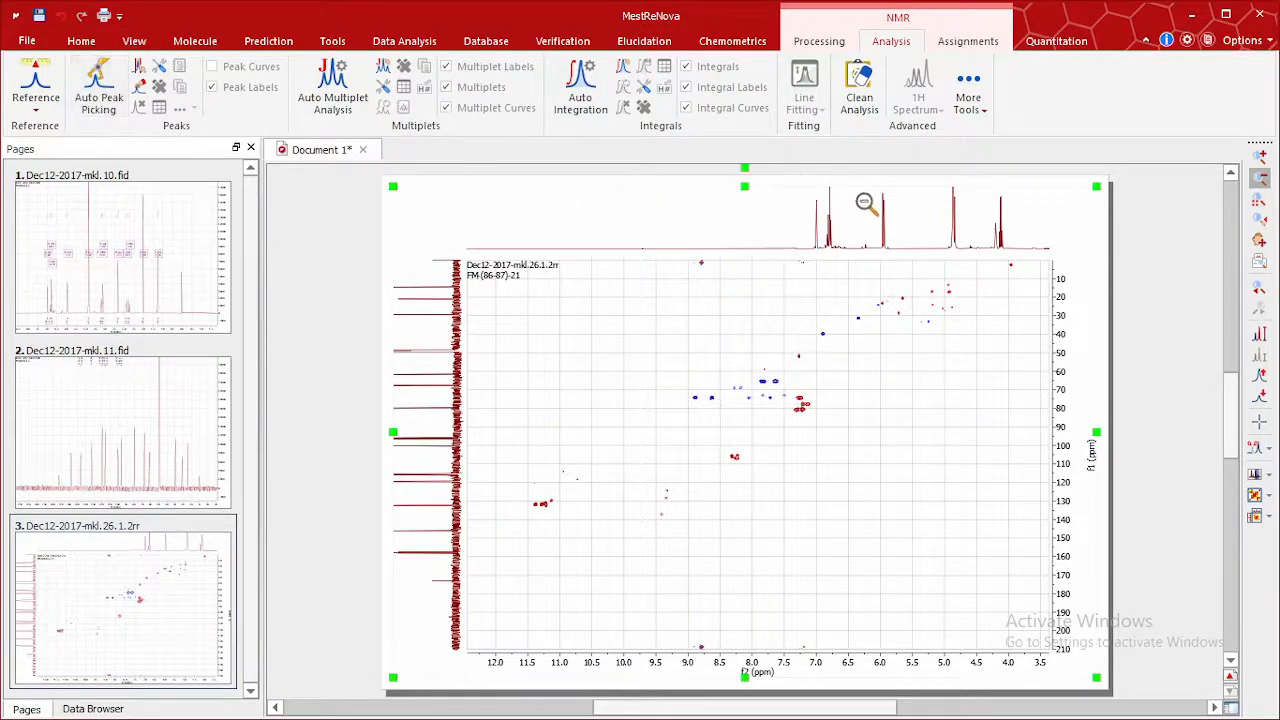
click(100, 88)
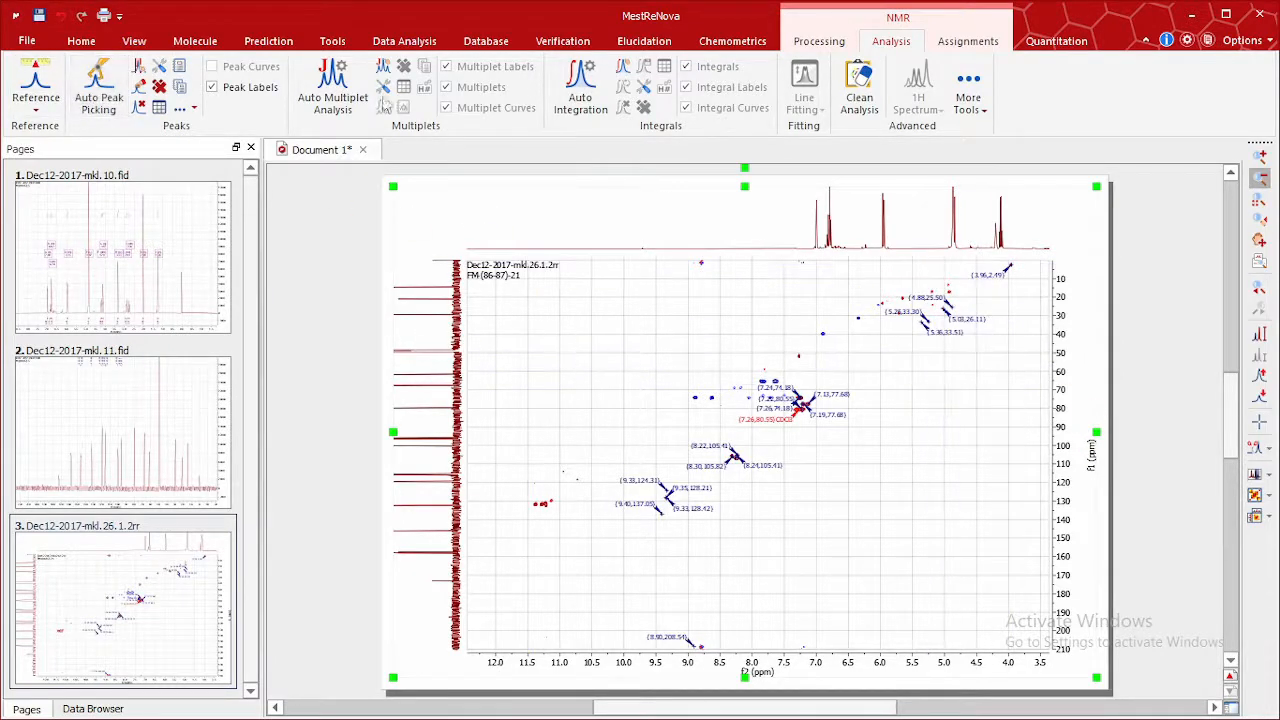
click(133, 41)
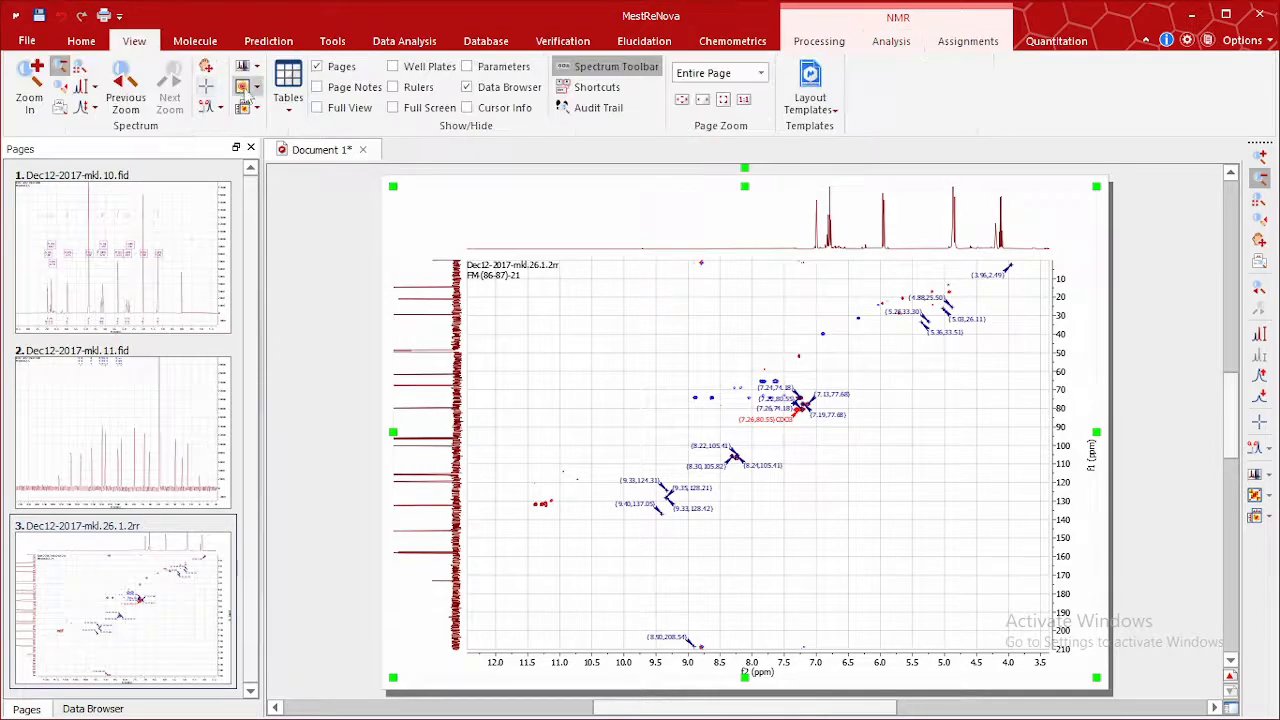
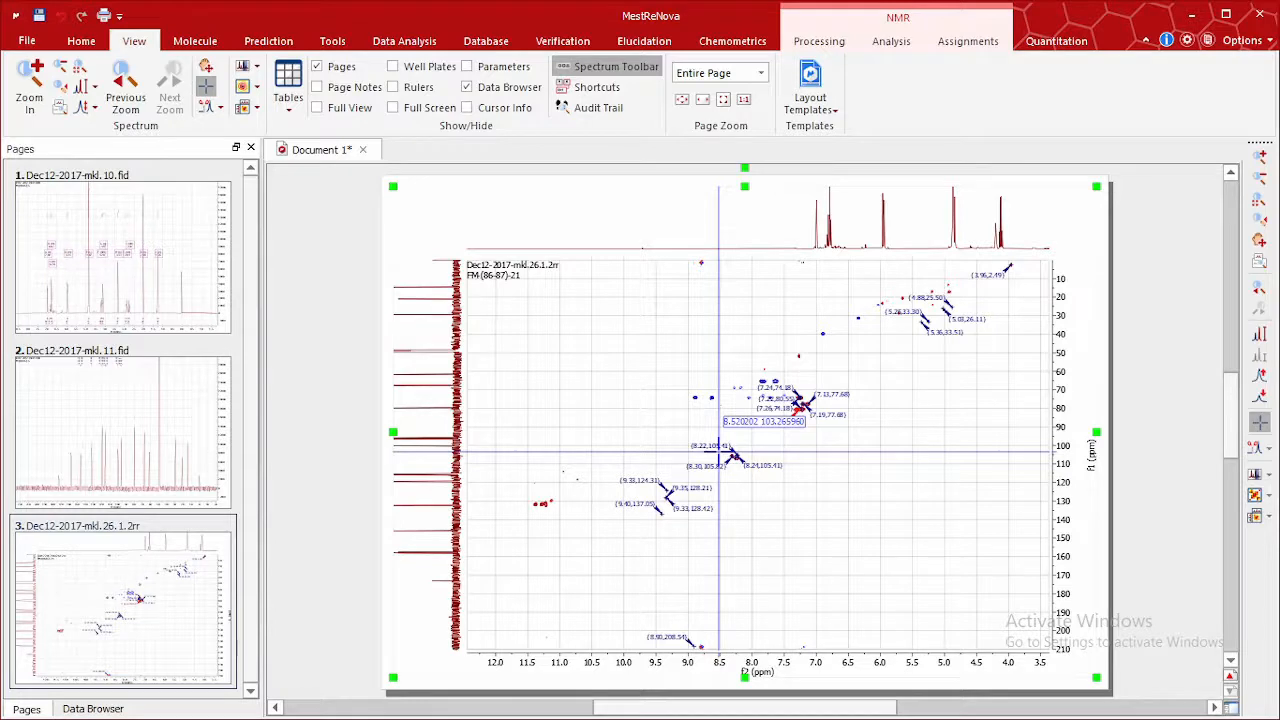
Step: Open the 2D data file 2rr from the folder Workshop Files FID\13\pdata\1
key(ctrl+o)
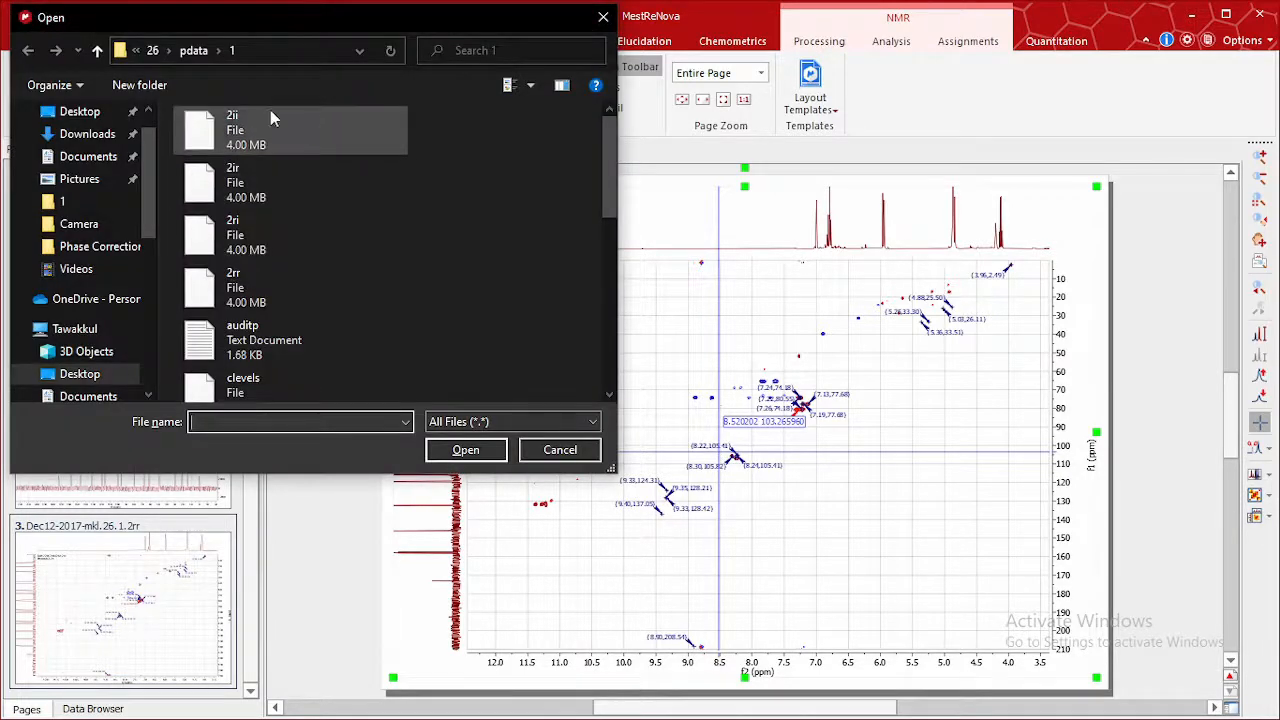
click(152, 50)
click(172, 52)
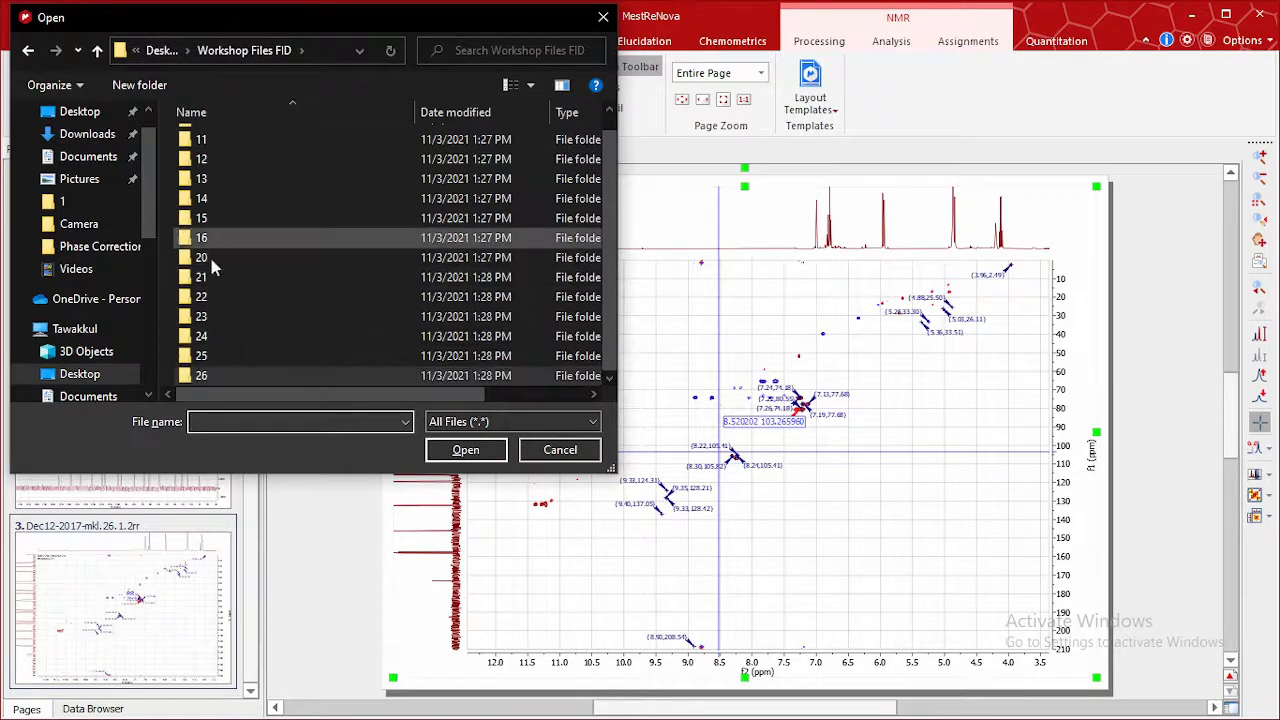
click(210, 177)
double_click(210, 177)
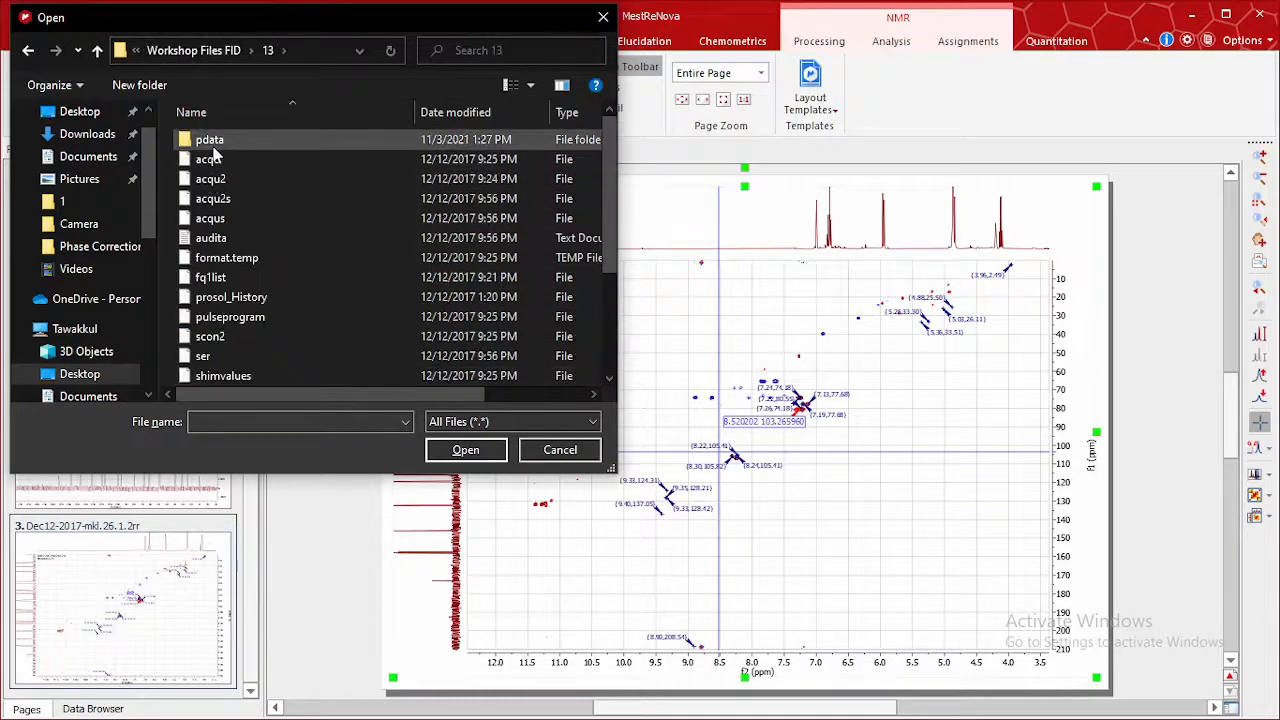
double_click(214, 139)
double_click(214, 147)
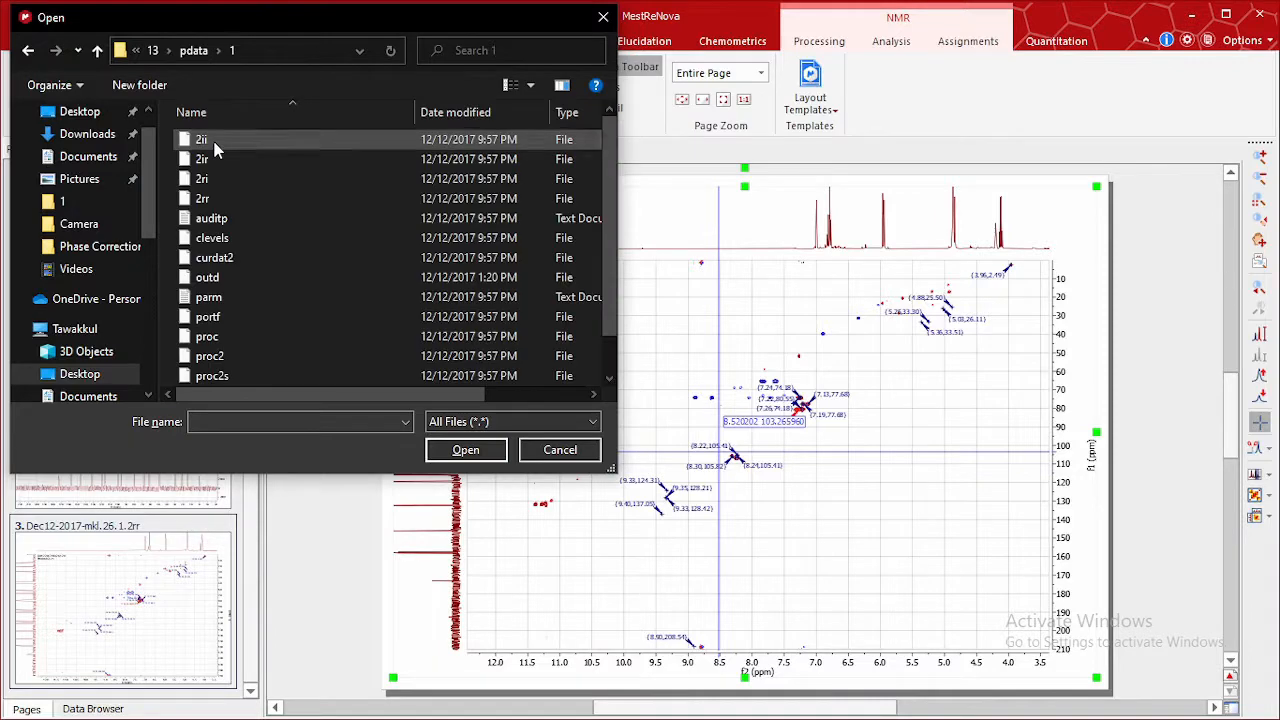
double_click(220, 197)
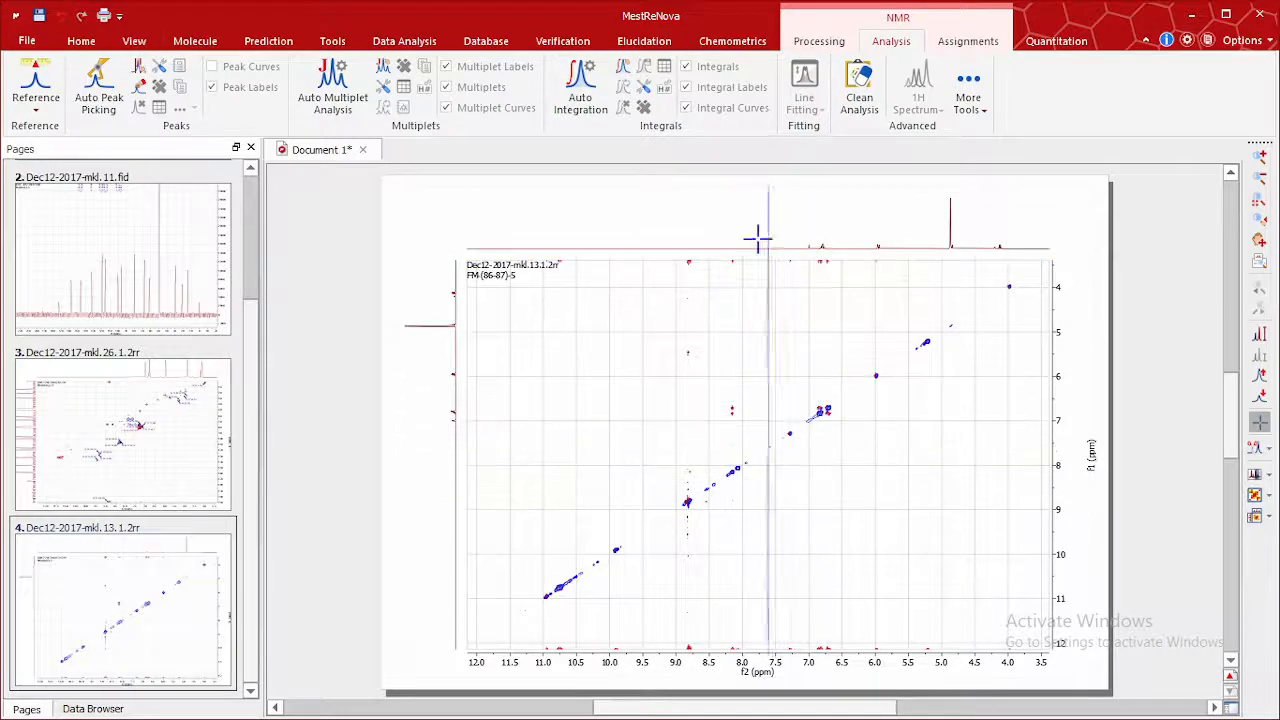
Step: Raise the intensity of the 13.1.2rr spectrum's contours and both 1D traces, and pick its peaks automatically
click(737, 221)
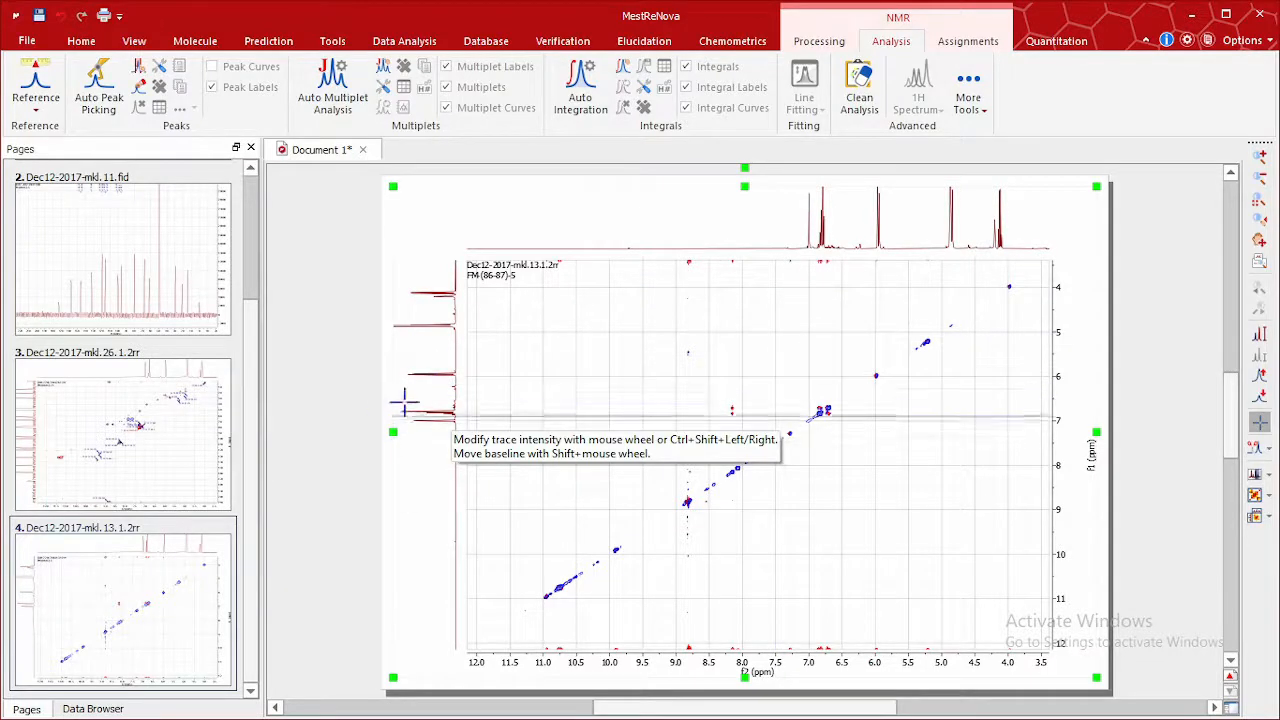
click(423, 431)
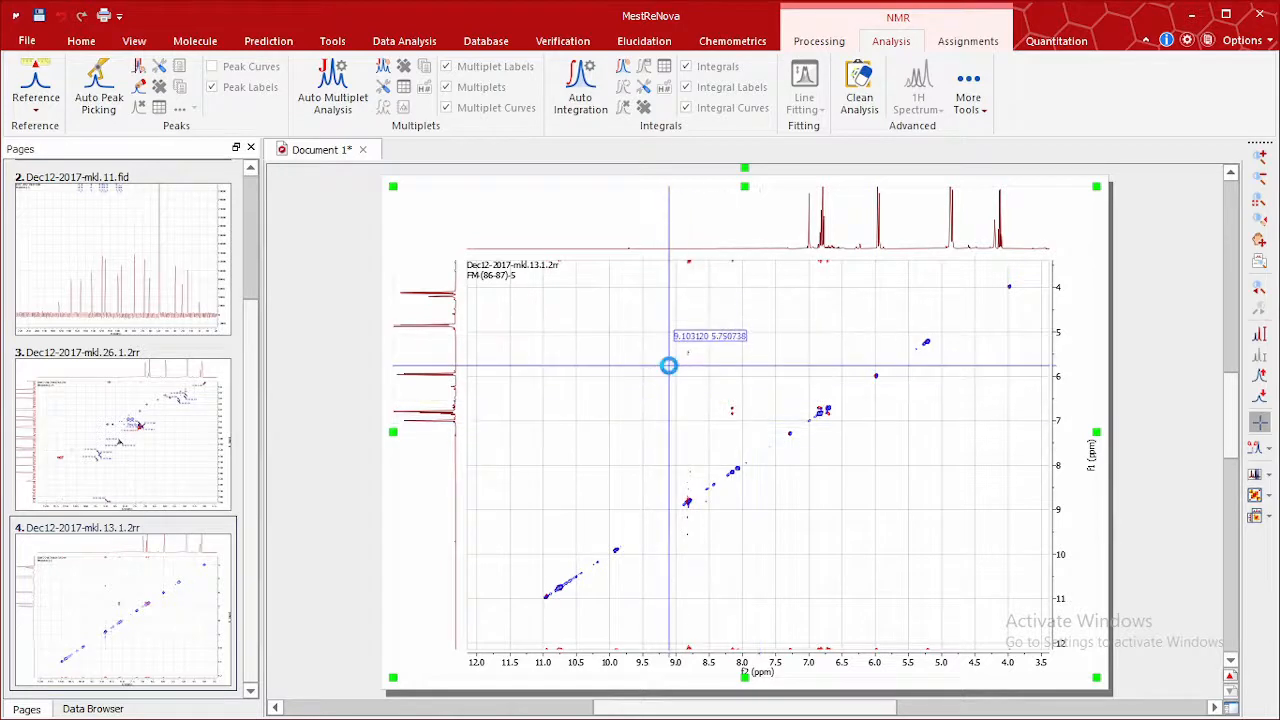
scroll(669, 366, up, 1)
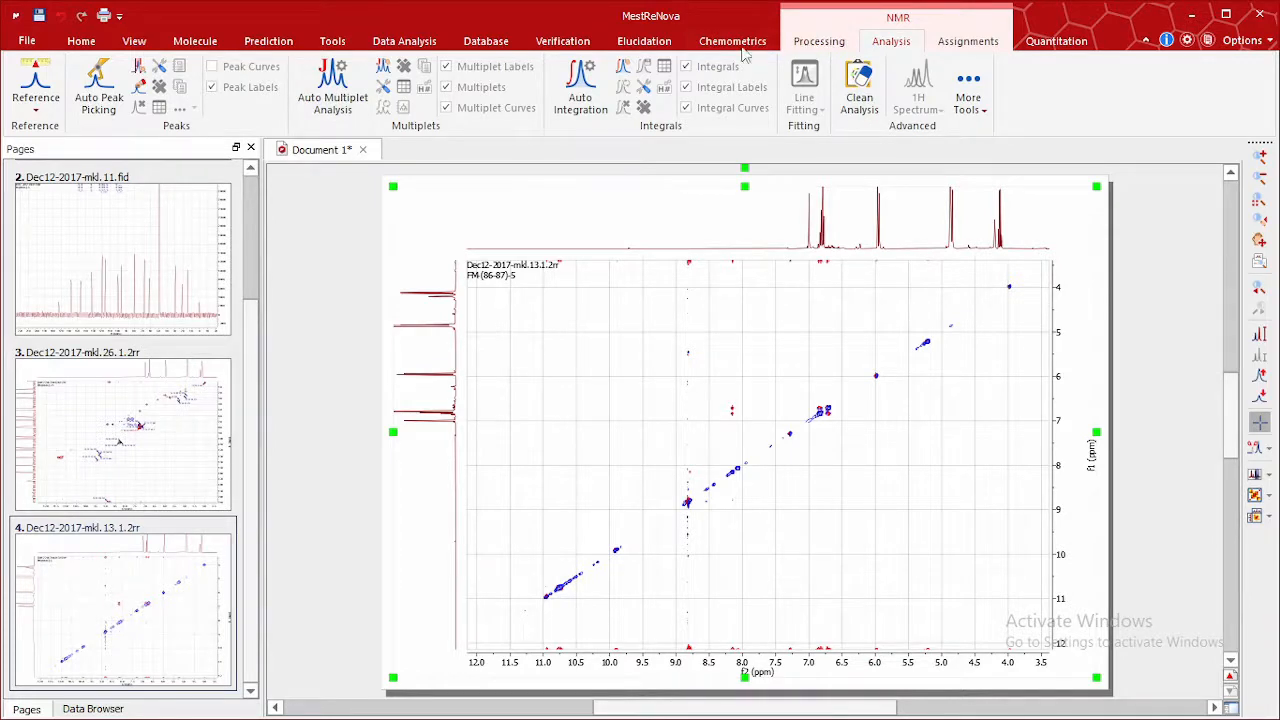
click(92, 86)
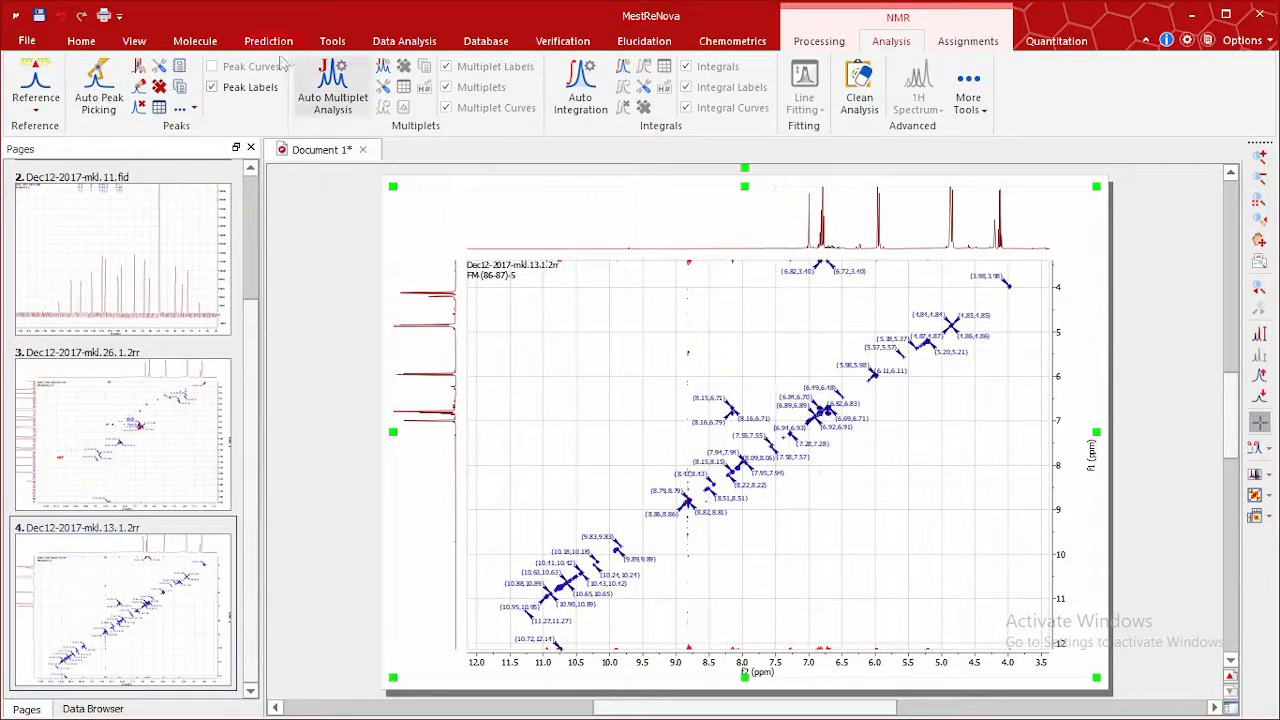
click(333, 92)
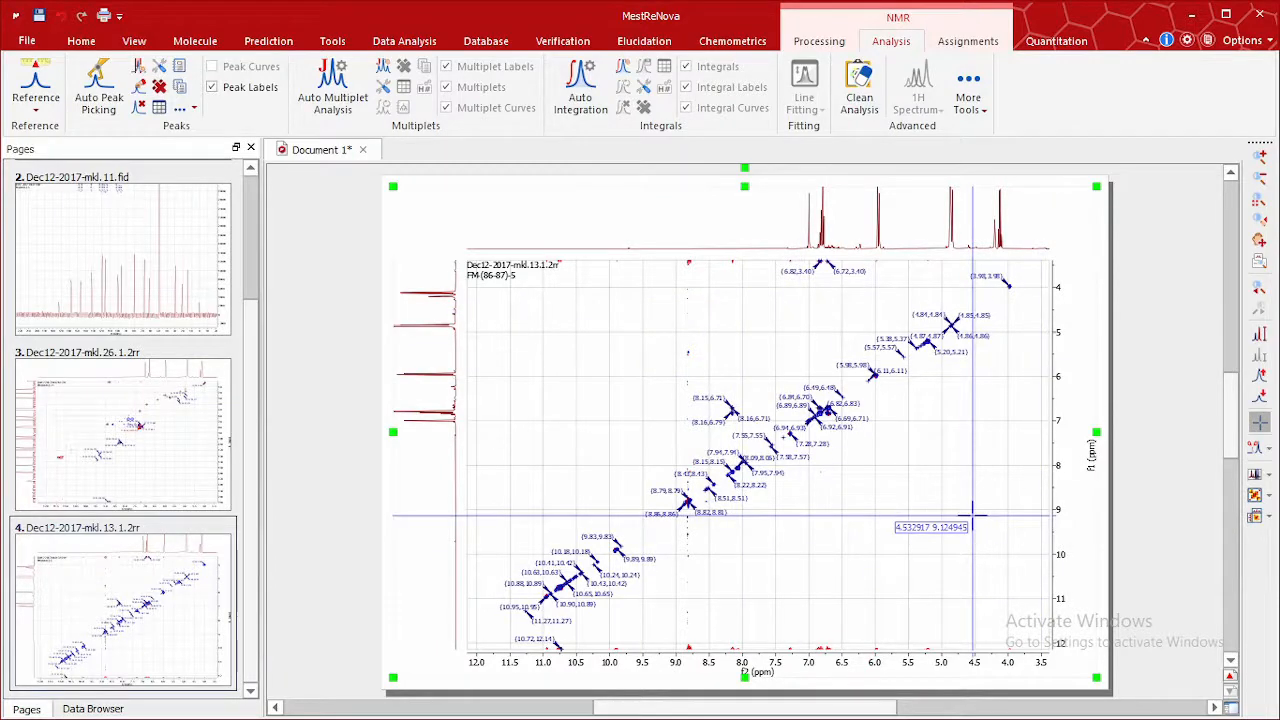
Step: Insert a peak report on the page of the Dec12-2017-mkl.26.1.2rr spectrum
click(92, 238)
click(122, 398)
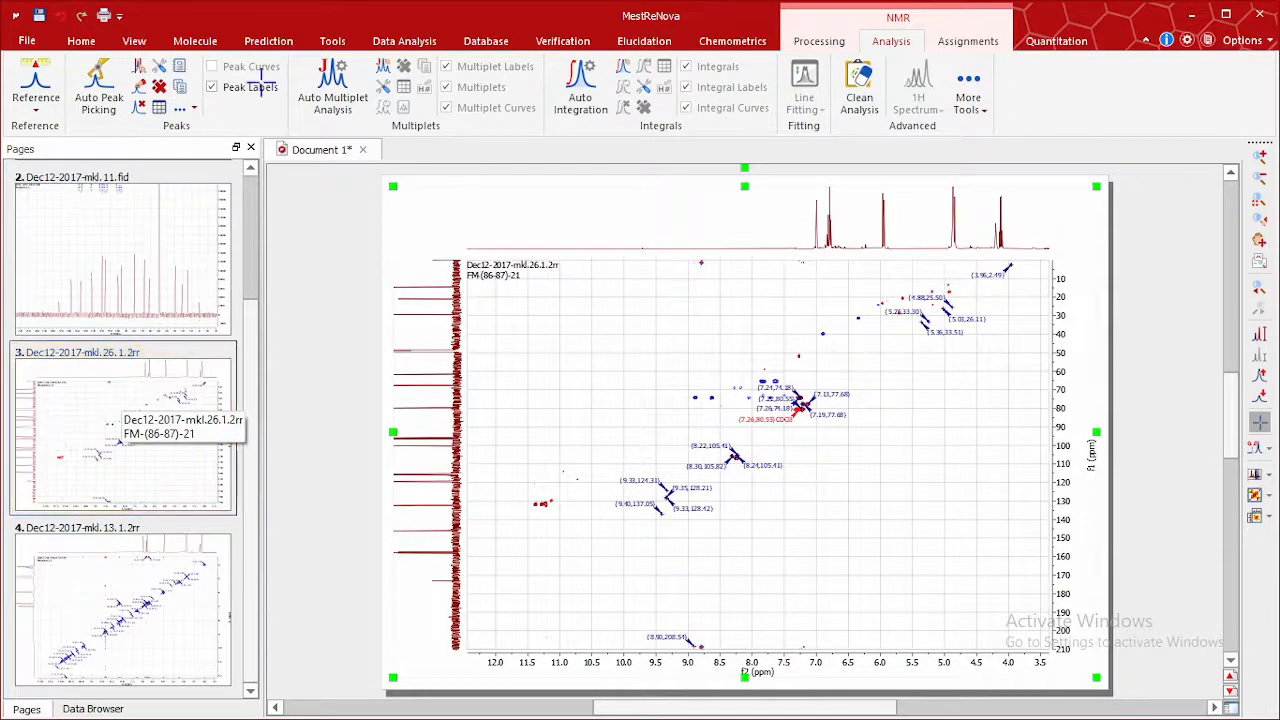
click(180, 68)
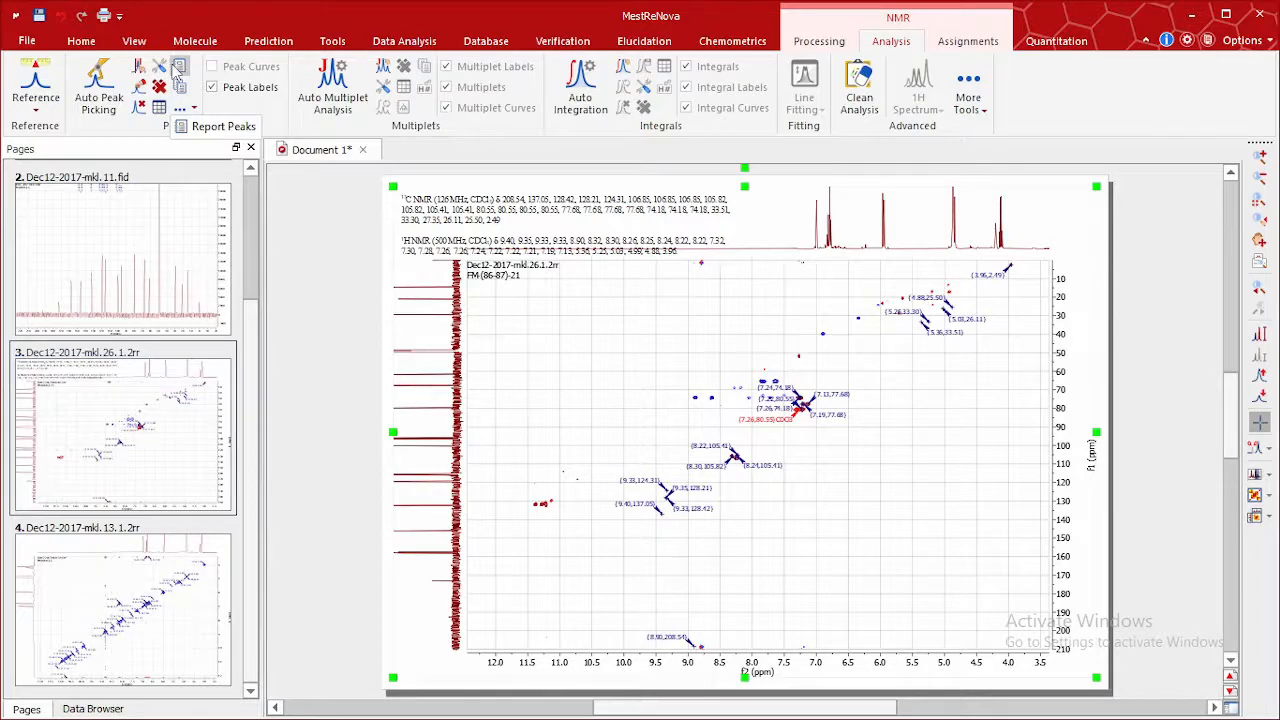
Step: Insert peak reports on the pages of the Dec12-2017-mkl.11.fid and Dec12-2017-mkl.13.1.2rr spectra
click(160, 200)
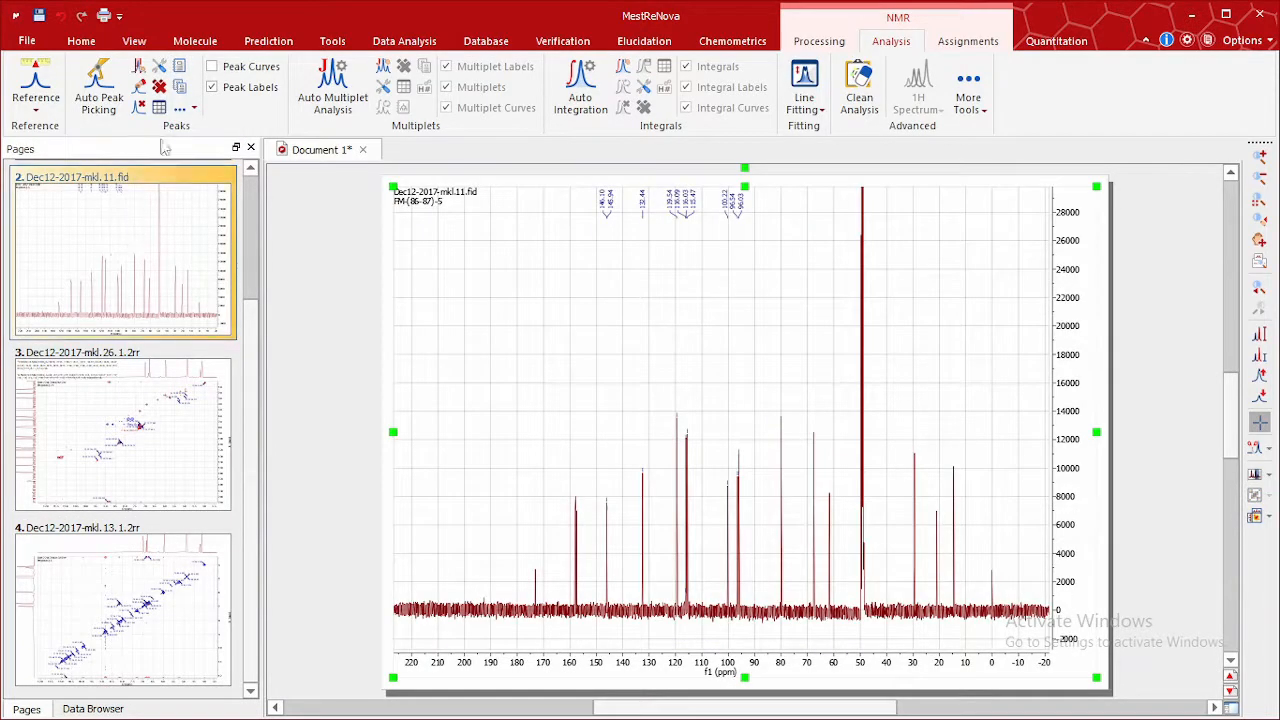
click(179, 70)
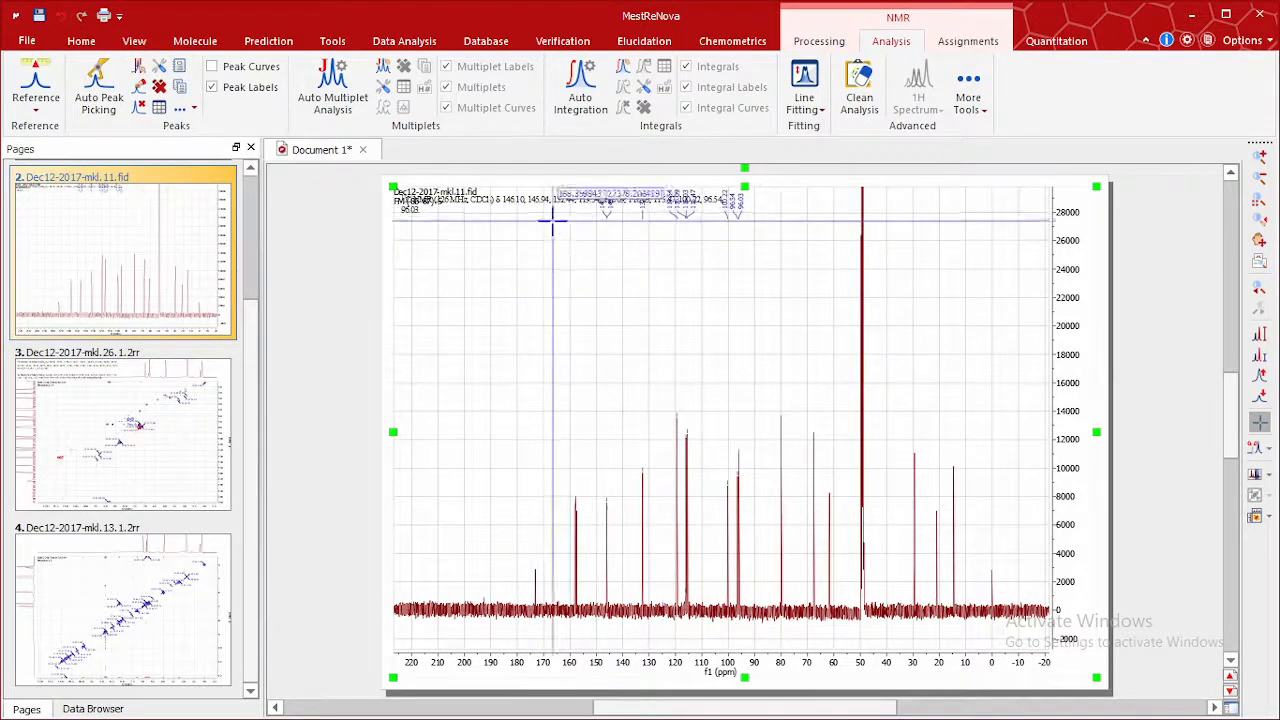
click(88, 593)
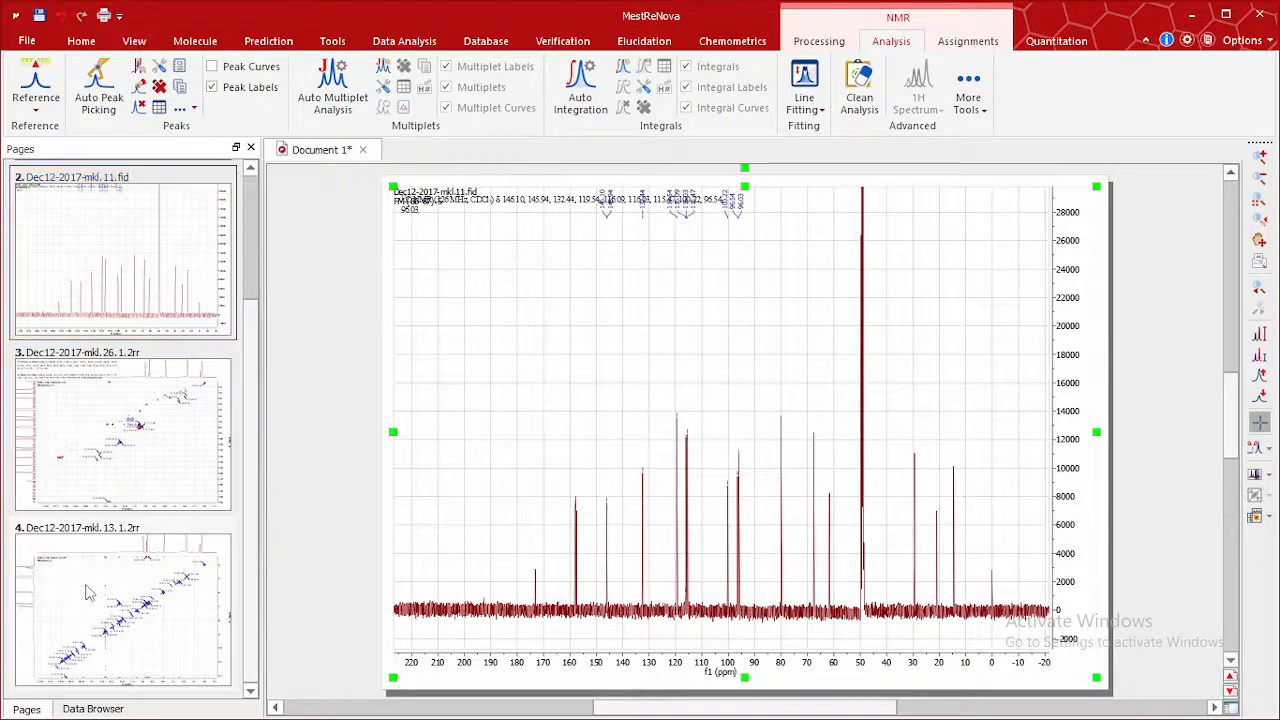
click(182, 66)
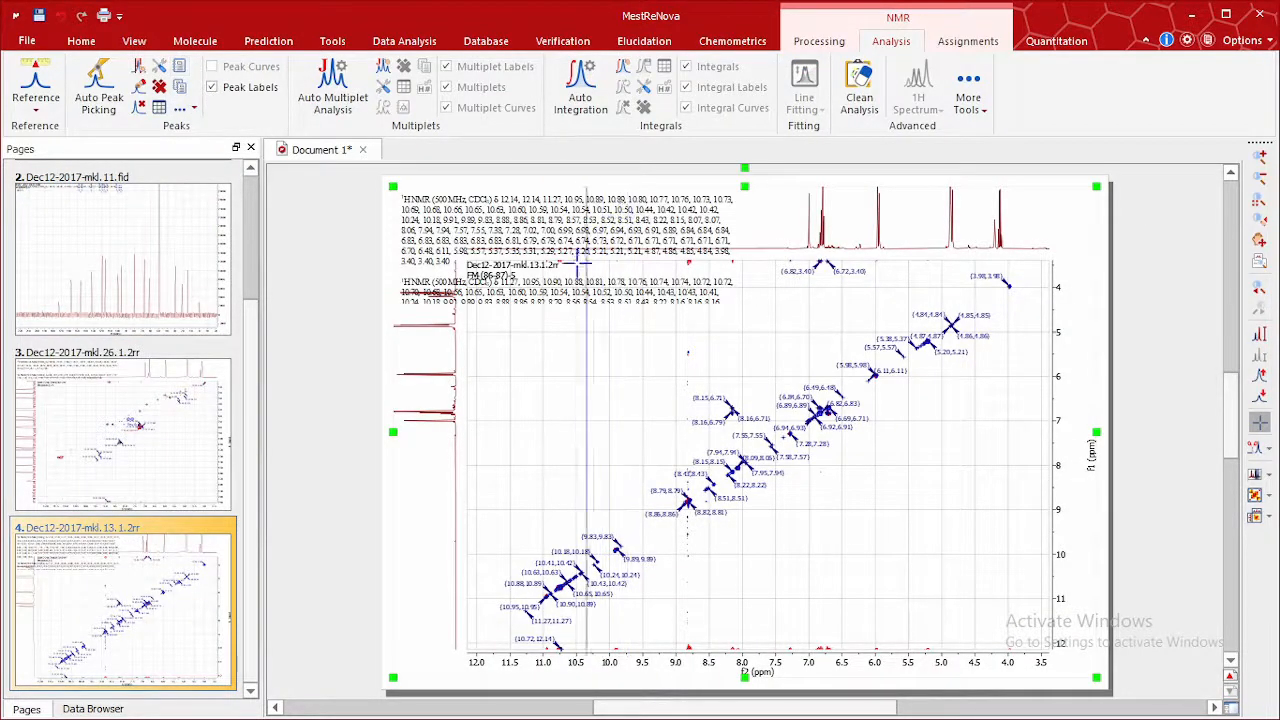
click(559, 184)
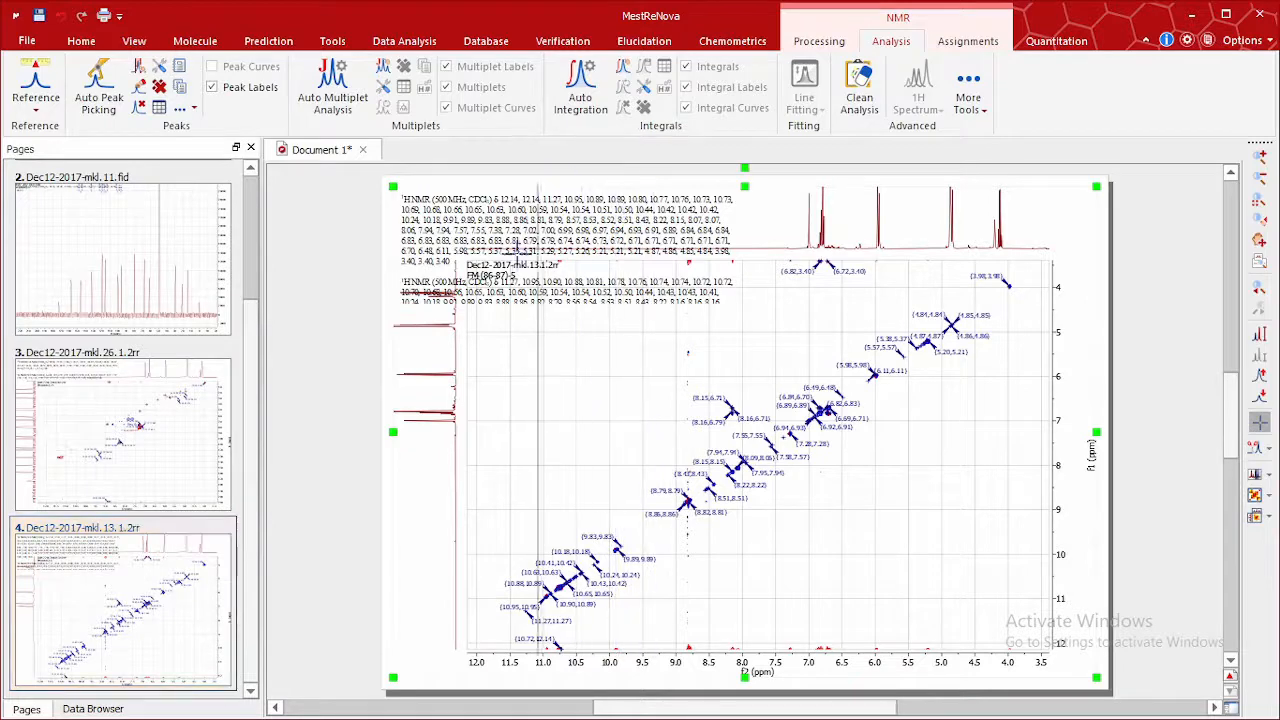
Step: Check the peak reports on the 11.fid and 26.1.2rr pages and open the 26.1.2rr report text for editing
click(98, 236)
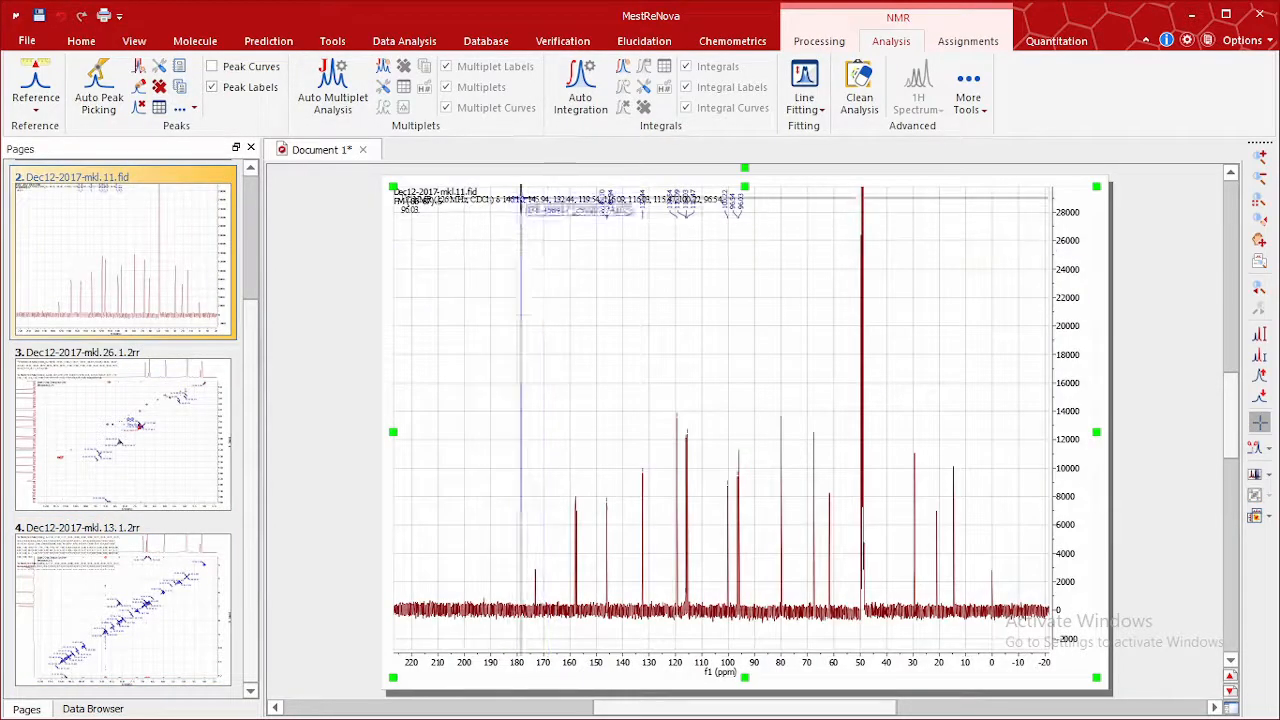
click(138, 405)
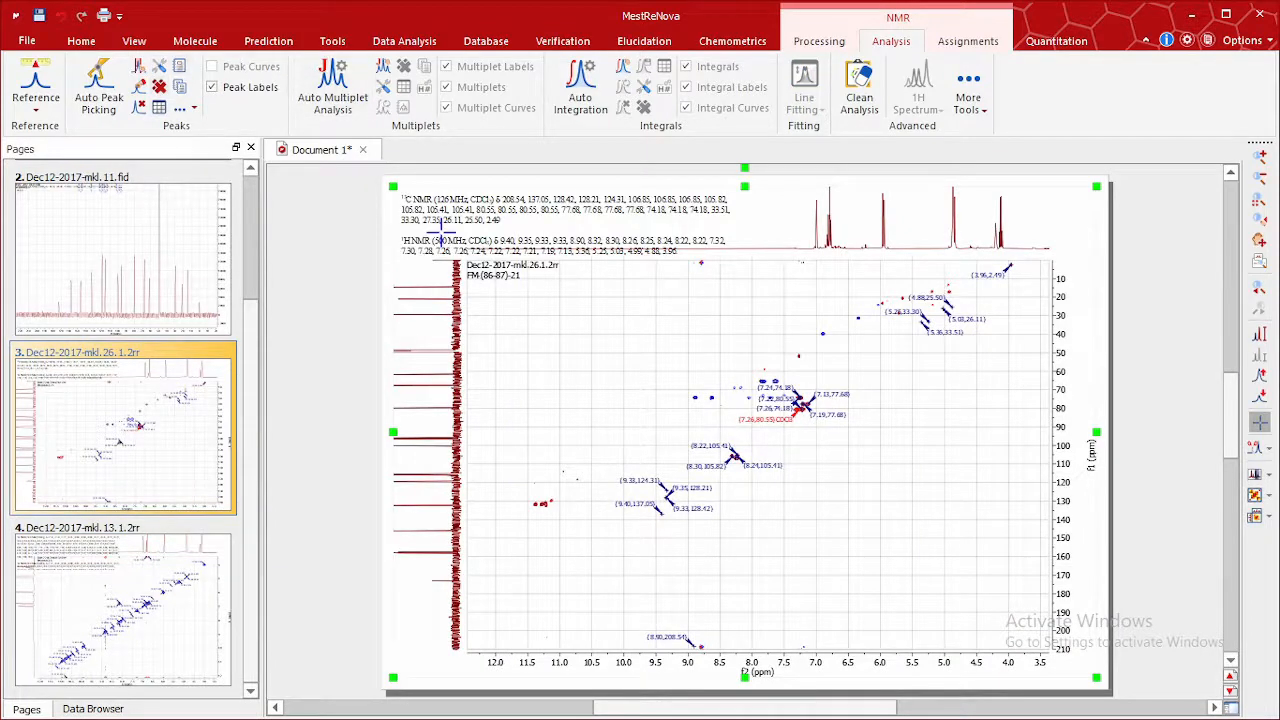
click(600, 208)
click(600, 208)
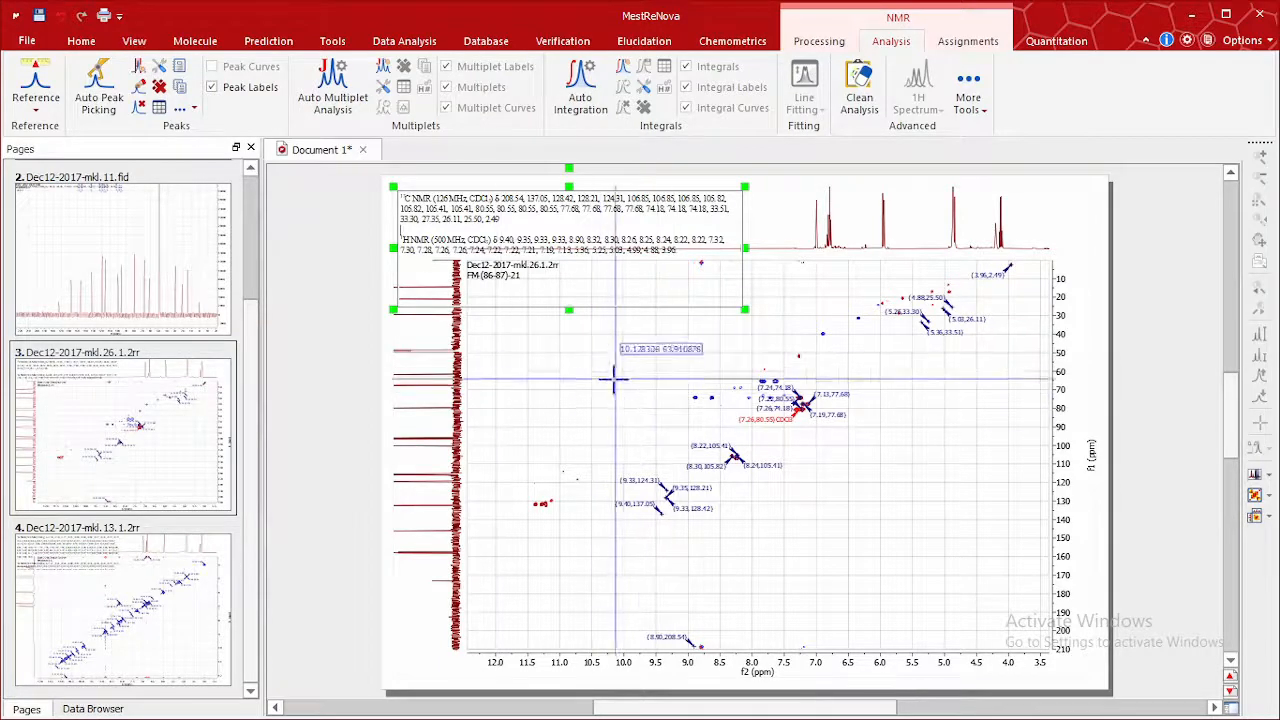
Step: Lower the upper edge of the peak report's text box on the 11.fid page so the text clears the title and peak labels
click(145, 295)
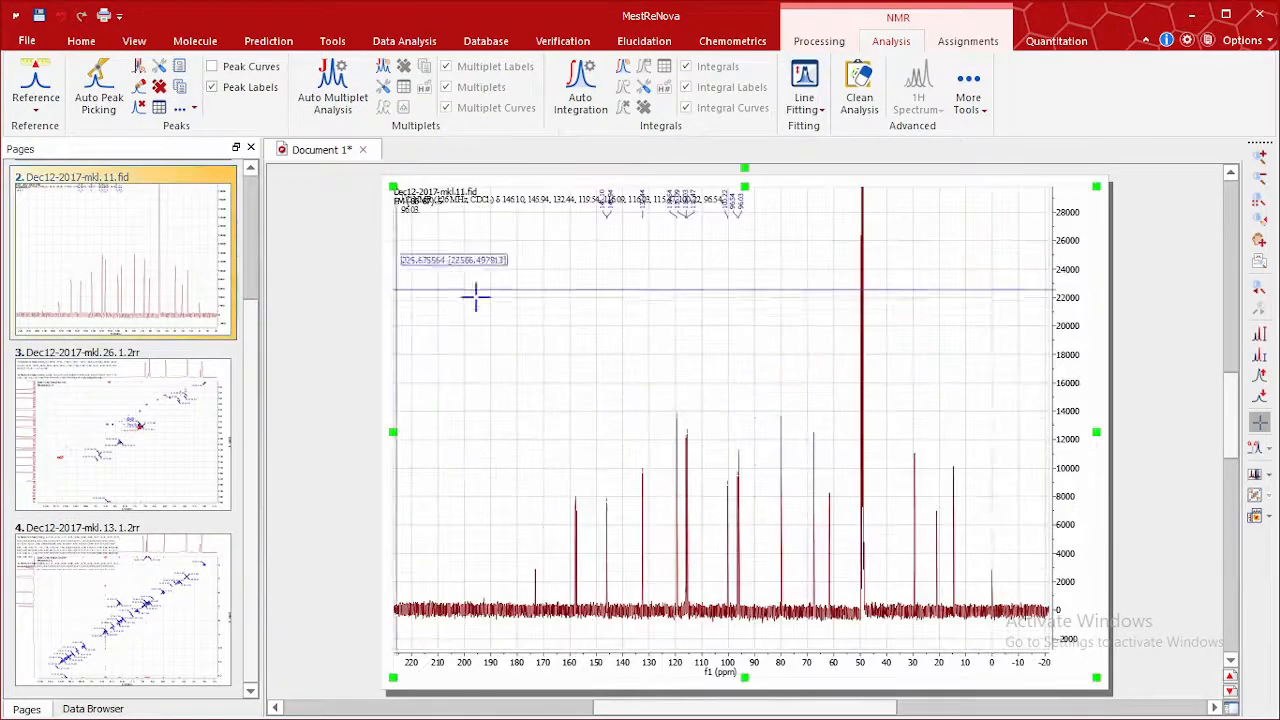
click(494, 197)
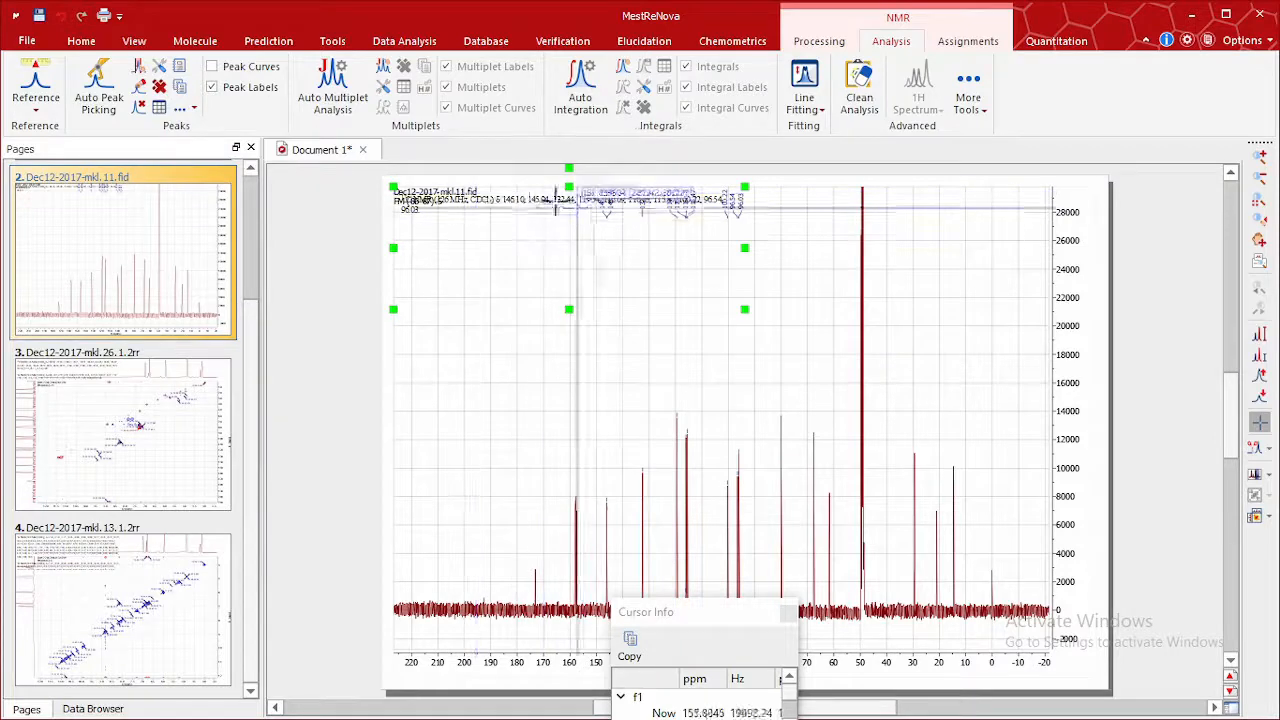
drag(568, 186, 573, 229)
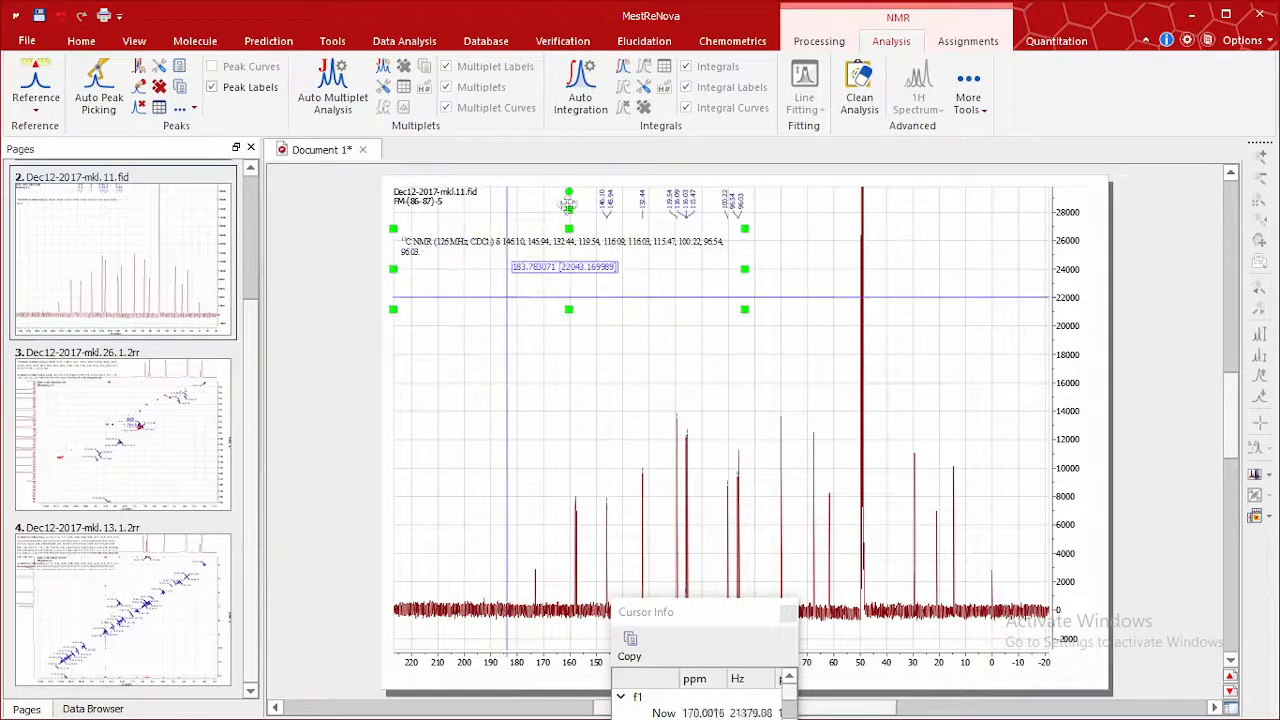
click(420, 190)
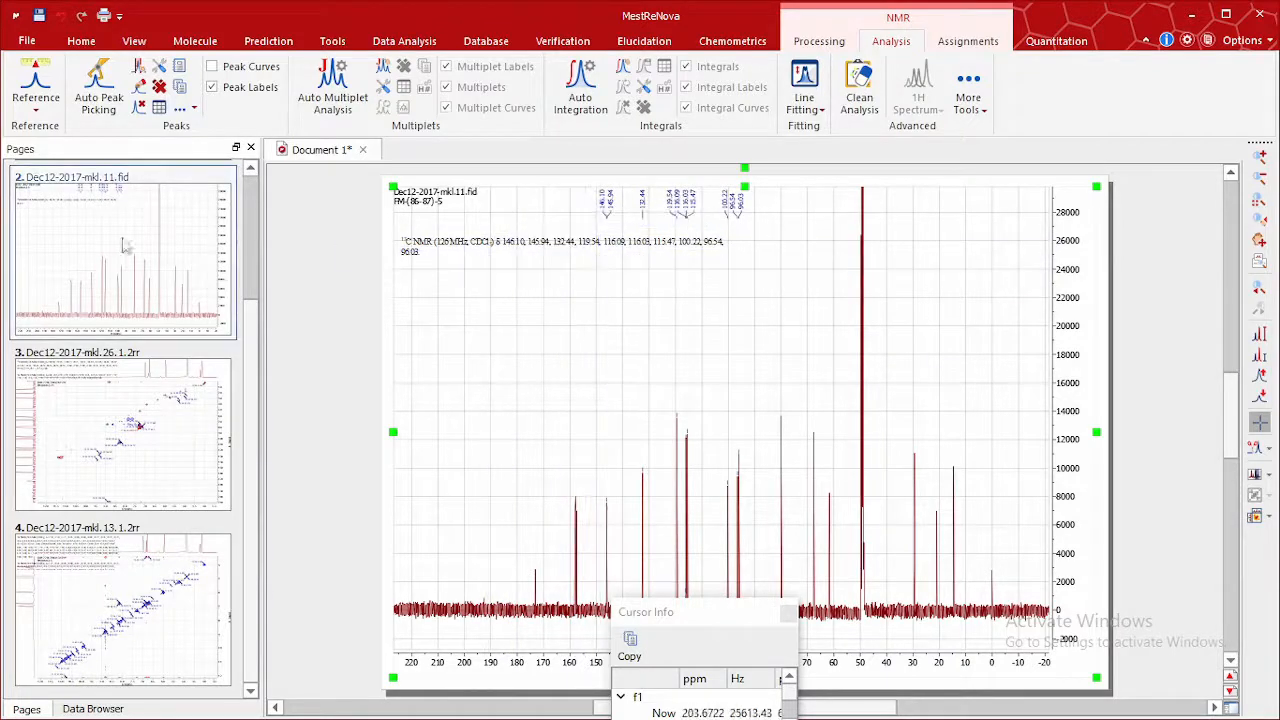
Step: Insert a peak report on the 10.fid spectrum page and lower its text box's upper edge below the spectrum title
scroll(78, 355, up, 2)
click(88, 236)
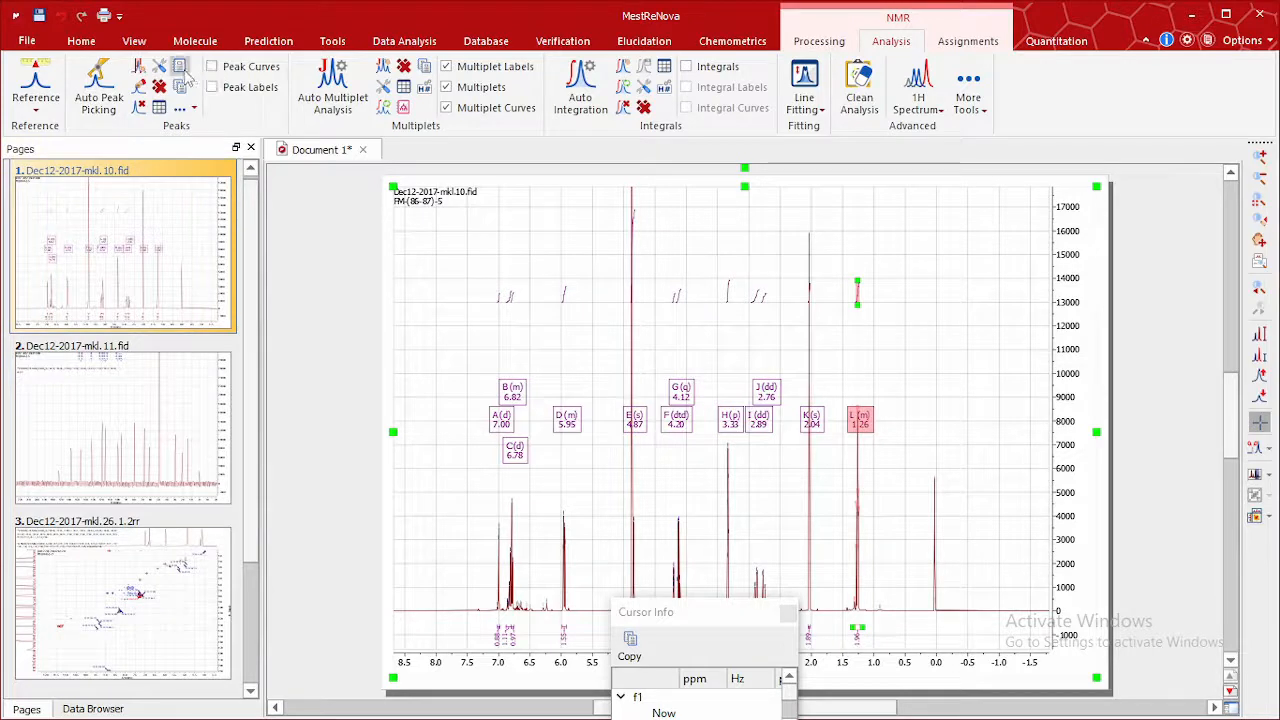
click(182, 86)
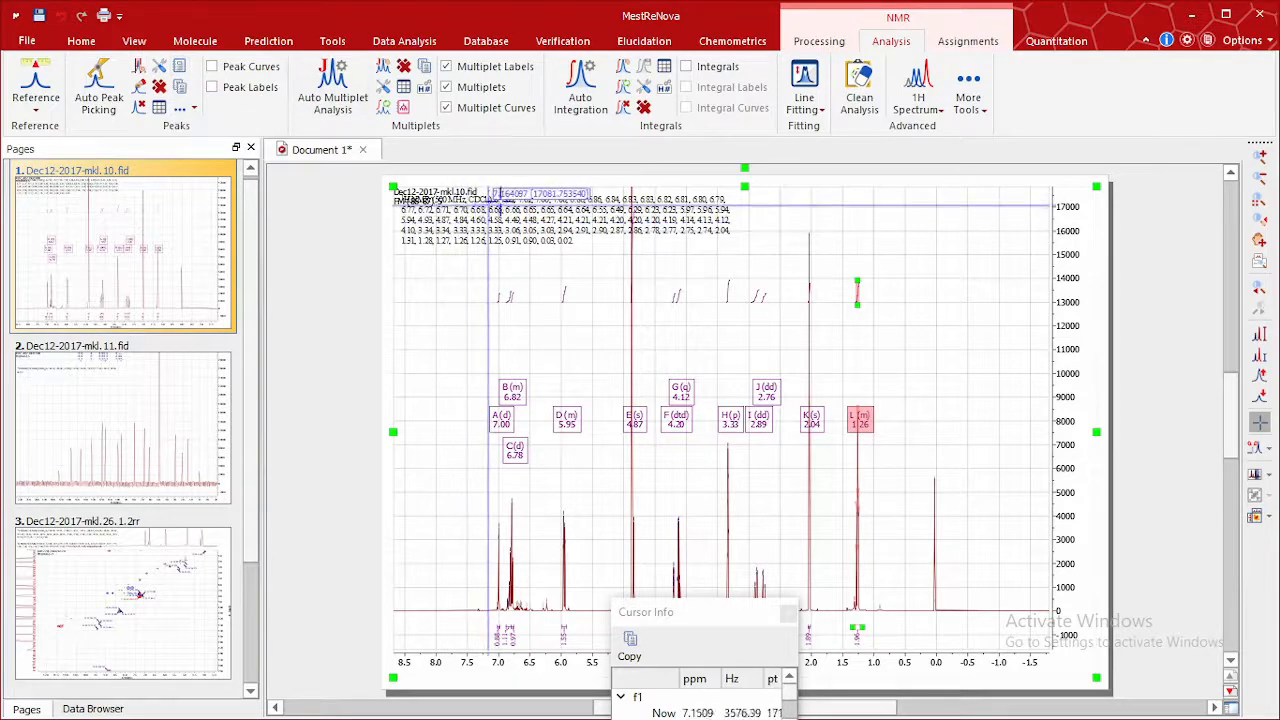
click(519, 199)
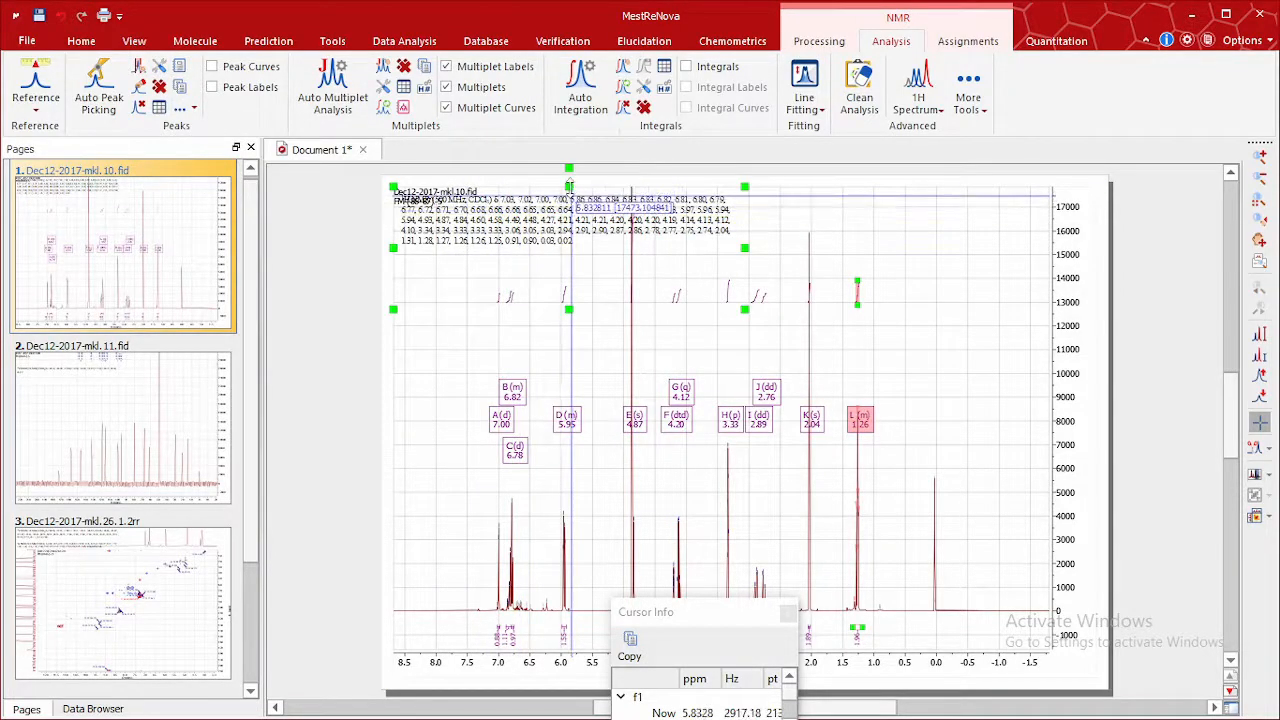
drag(570, 254, 570, 316)
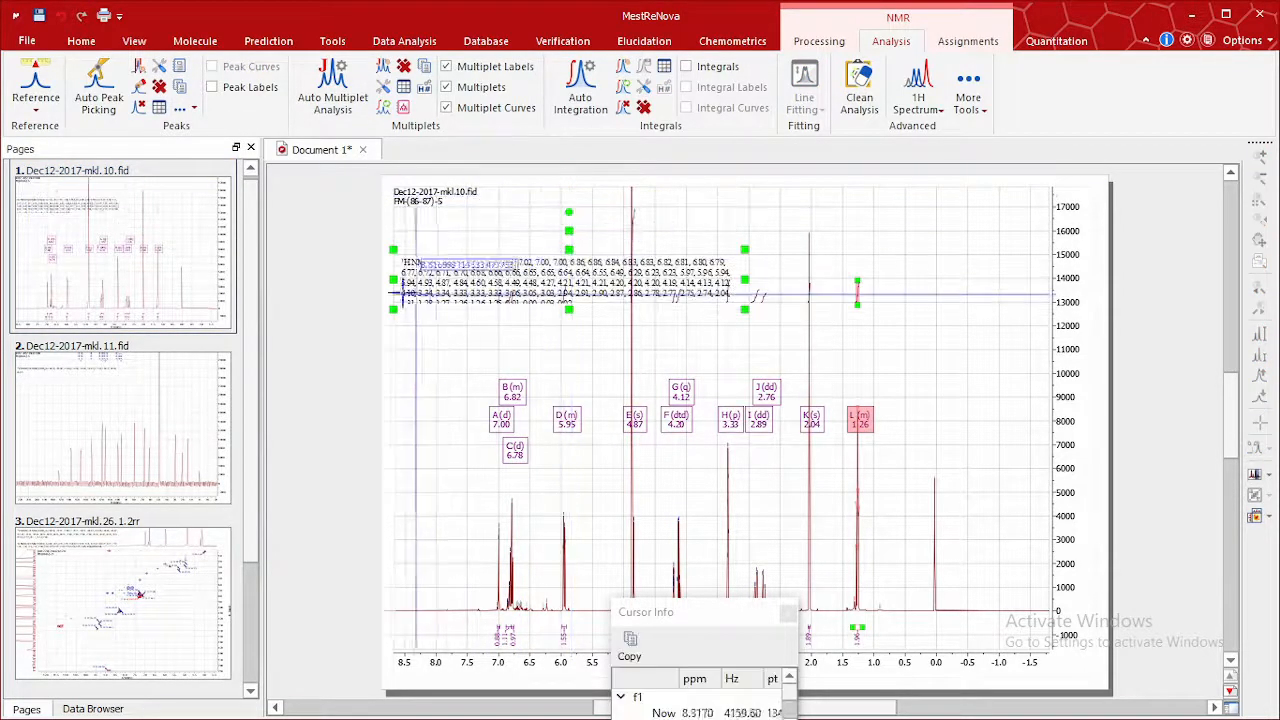
Step: Extend the 10.fid peak report's text box downwards to fit the whole peak list, and return to the 11.fid page
click(118, 449)
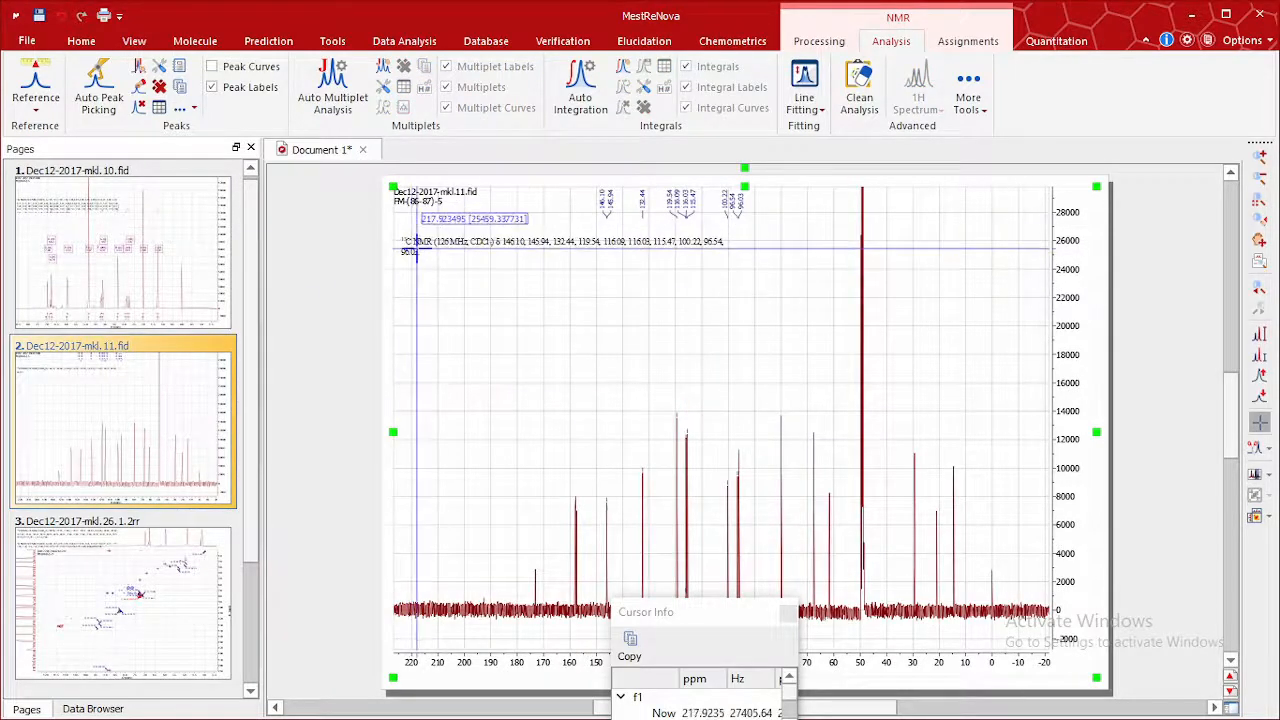
click(85, 275)
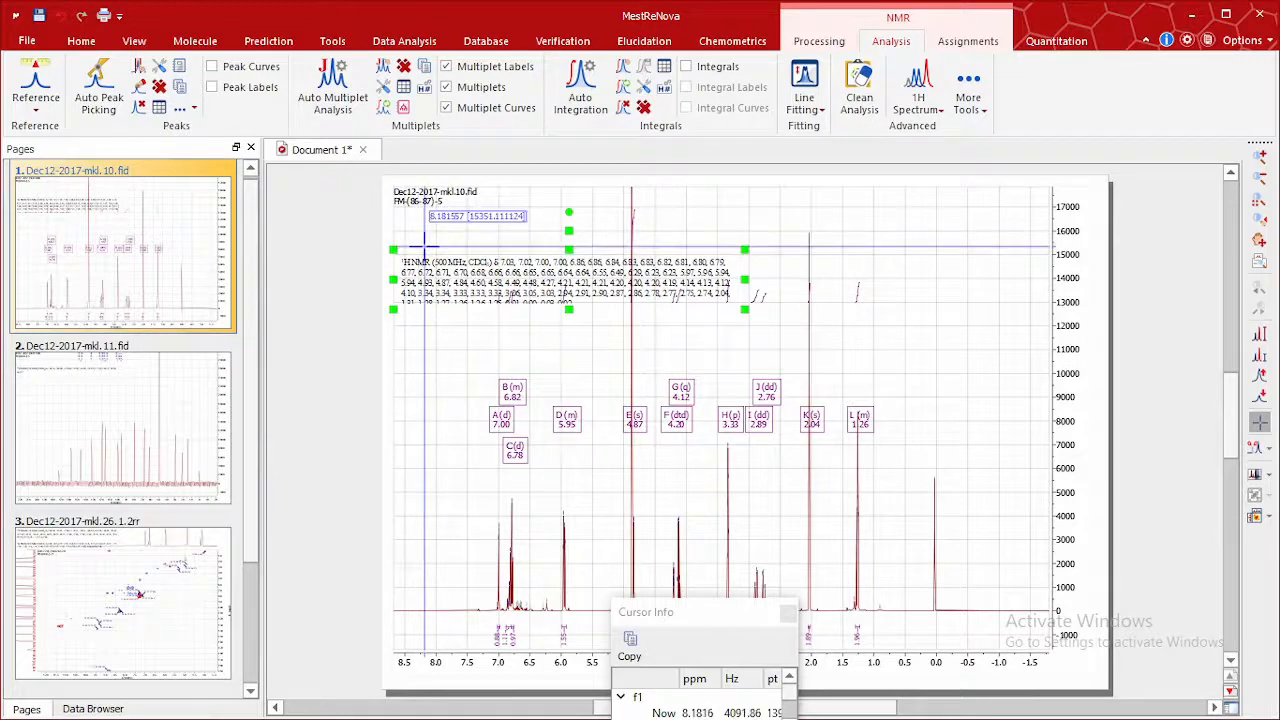
key(Page_Down)
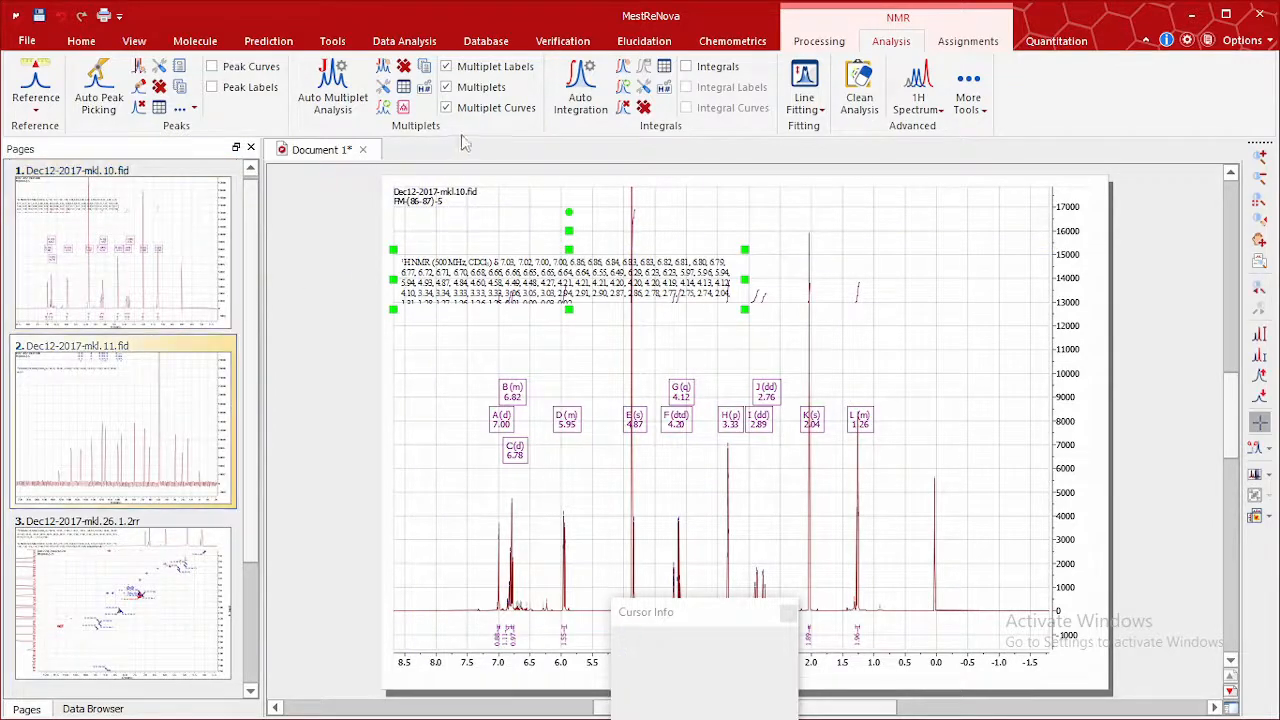
key(Page_Up)
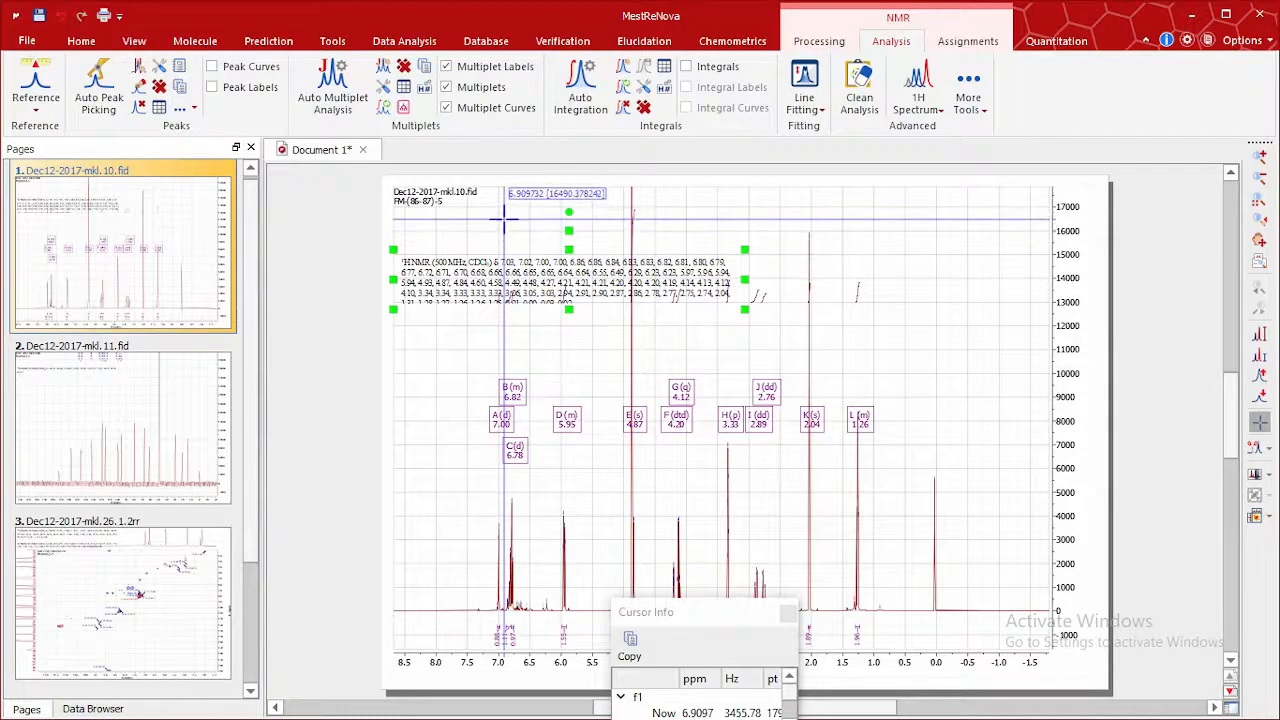
drag(569, 310, 575, 383)
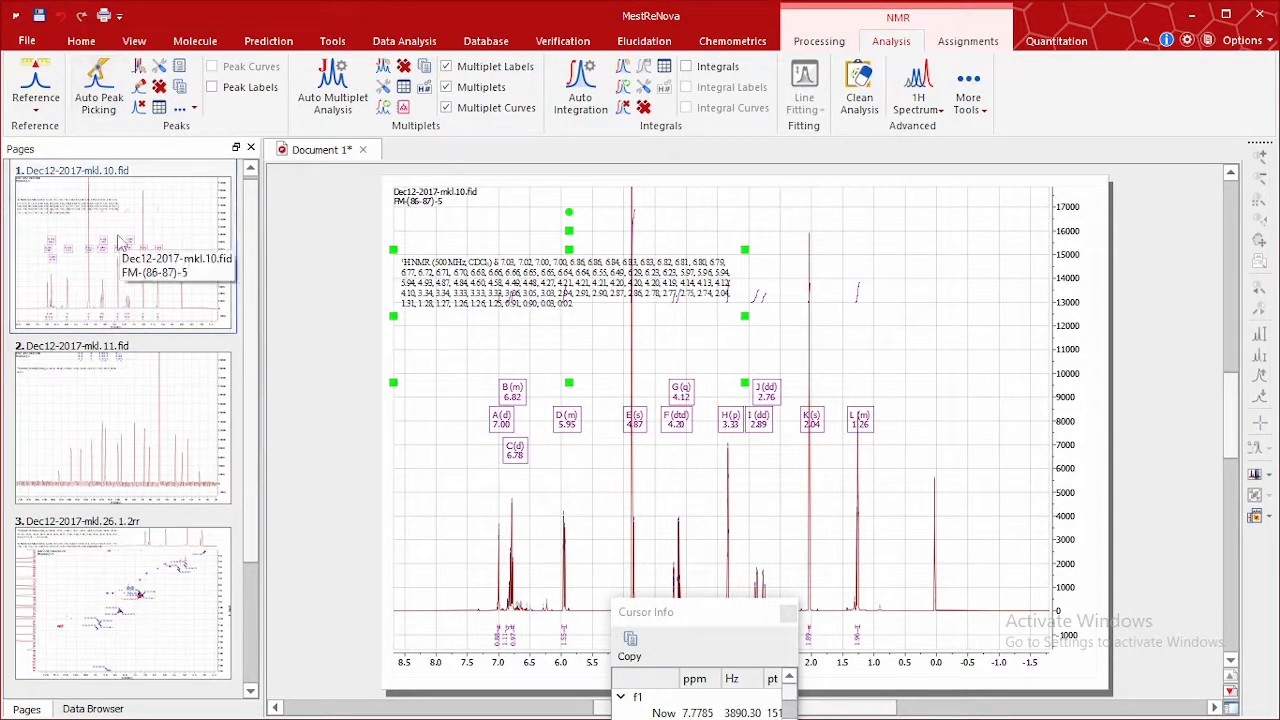
click(165, 232)
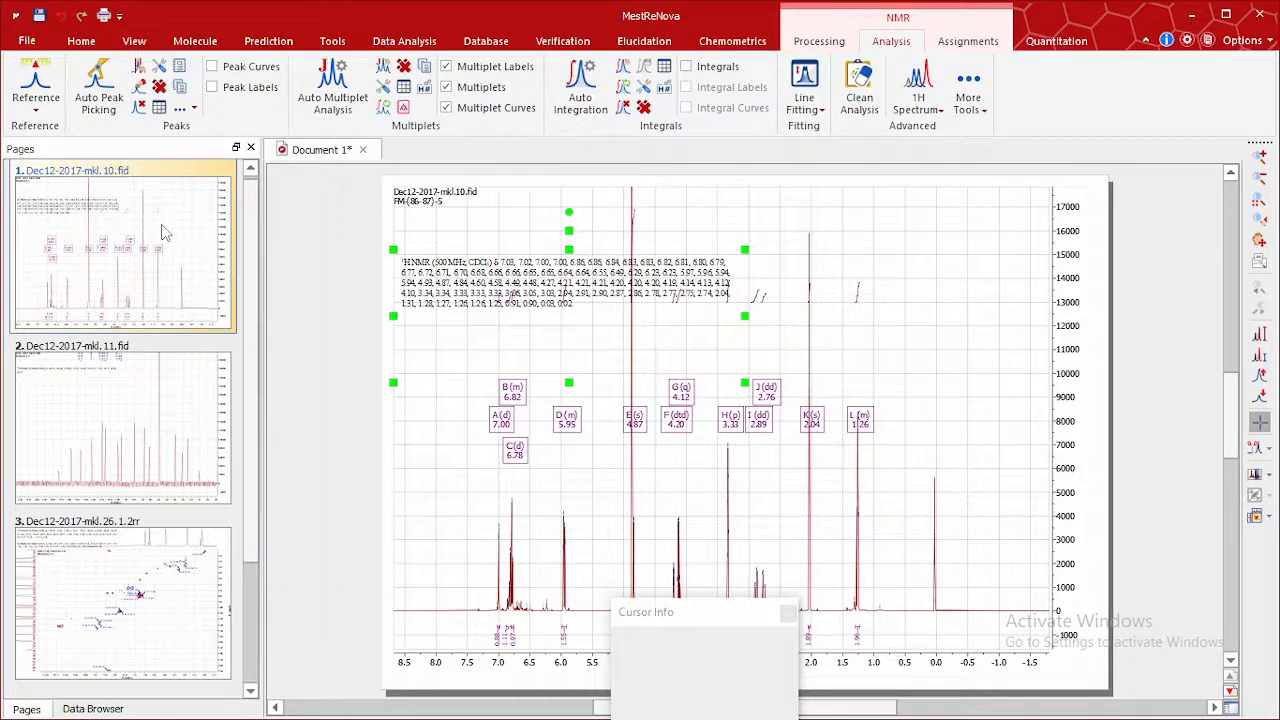
click(105, 436)
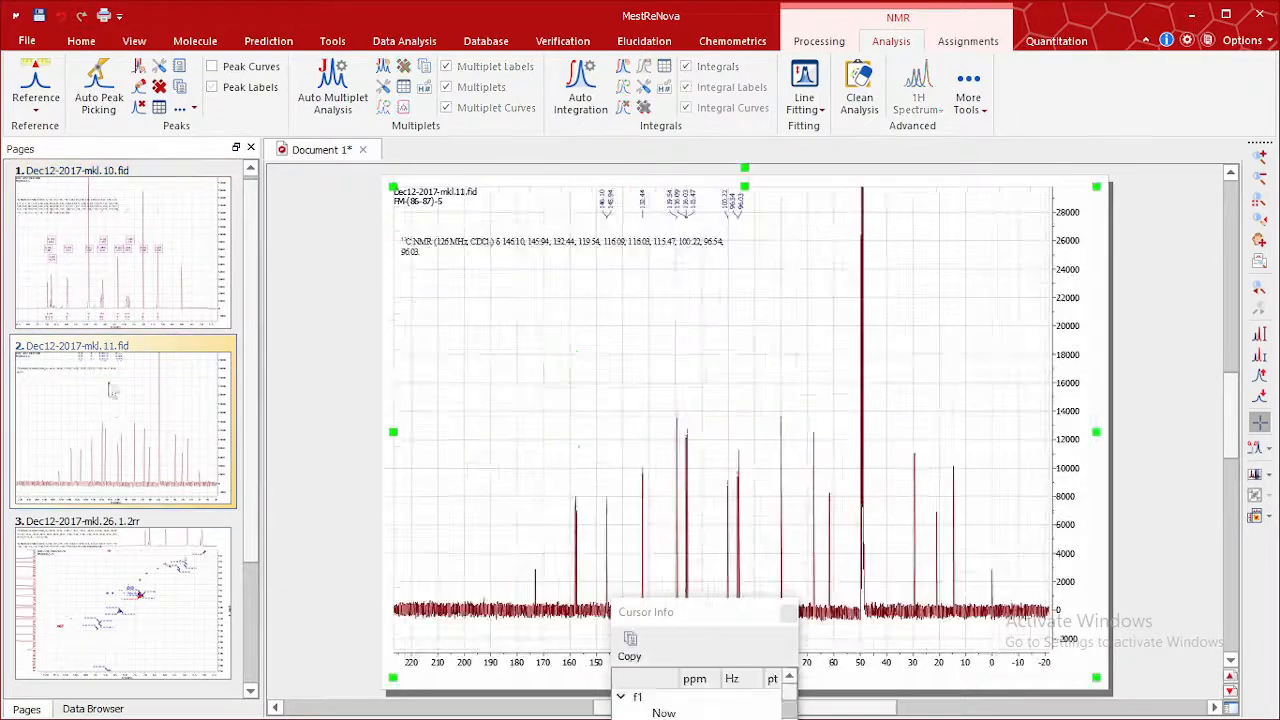
Step: Check the peak report on the 10.fid page and return to the 11.fid page
click(97, 224)
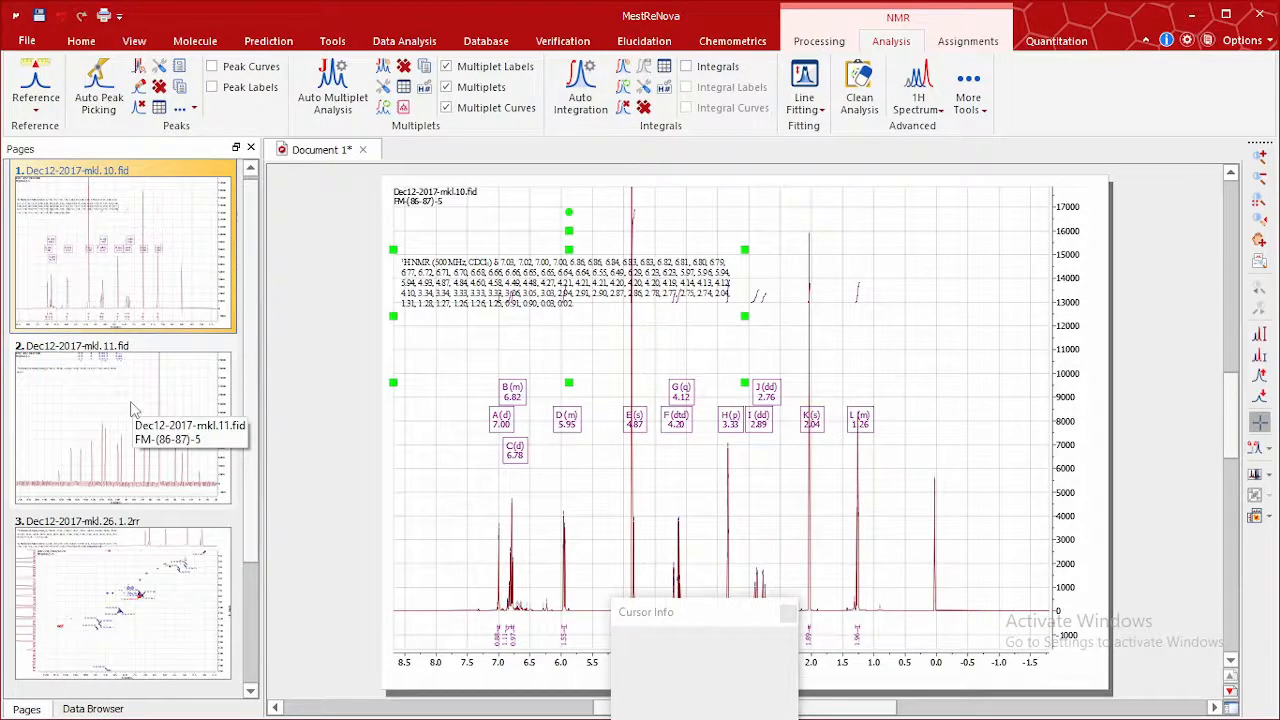
click(134, 409)
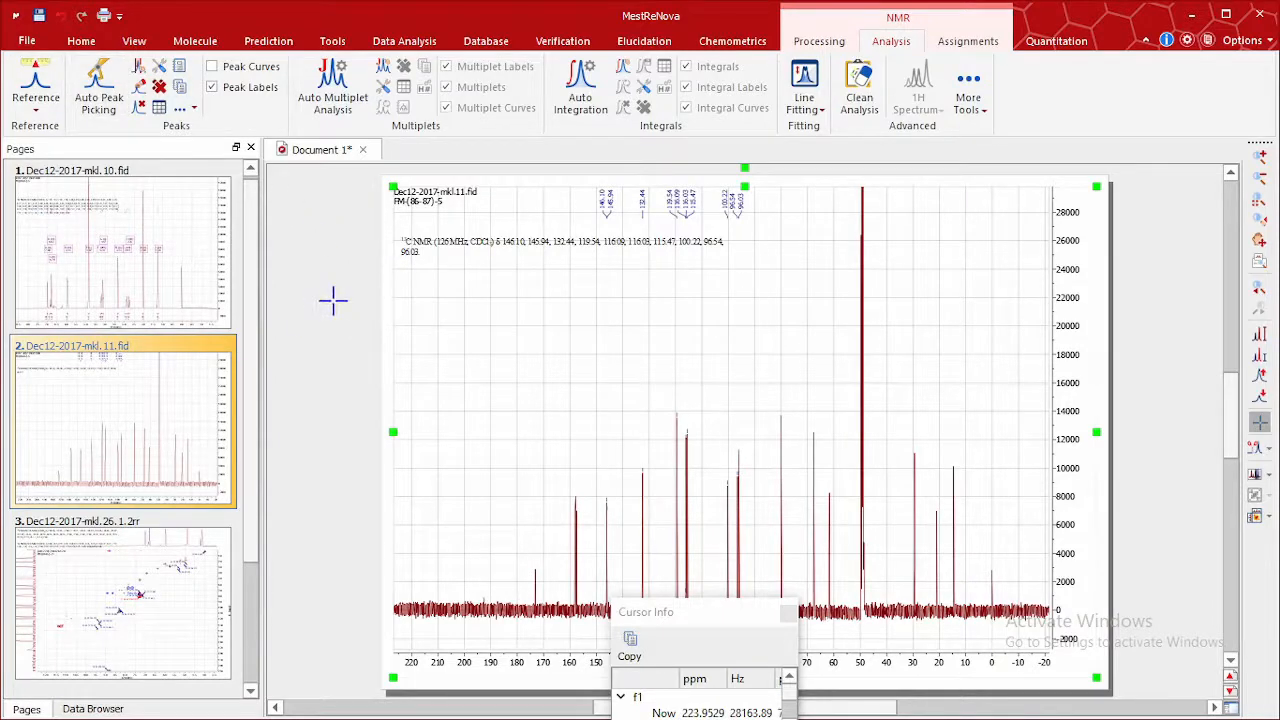
Step: Start a PDF export of the document with the Desktop as the destination folder
click(27, 41)
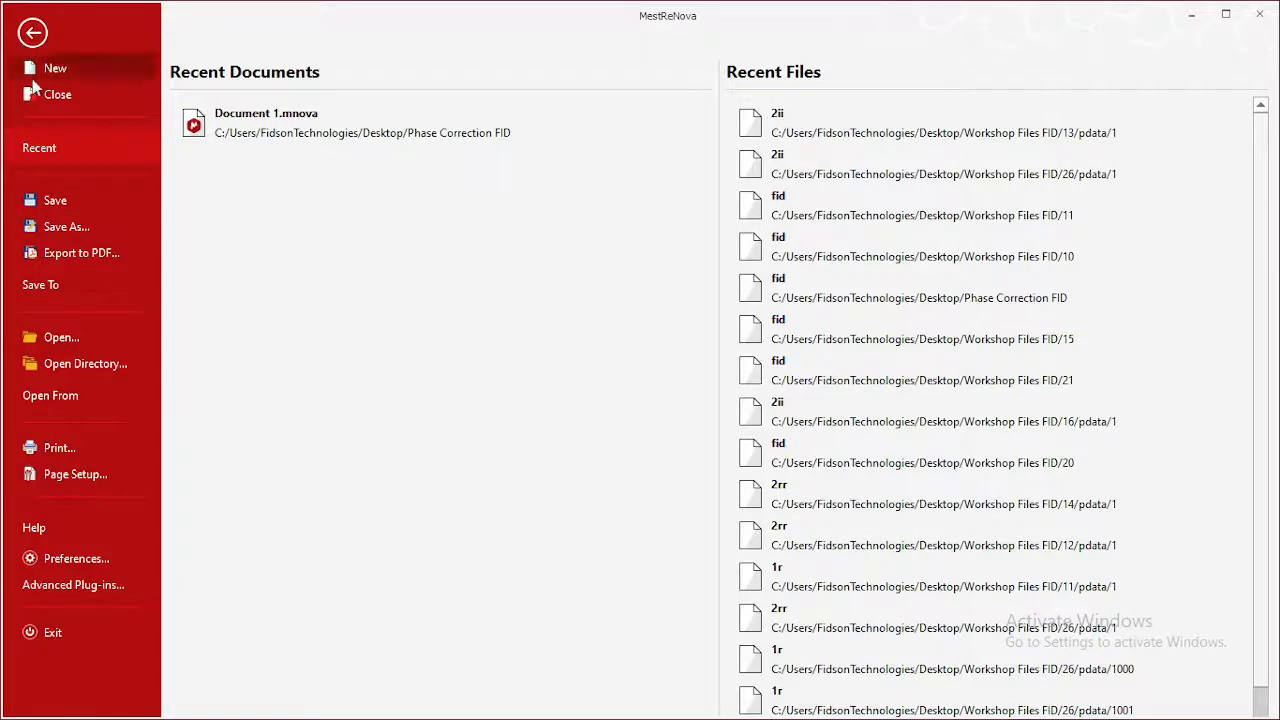
click(112, 257)
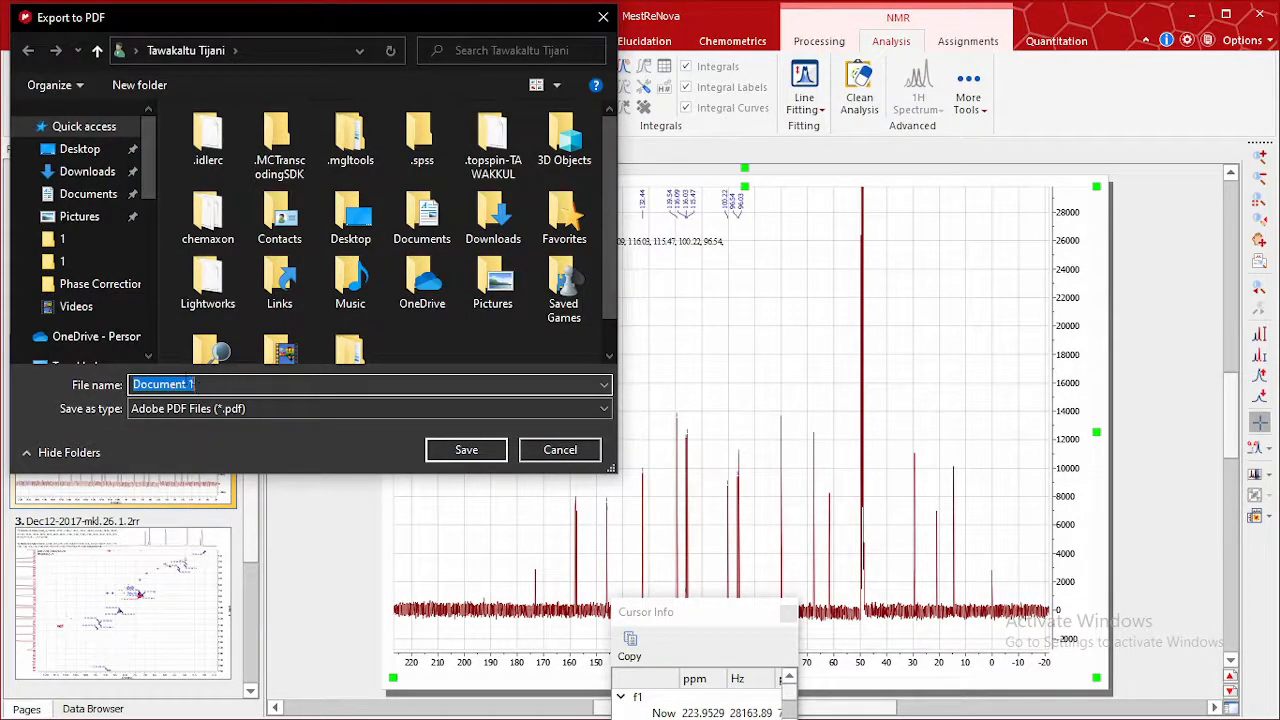
click(341, 415)
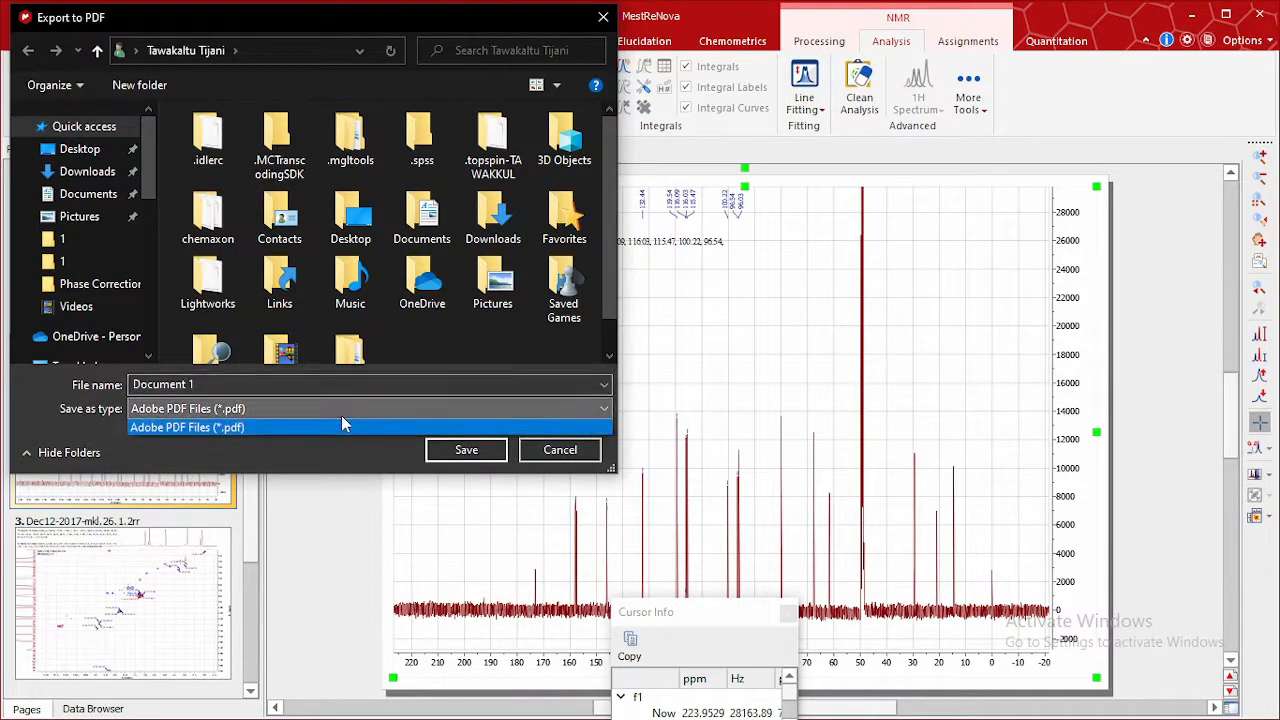
click(345, 410)
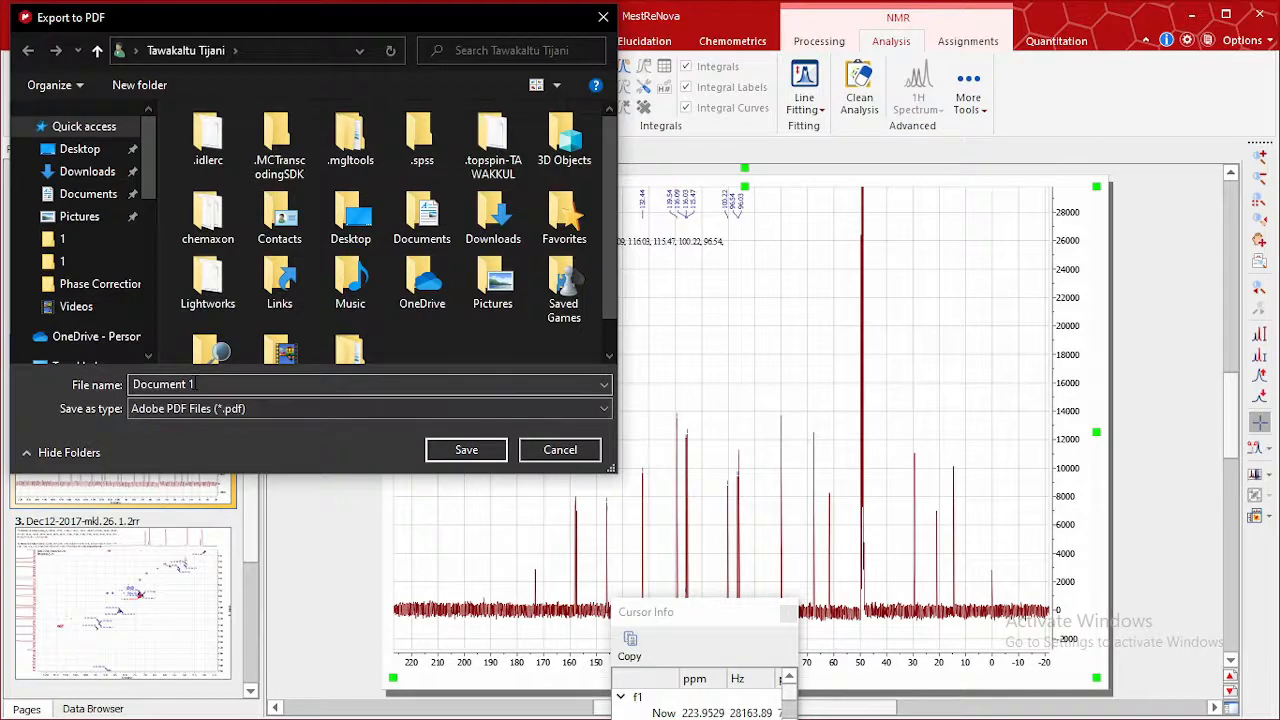
click(220, 386)
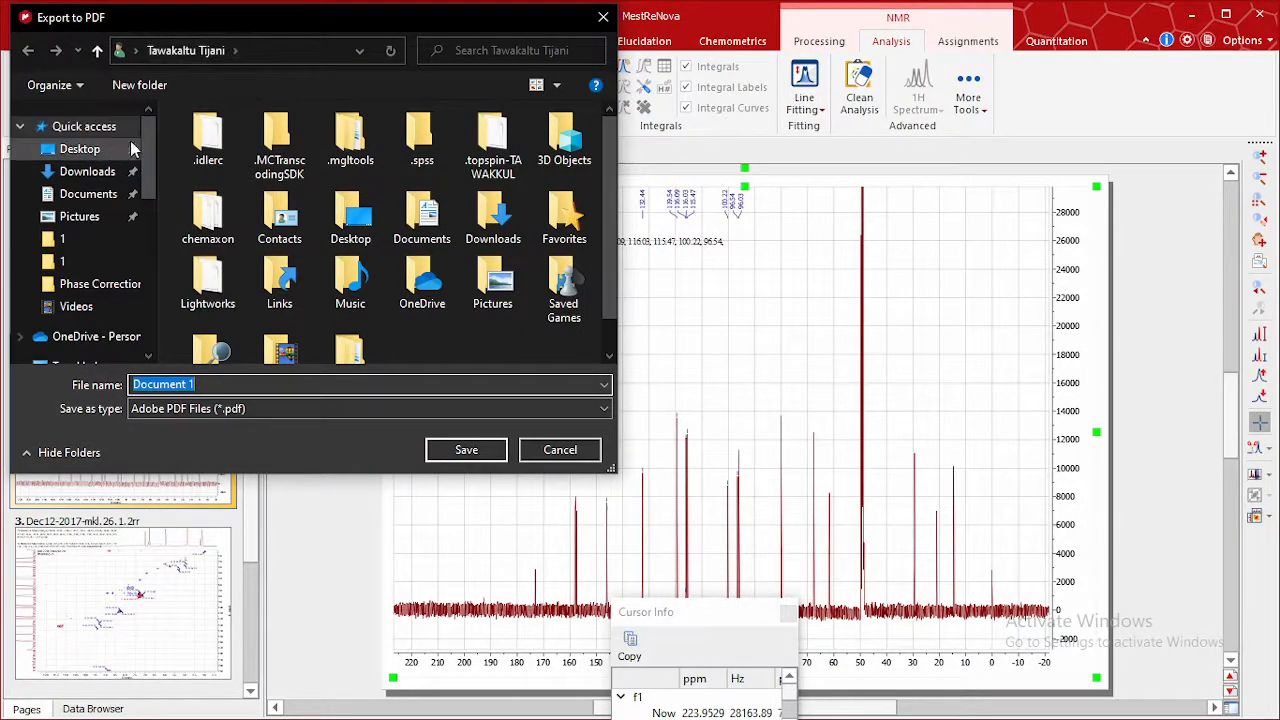
click(86, 151)
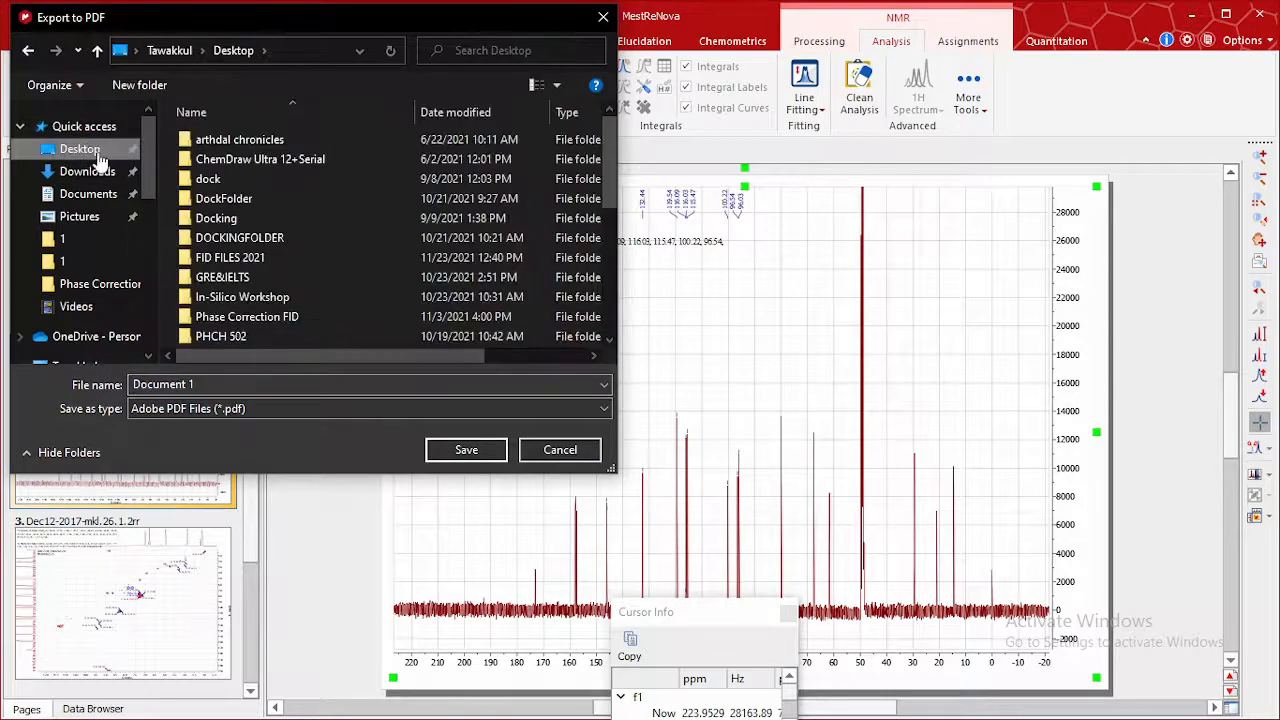
Step: Name the PDF Mestrenova and export the whole document
click(203, 384)
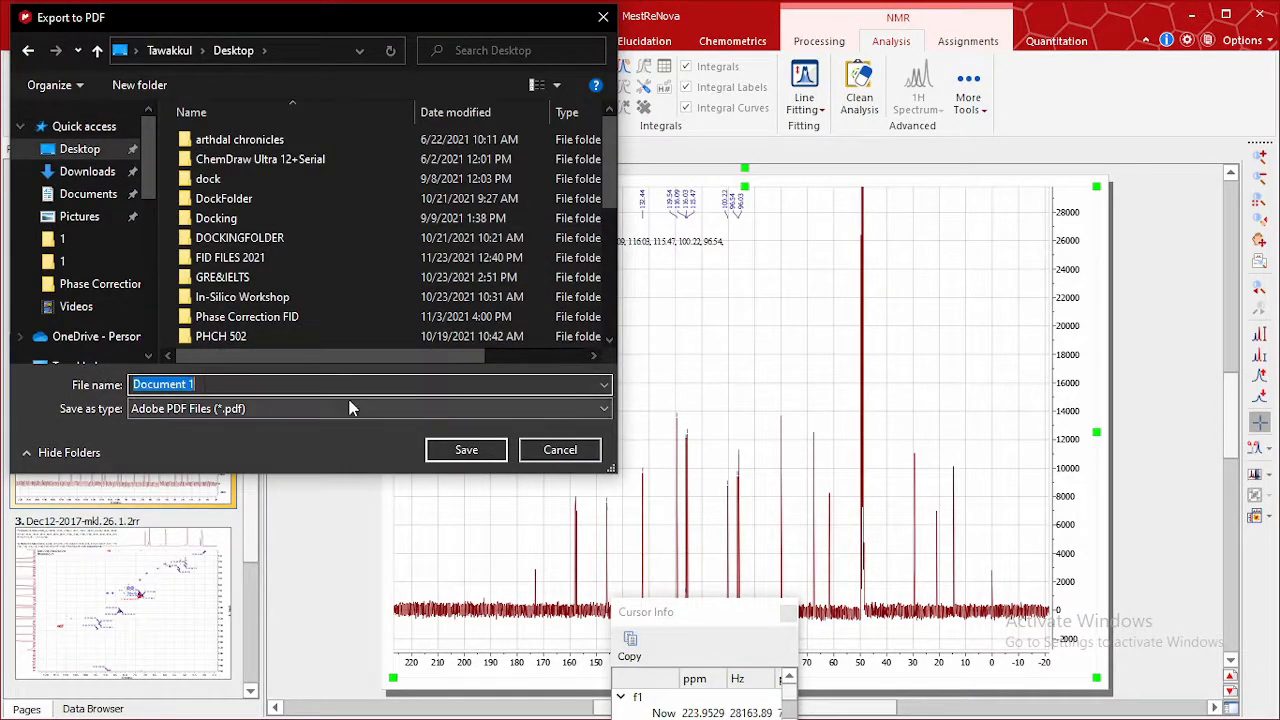
text(Mest)
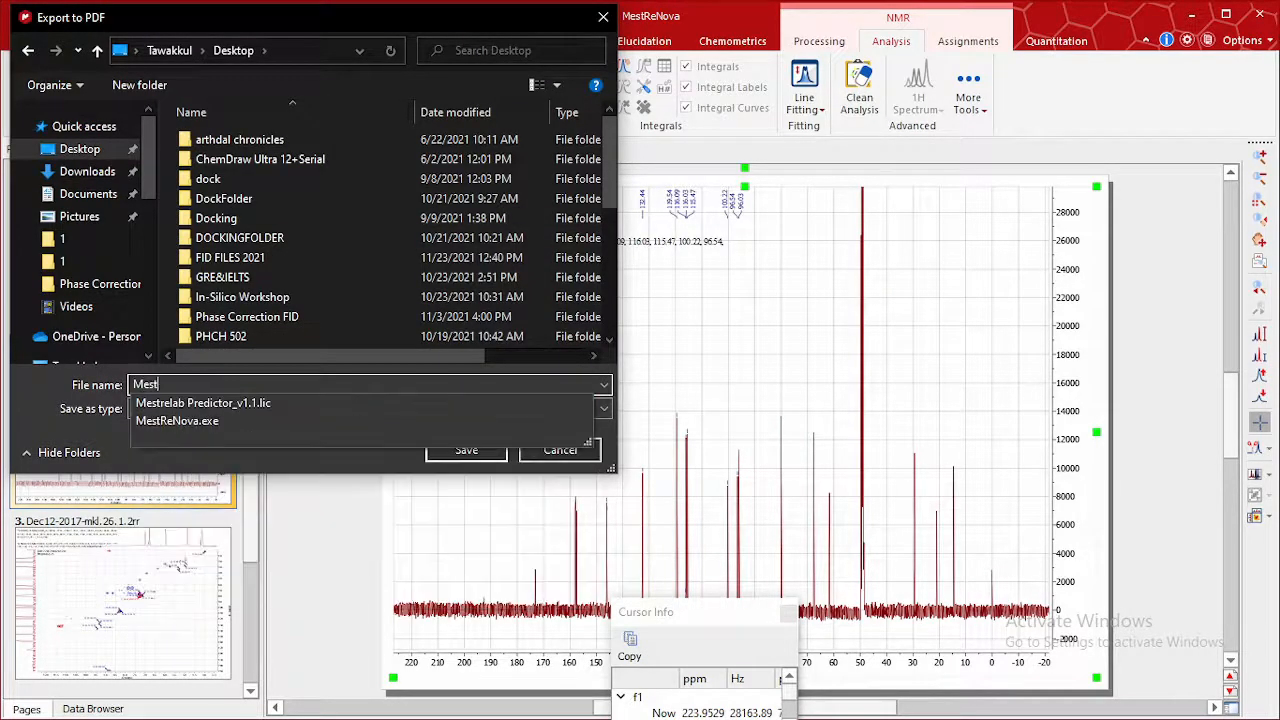
text(renova)
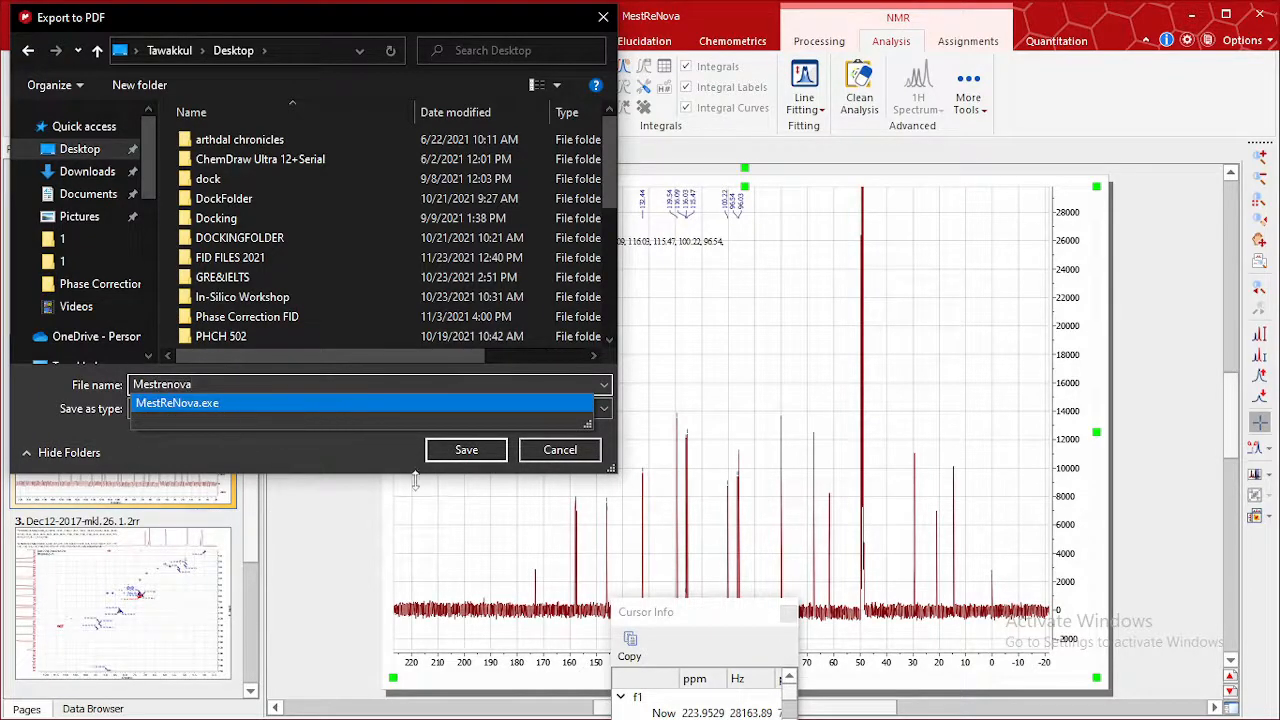
click(466, 450)
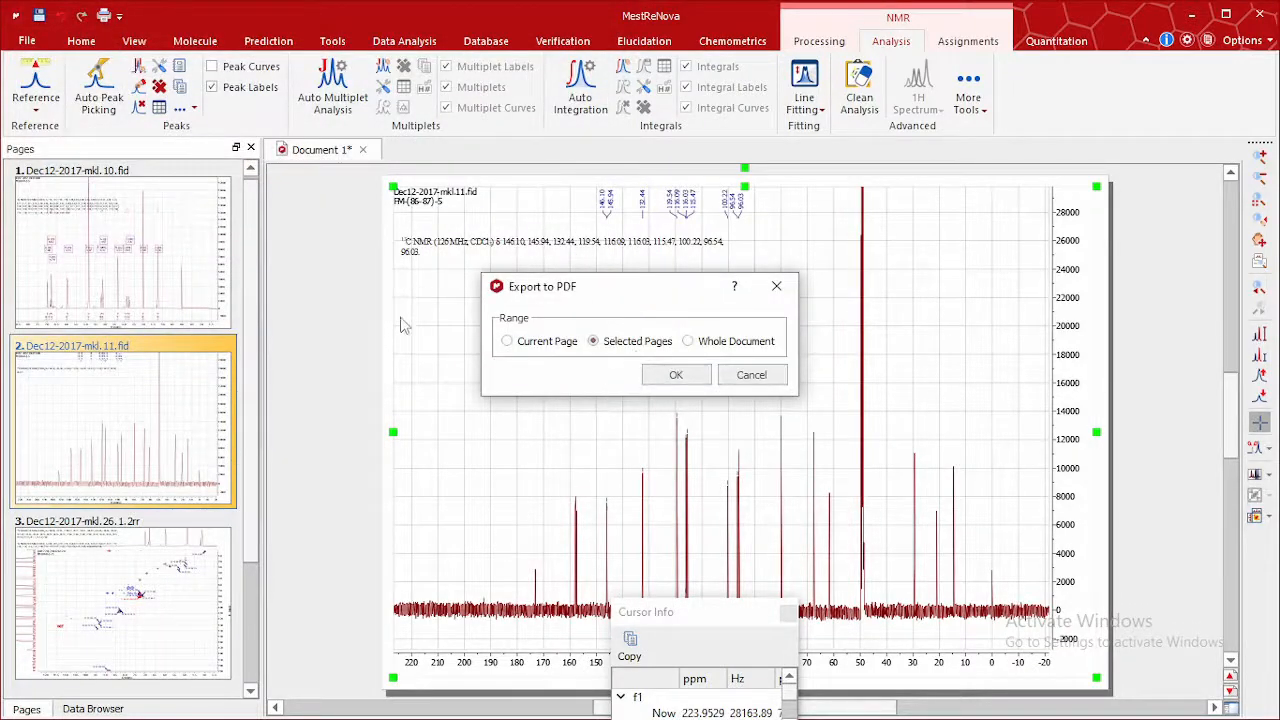
click(593, 341)
click(688, 342)
click(676, 375)
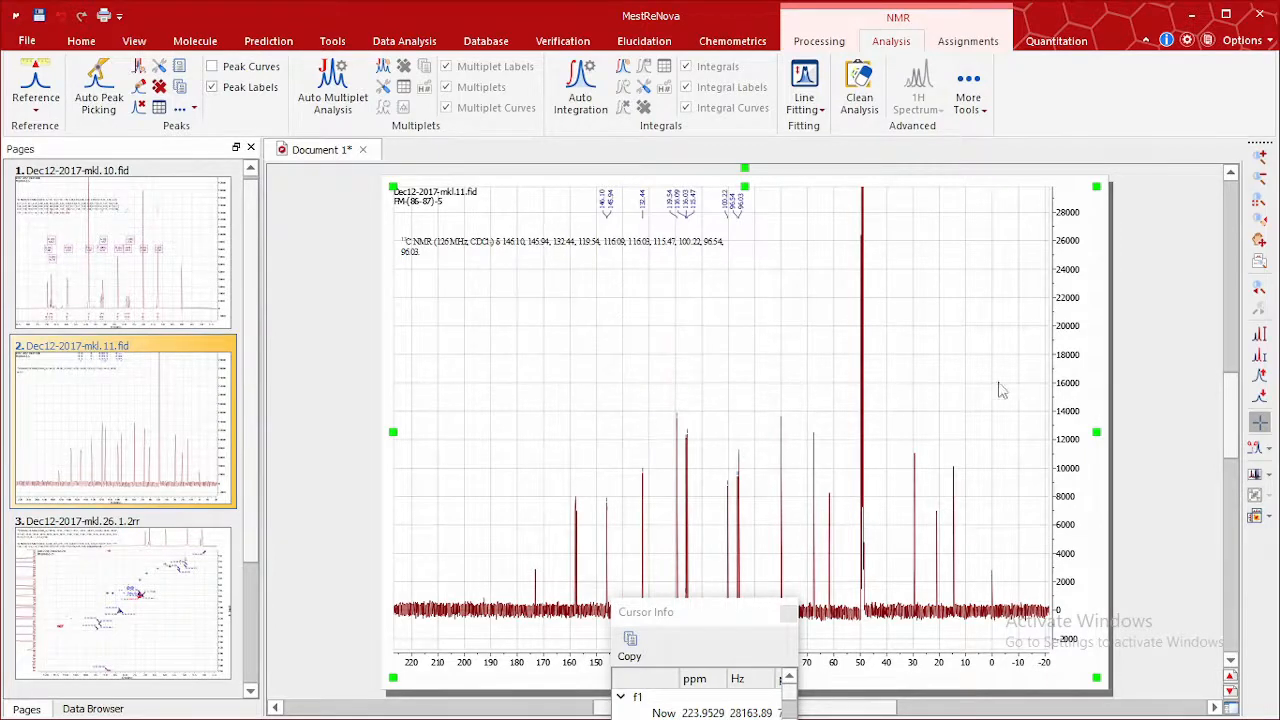
Step: Minimize the open windows to check the exported Mestrenova PDF on the desktop, and return to MestReNova
click(1194, 15)
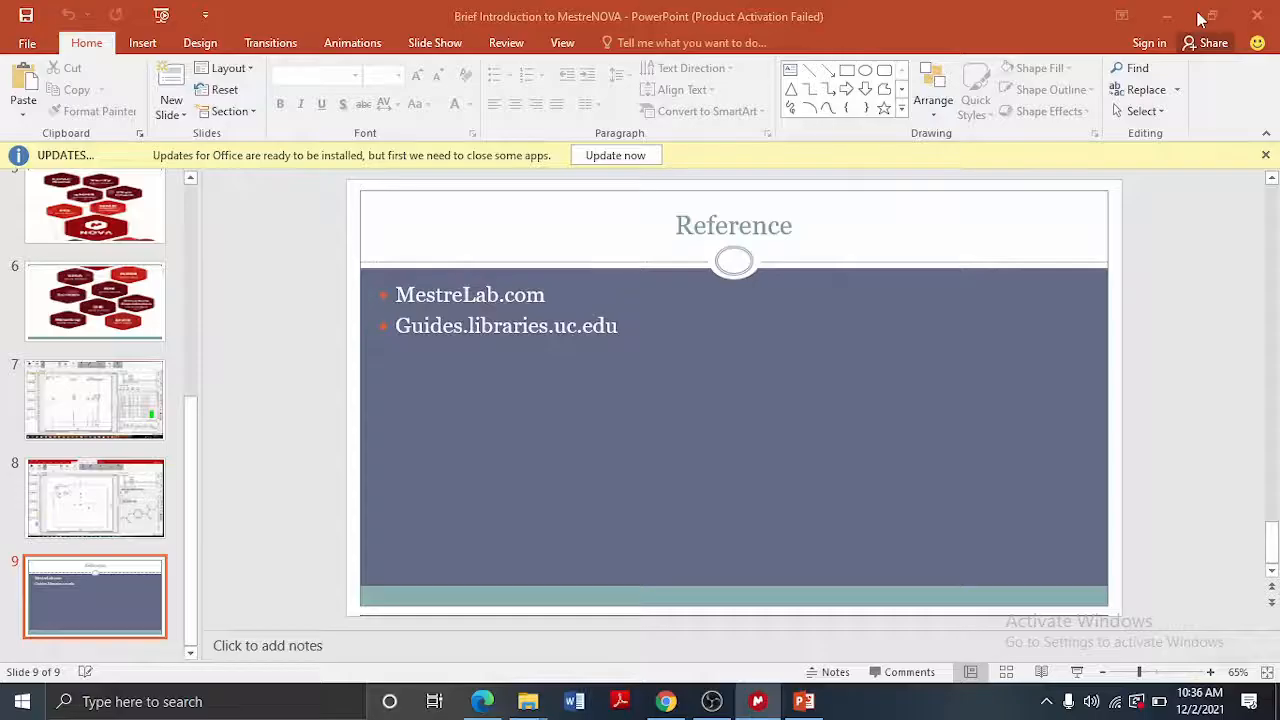
click(1211, 15)
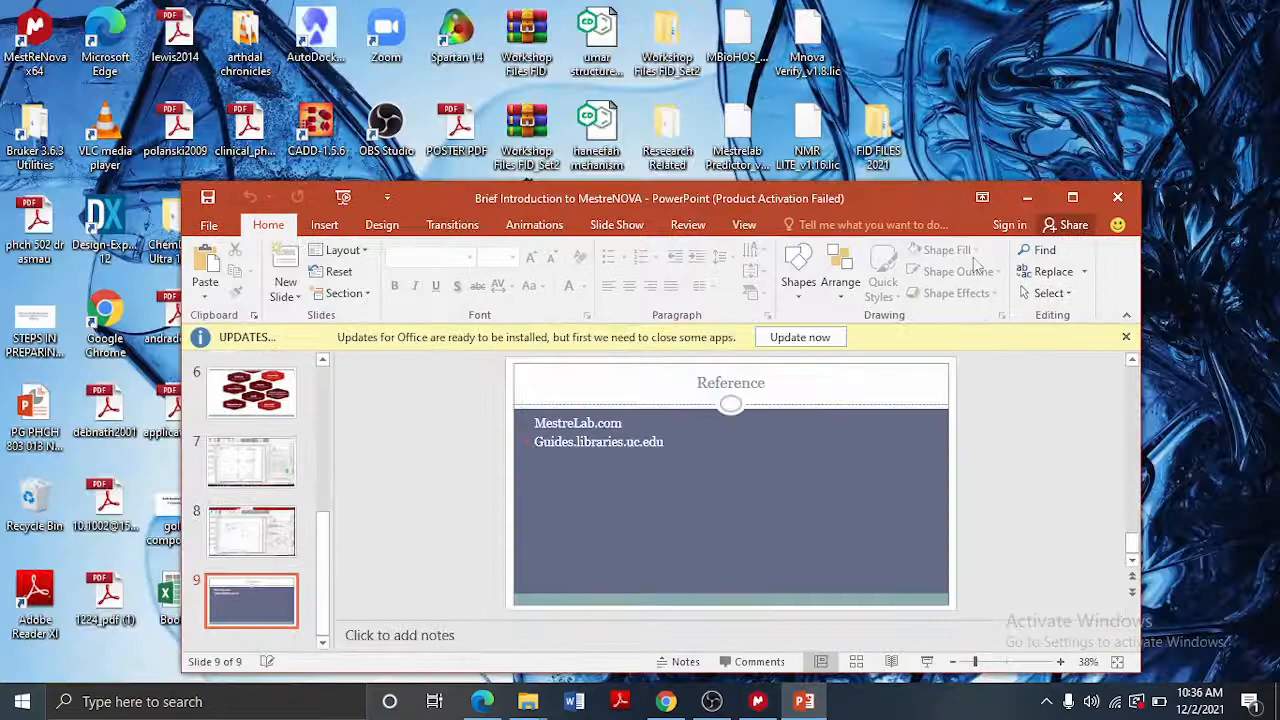
click(1027, 197)
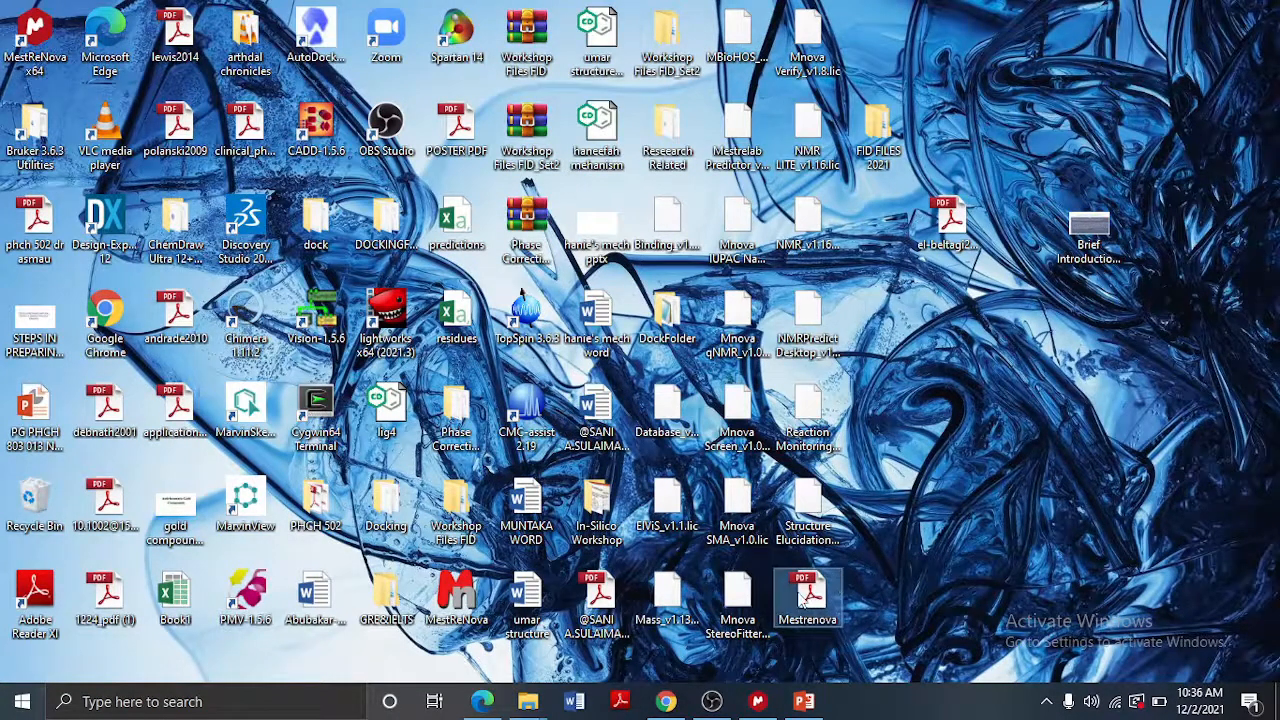
double_click(804, 595)
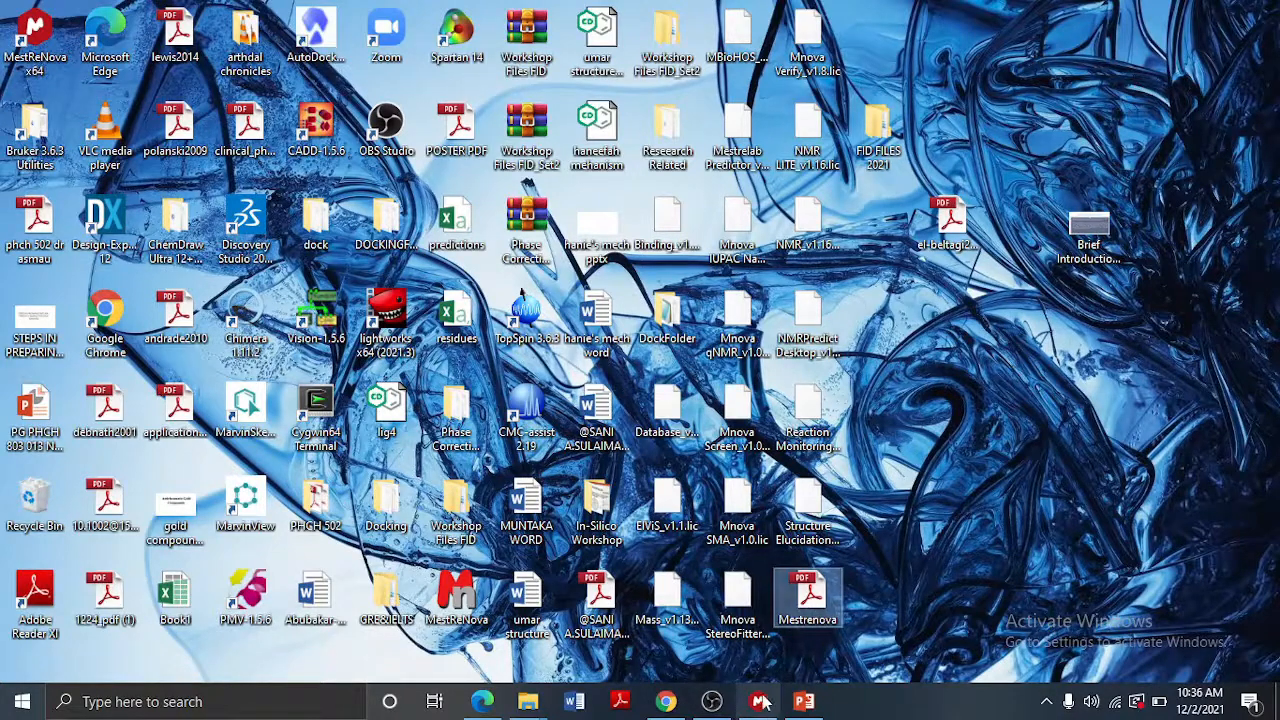
mouse_move(762, 703)
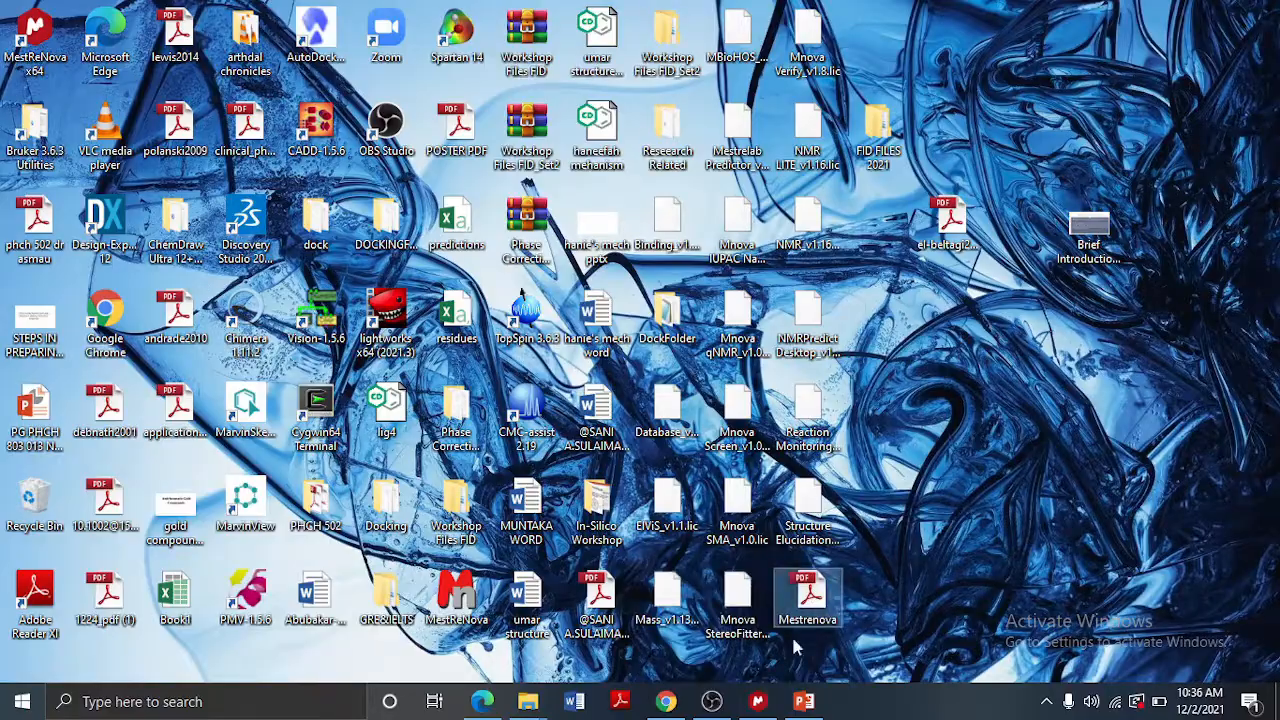
double_click(797, 646)
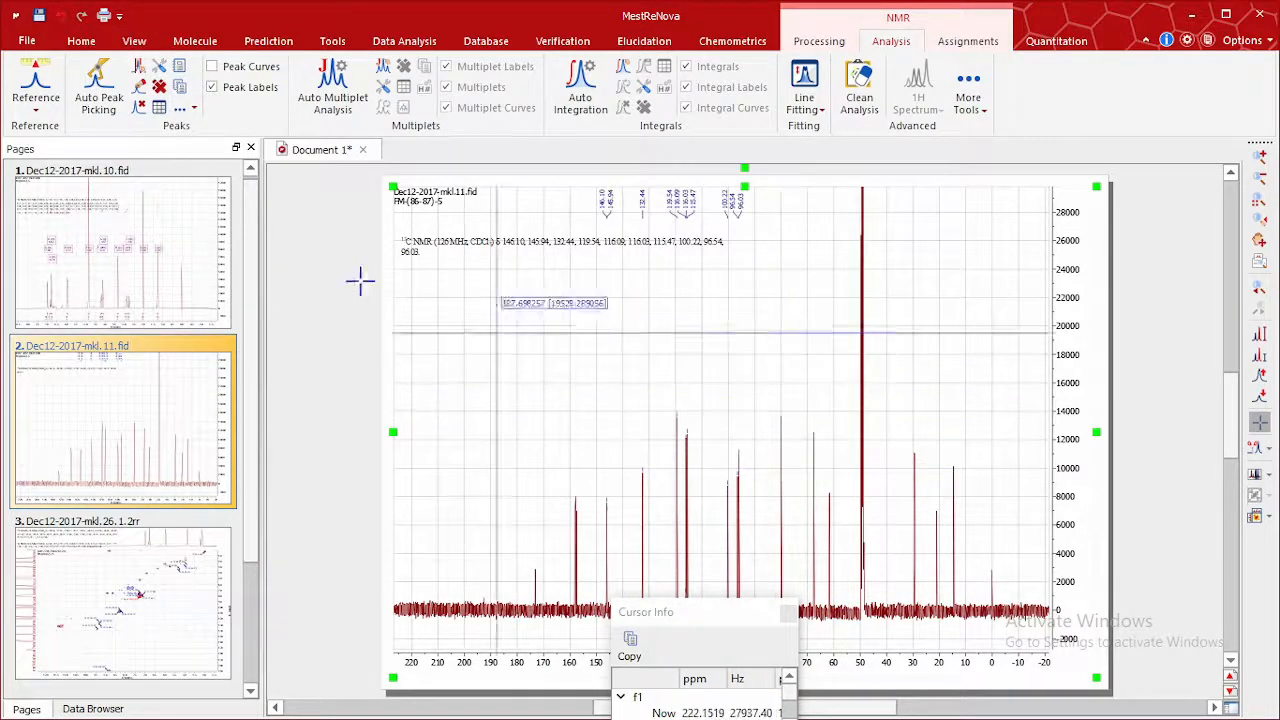
Step: Save the spectra as a JPEG image named mestrenova
click(26, 42)
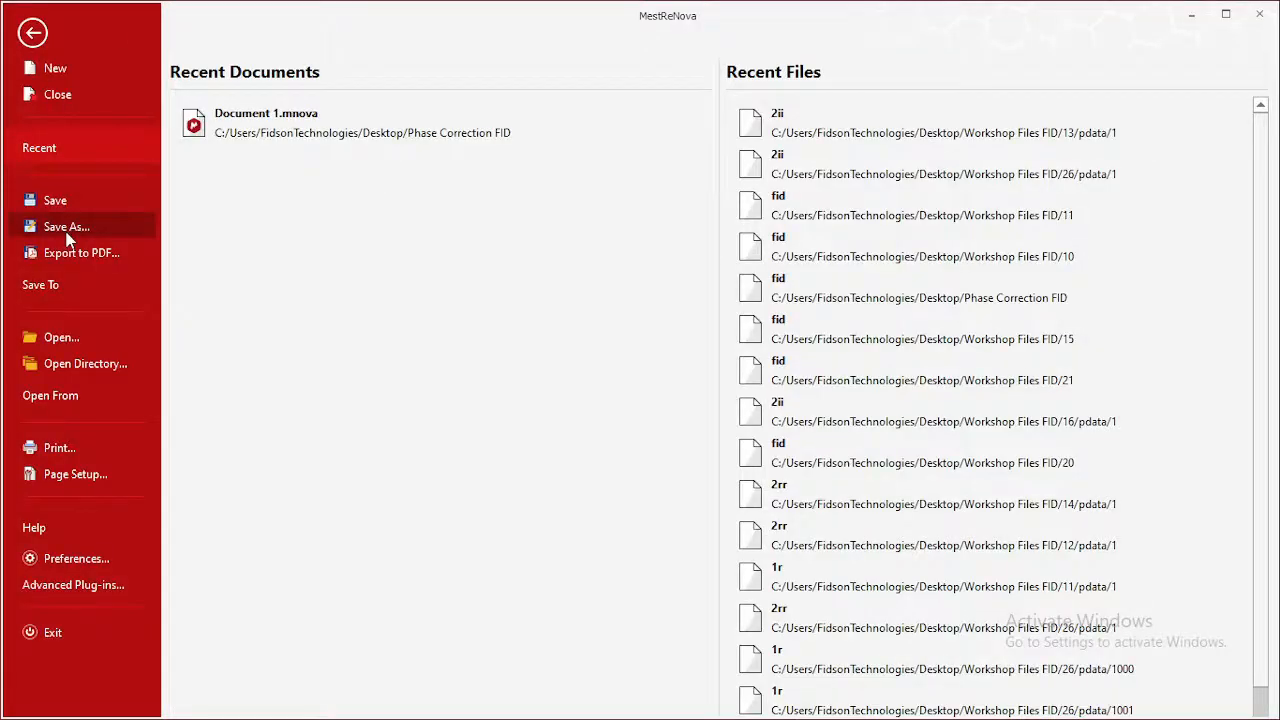
click(66, 228)
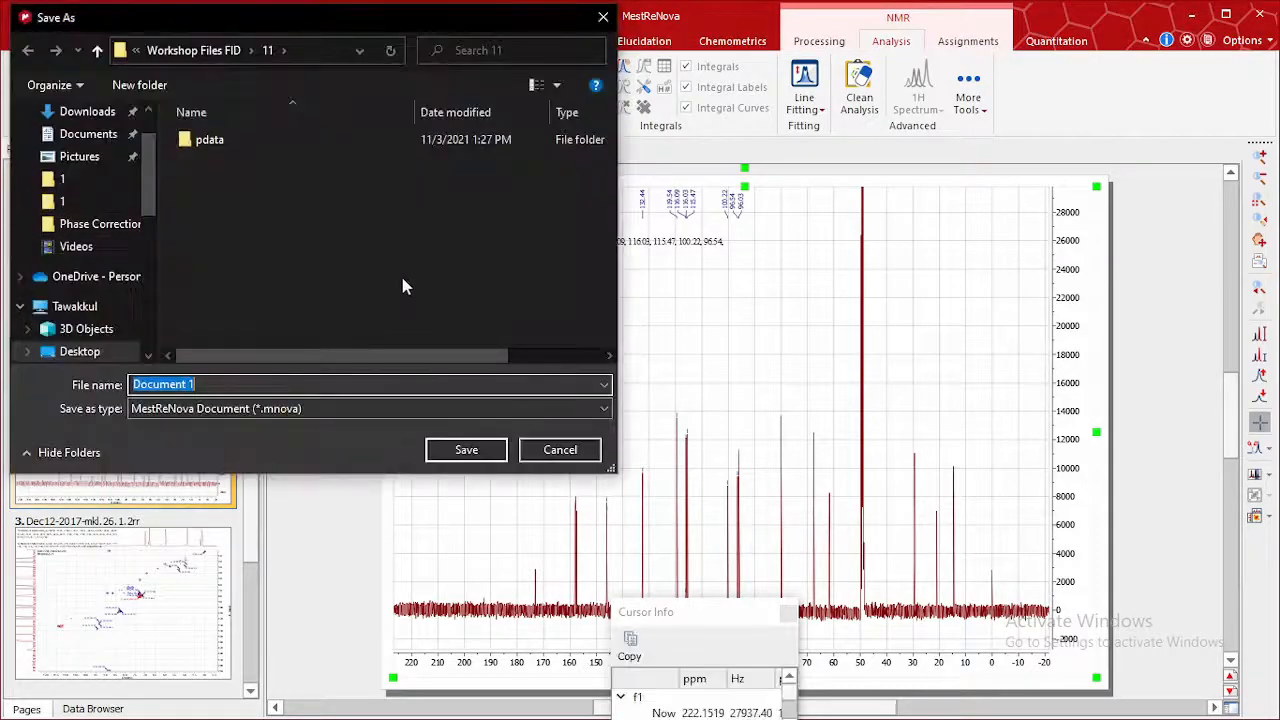
click(564, 410)
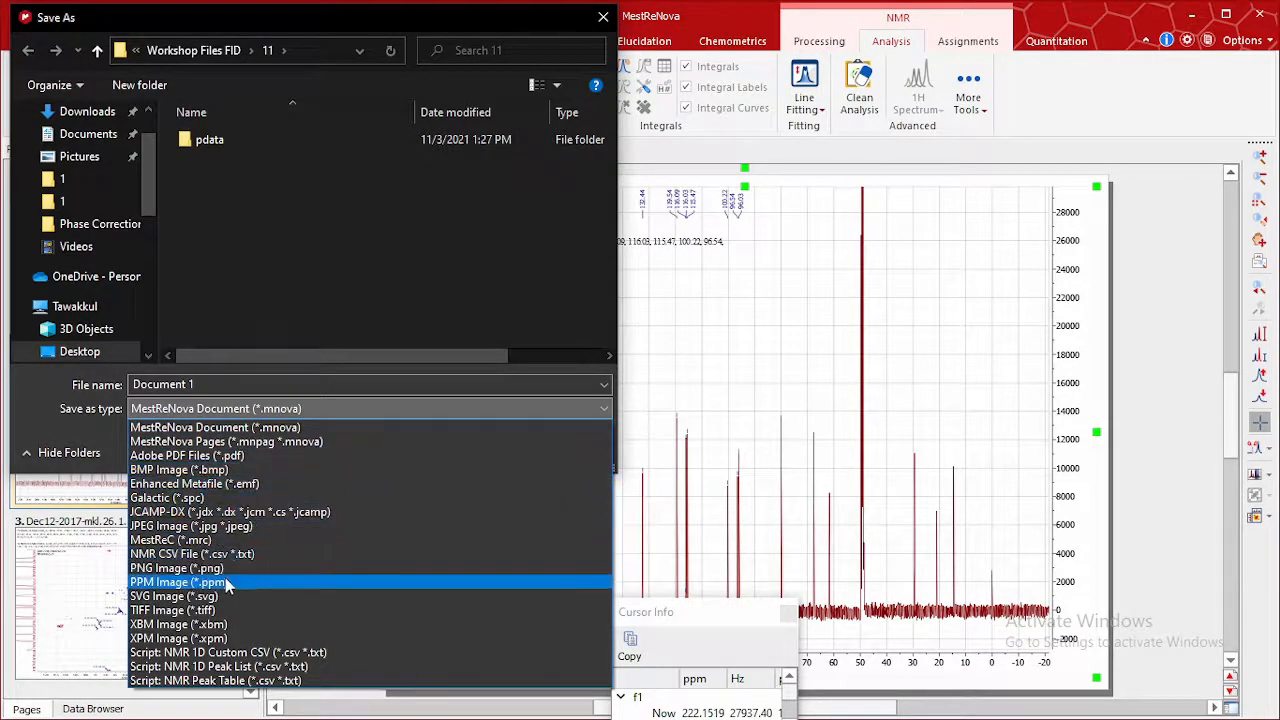
click(253, 527)
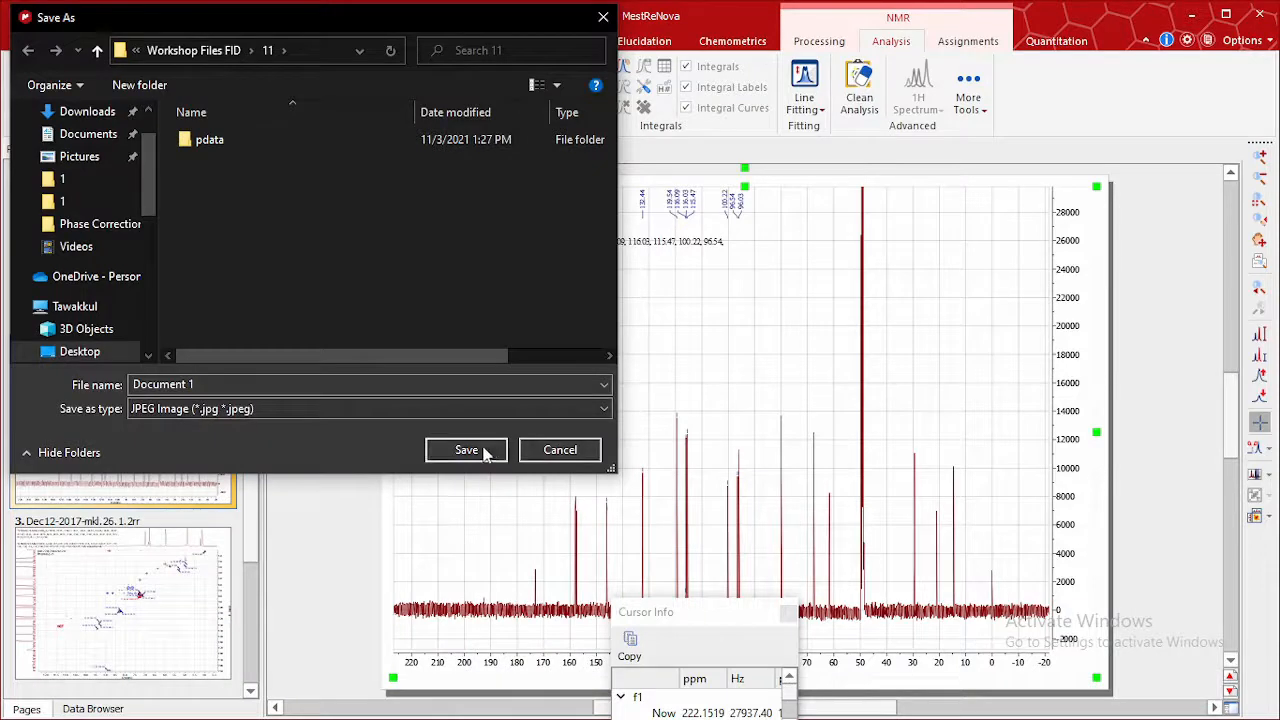
click(199, 384)
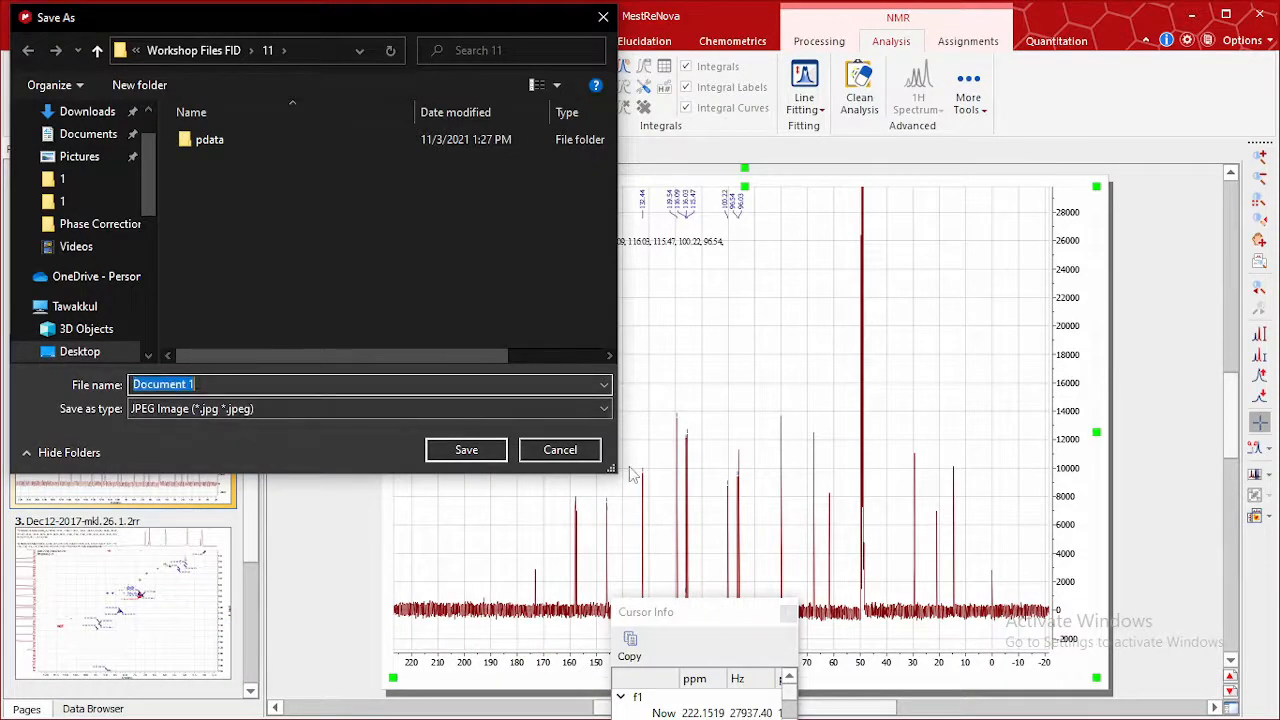
text(mestrenova)
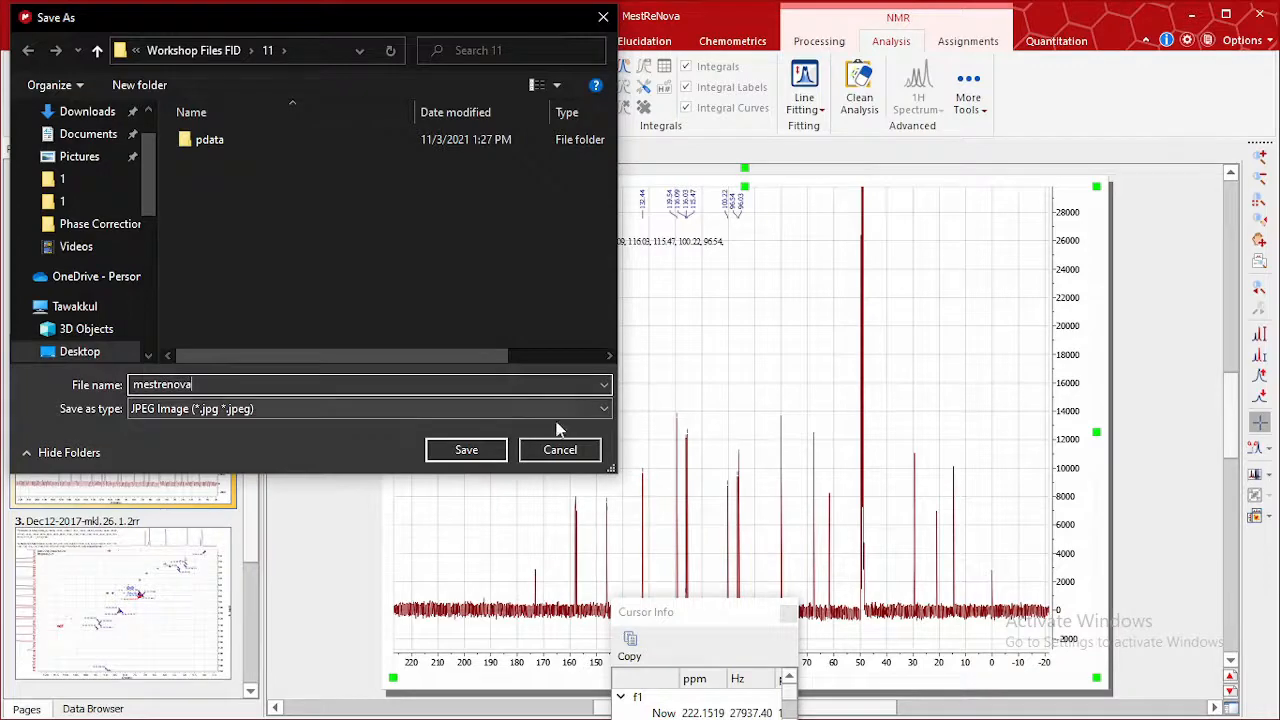
click(342, 406)
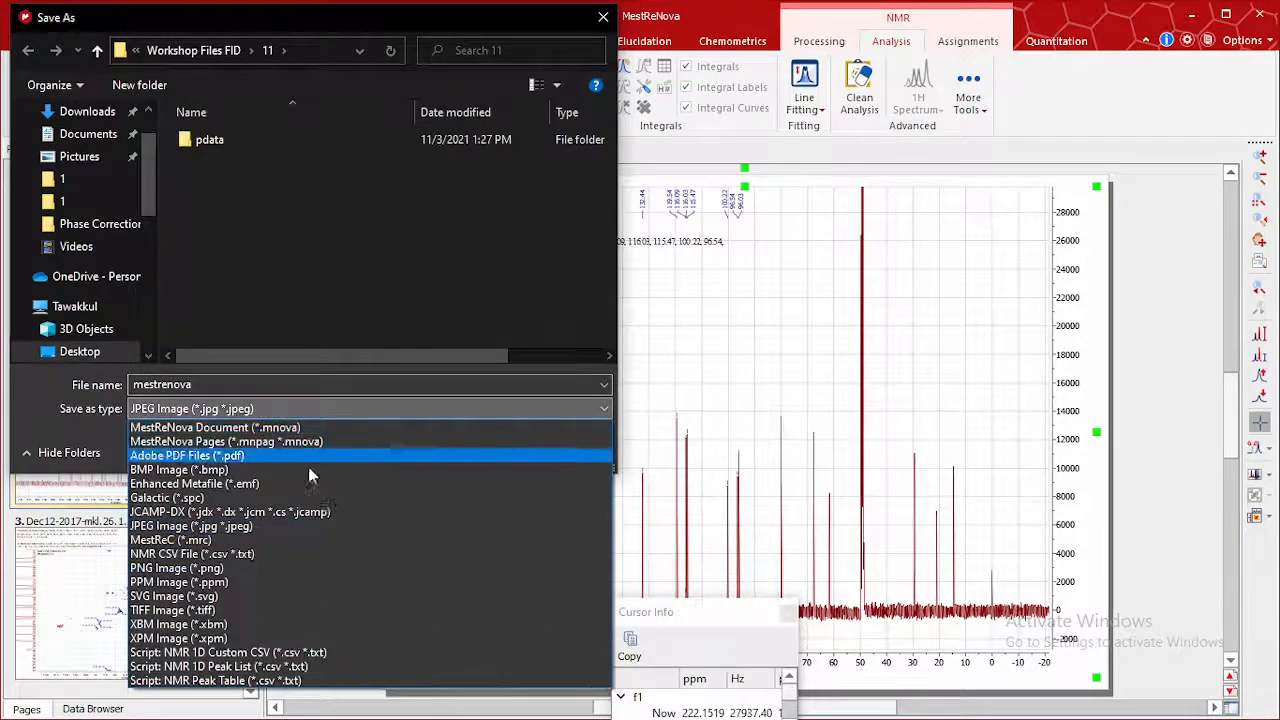
click(286, 527)
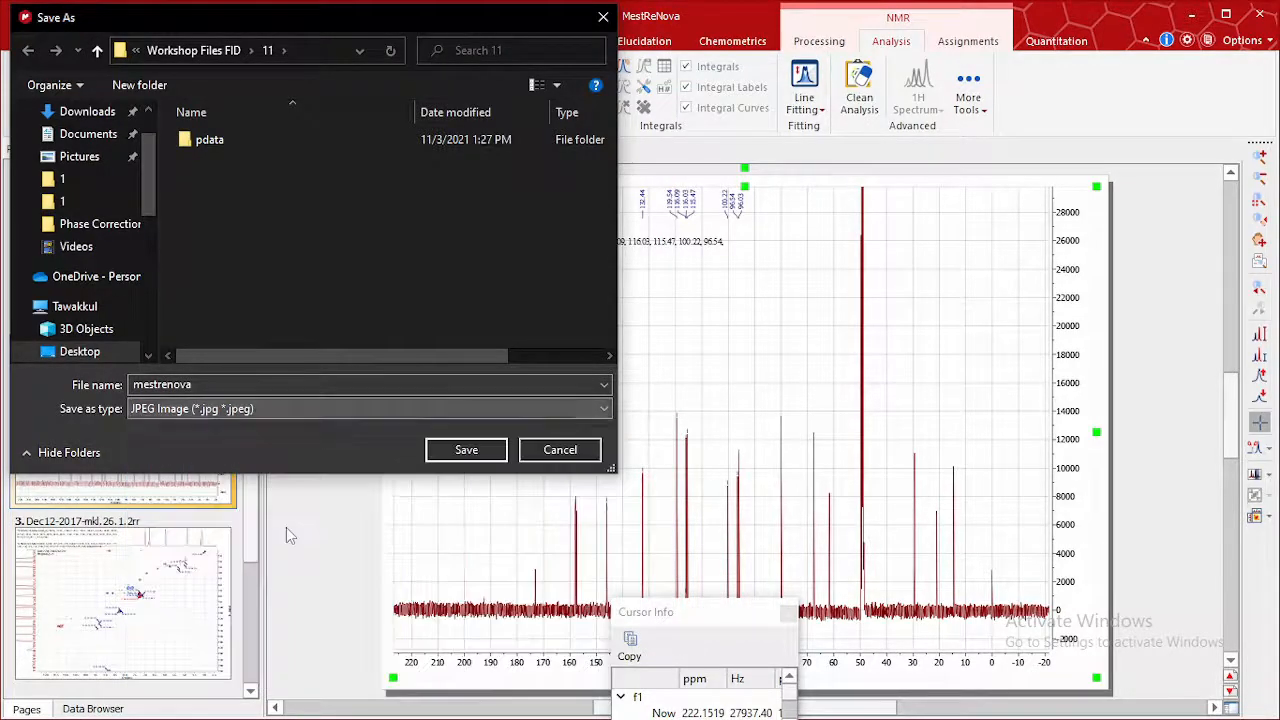
click(484, 449)
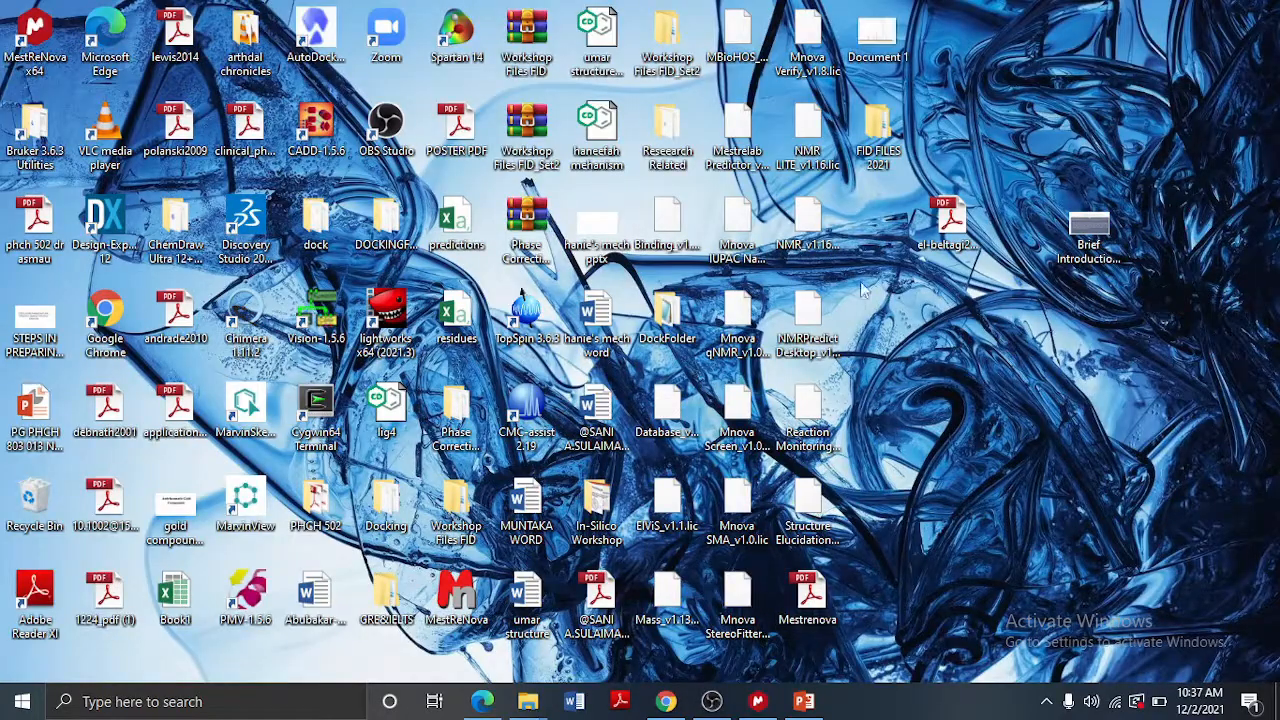
Step: Switch back from the desktop to MestReNova and close the Cursor Info window over the 11.fid spectrum
click(758, 701)
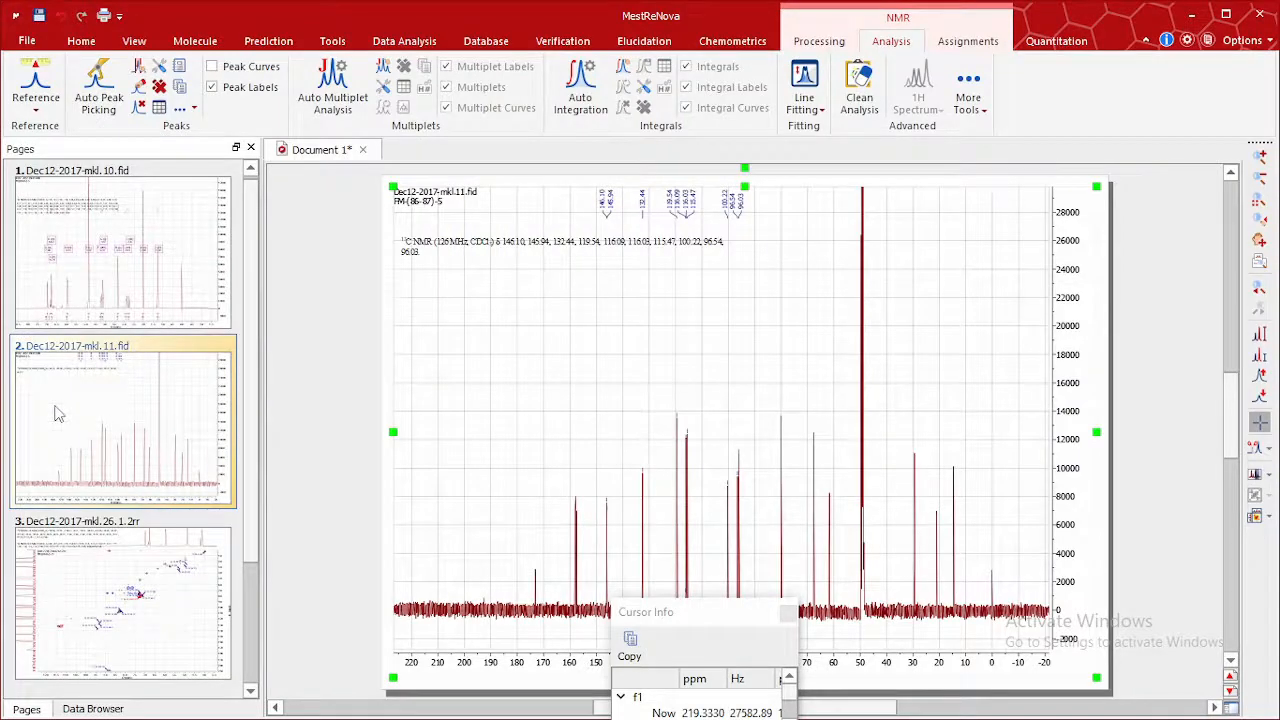
click(788, 615)
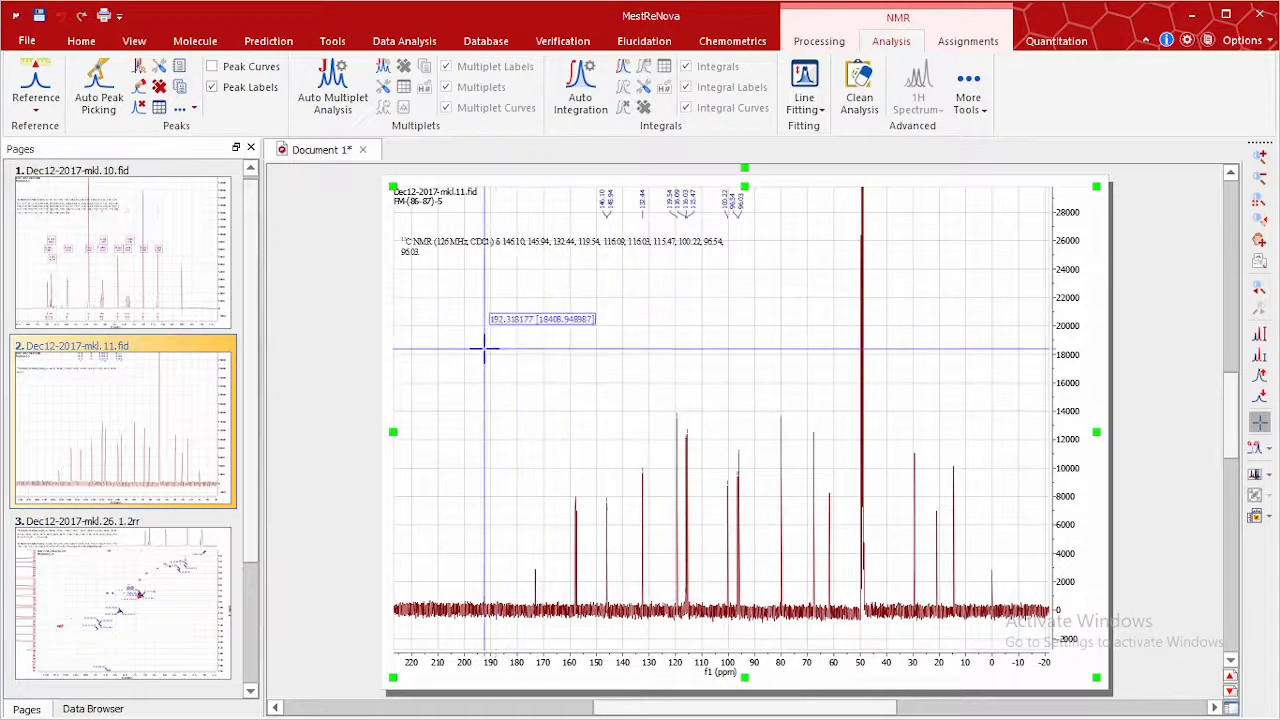